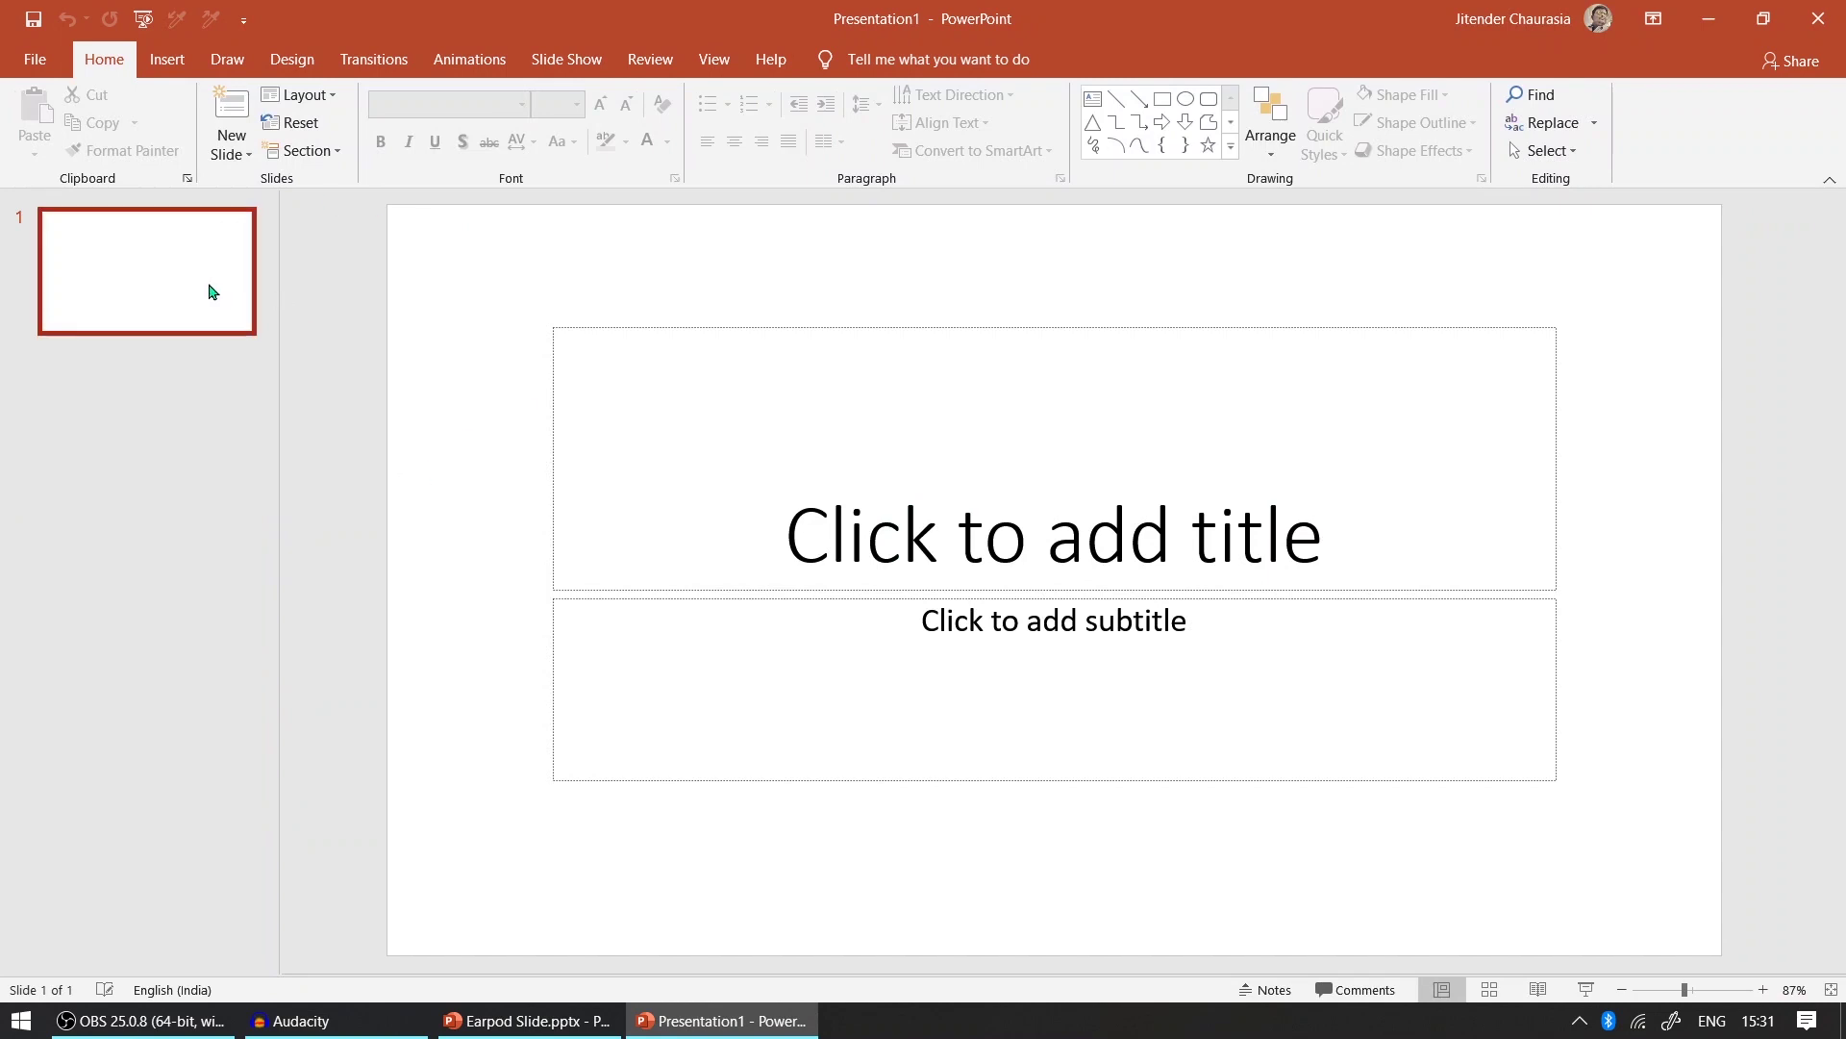
- Change slide 1 to the Blank layout
{"action": "right_click", "coordinate": [210, 287]}
{"action": "mouse_move", "coordinate": [288, 543]}
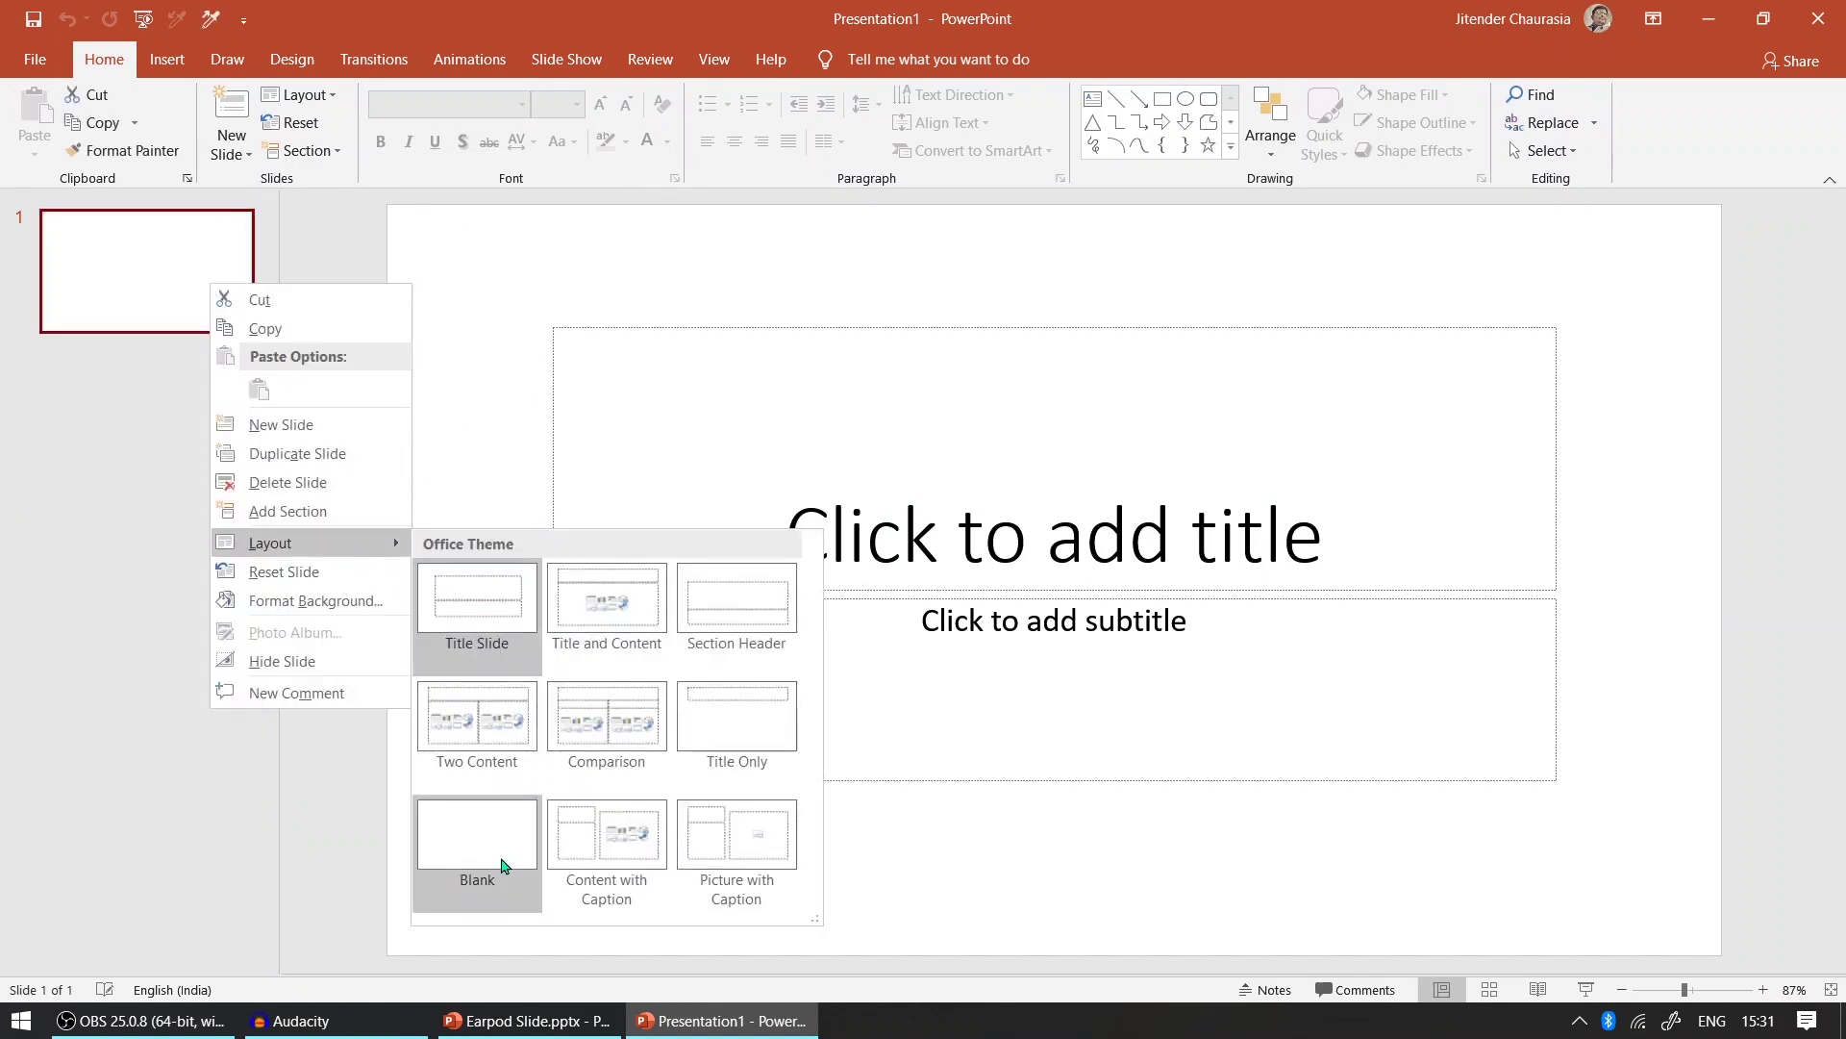
{"action": "left_click", "coordinate": [481, 834]}
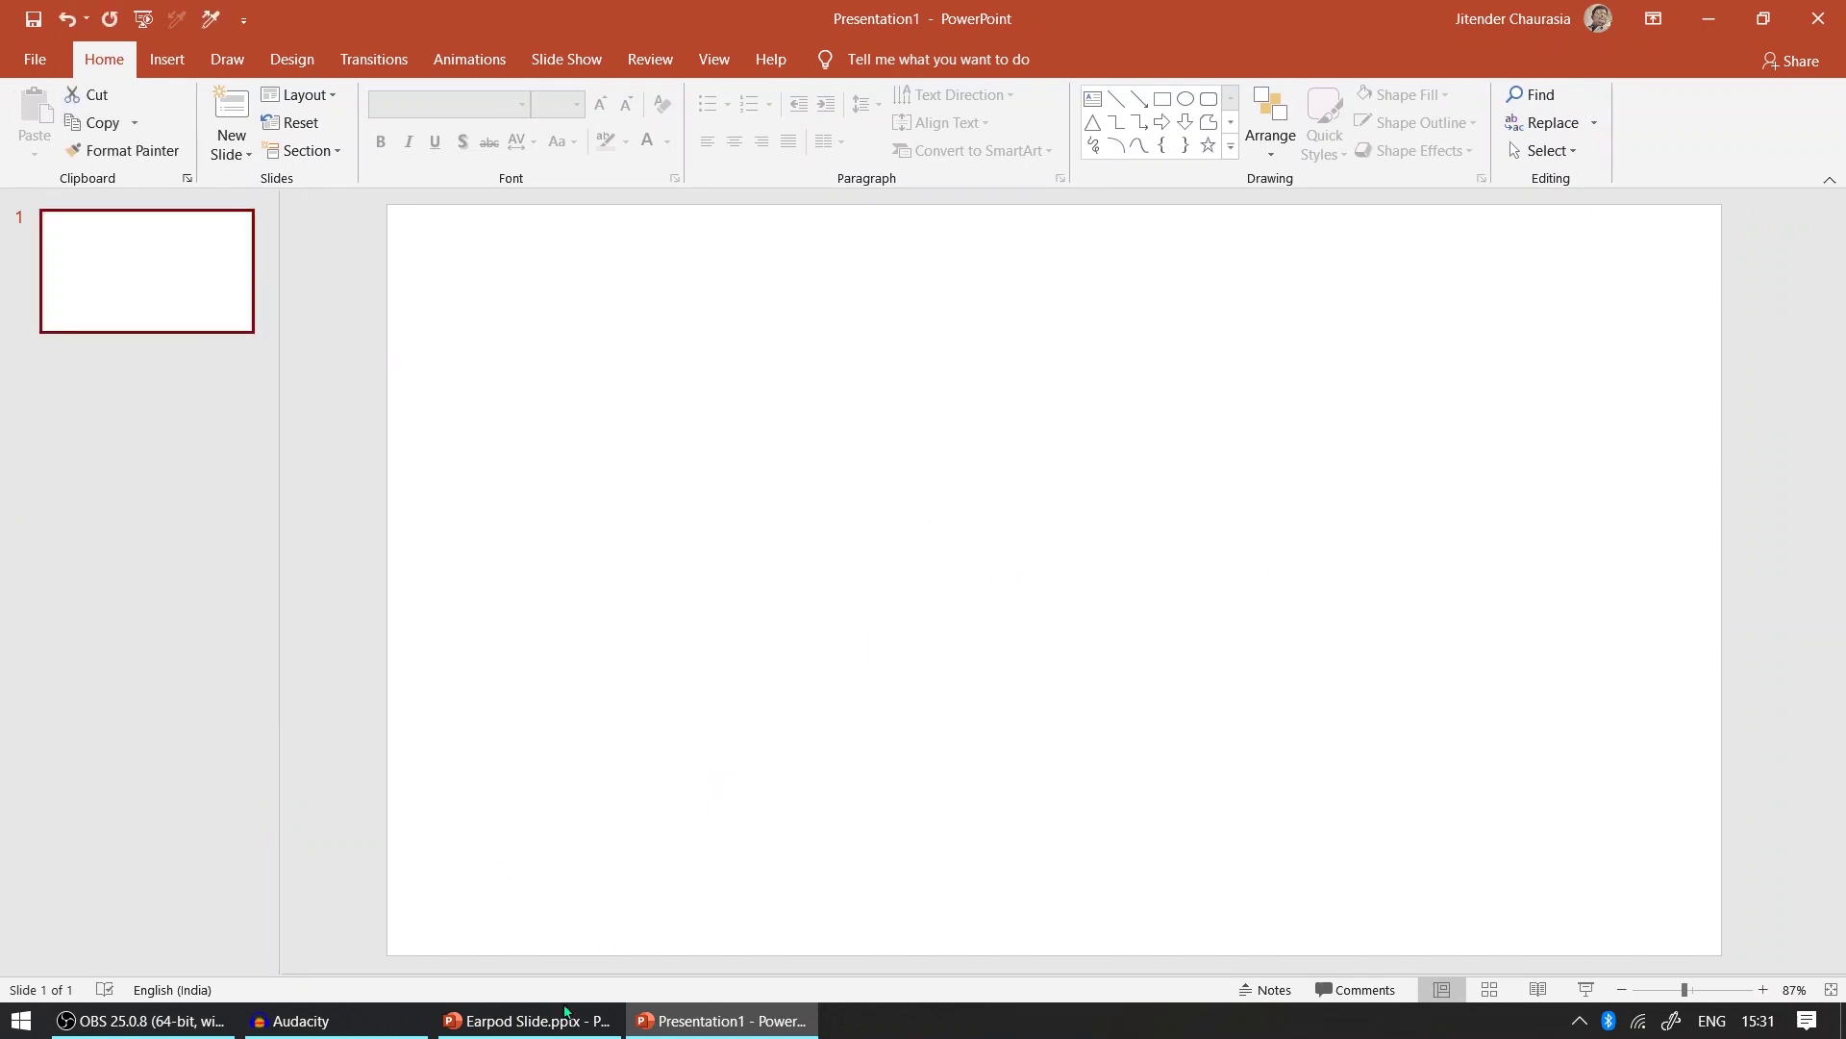
- Copy the EarPods title, heading and body text boxes from Earpod Slide.pptx onto the blank slide
{"action": "left_click", "coordinate": [565, 1017]}
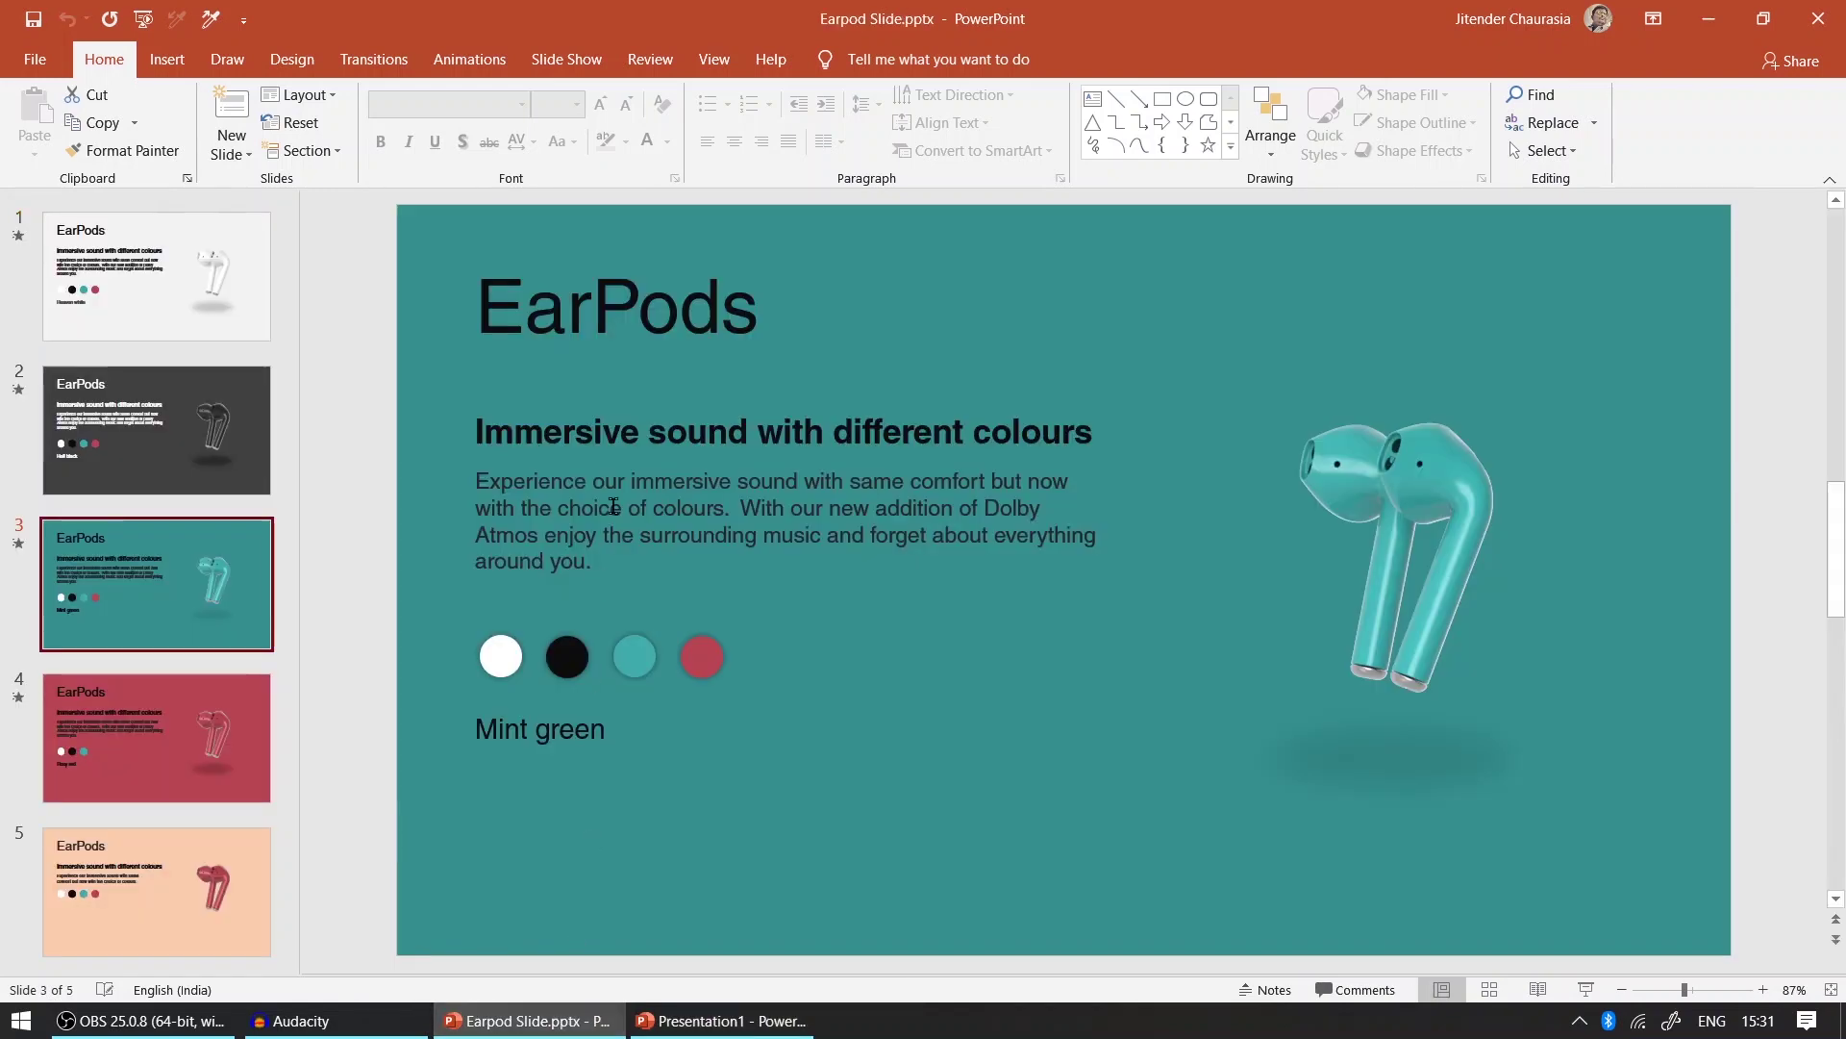
{"action": "left_click", "coordinate": [673, 317]}
{"action": "left_click", "coordinate": [769, 425], "text": "shift"}
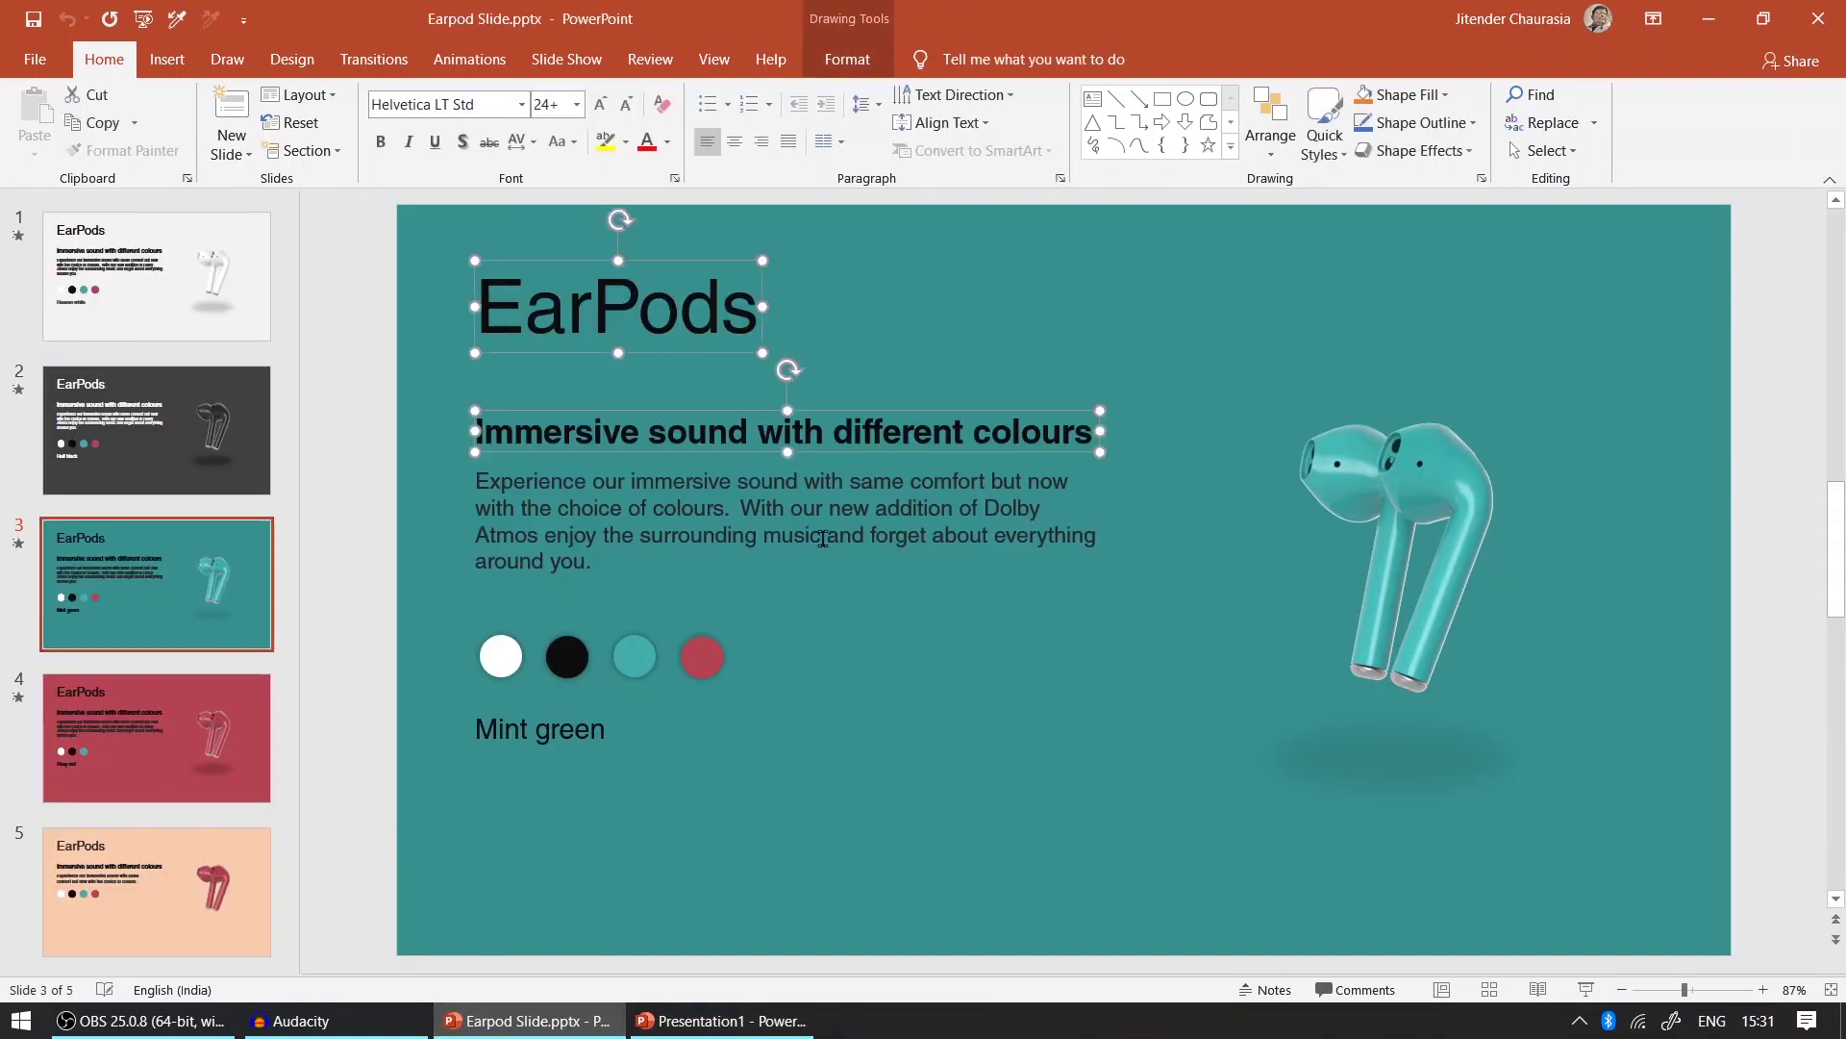
{"action": "left_click", "coordinate": [825, 565], "text": "shift"}
{"action": "key", "text": "ctrl+c"}
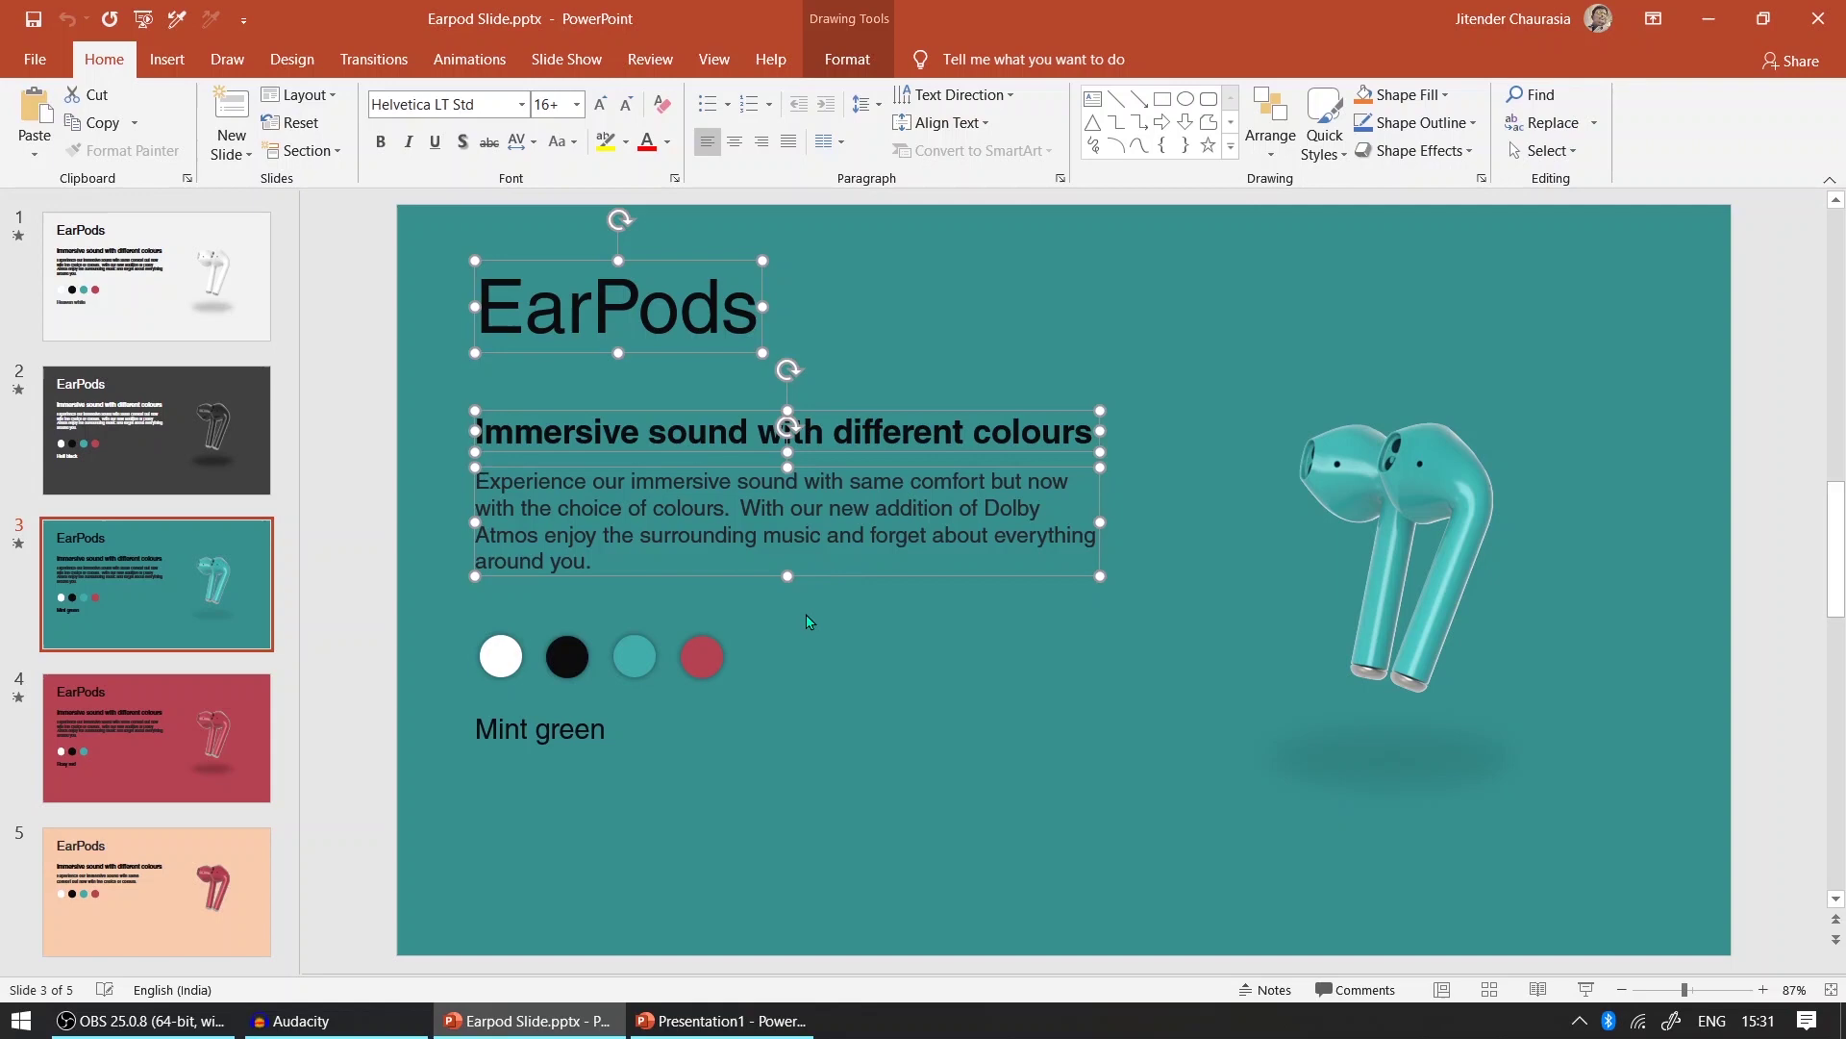
{"action": "left_click", "coordinate": [721, 1021]}
{"action": "left_click", "coordinate": [713, 683]}
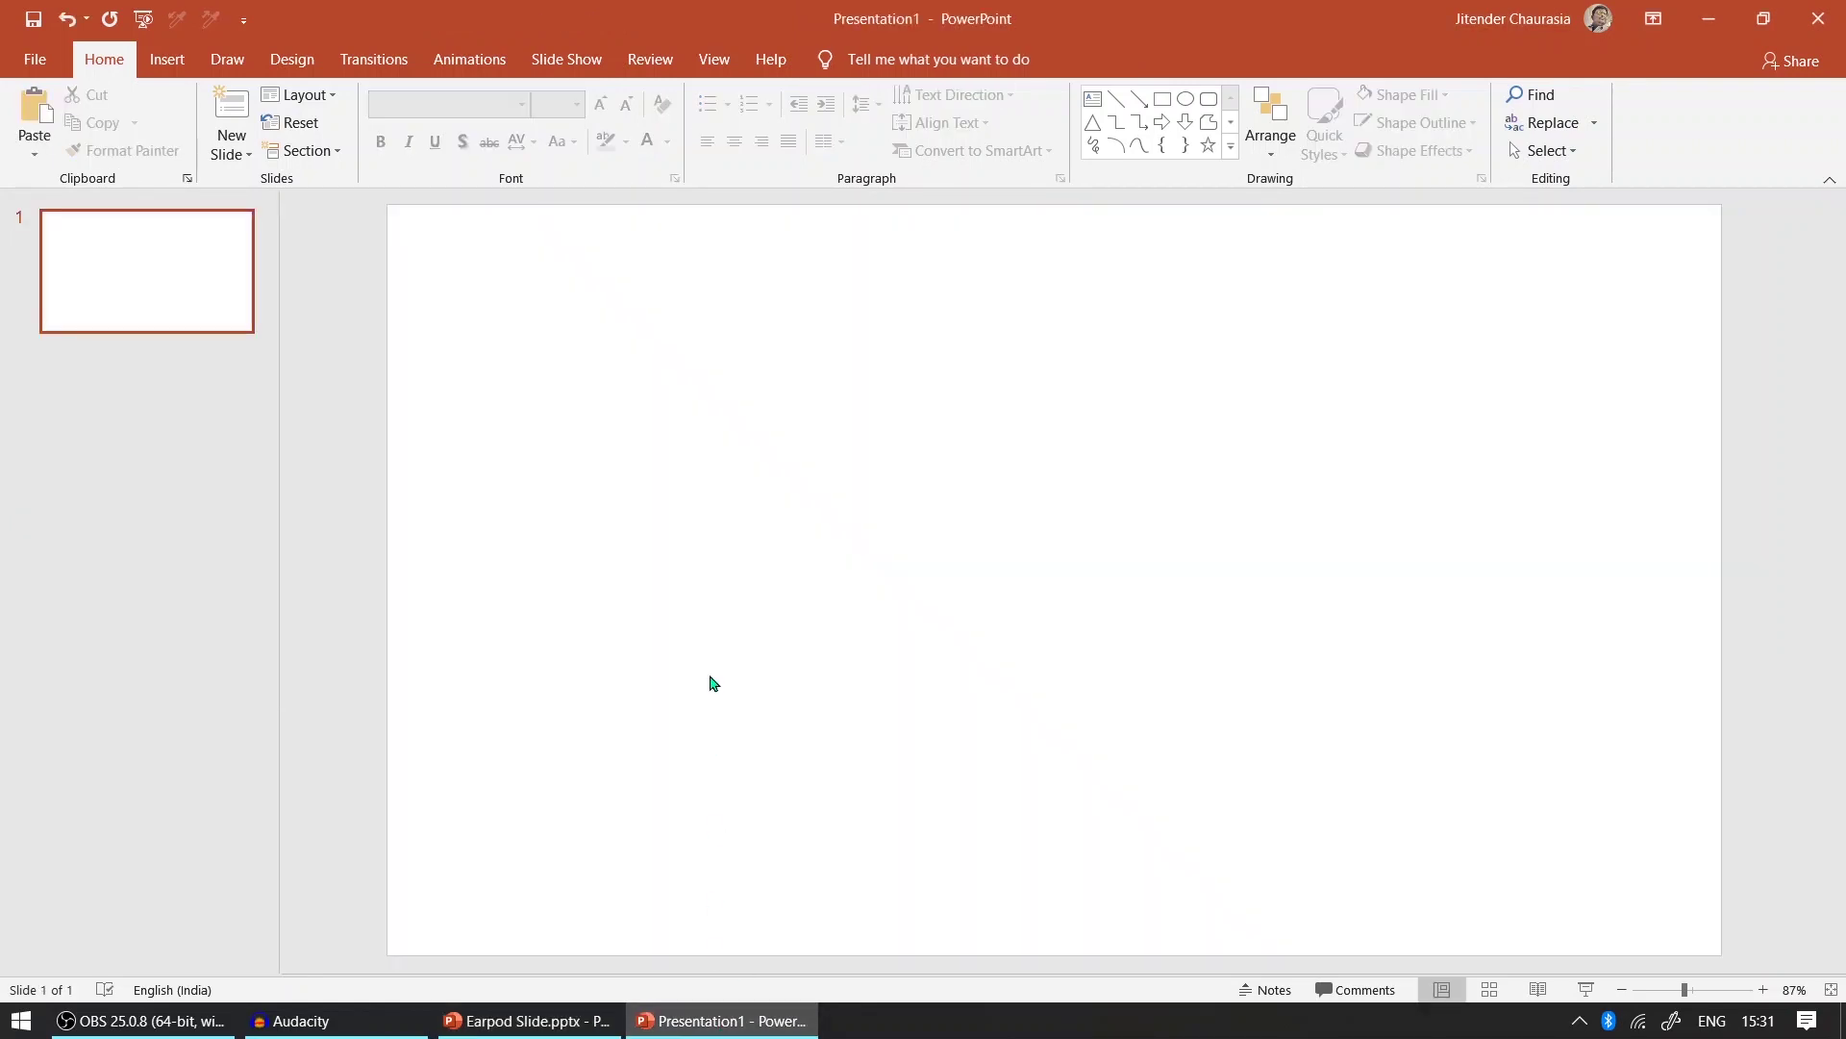
{"action": "key", "text": "ctrl+v"}
{"action": "left_click", "coordinate": [714, 683]}
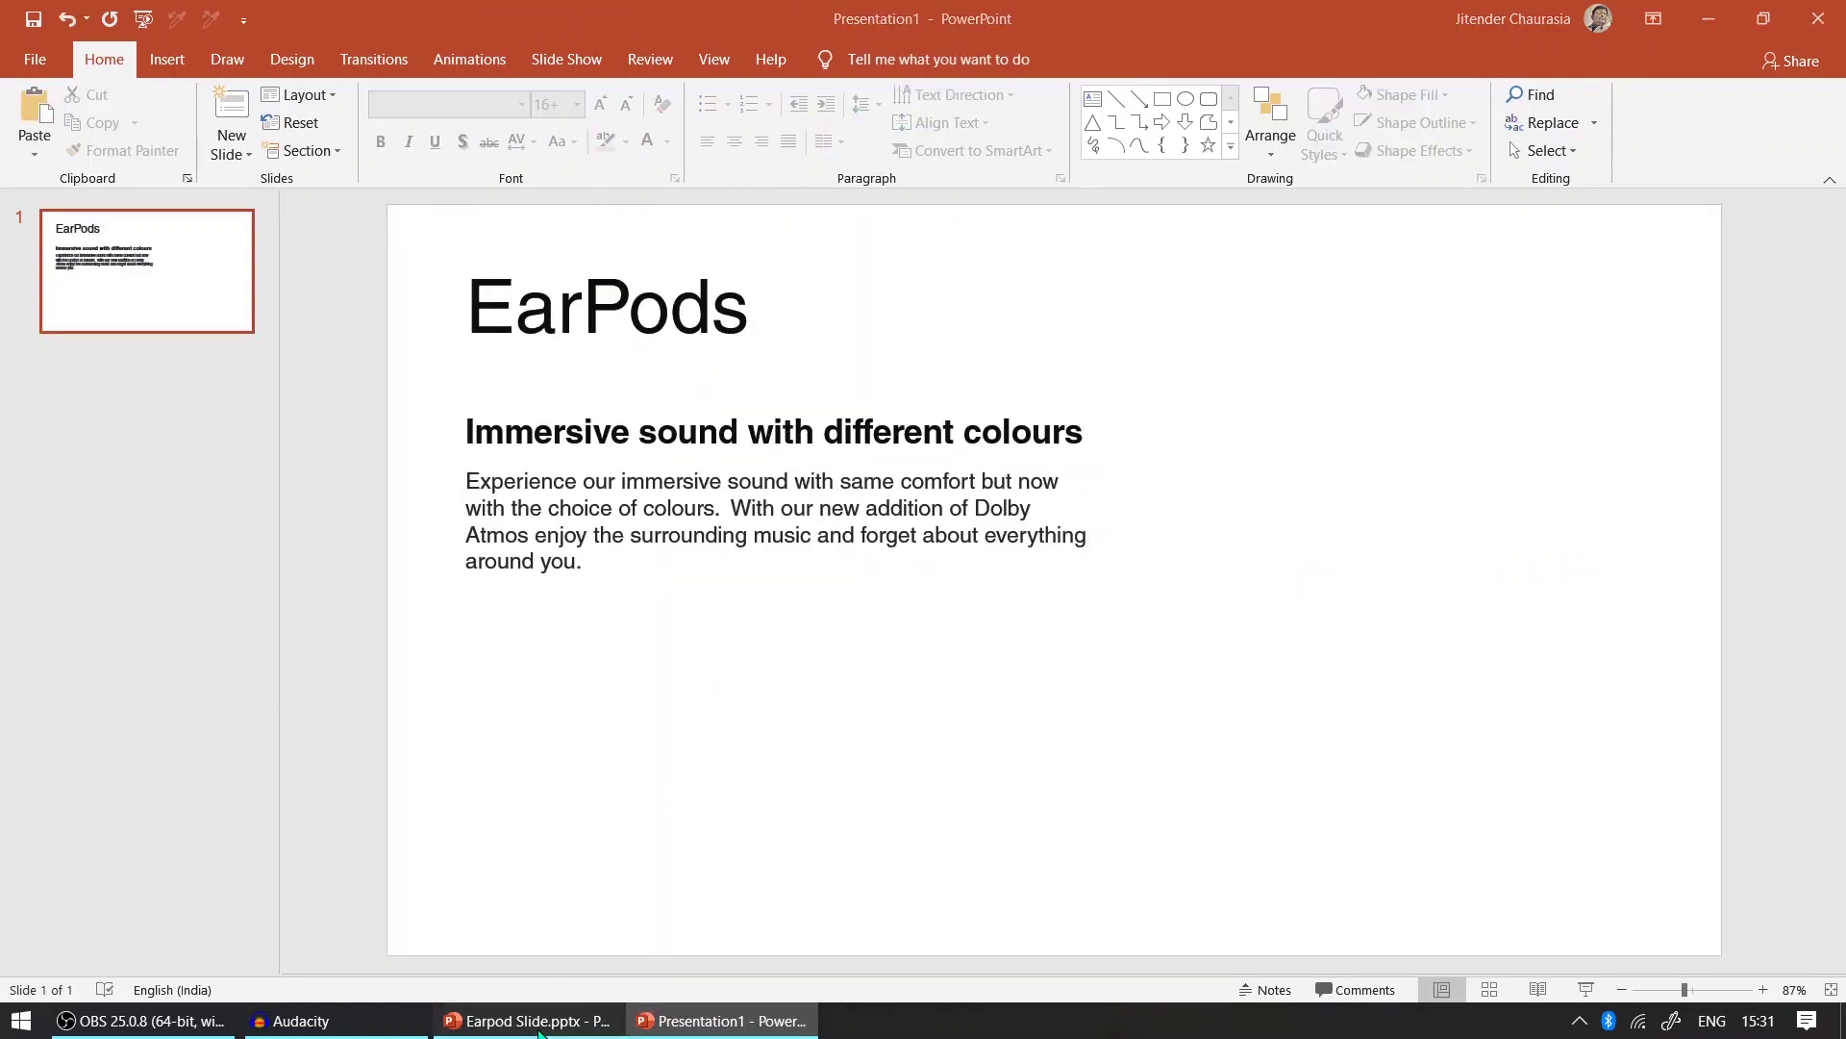
- Compare the pasted title, heading and body text against the Earpod Slide original
{"action": "left_click", "coordinate": [527, 1020]}
{"action": "left_click", "coordinate": [721, 1020]}
{"action": "left_click", "coordinate": [635, 325]}
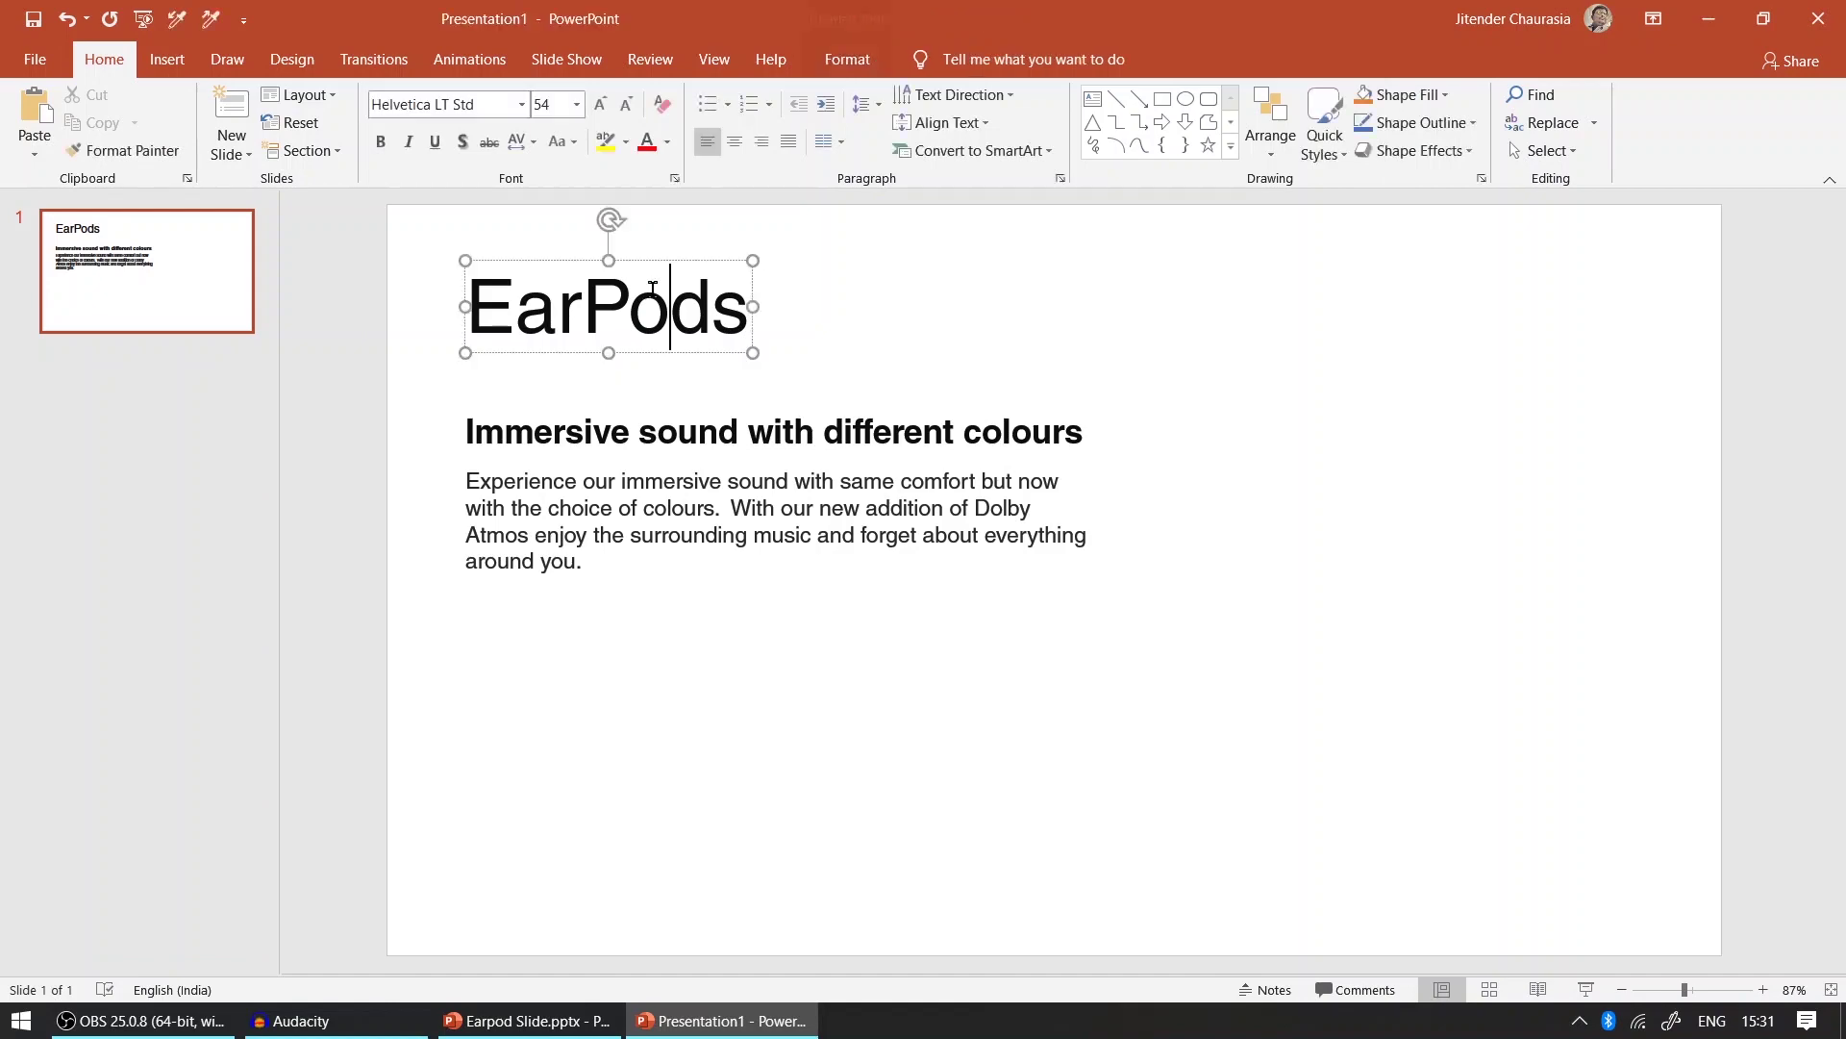
{"action": "left_click", "coordinate": [678, 452]}
{"action": "left_click", "coordinate": [681, 504]}
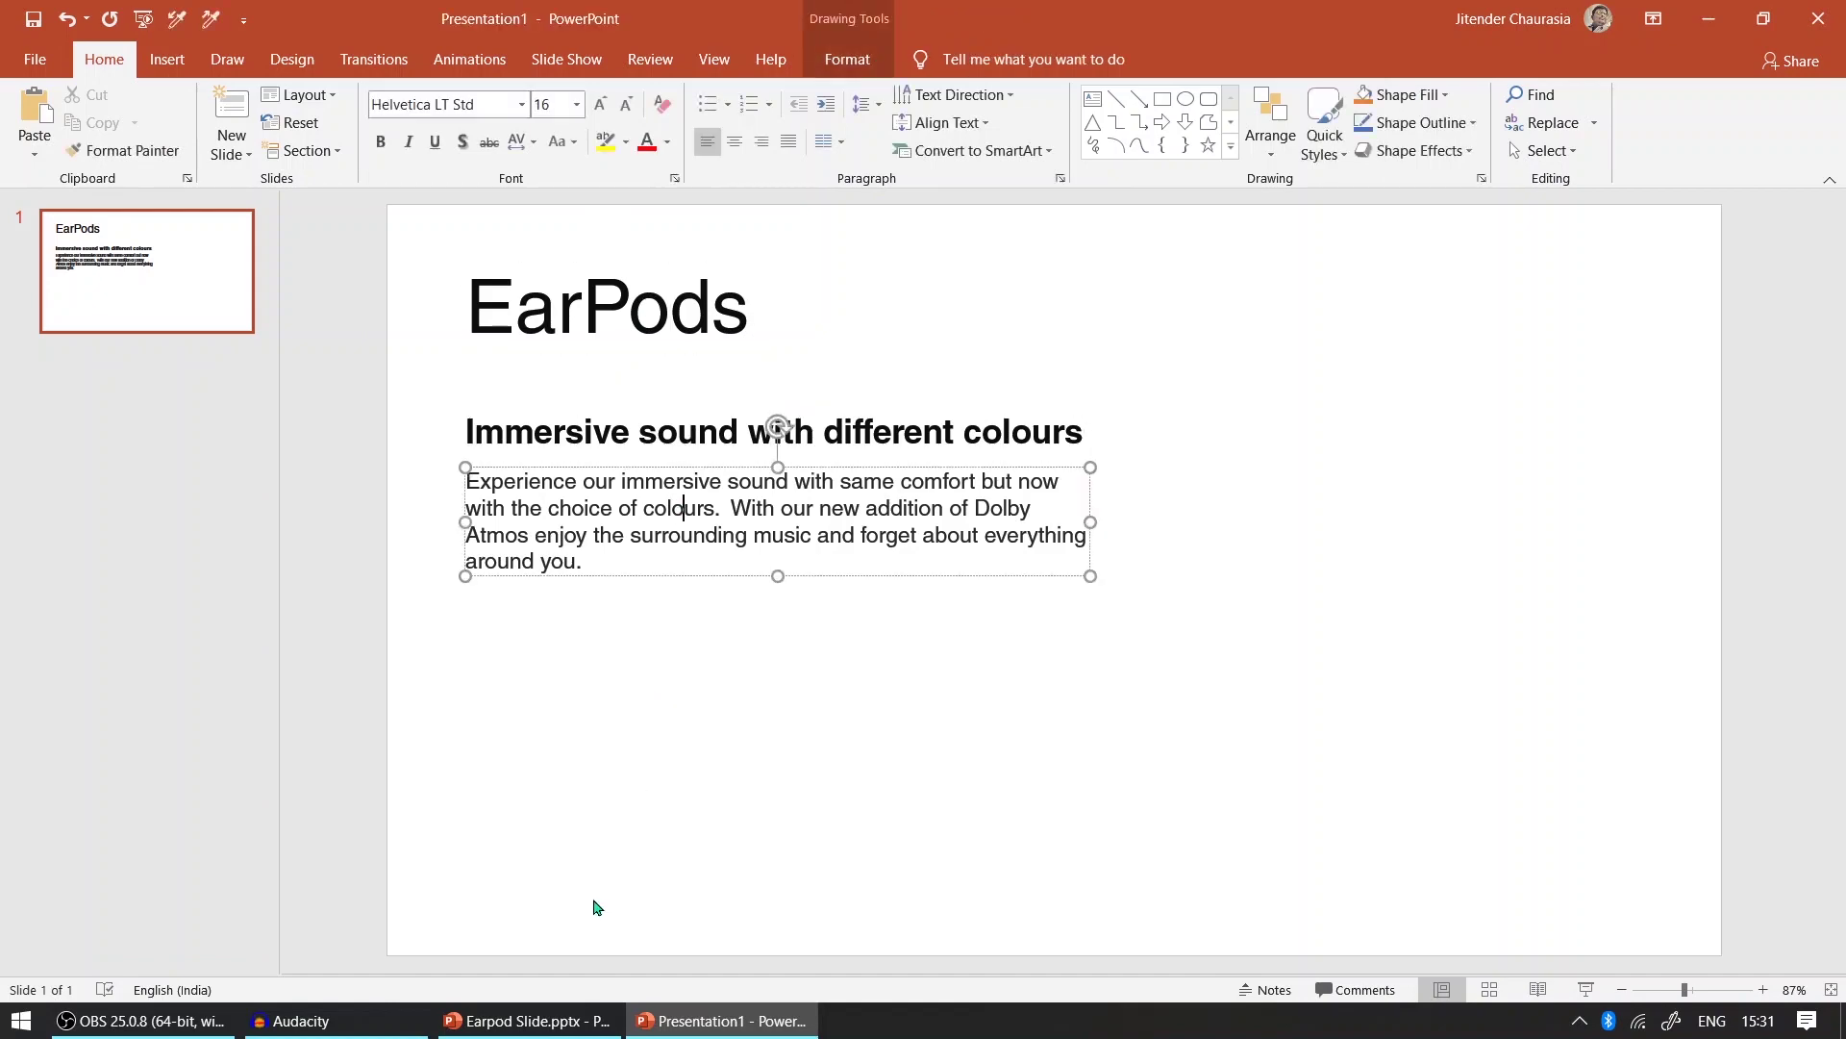
- Copy the white, black, teal and red colour dots from Earpod Slide into Presentation1
{"action": "left_click", "coordinate": [527, 1020]}
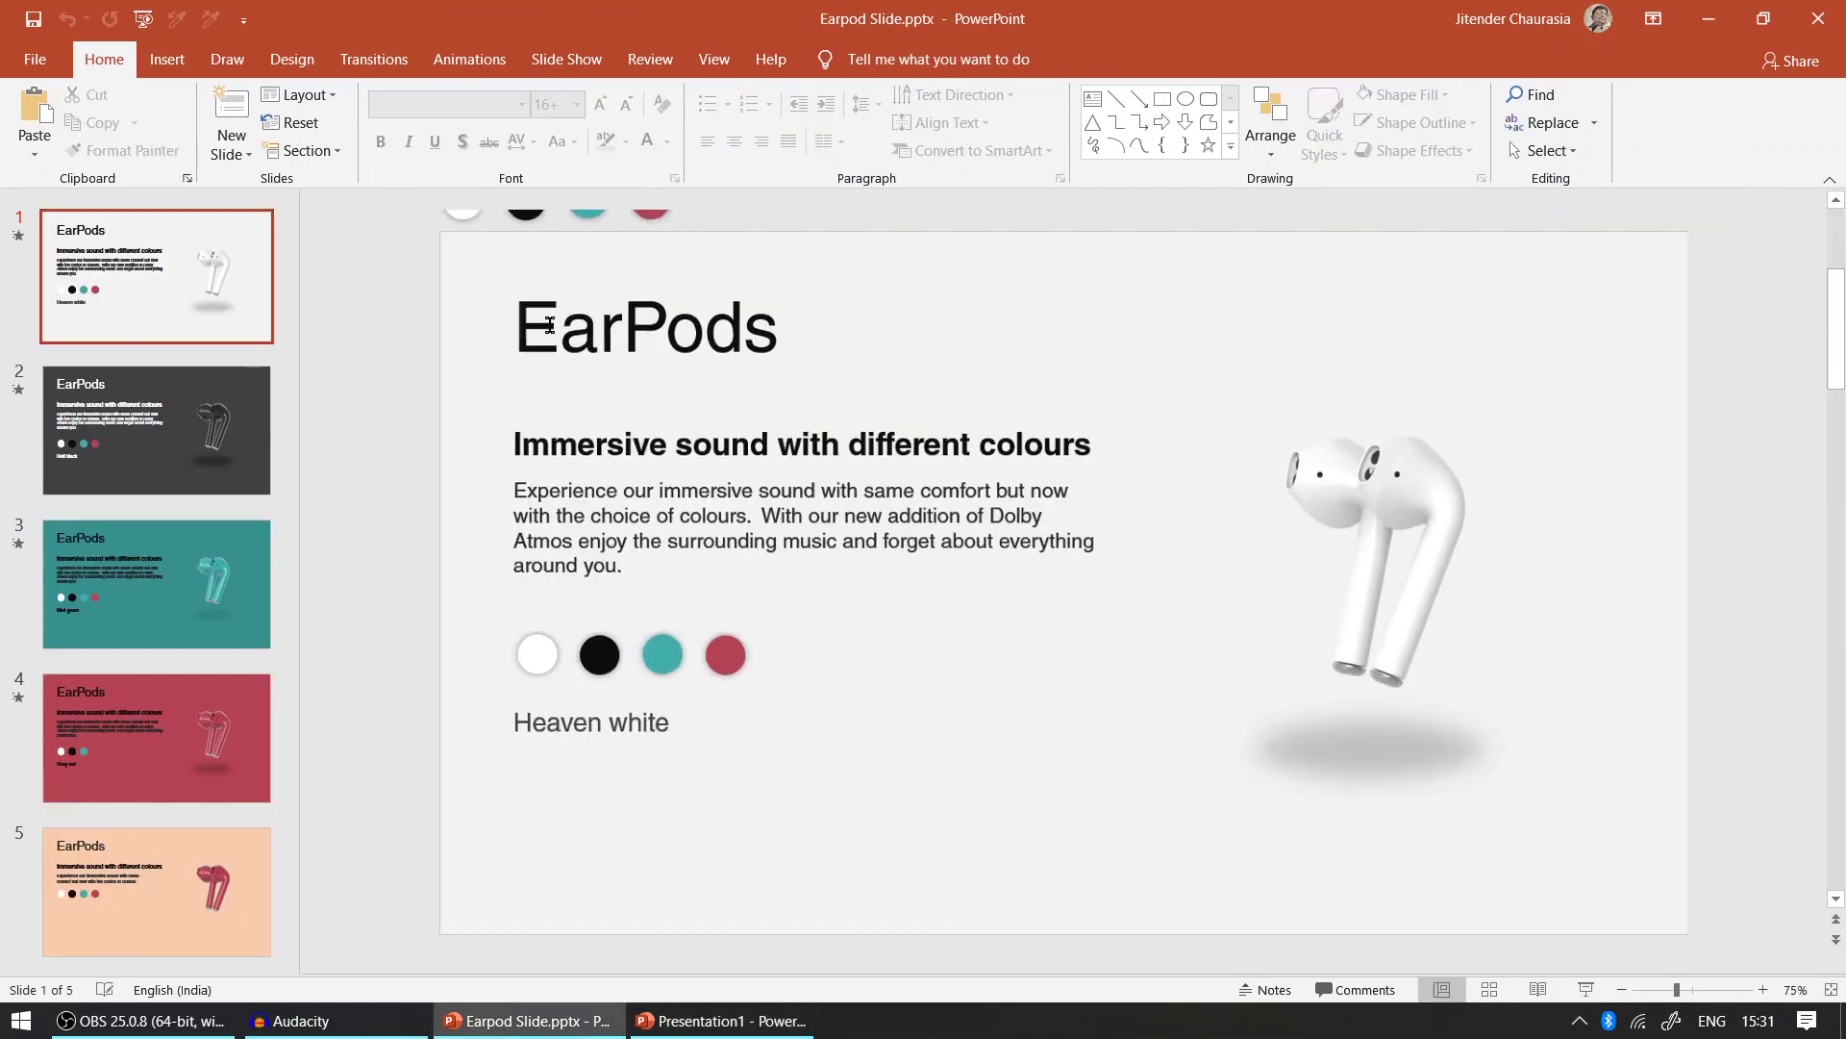
{"action": "left_click", "coordinate": [517, 235]}
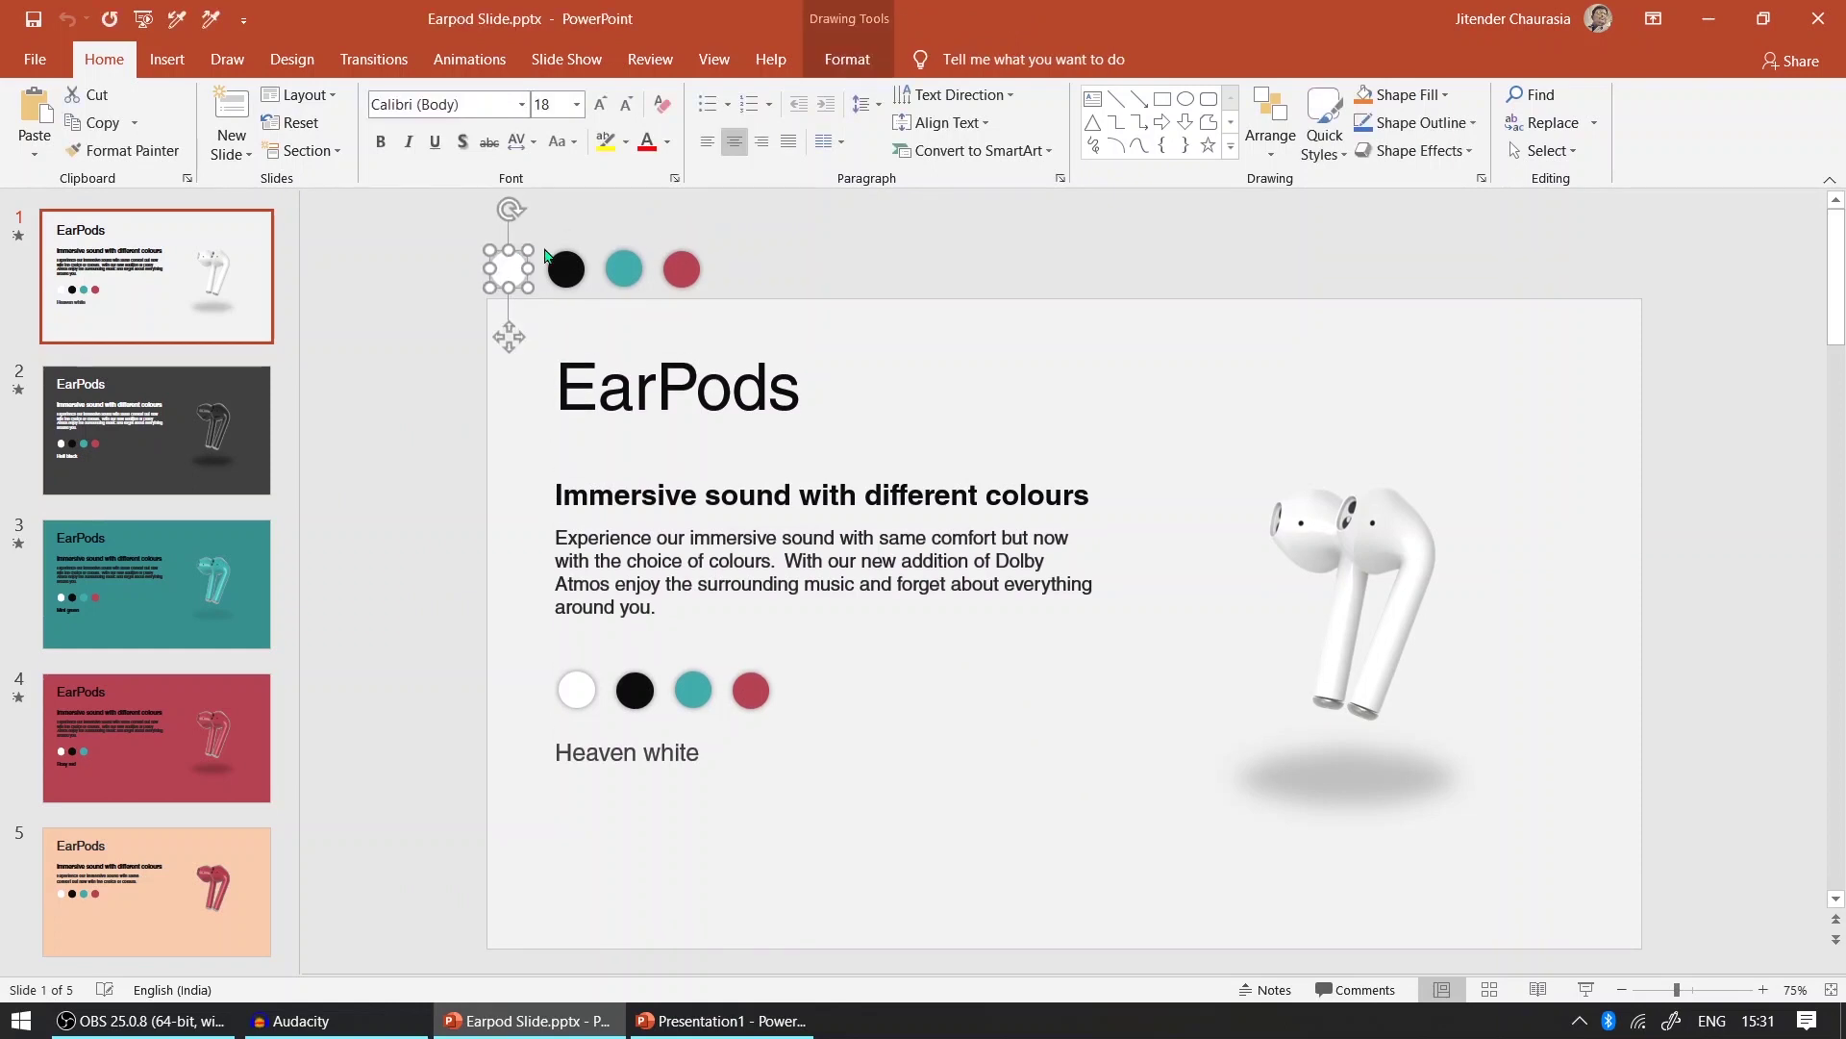
{"action": "left_click", "coordinate": [567, 273], "text": "shift"}
{"action": "left_click", "coordinate": [623, 277], "text": "shift"}
{"action": "left_click", "coordinate": [682, 273], "text": "shift"}
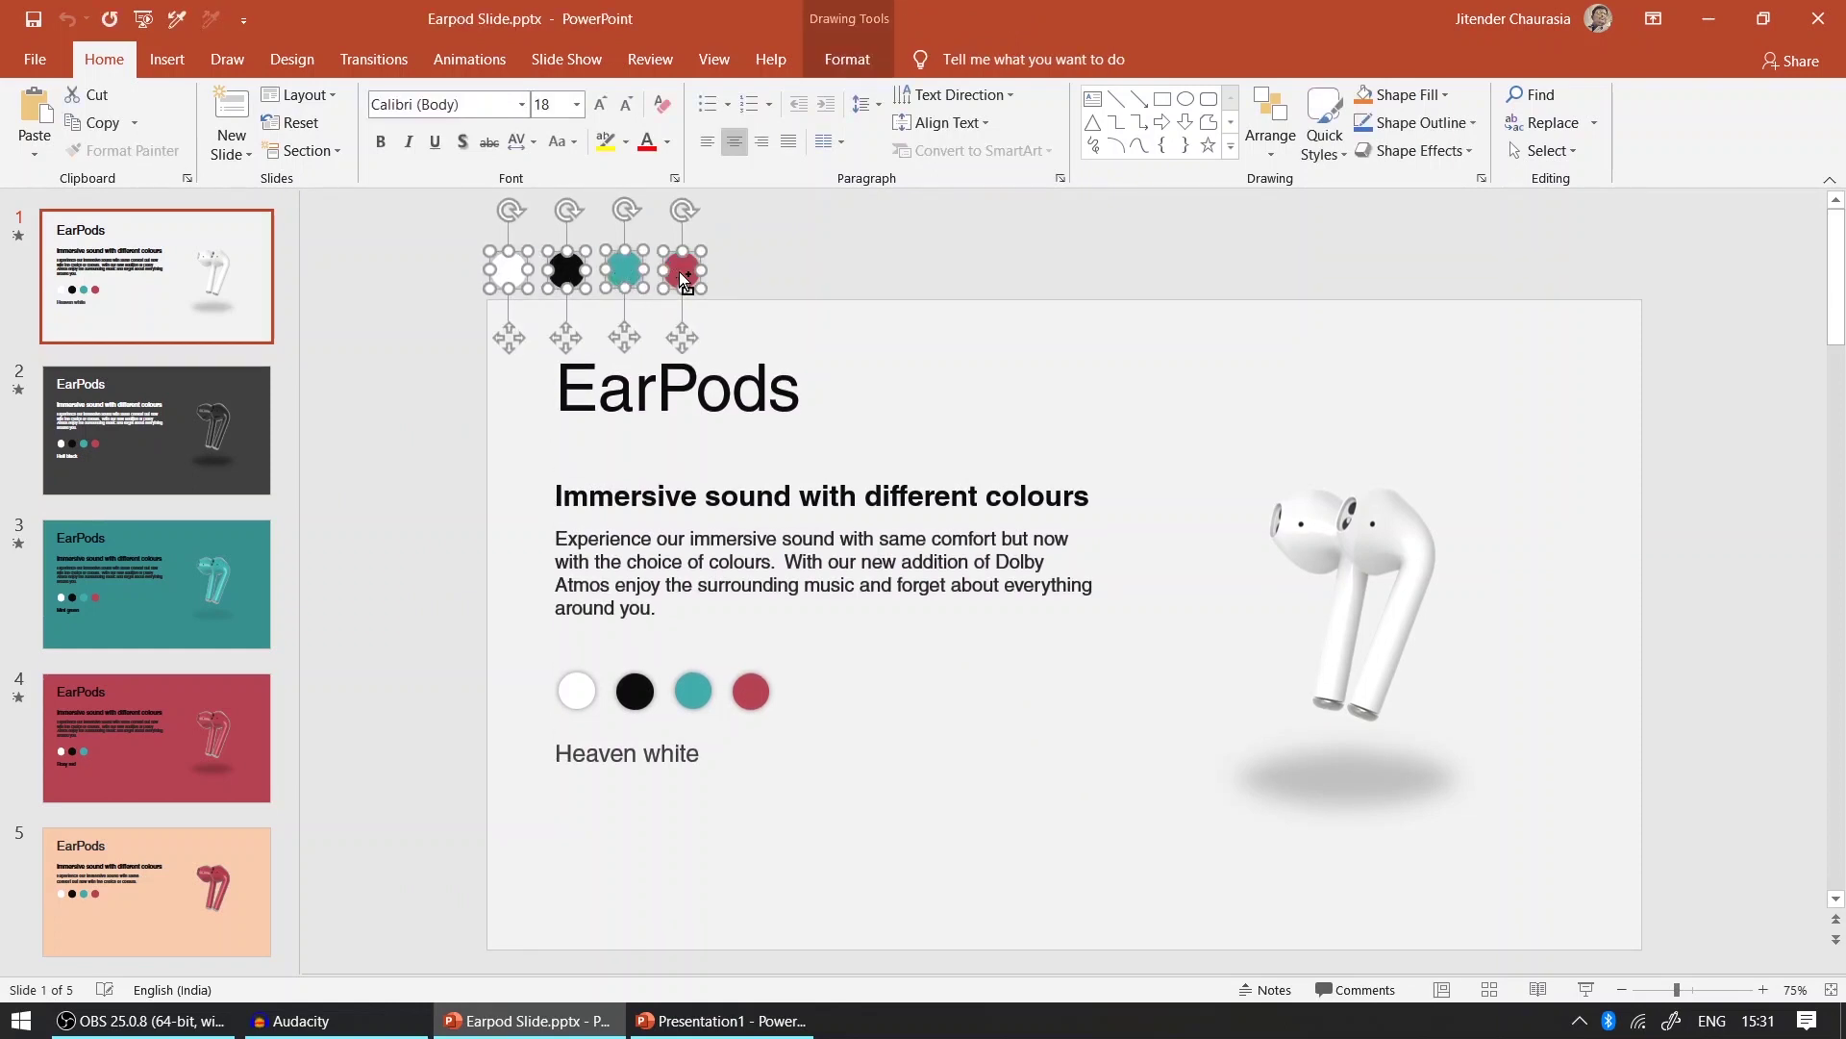
{"action": "key", "text": "alt+Tab"}
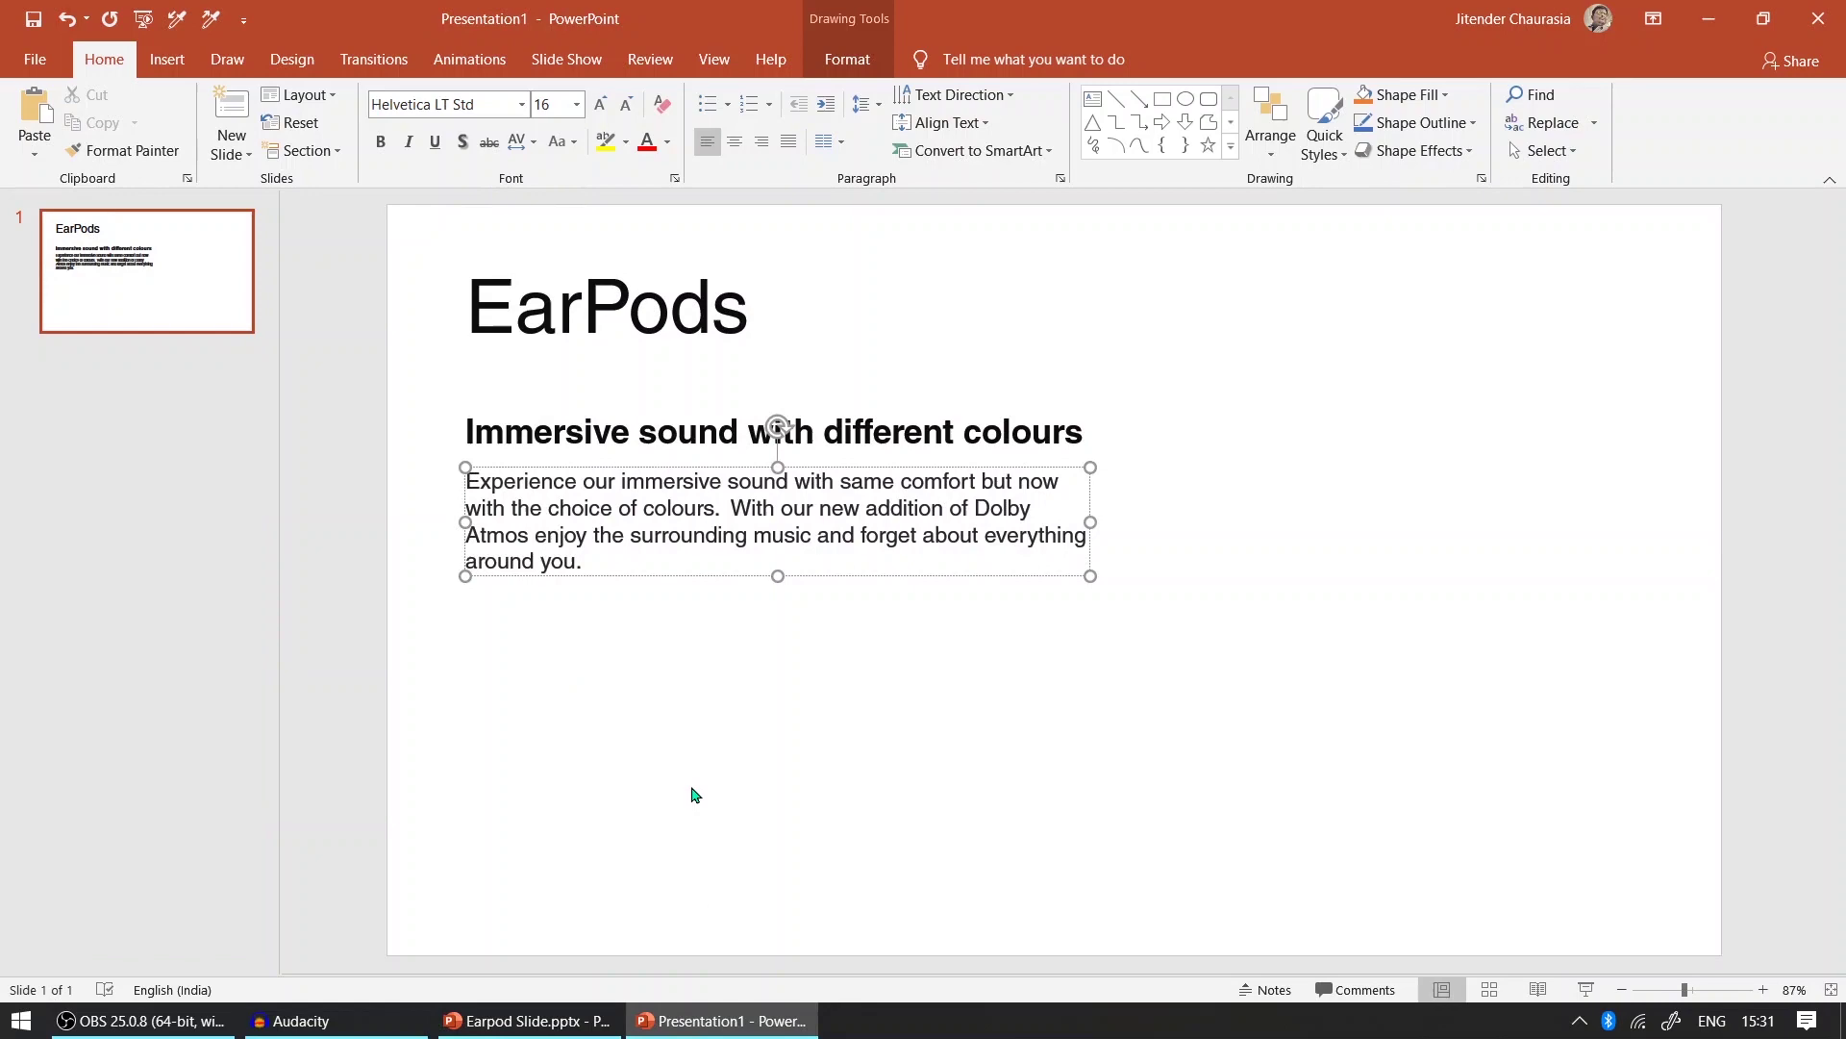
{"action": "left_click", "coordinate": [695, 794]}
{"action": "key", "text": "ctrl+v"}
{"action": "left_click", "coordinate": [857, 721]}
{"action": "scroll", "coordinate": [857, 721], "scroll_direction": "down", "scroll_amount": 1}
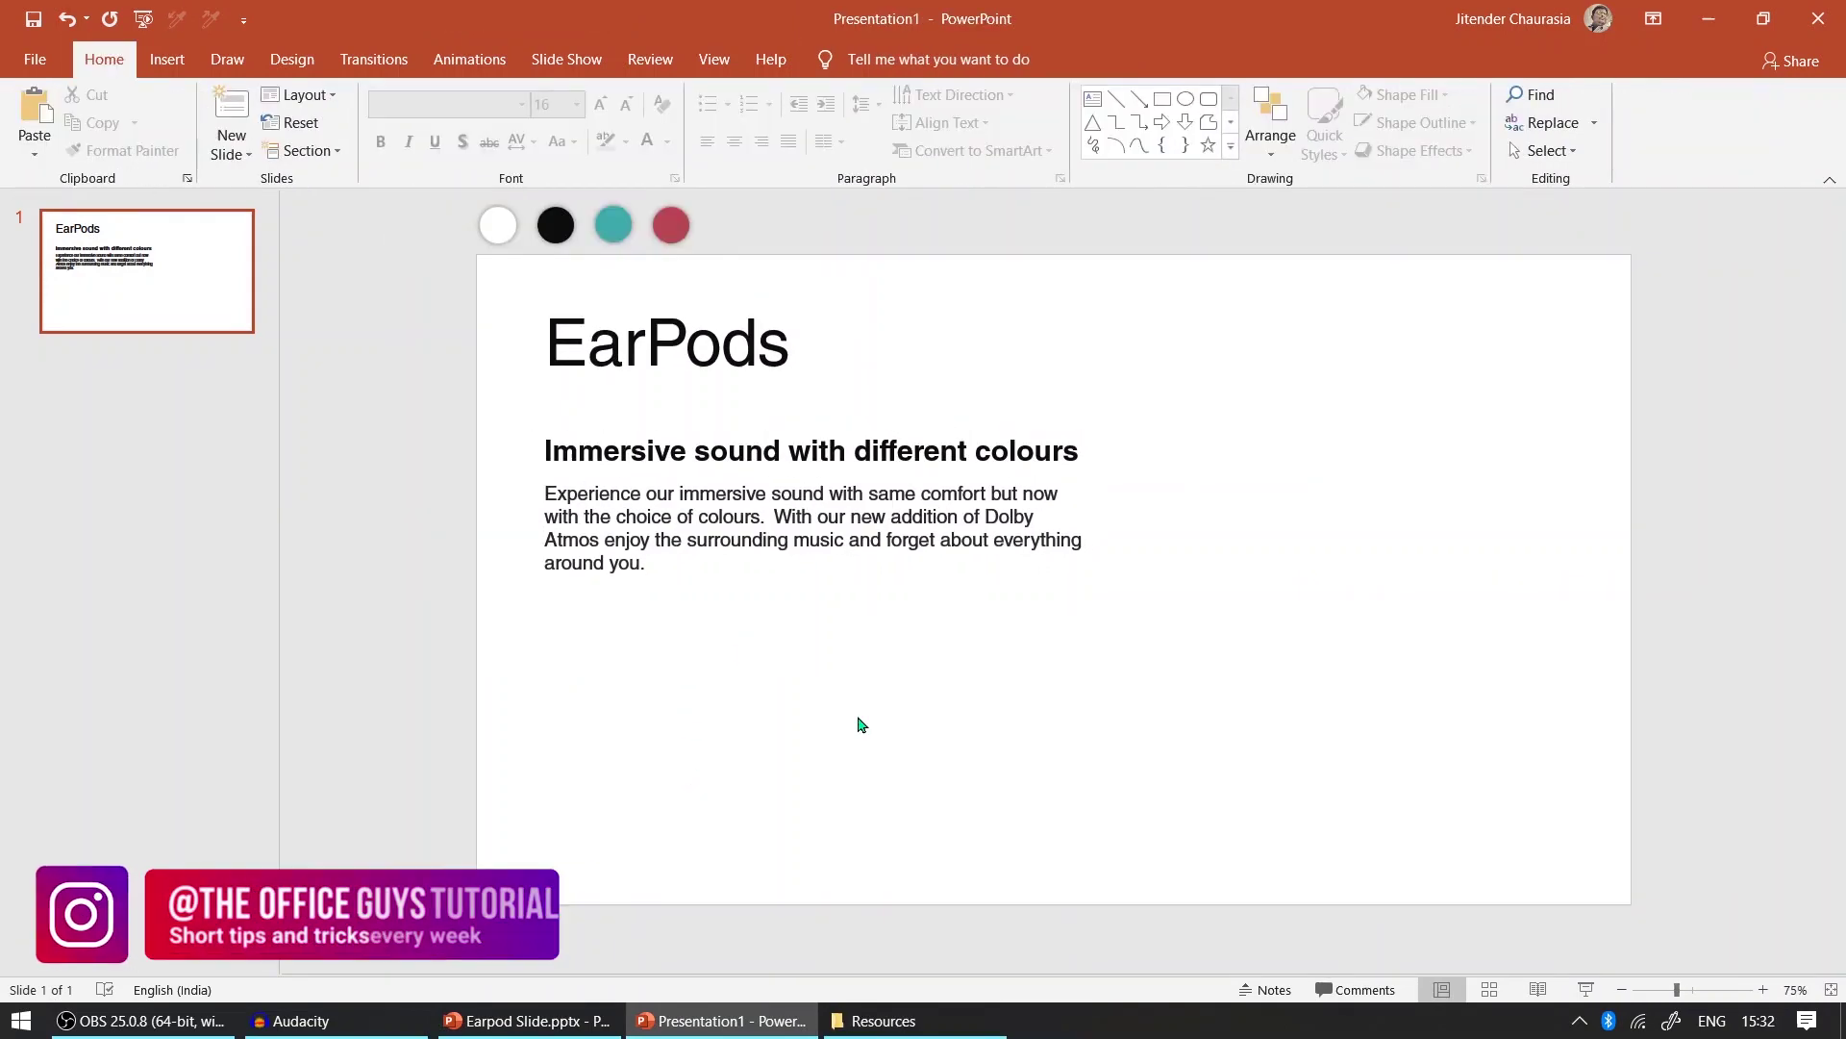
{"action": "key", "text": "alt+Tab"}
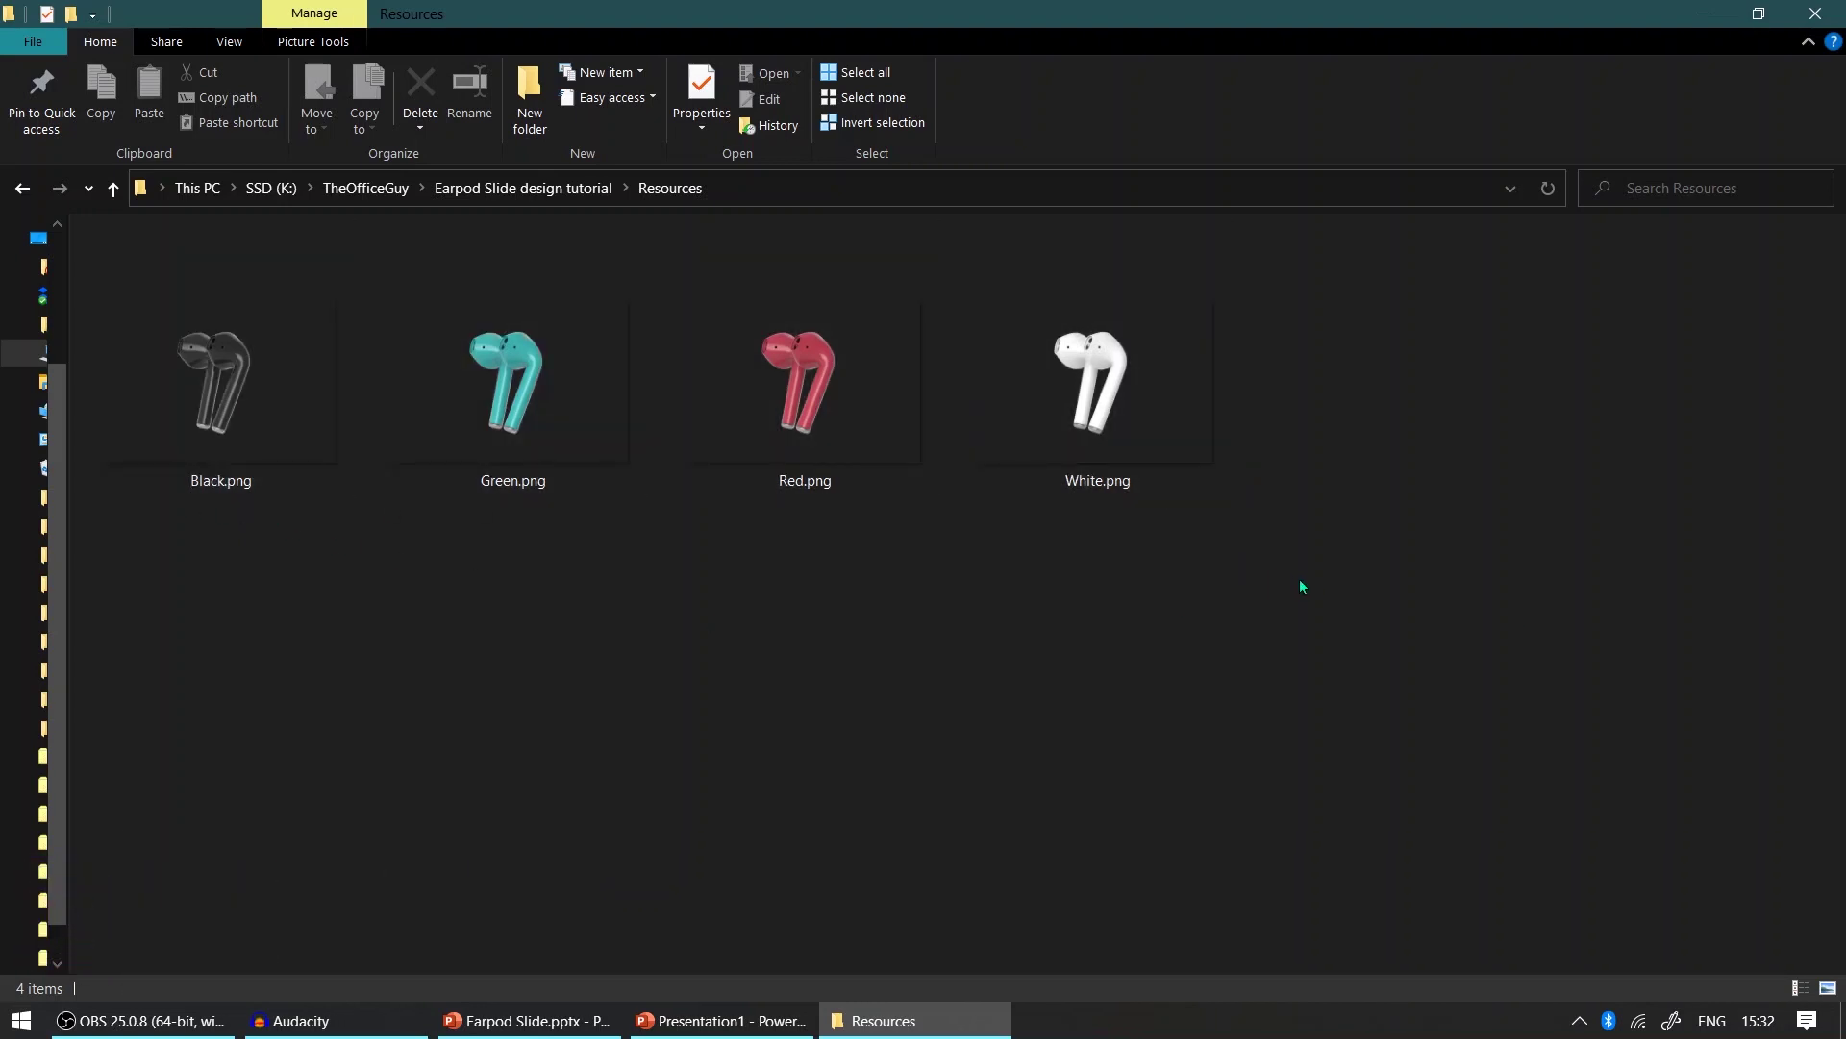
- Drag Black.png, Green.png, Red.png and White.png from Resources onto the PowerPoint slide
{"action": "left_click_drag", "start_coordinate": [1308, 603], "coordinate": [233, 367]}
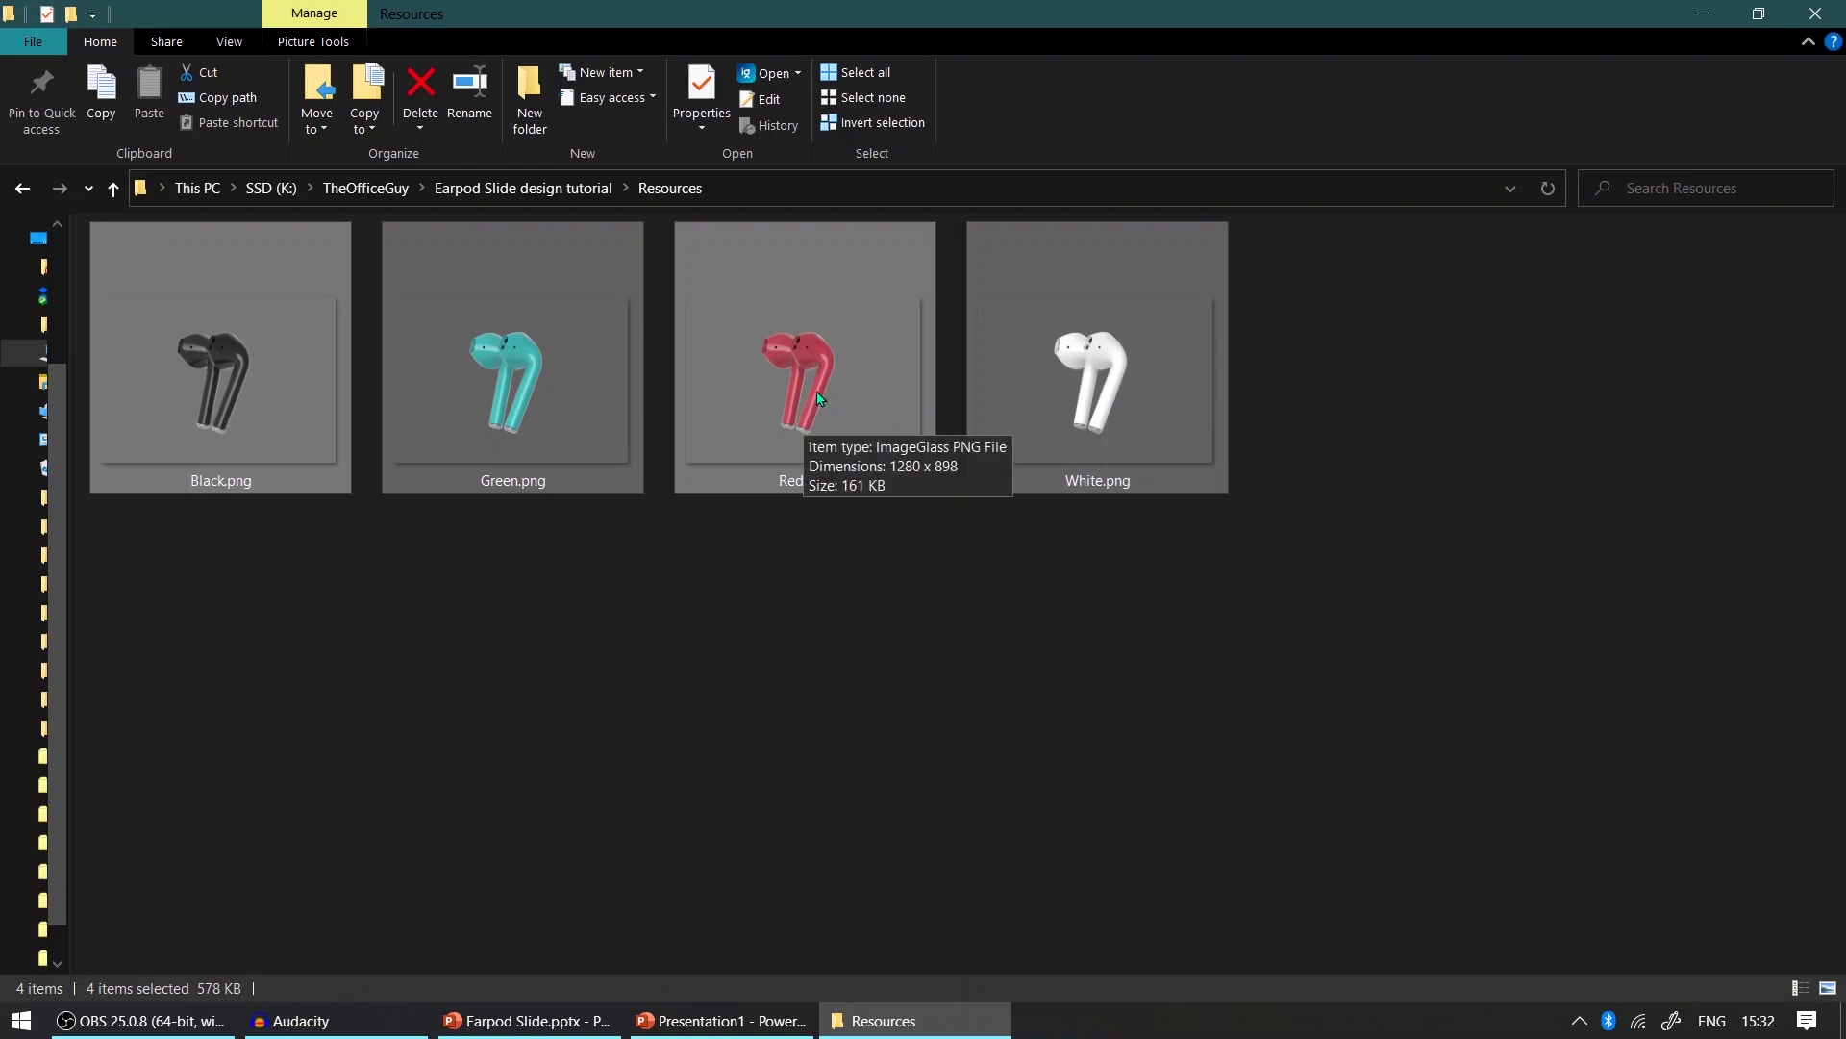
{"action": "left_click_drag", "start_coordinate": [818, 386], "coordinate": [820, 820]}
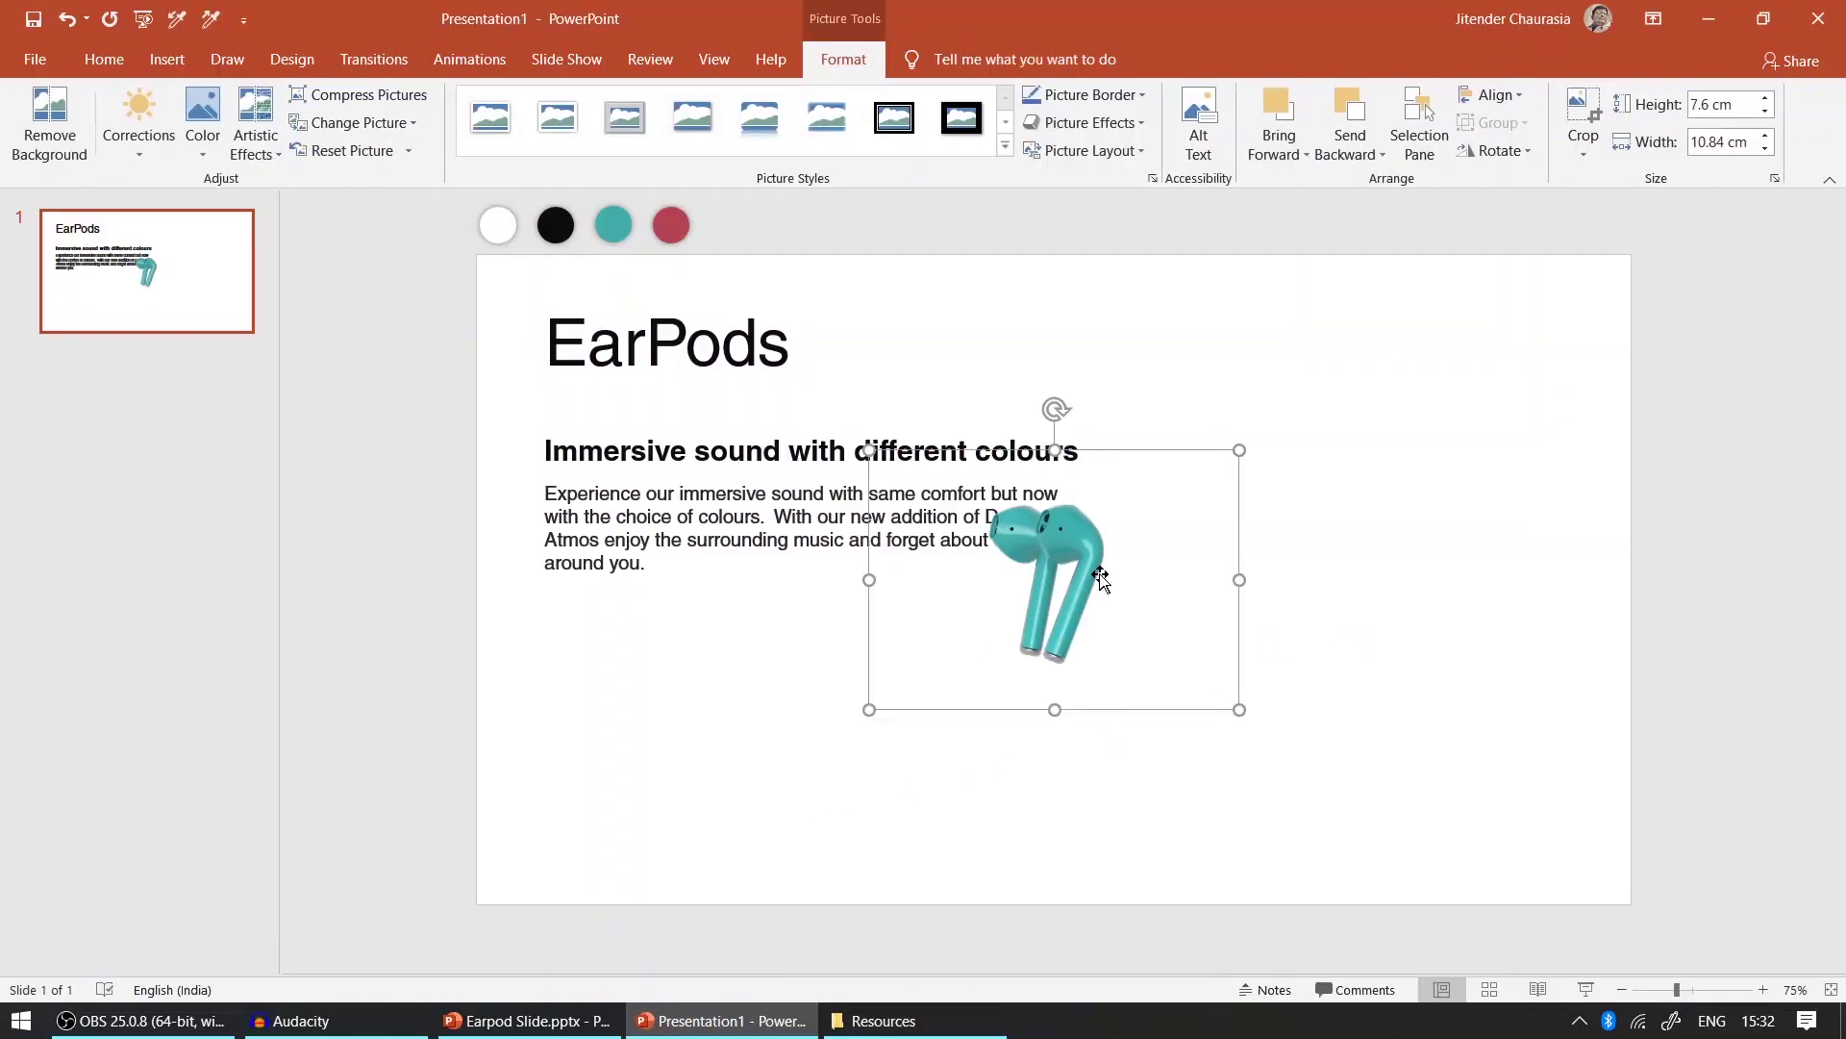
- Separate the teal, black, white and red earpods, moving the red one below the text
{"action": "left_click_drag", "start_coordinate": [1101, 577], "coordinate": [1269, 523]}
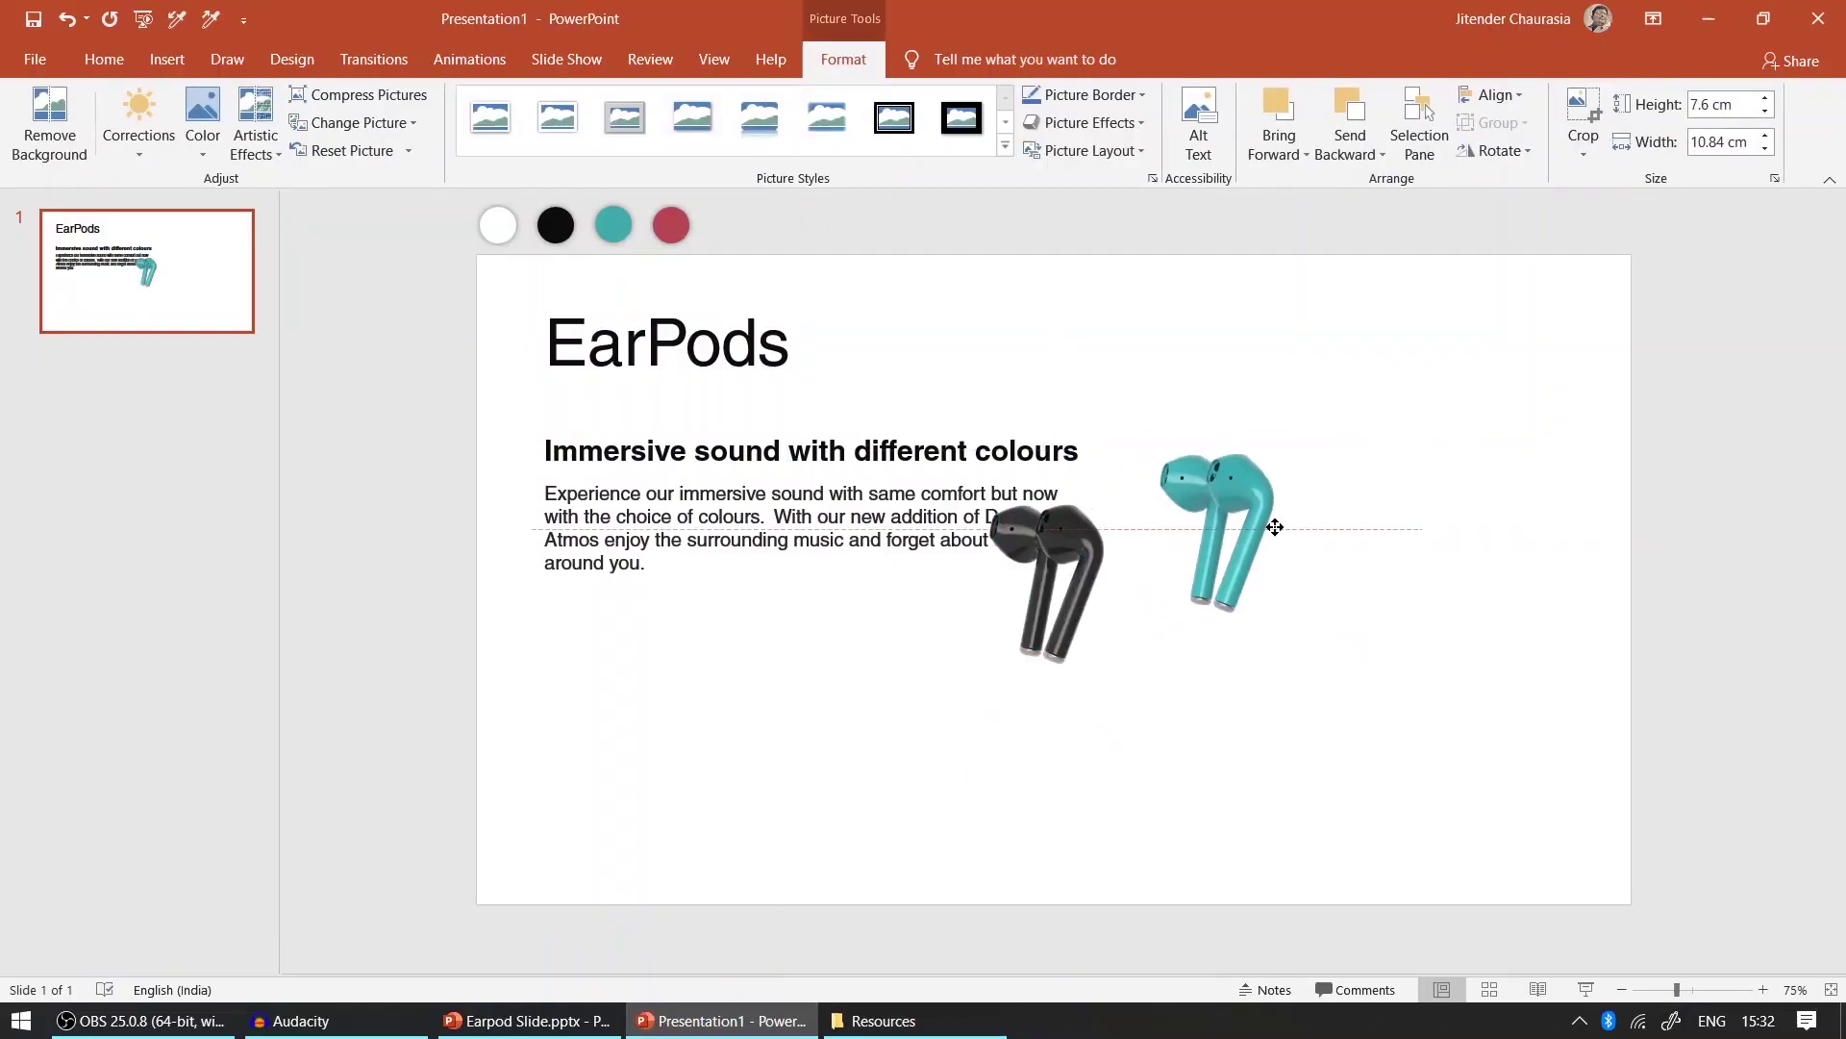
{"action": "key", "text": "ctrl+z"}
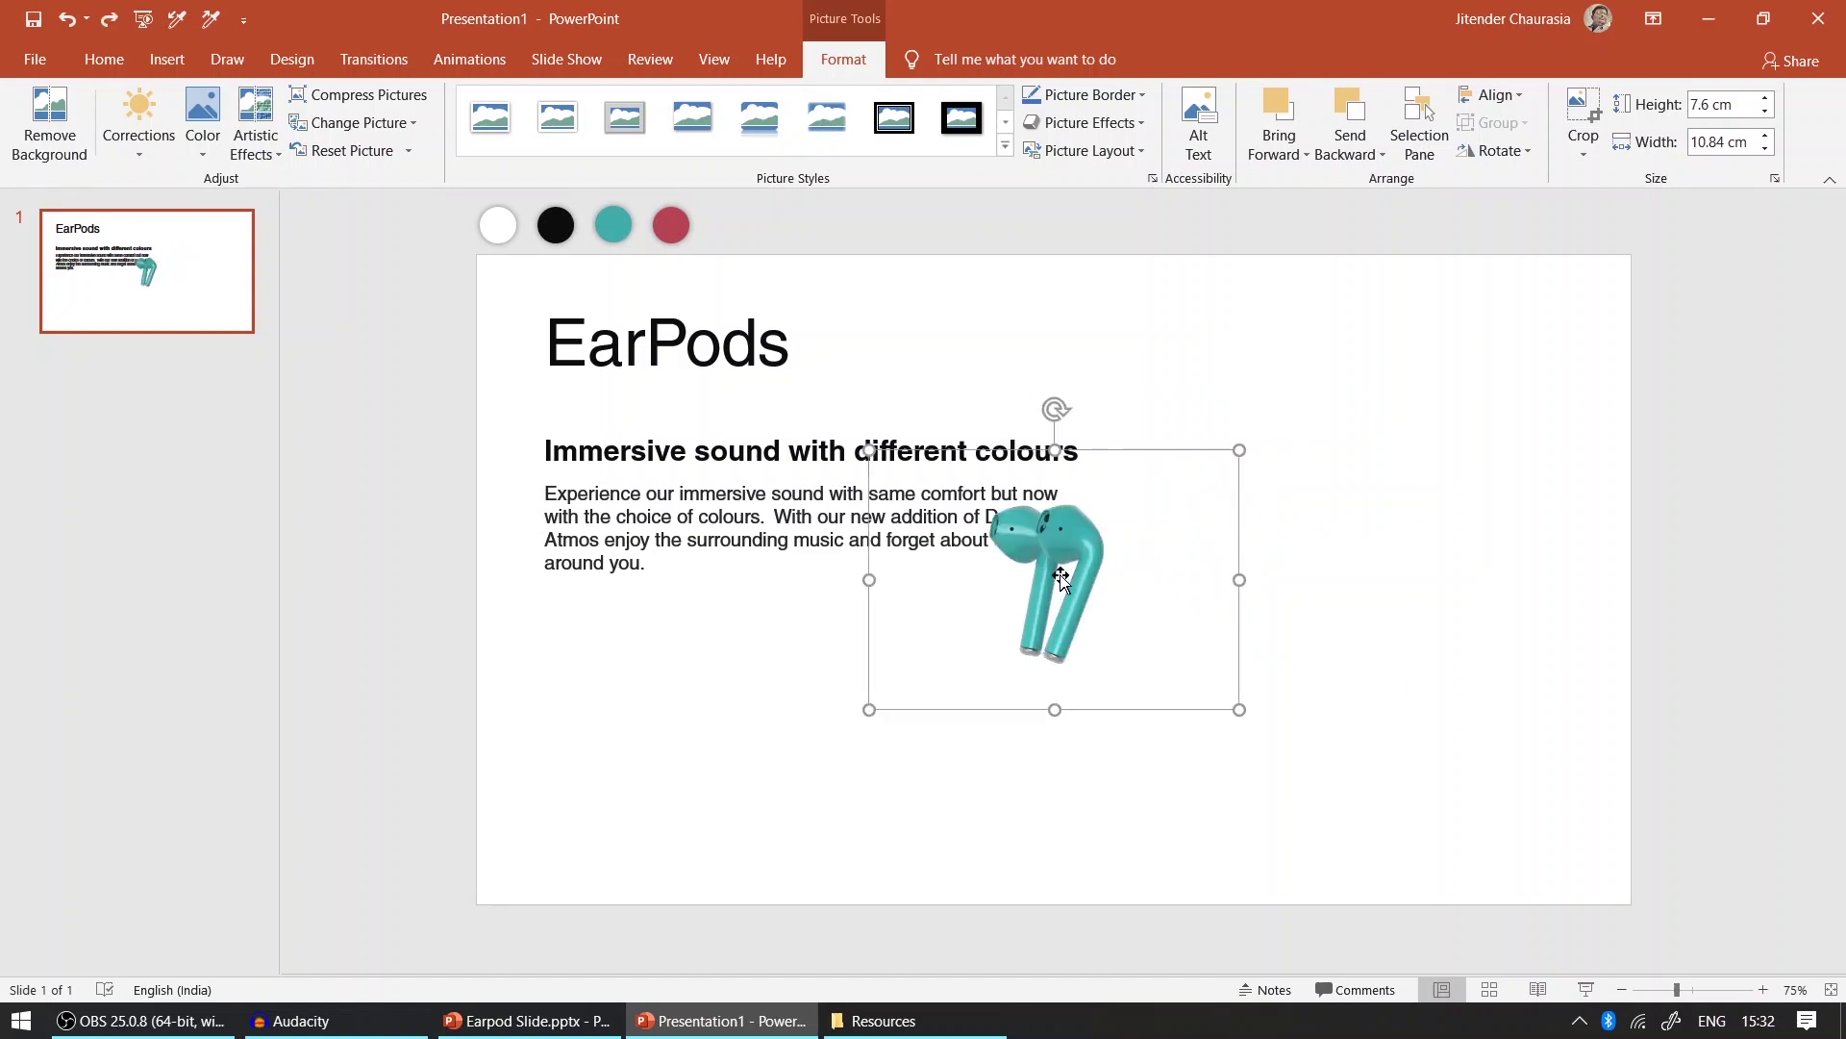
{"action": "left_click_drag", "start_coordinate": [1119, 567], "coordinate": [1404, 538]}
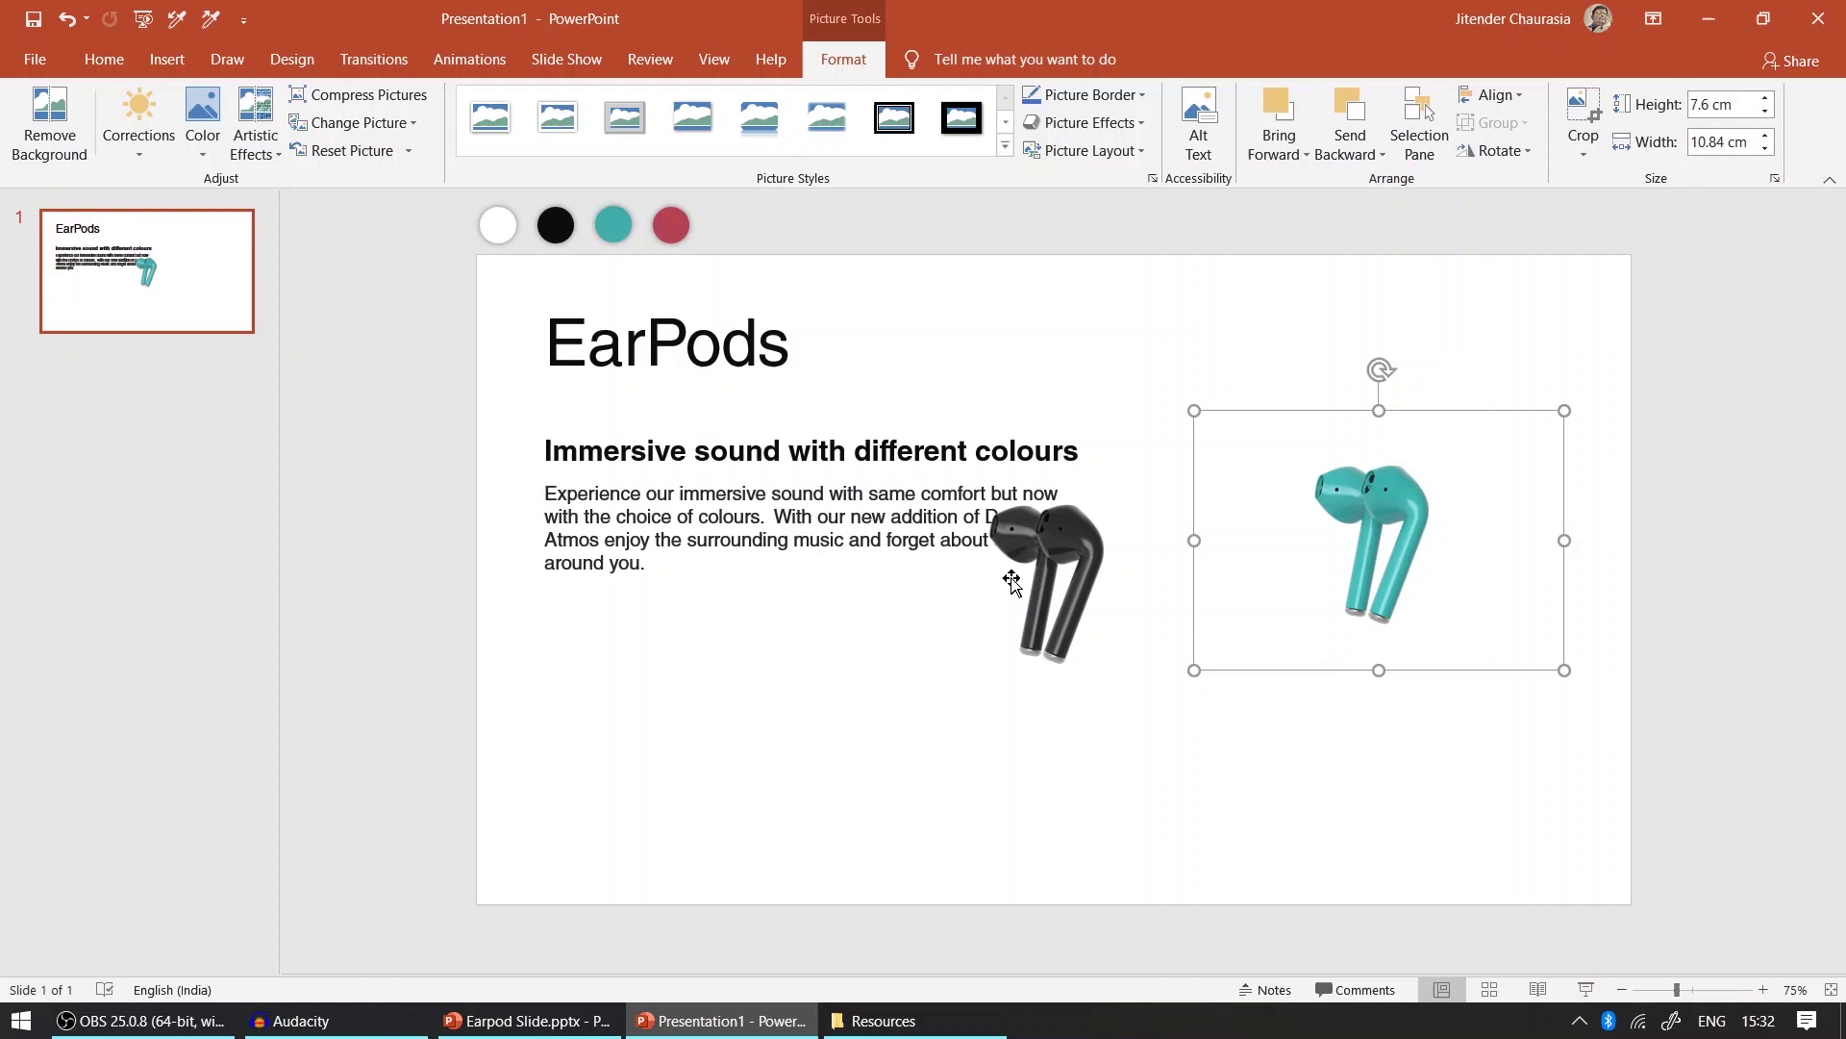
{"action": "left_click_drag", "start_coordinate": [1010, 589], "coordinate": [1258, 437]}
{"action": "left_click_drag", "start_coordinate": [1066, 550], "coordinate": [1095, 684]}
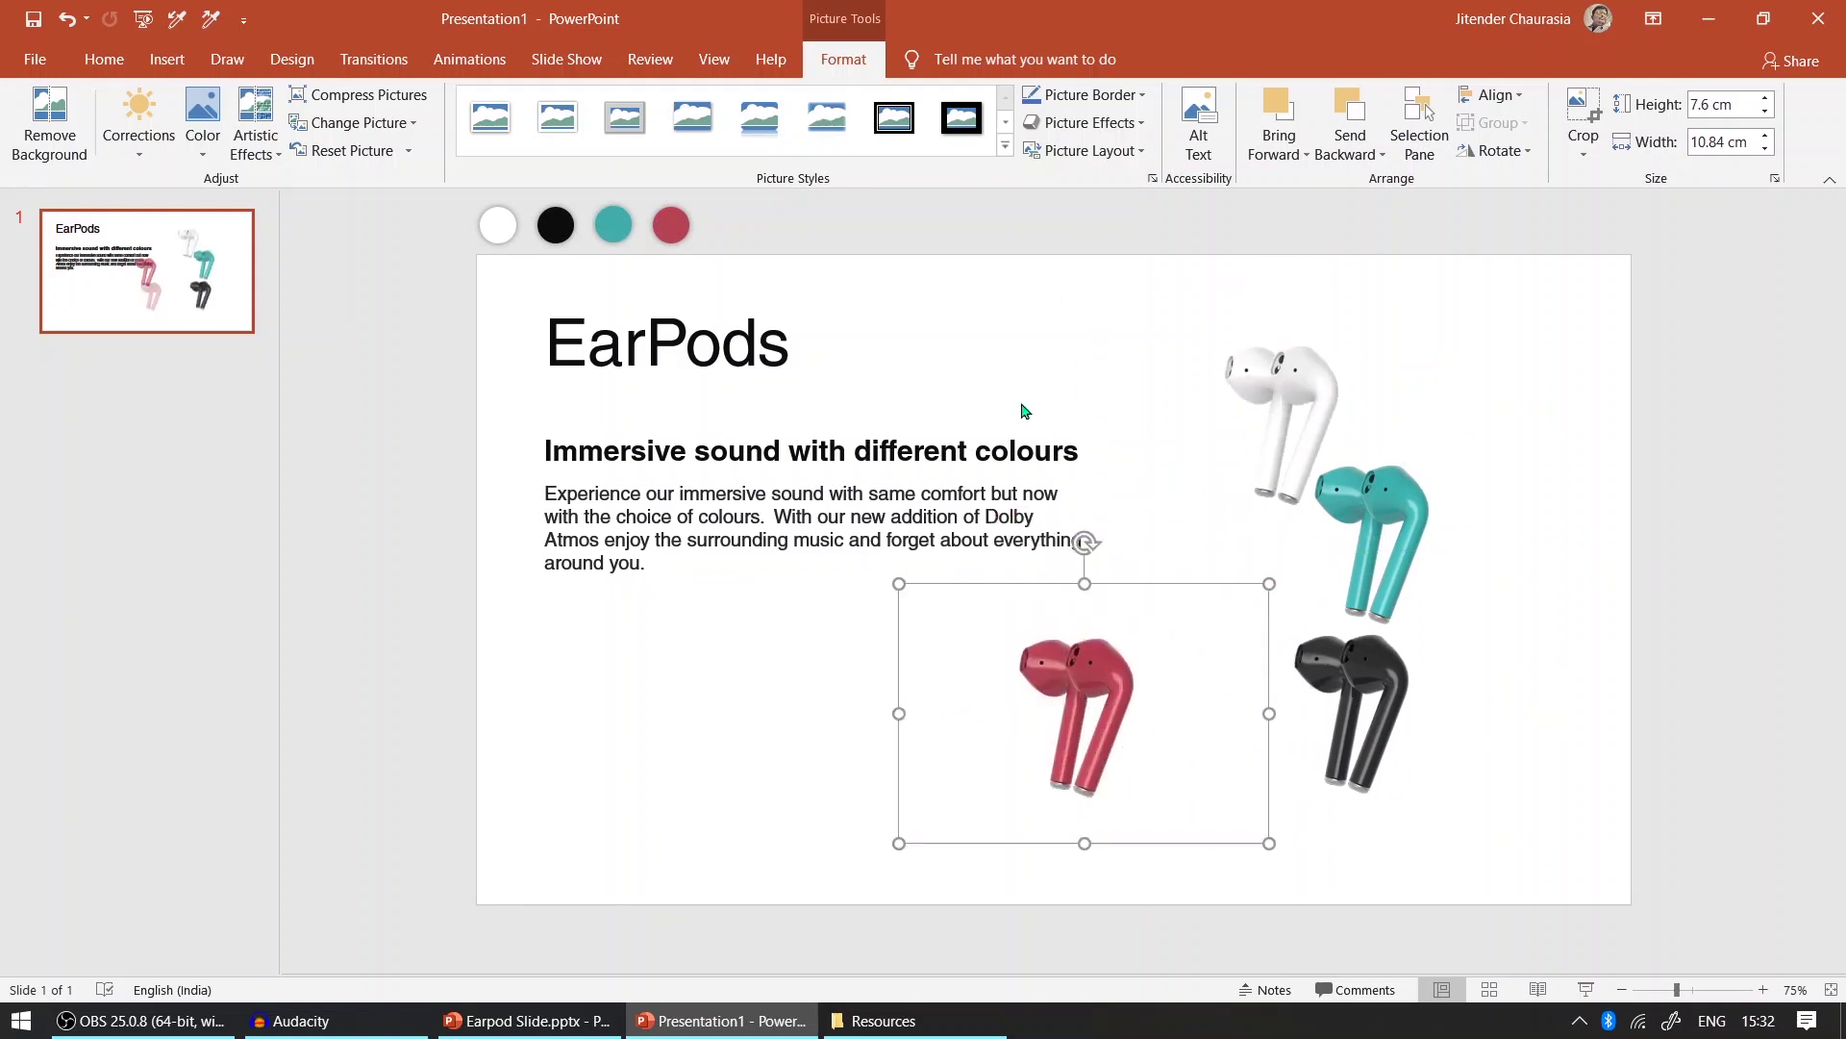
- Open the Selection Pane and rename the white earpod picture 'White'
{"action": "left_click", "coordinate": [101, 62]}
{"action": "left_click", "coordinate": [1550, 151]}
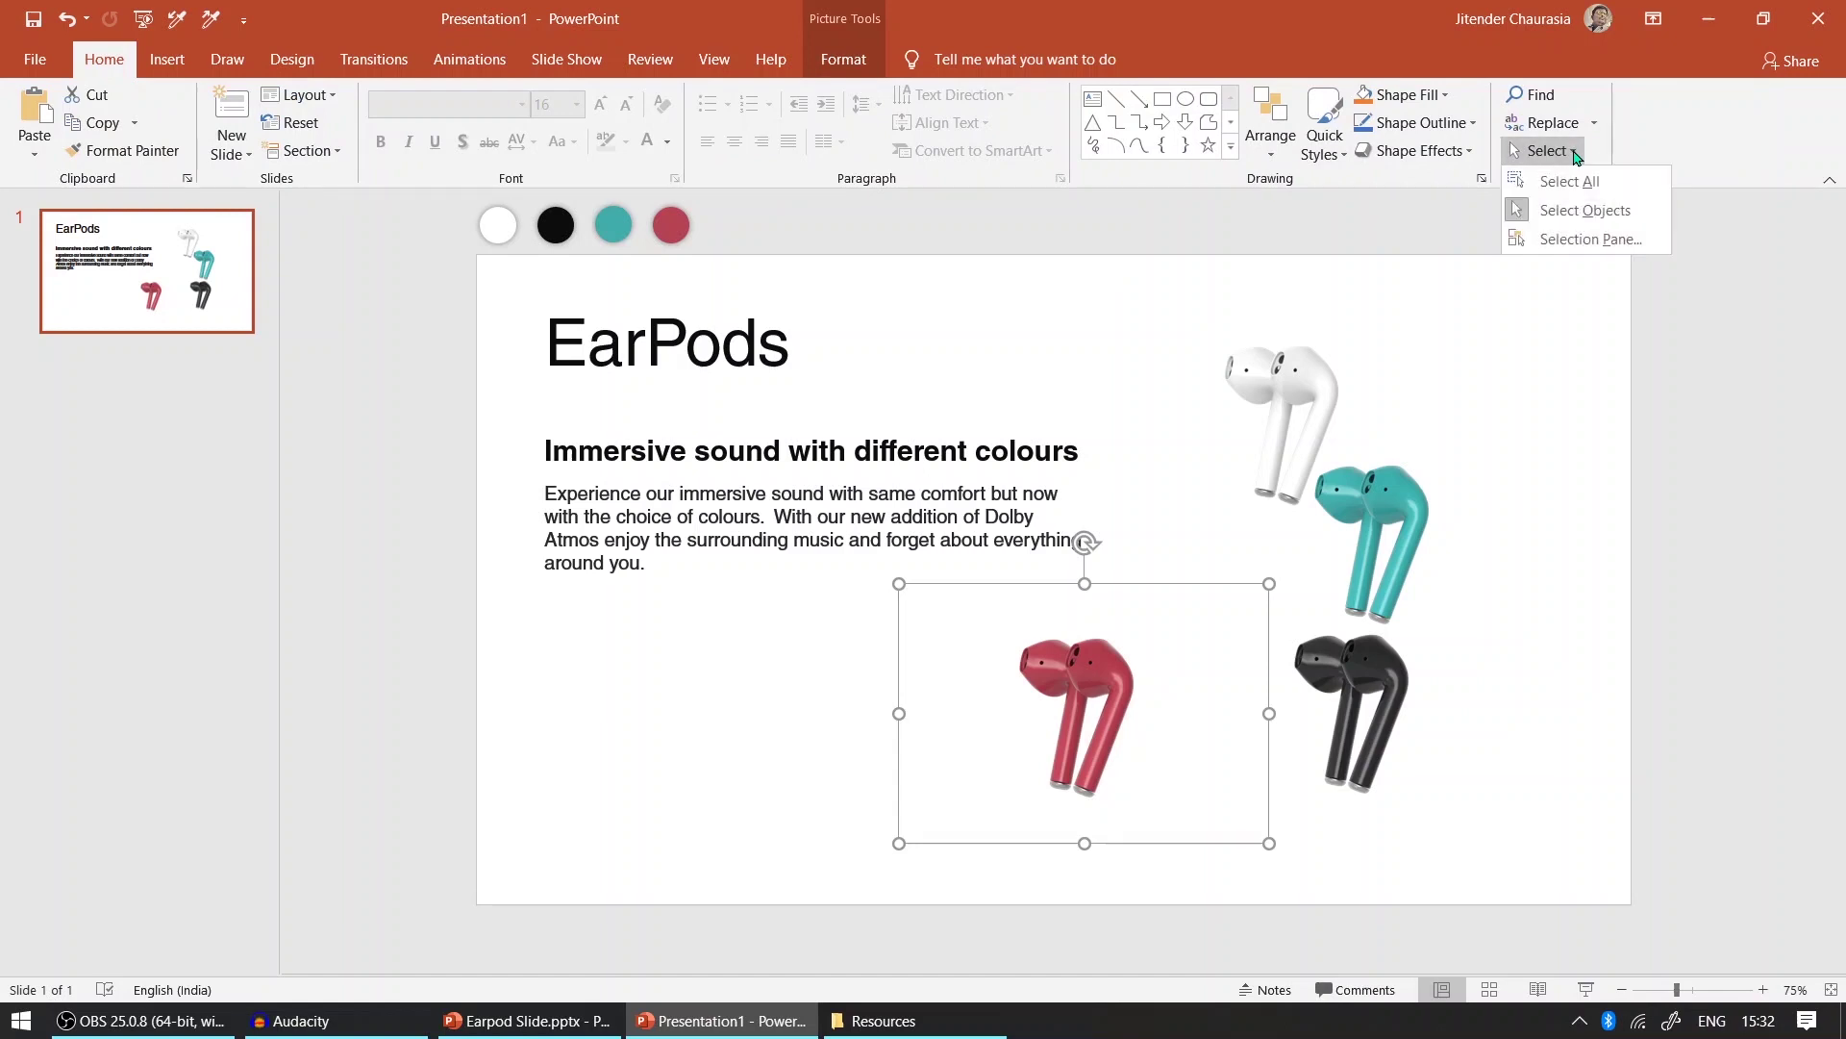
{"action": "left_click", "coordinate": [1604, 240]}
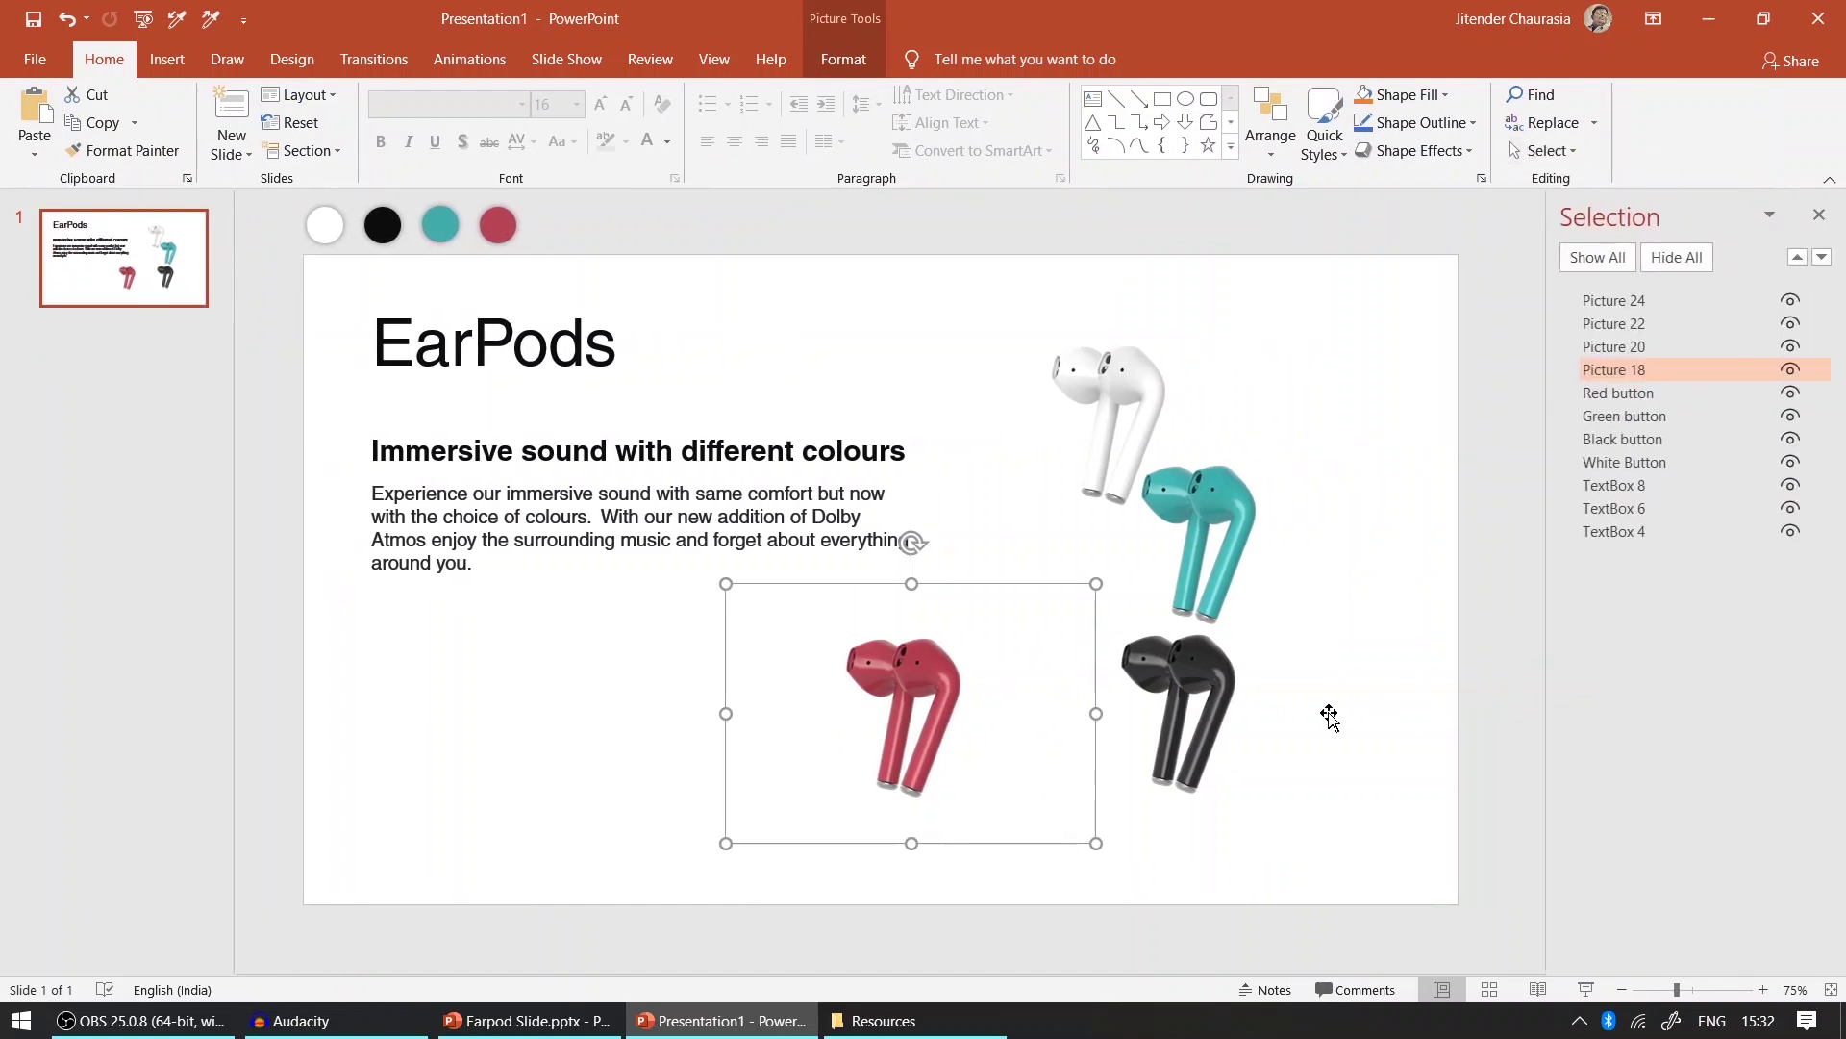
{"action": "left_click", "coordinate": [1127, 403]}
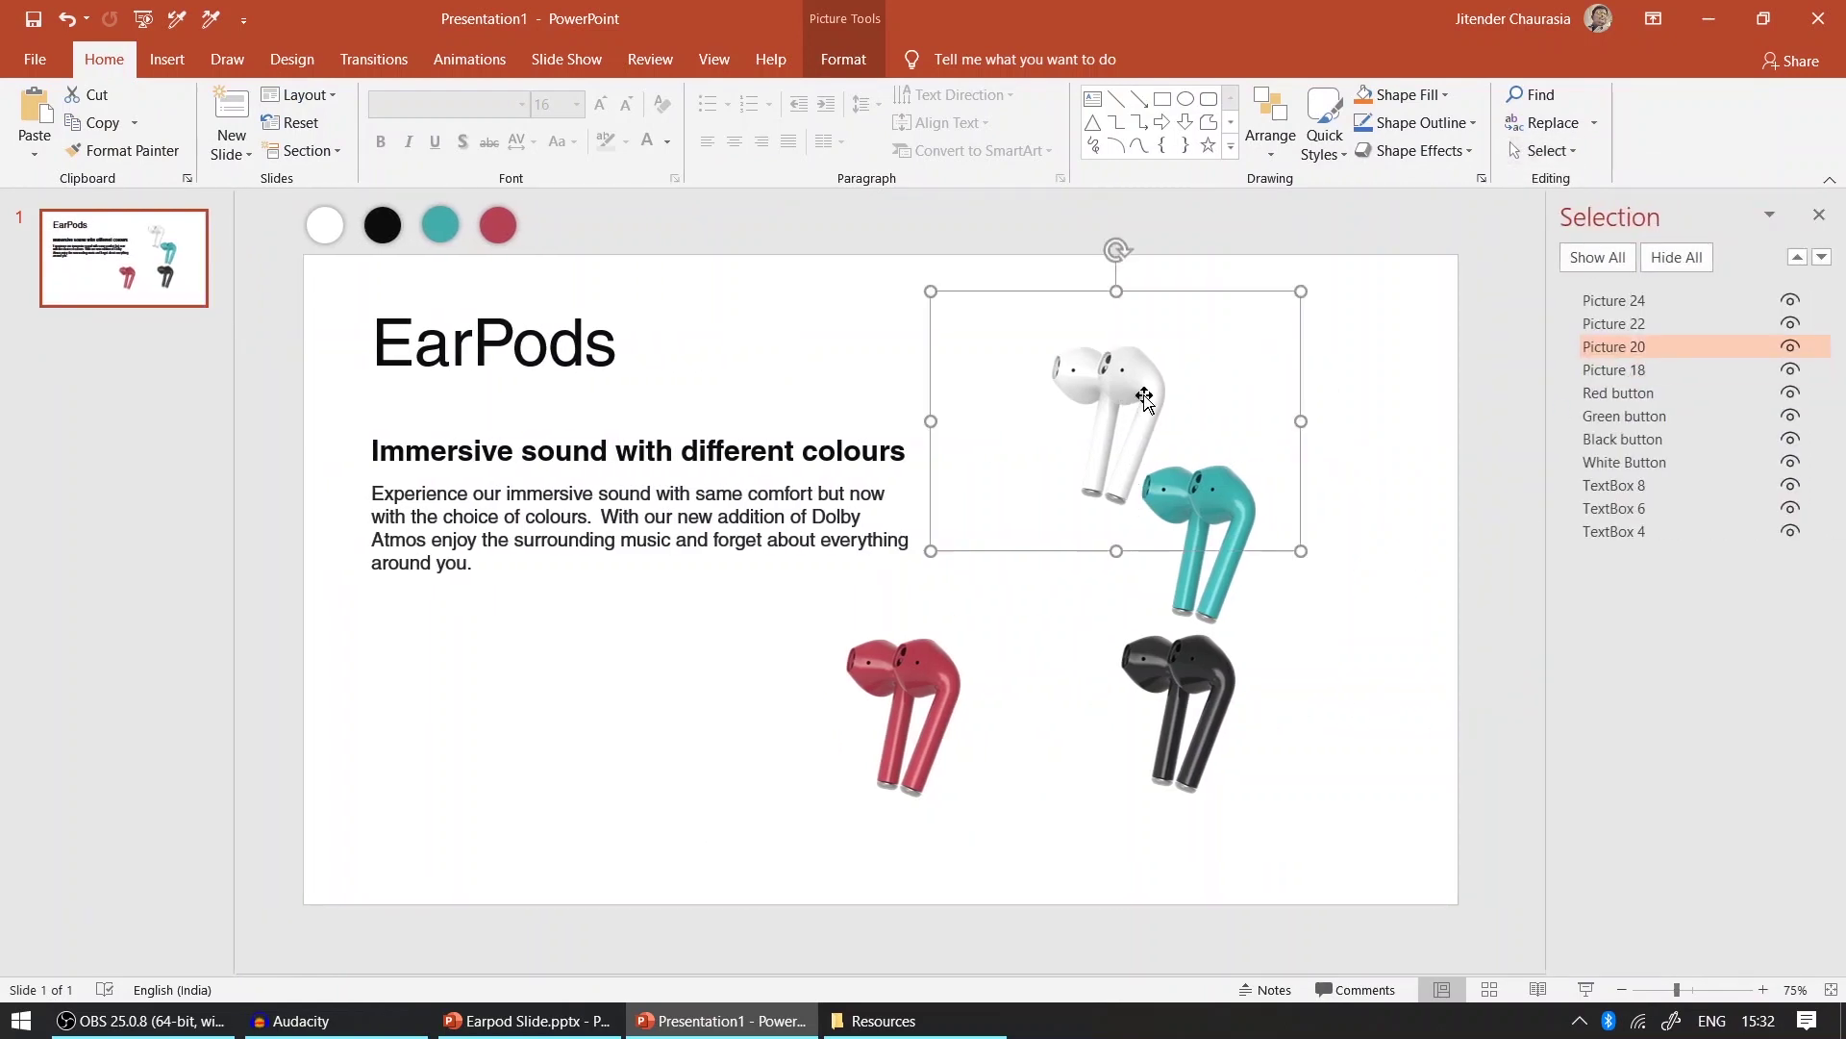
{"action": "left_click", "coordinate": [1628, 352]}
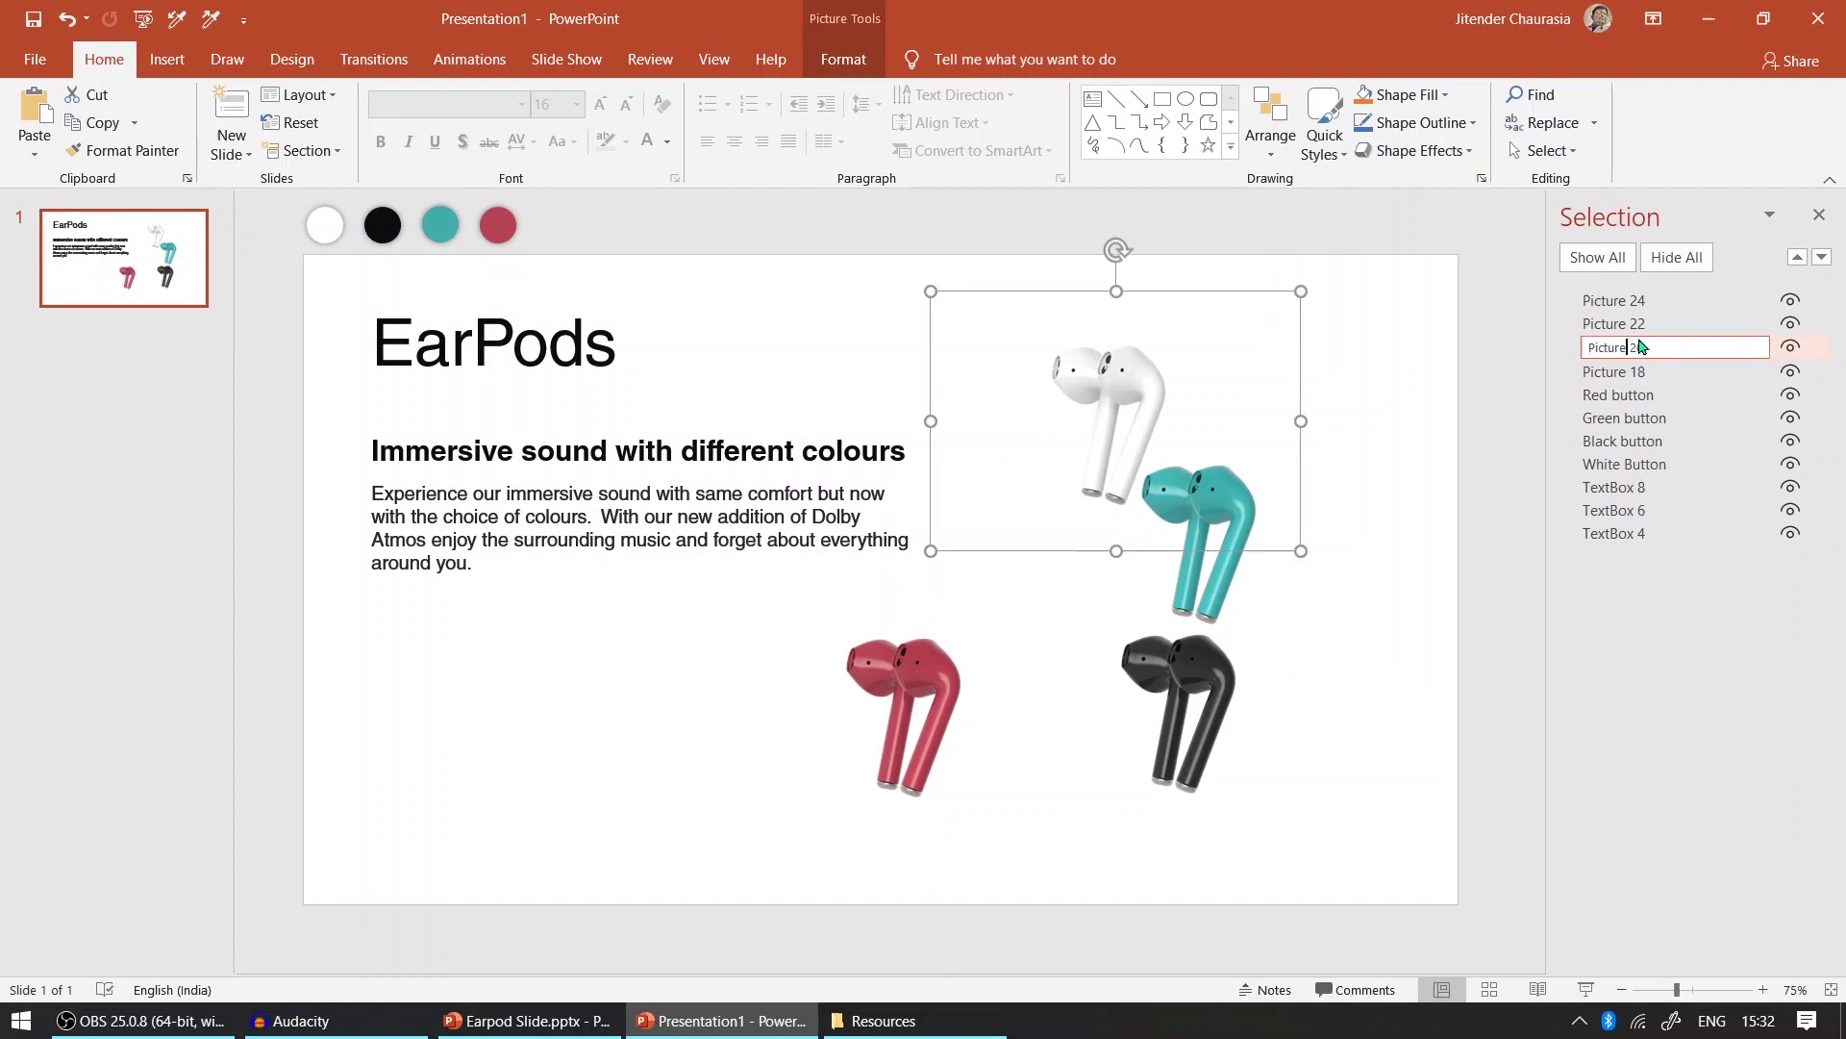
{"action": "left_click", "coordinate": [1087, 397]}
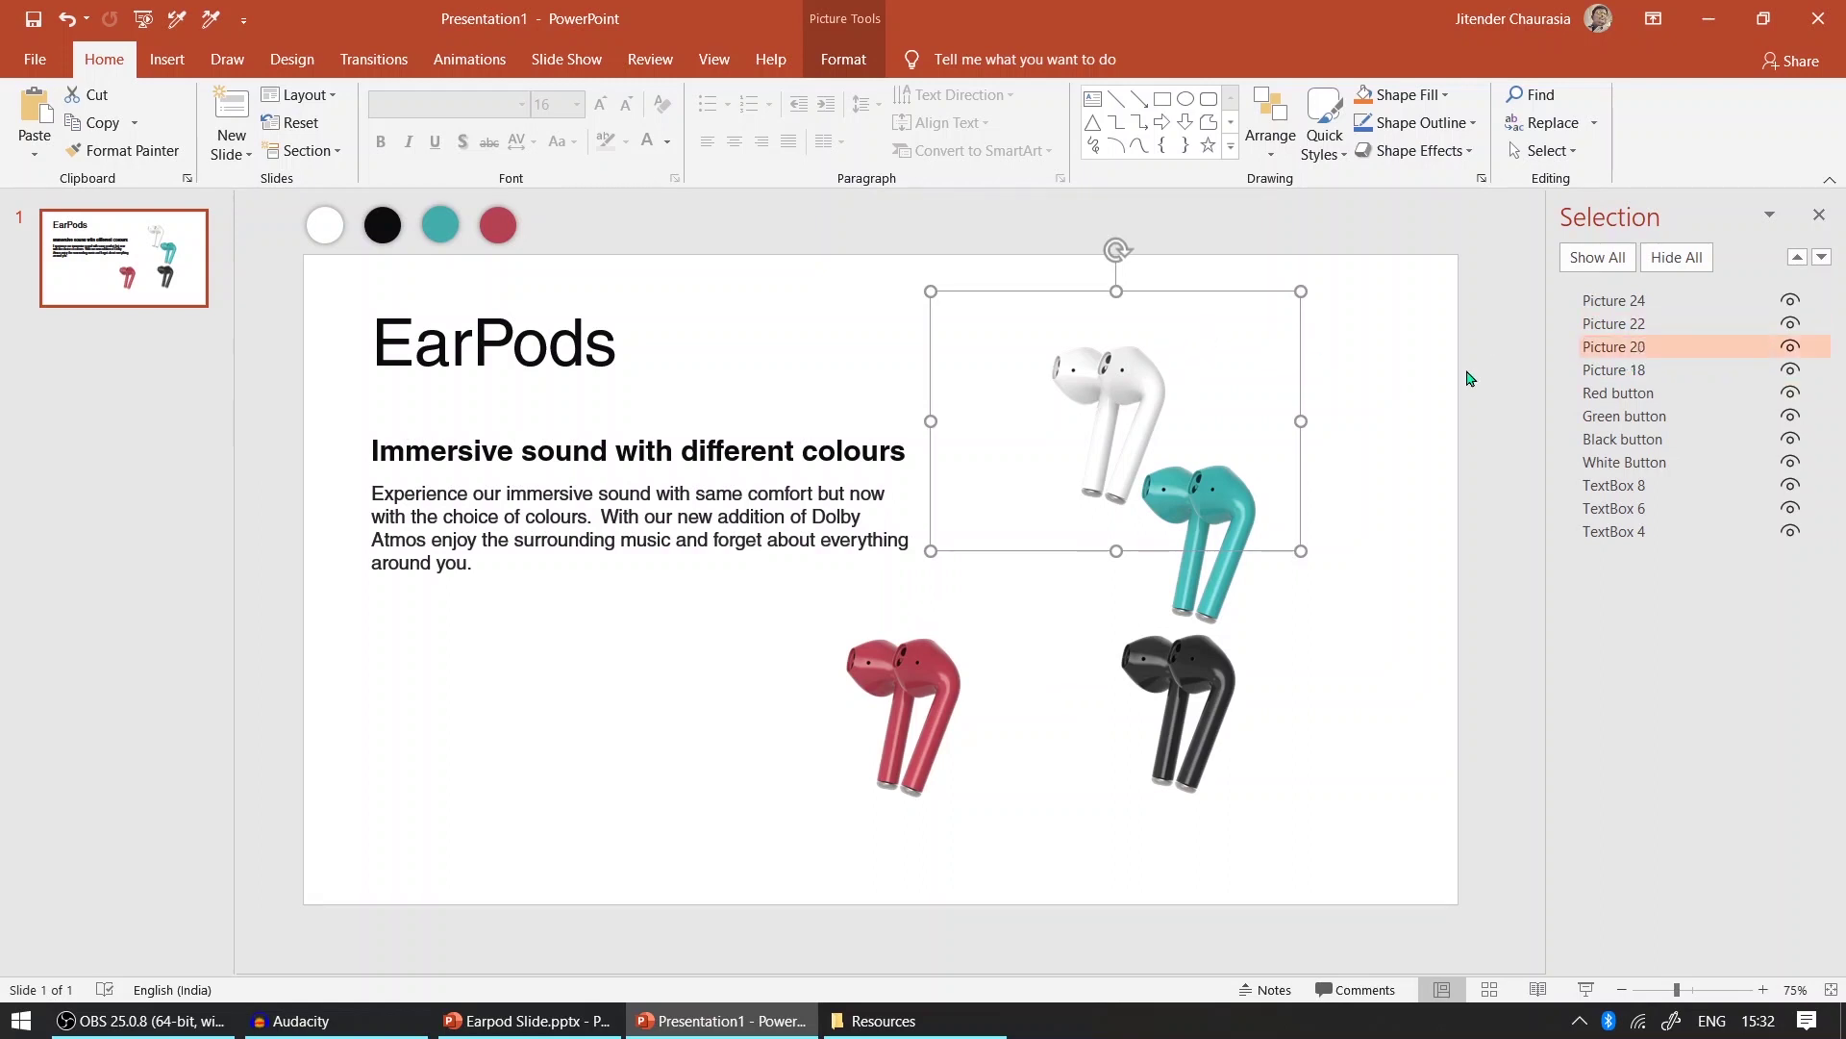
{"action": "left_click", "coordinate": [1625, 346]}
{"action": "type", "text": "Wh"}
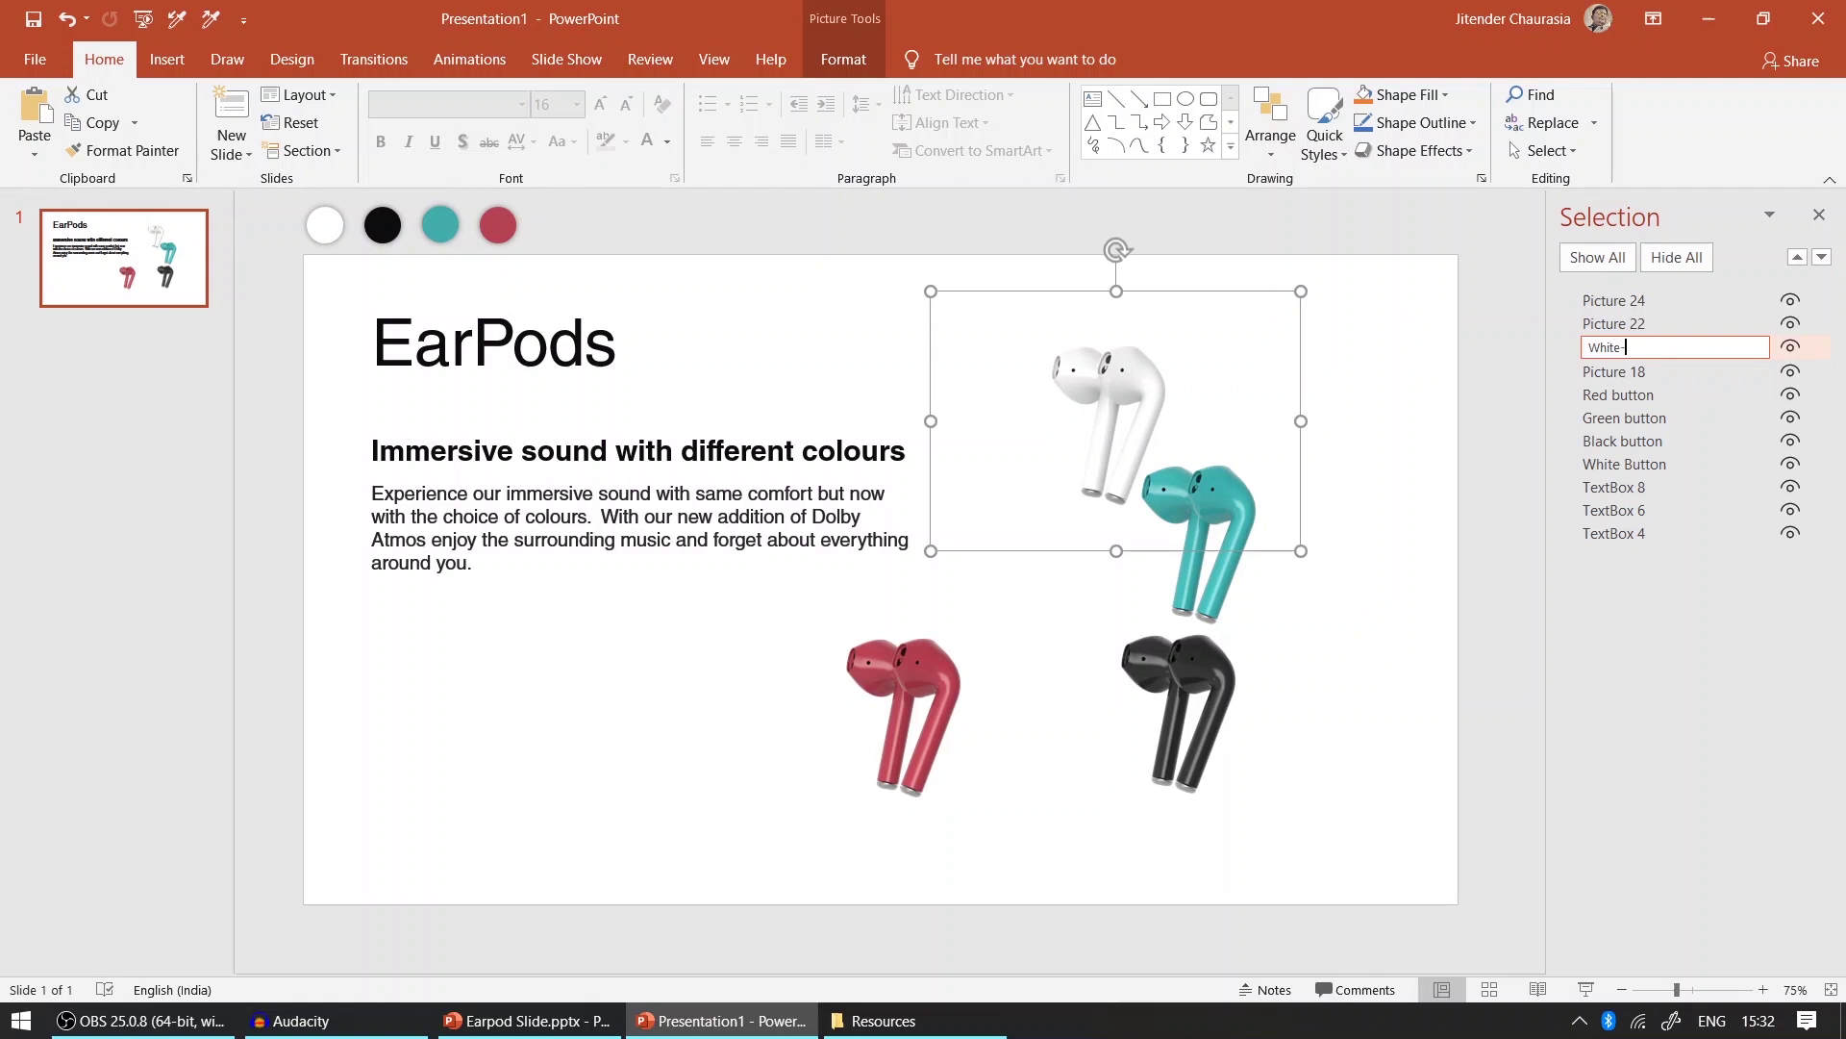
{"action": "type", "text": "ite"}
- Rename the black earpod picture 'Black' and the teal one 'Green'
{"action": "left_click", "coordinate": [1343, 616]}
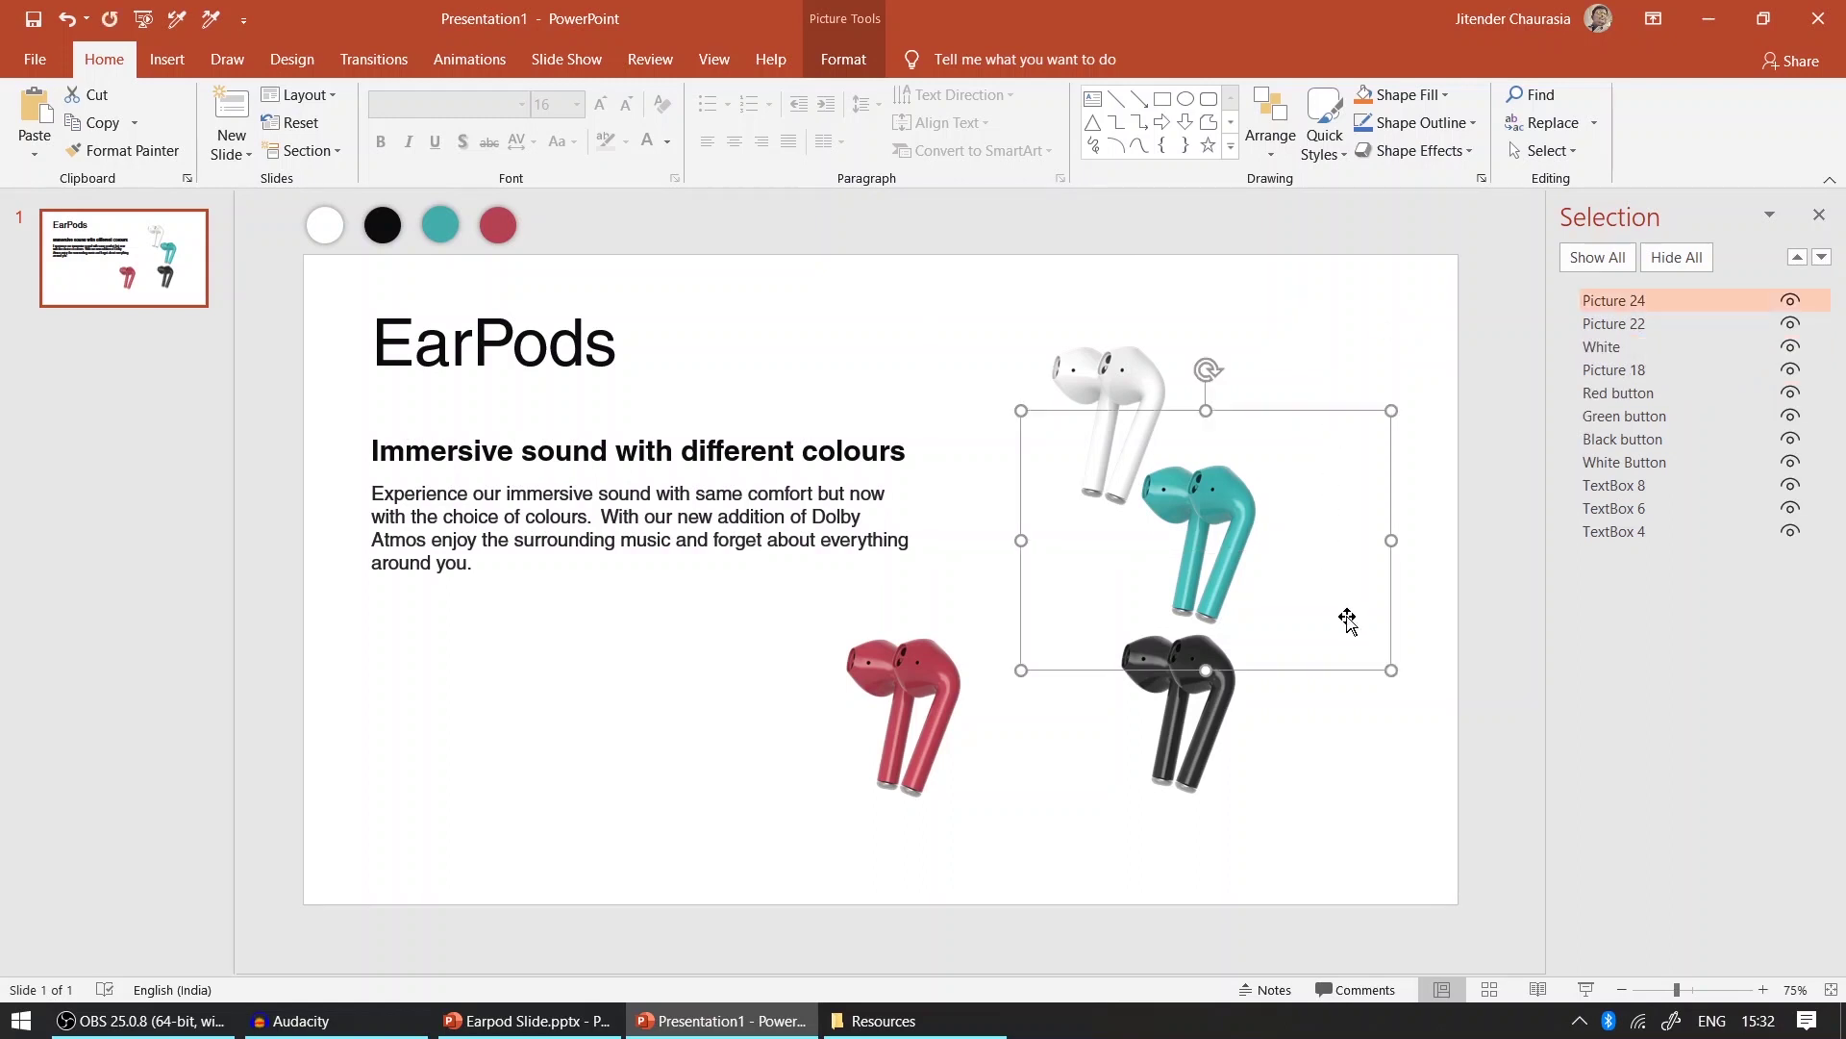
{"action": "left_click", "coordinate": [1173, 712]}
{"action": "left_click", "coordinate": [1615, 325]}
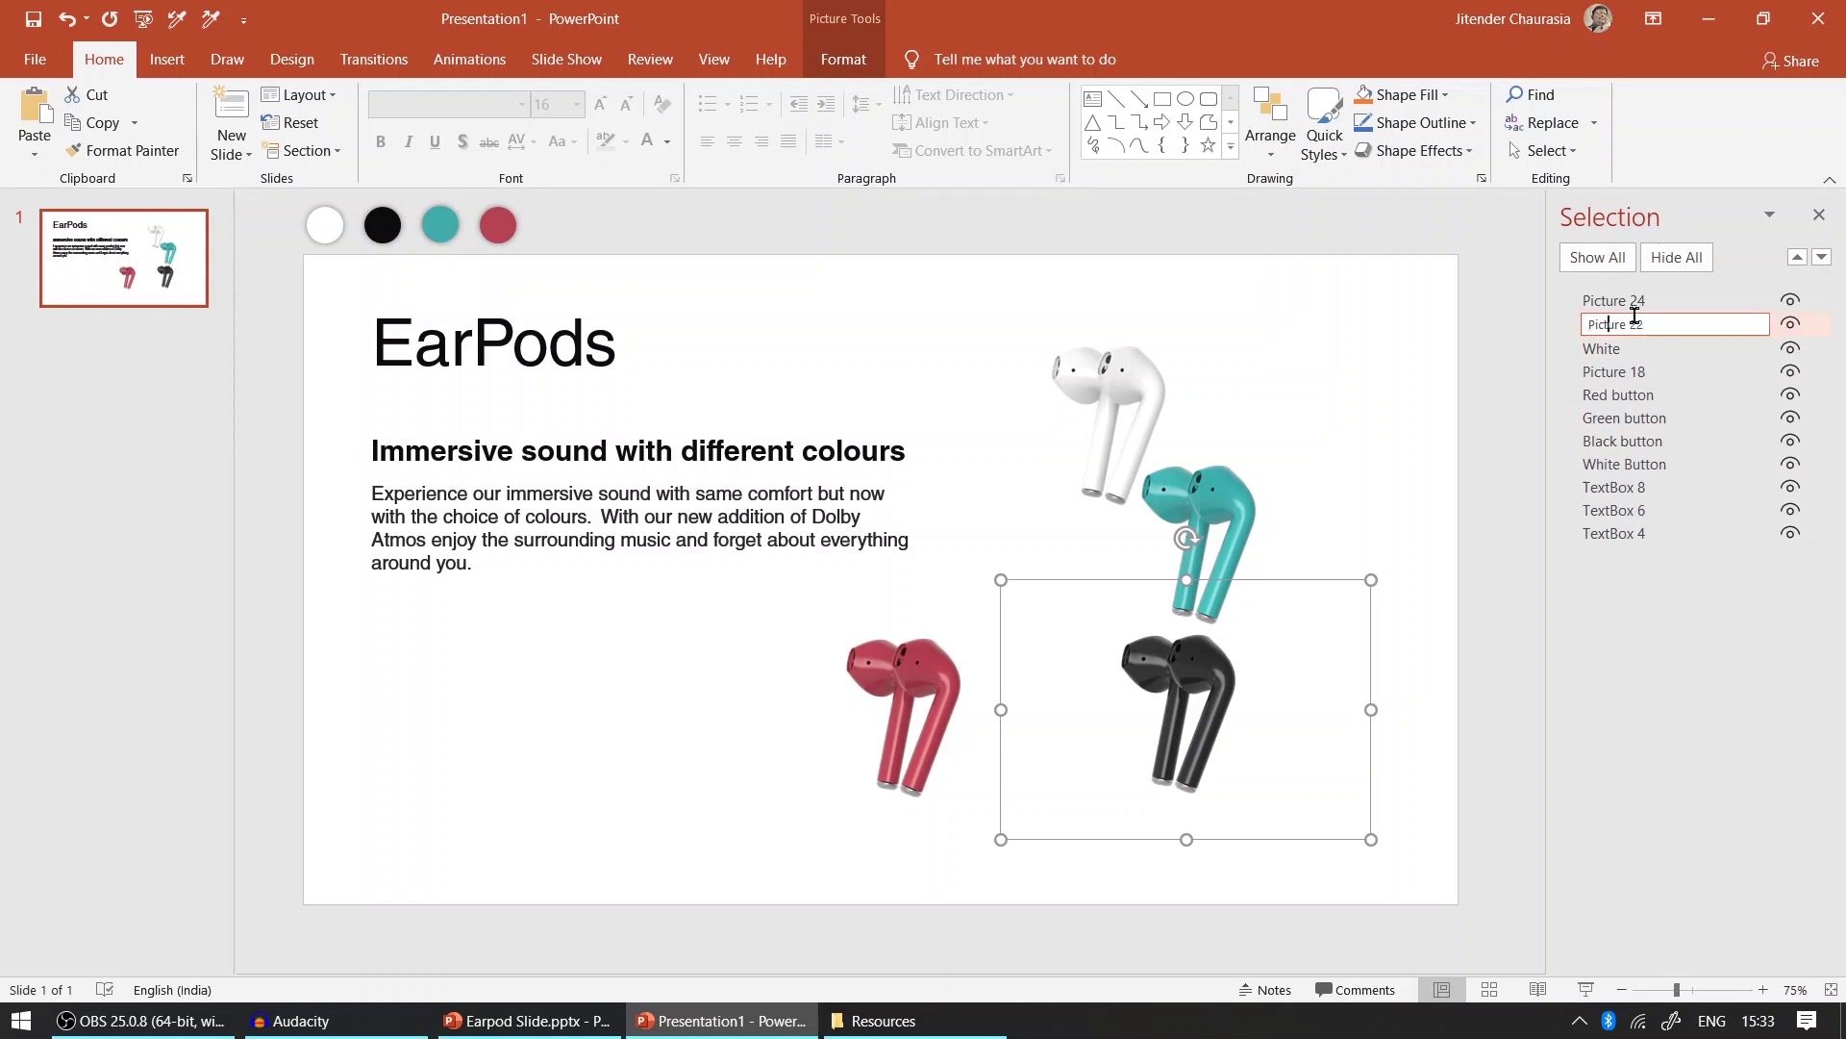
{"action": "type", "text": "Black"}
{"action": "left_click", "coordinate": [1199, 536]}
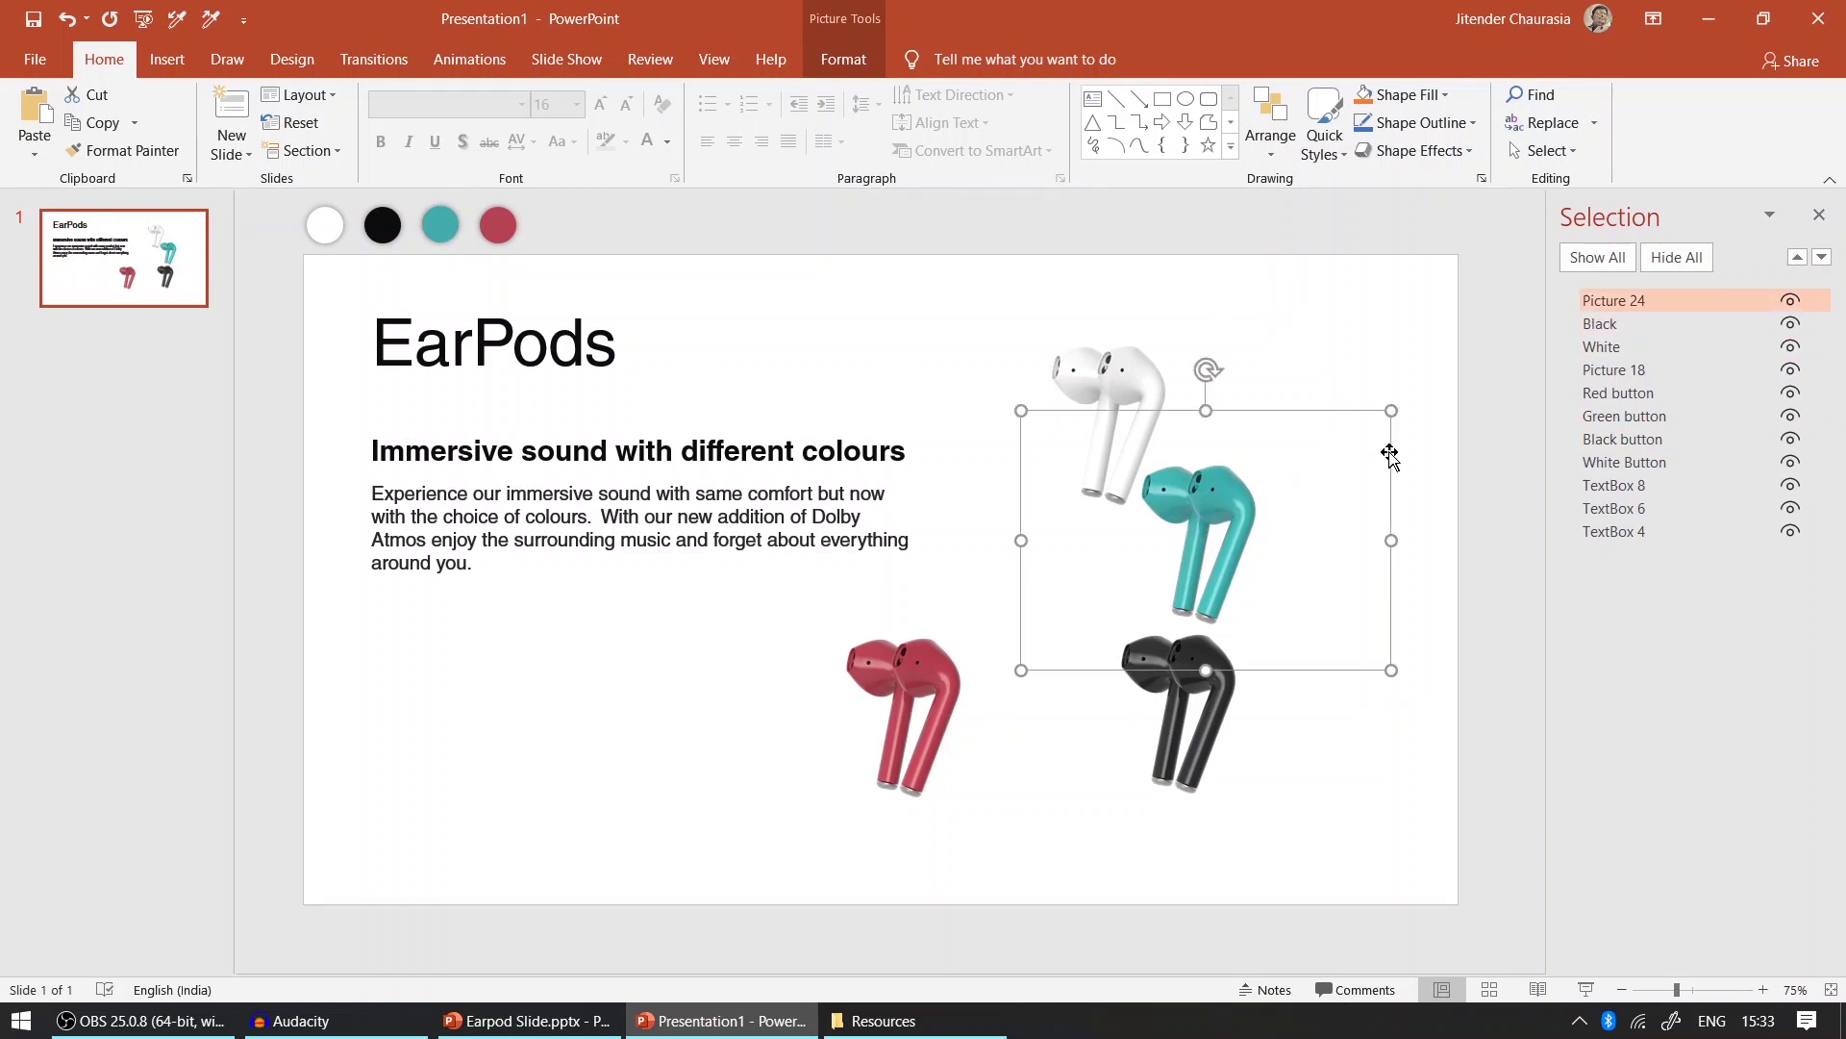
{"action": "left_click", "coordinate": [1660, 308]}
{"action": "type", "text": "Green"}
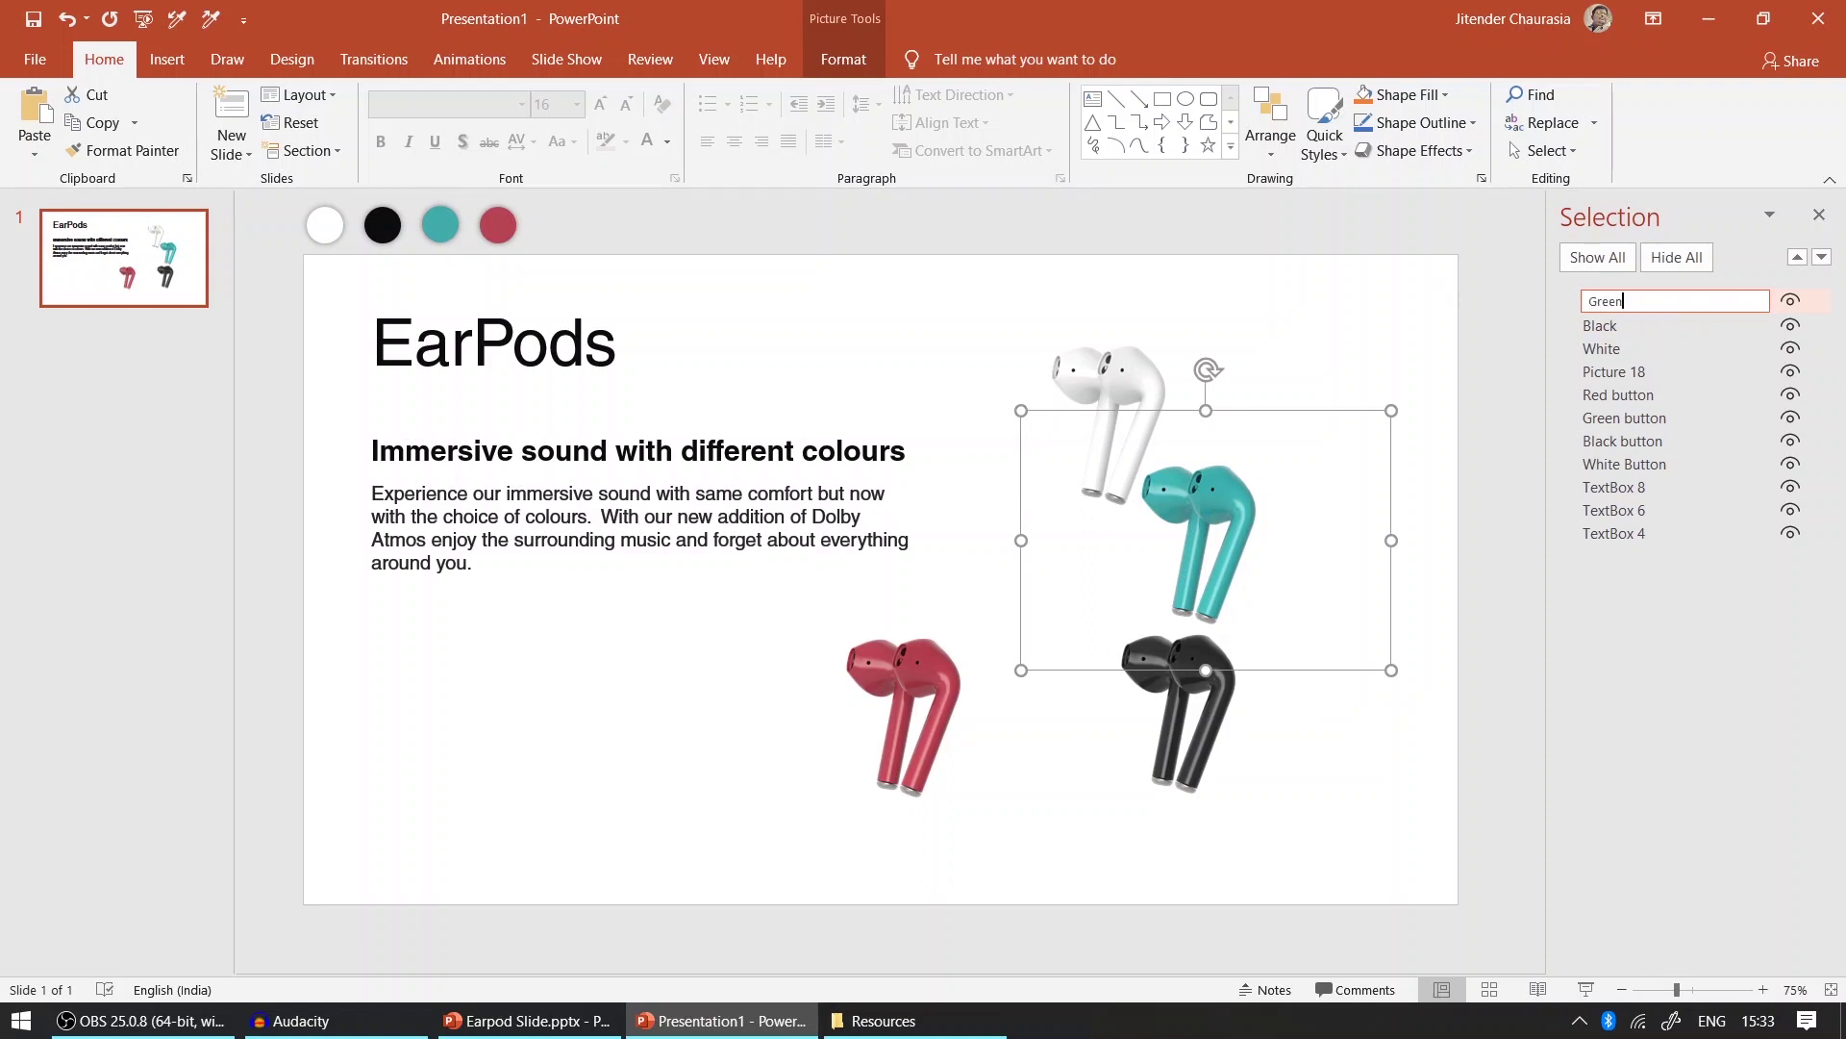
{"action": "key", "text": "Return"}
- Rename the red earpod picture 'Red'
{"action": "left_click", "coordinate": [883, 685]}
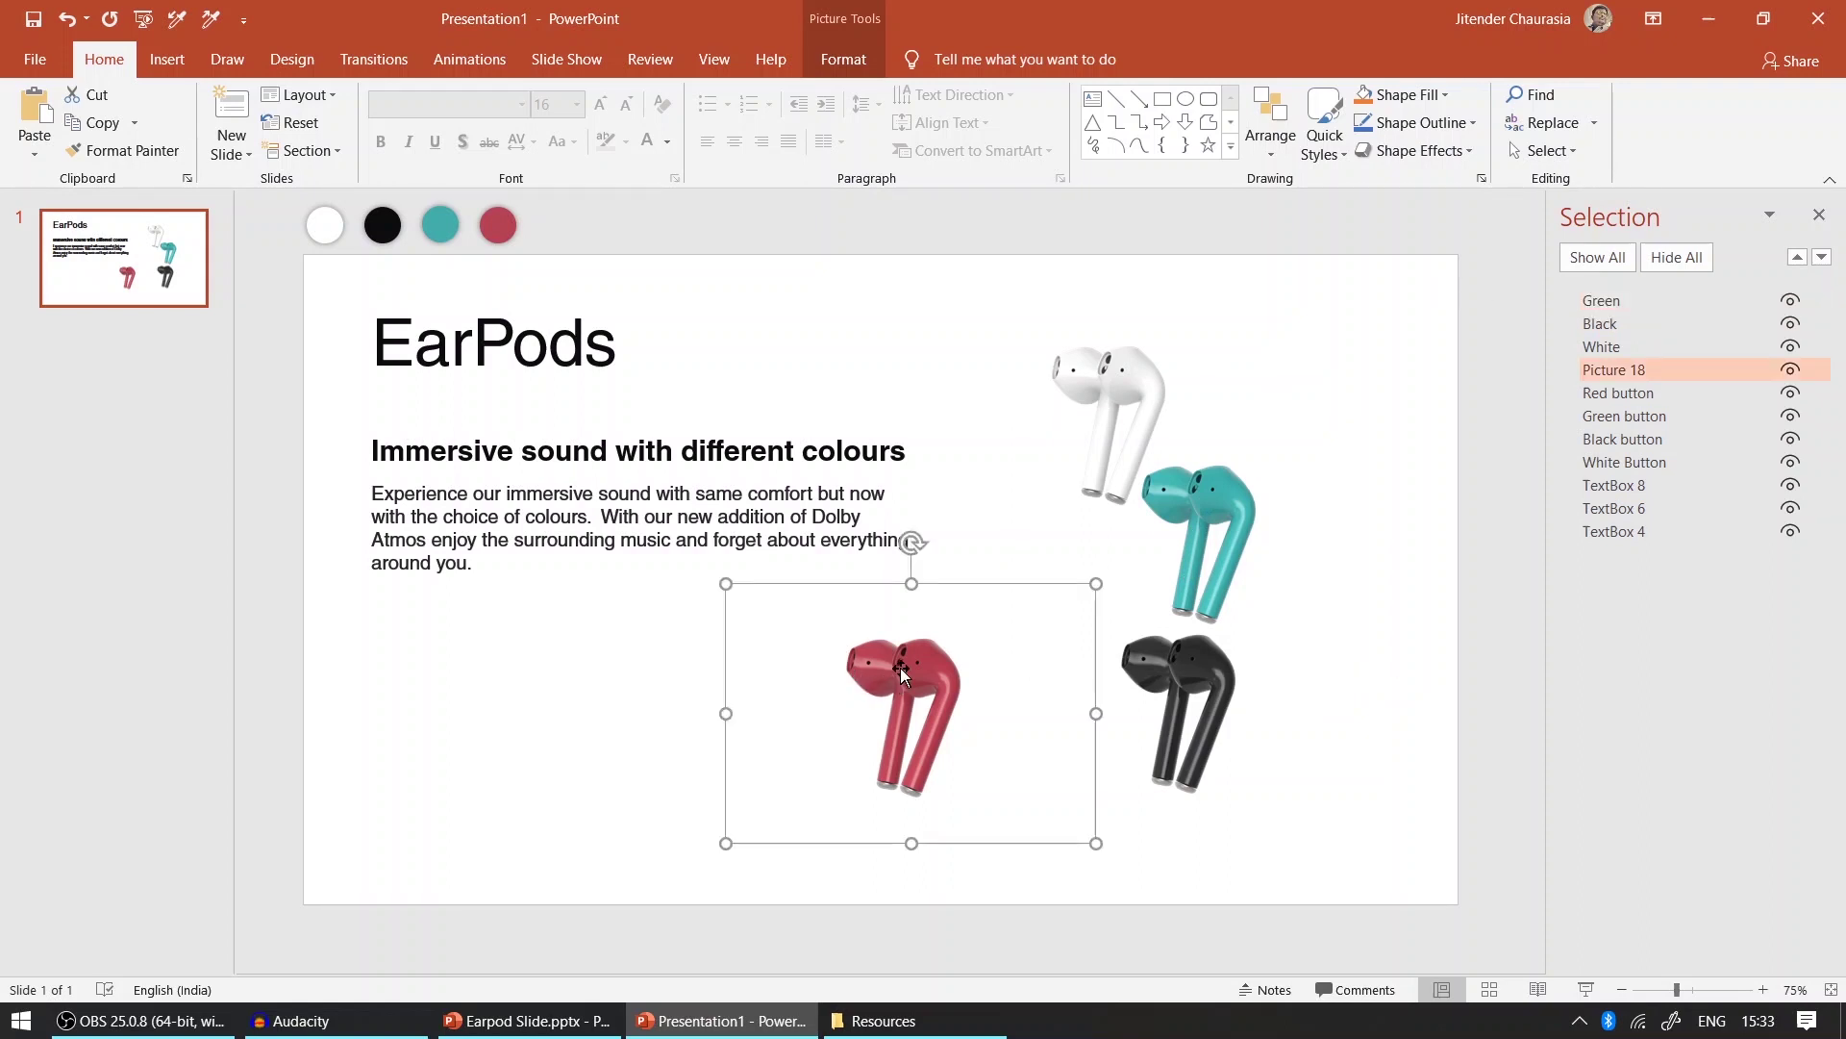
{"action": "left_click", "coordinate": [1616, 367]}
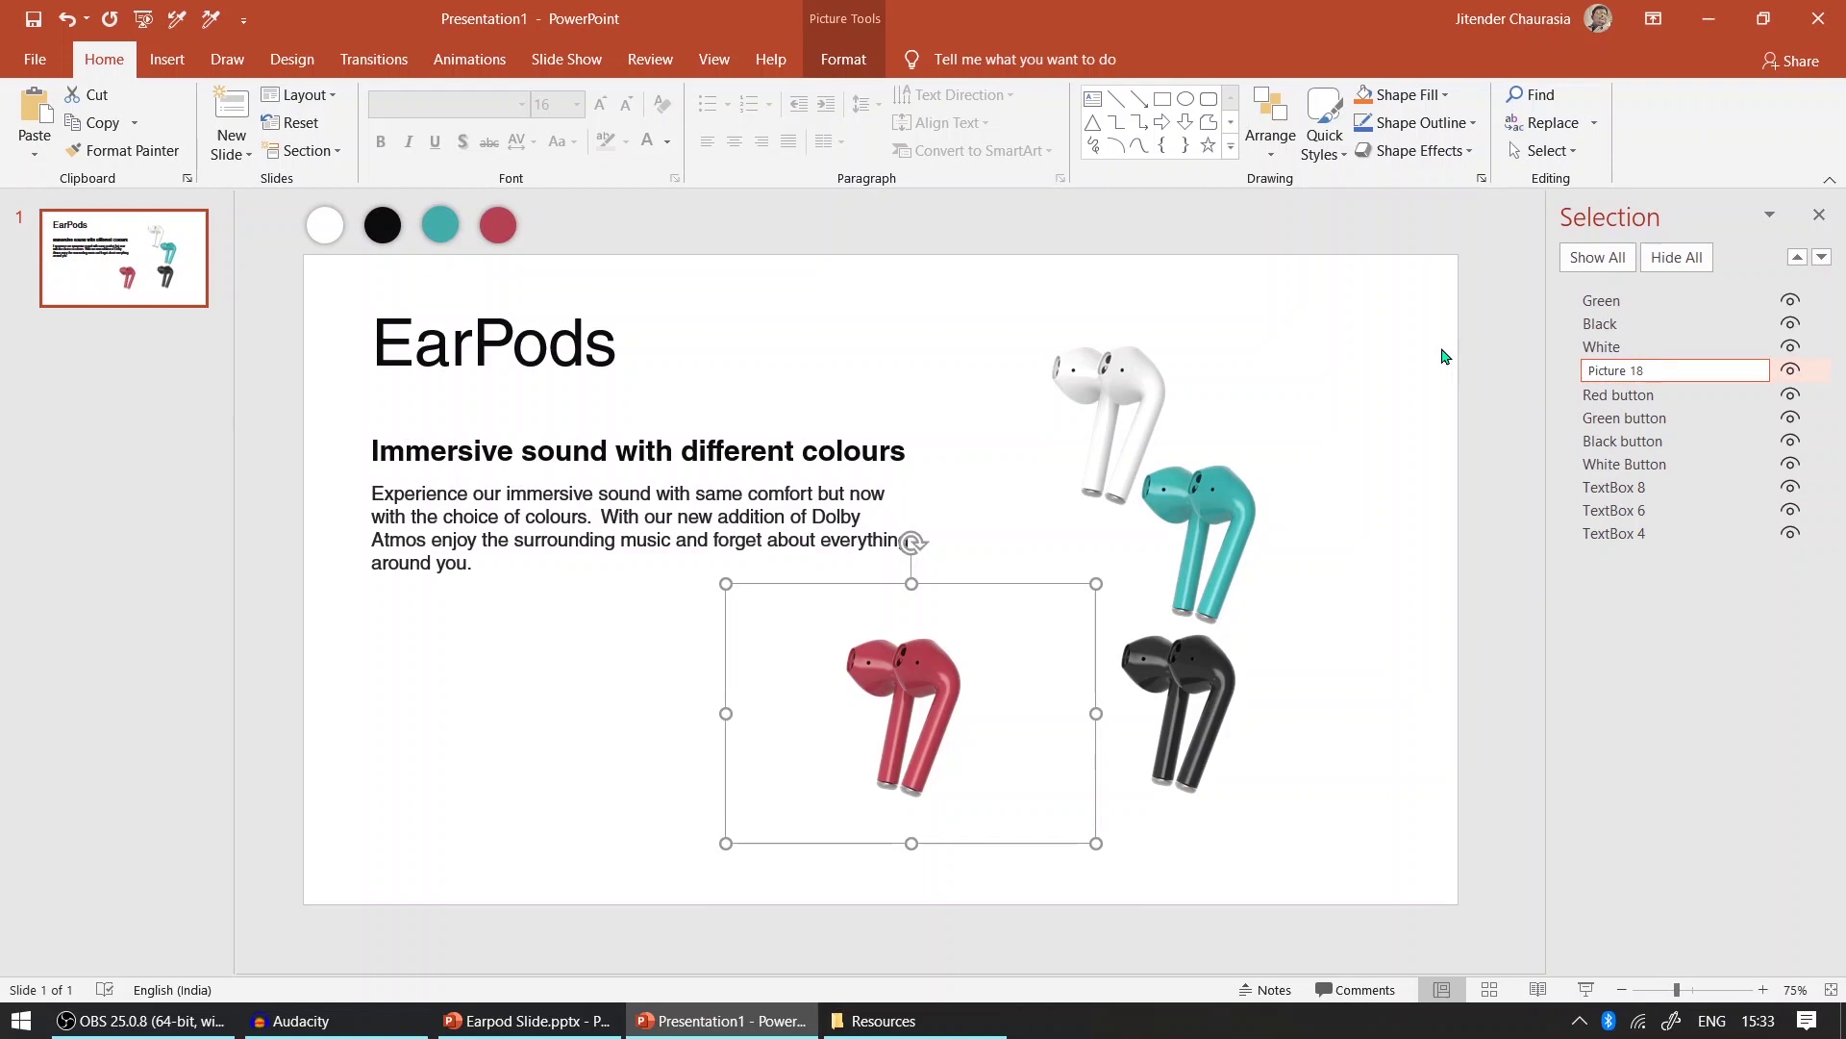
{"action": "left_click", "coordinate": [1294, 796]}
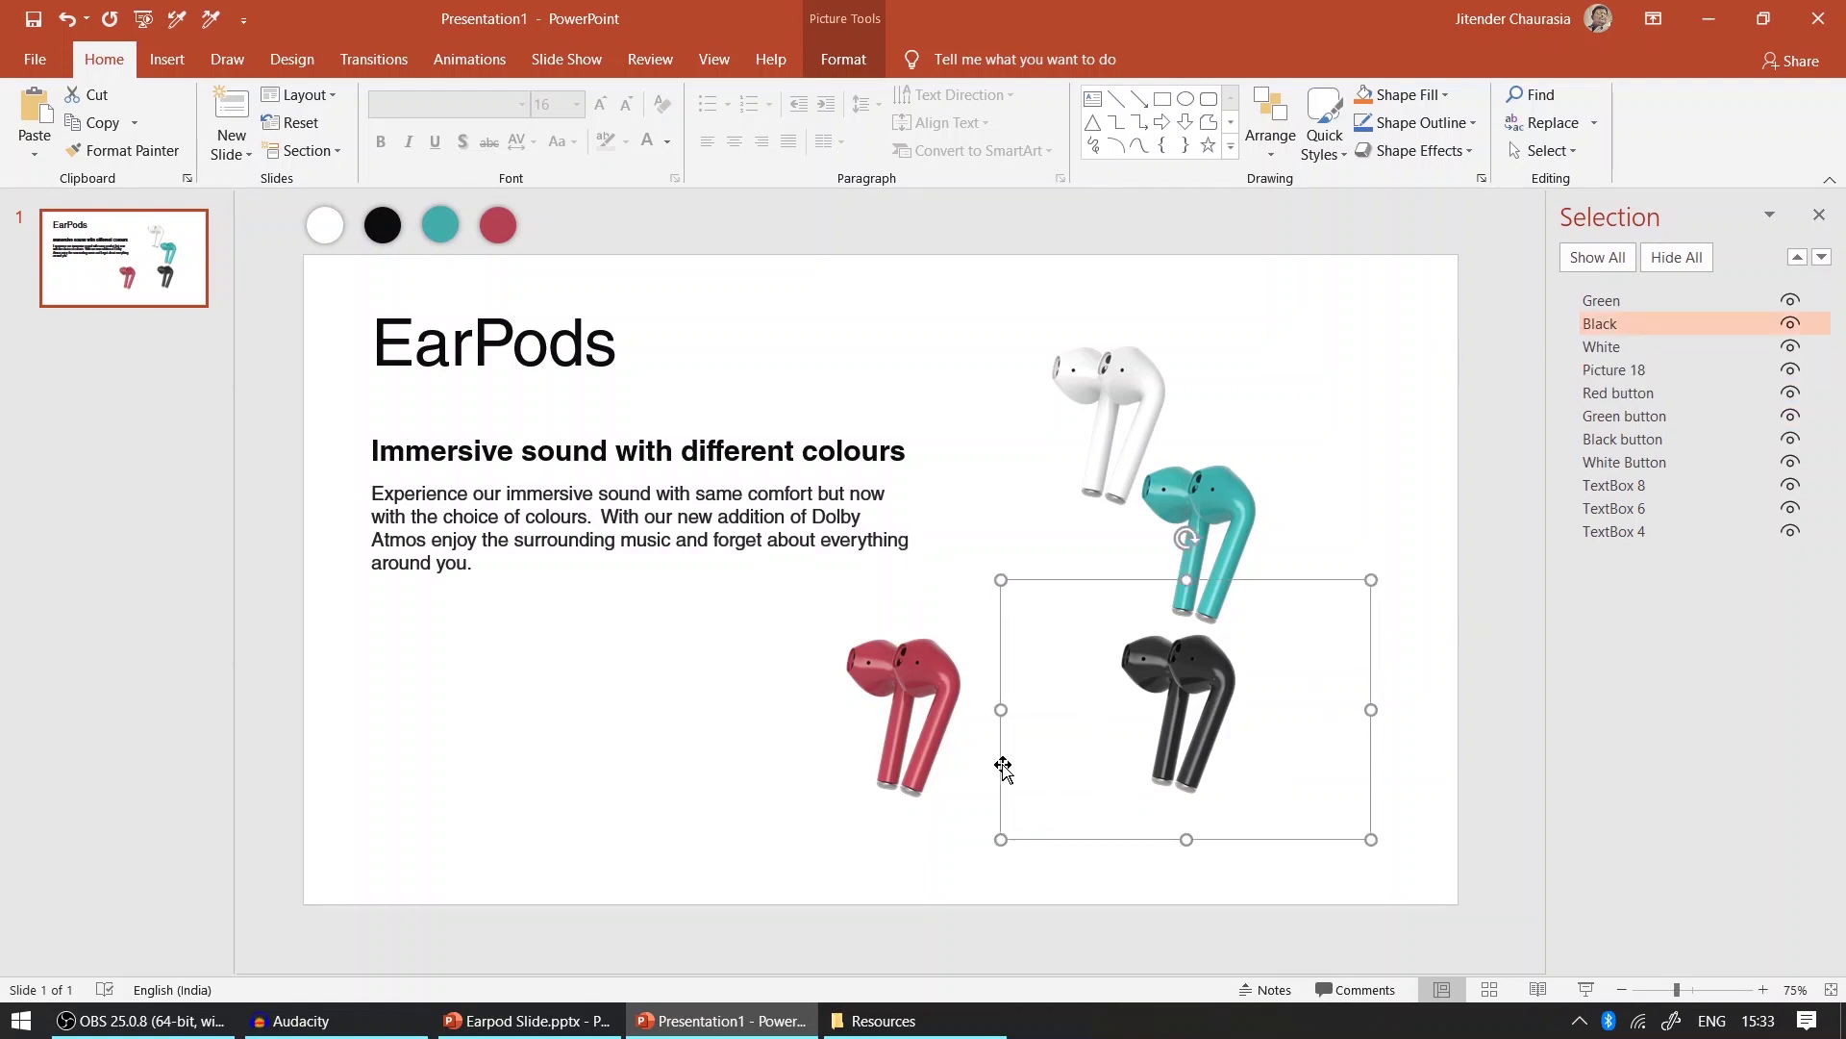
{"action": "left_click", "coordinate": [905, 659]}
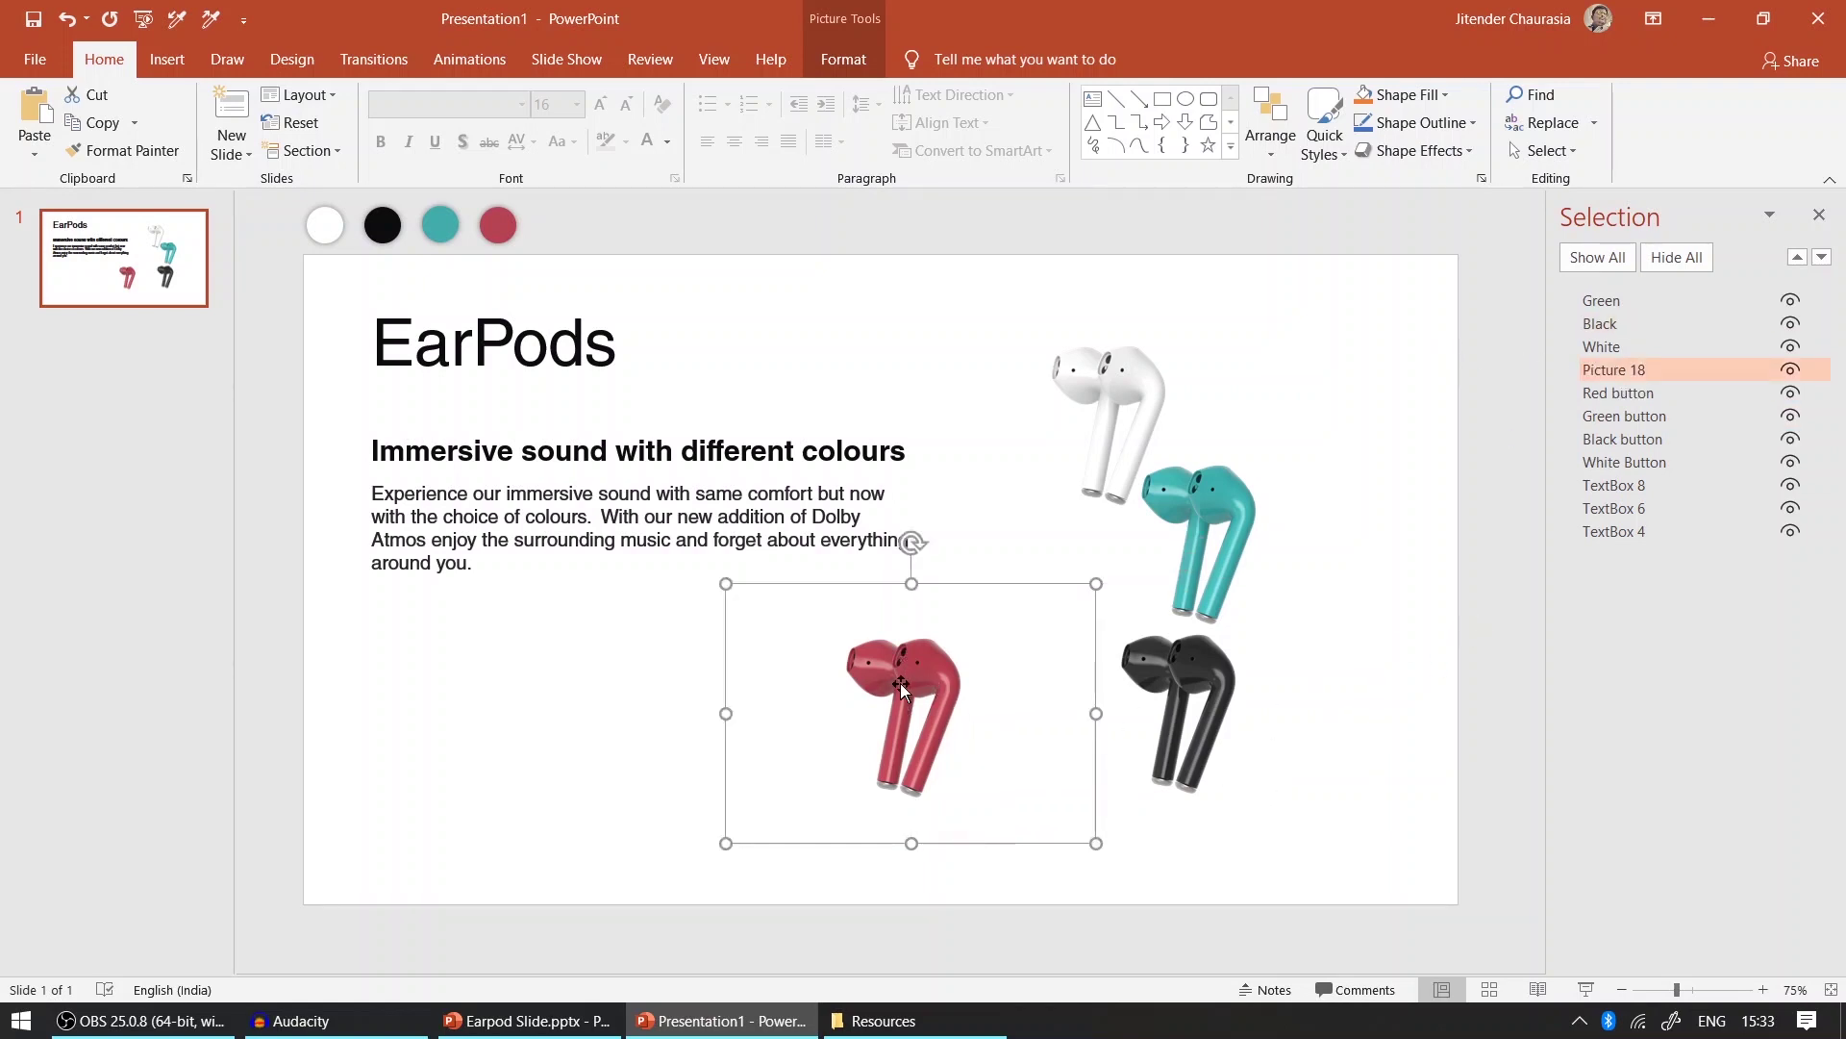
{"action": "left_click", "coordinate": [1652, 378]}
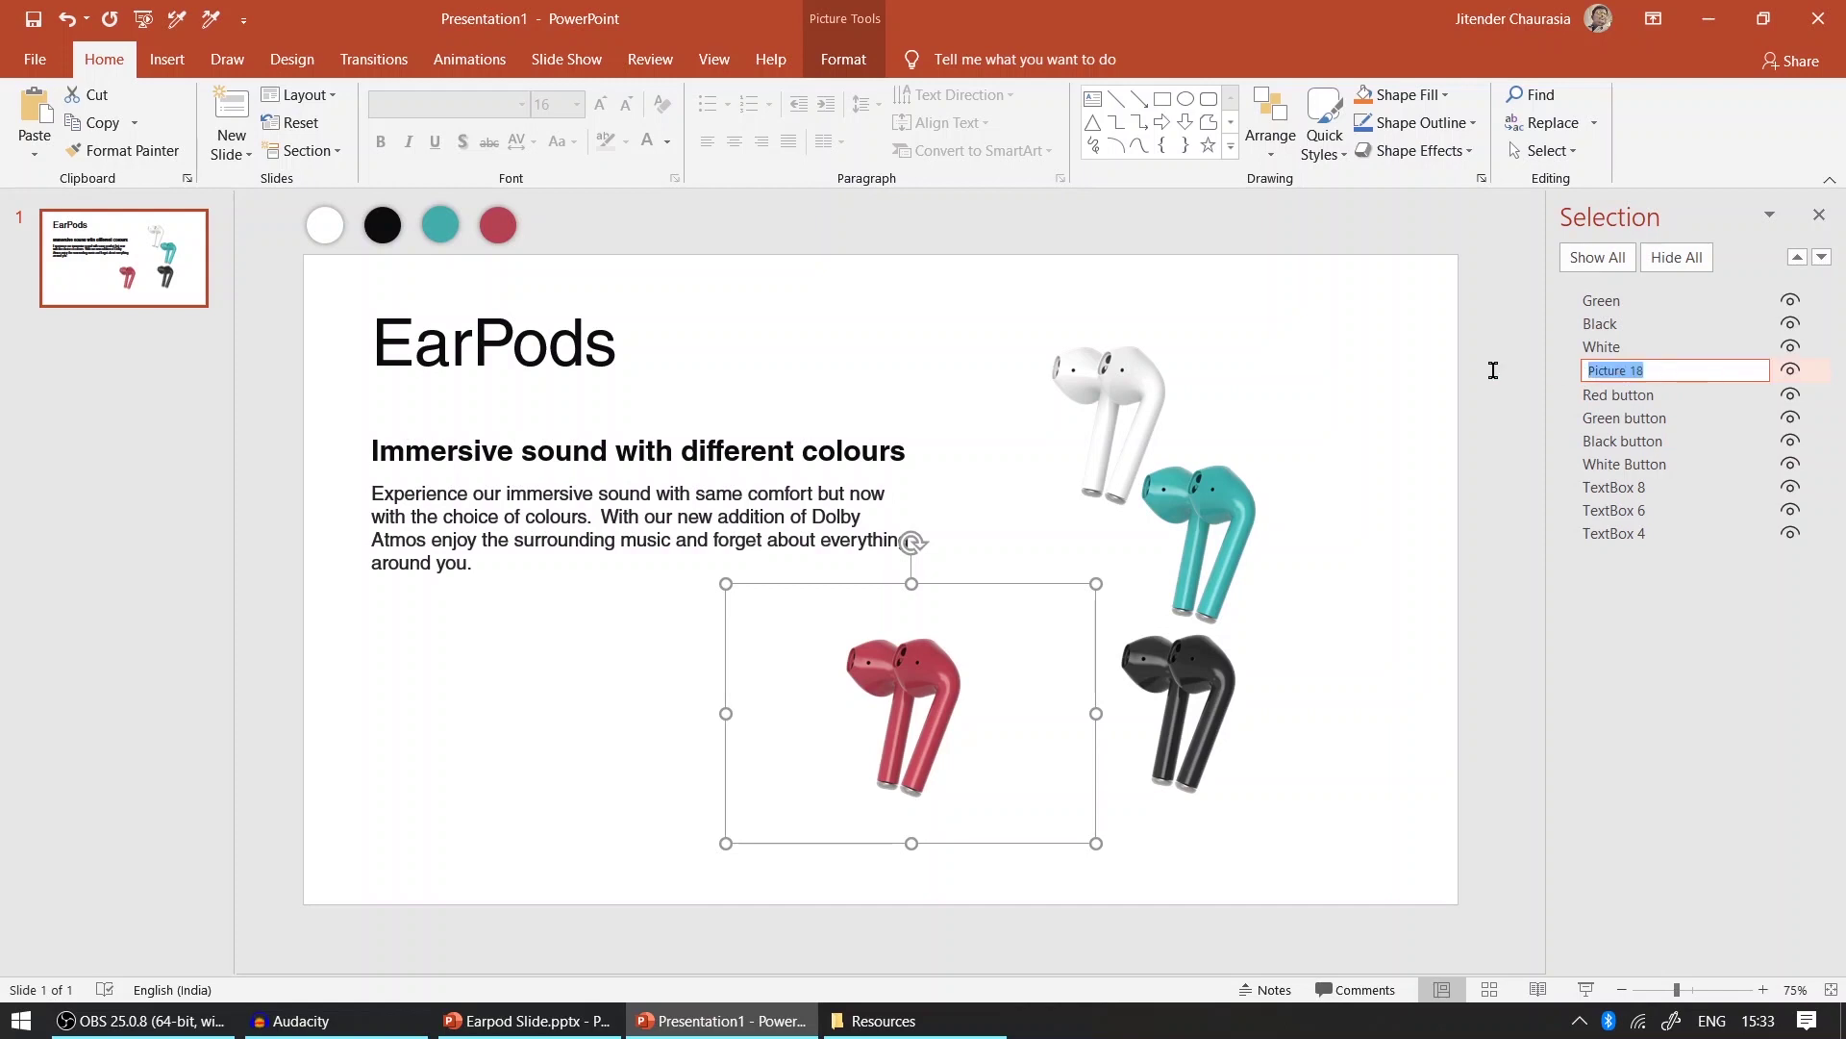
{"action": "type", "text": "Red"}
{"action": "left_click", "coordinate": [1424, 639]}
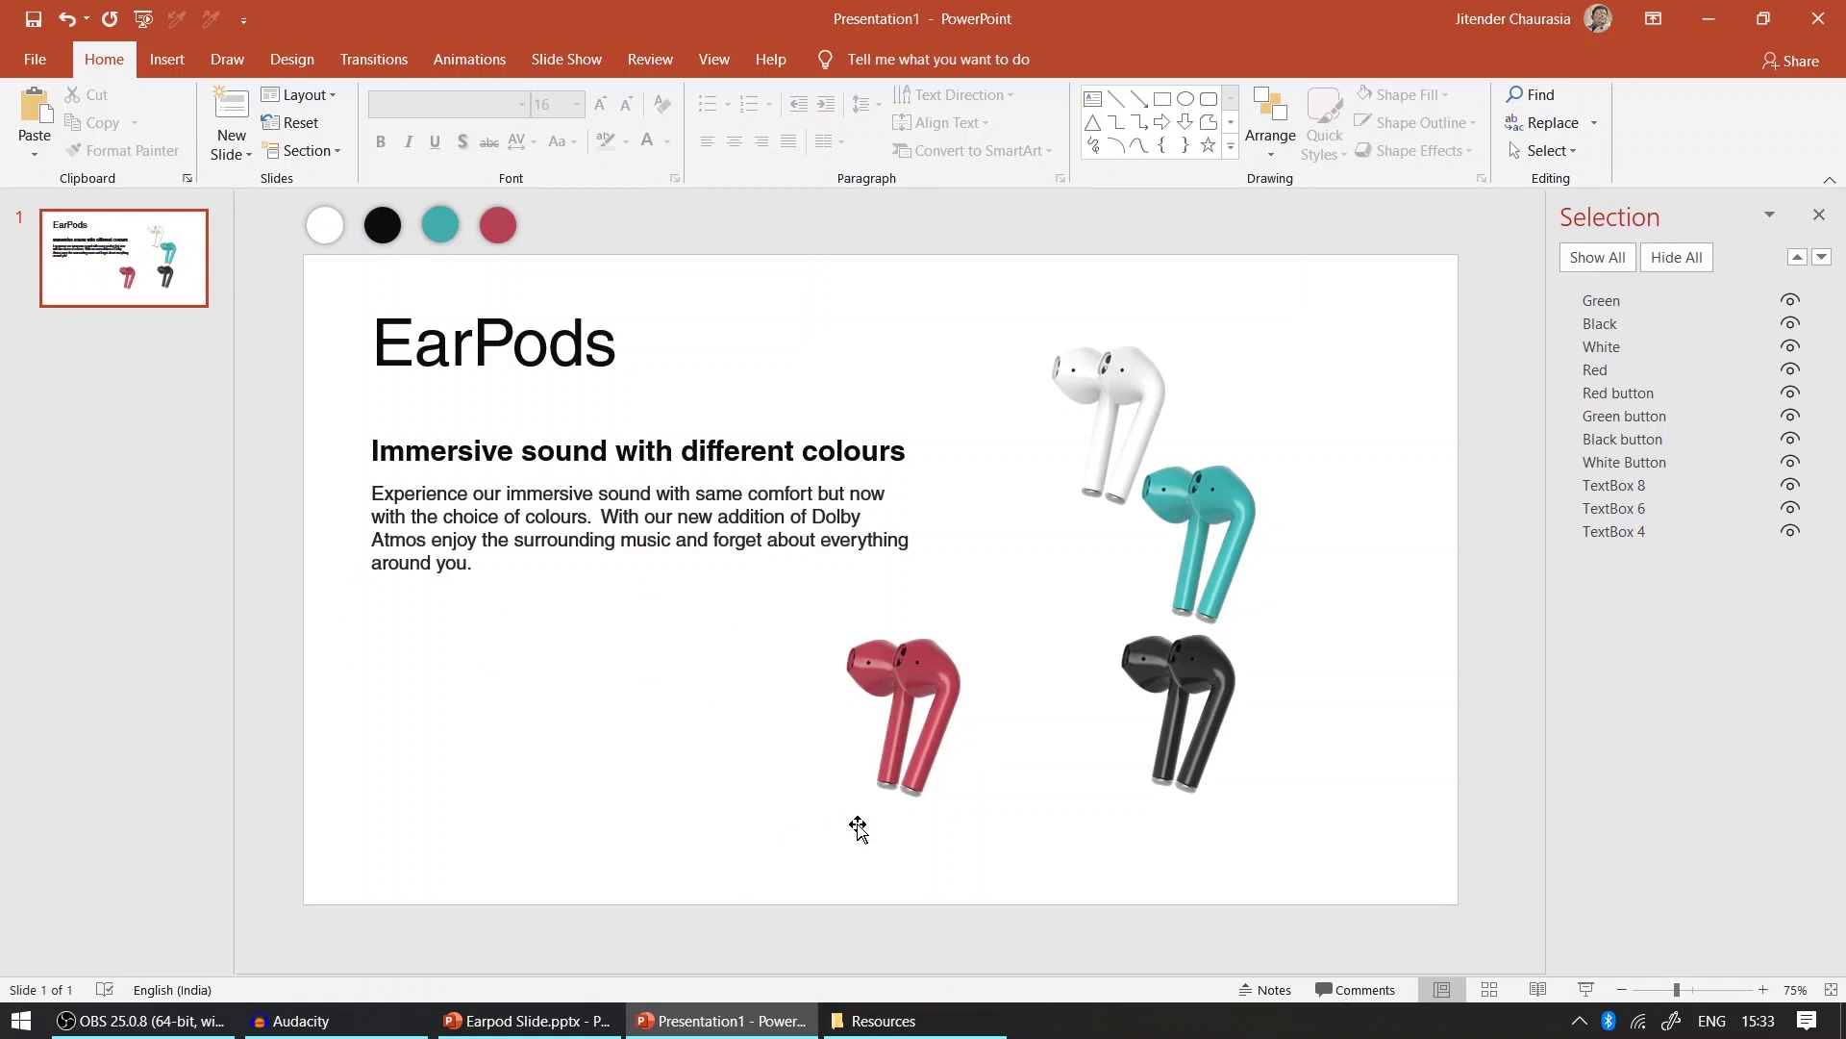
{"action": "left_click", "coordinate": [539, 1017]}
{"action": "left_click", "coordinate": [409, 585]}
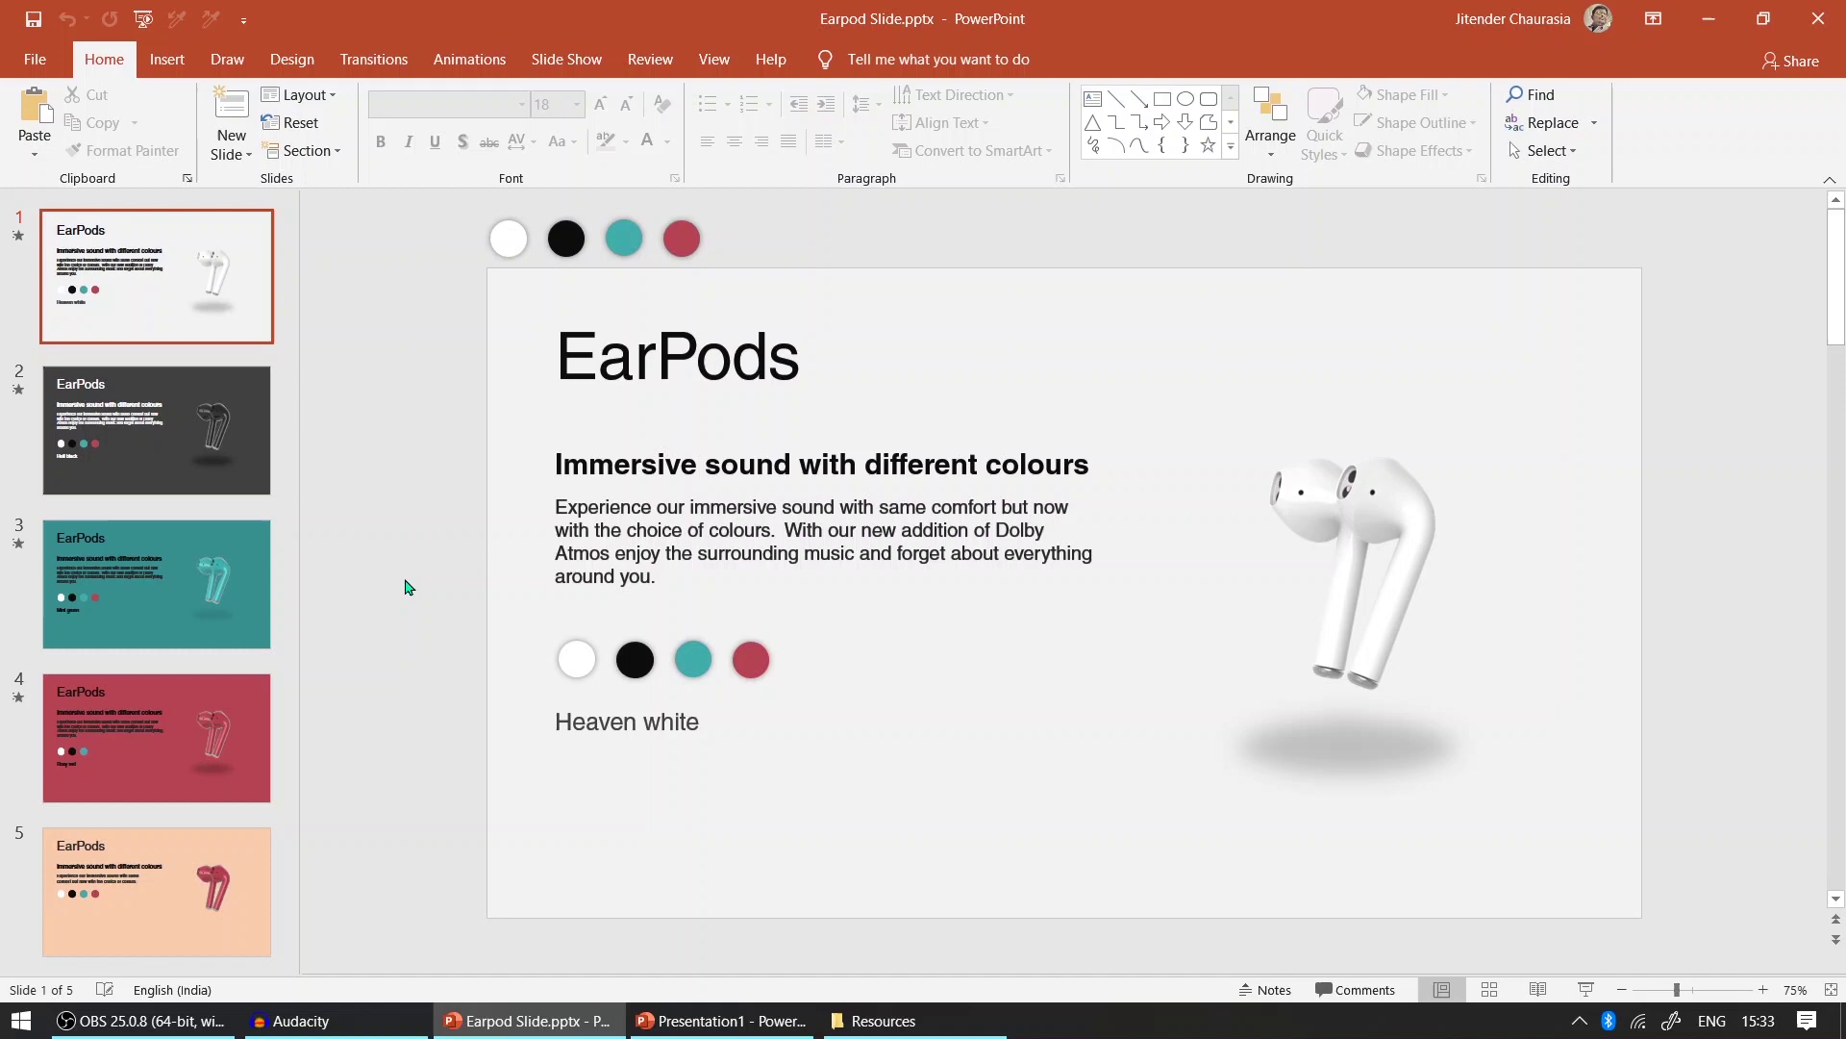
{"action": "scroll", "coordinate": [412, 592], "scroll_direction": "down", "scroll_amount": 1}
{"action": "left_click", "coordinate": [575, 636]}
{"action": "left_click", "coordinate": [635, 643]}
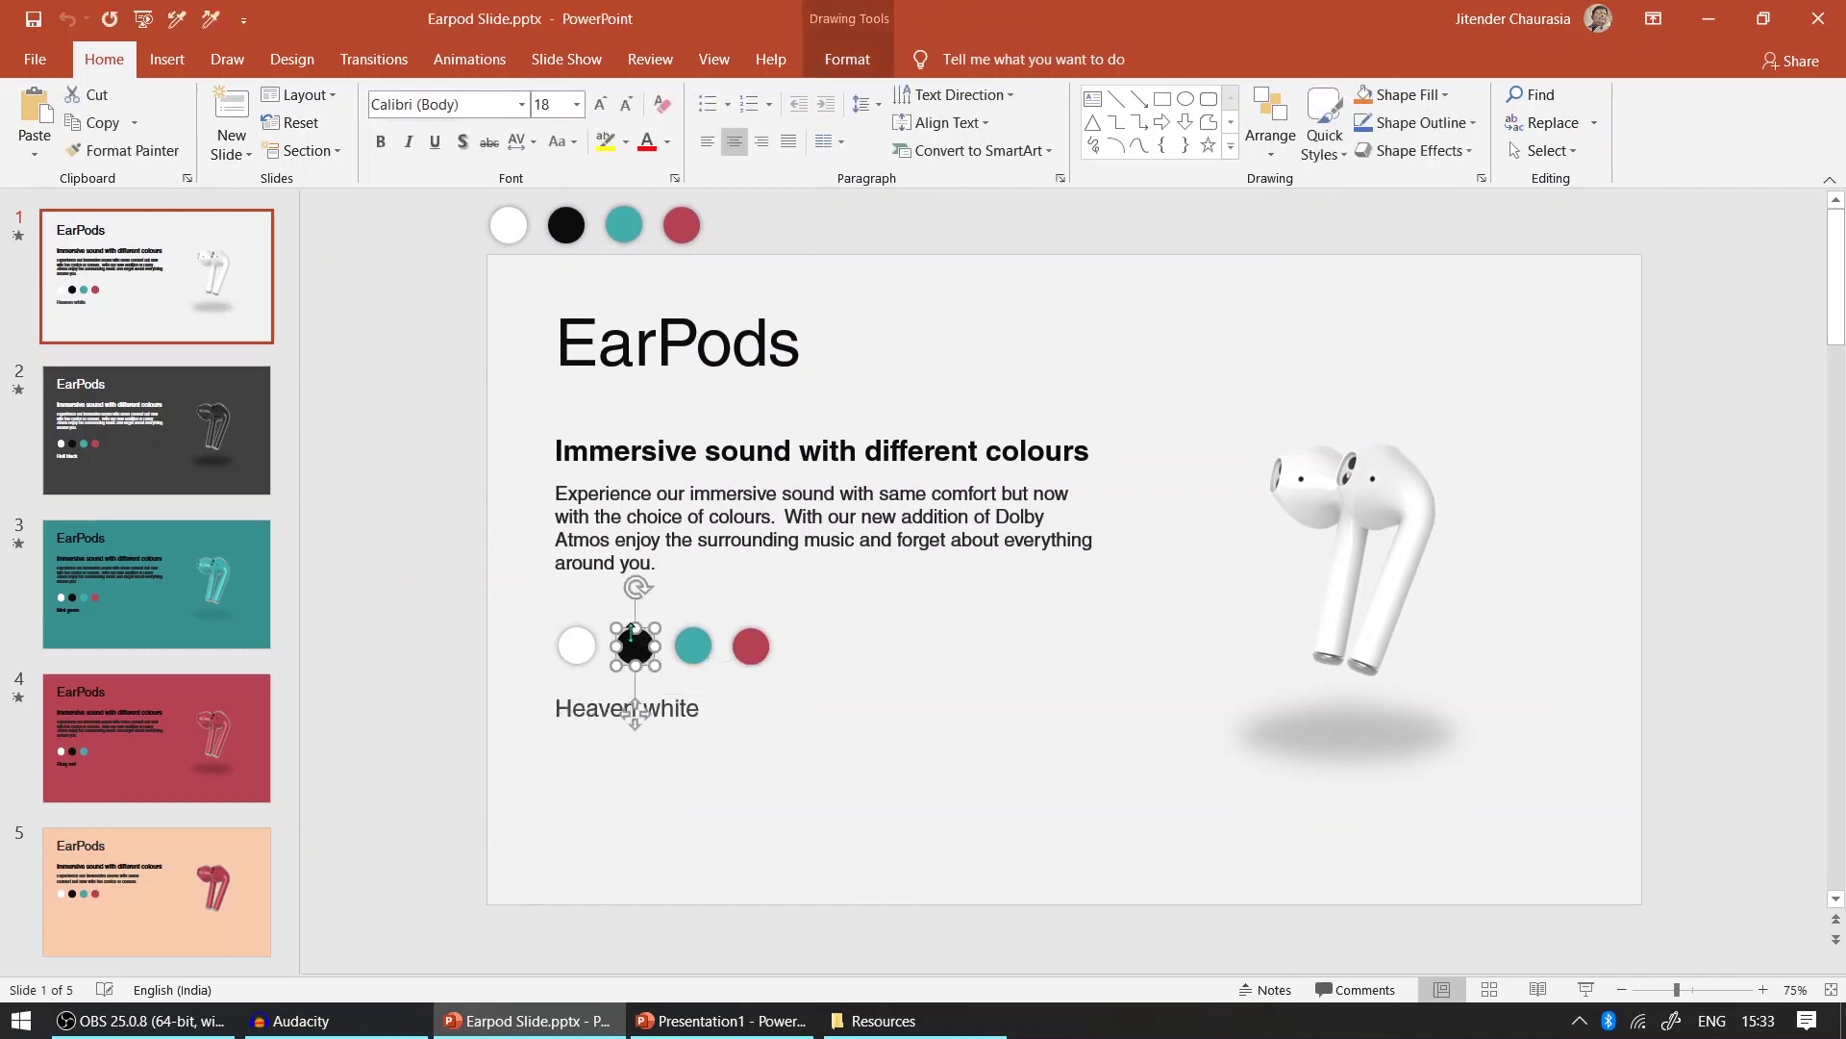
{"action": "key", "text": "alt+Tab"}
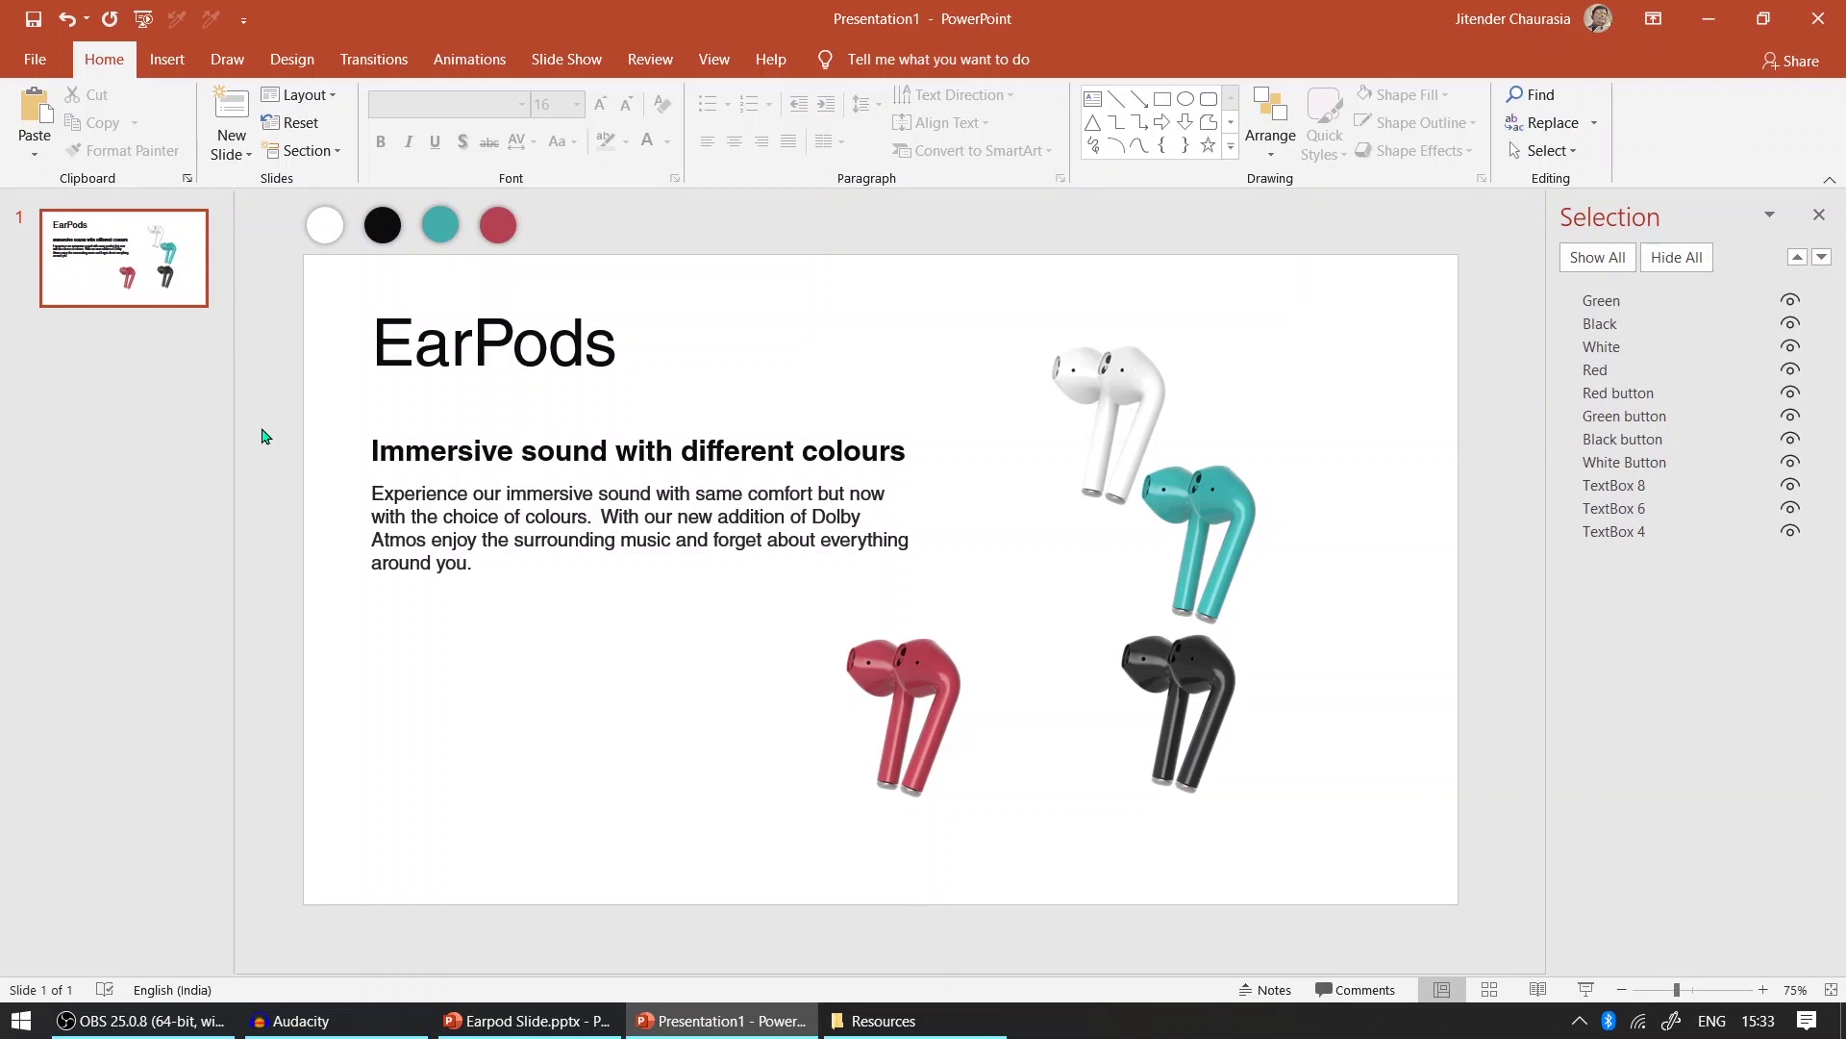
- Draw a small blue Oval circle below the paragraph and duplicate it with Ctrl+D into a row
{"action": "left_click", "coordinate": [1230, 147]}
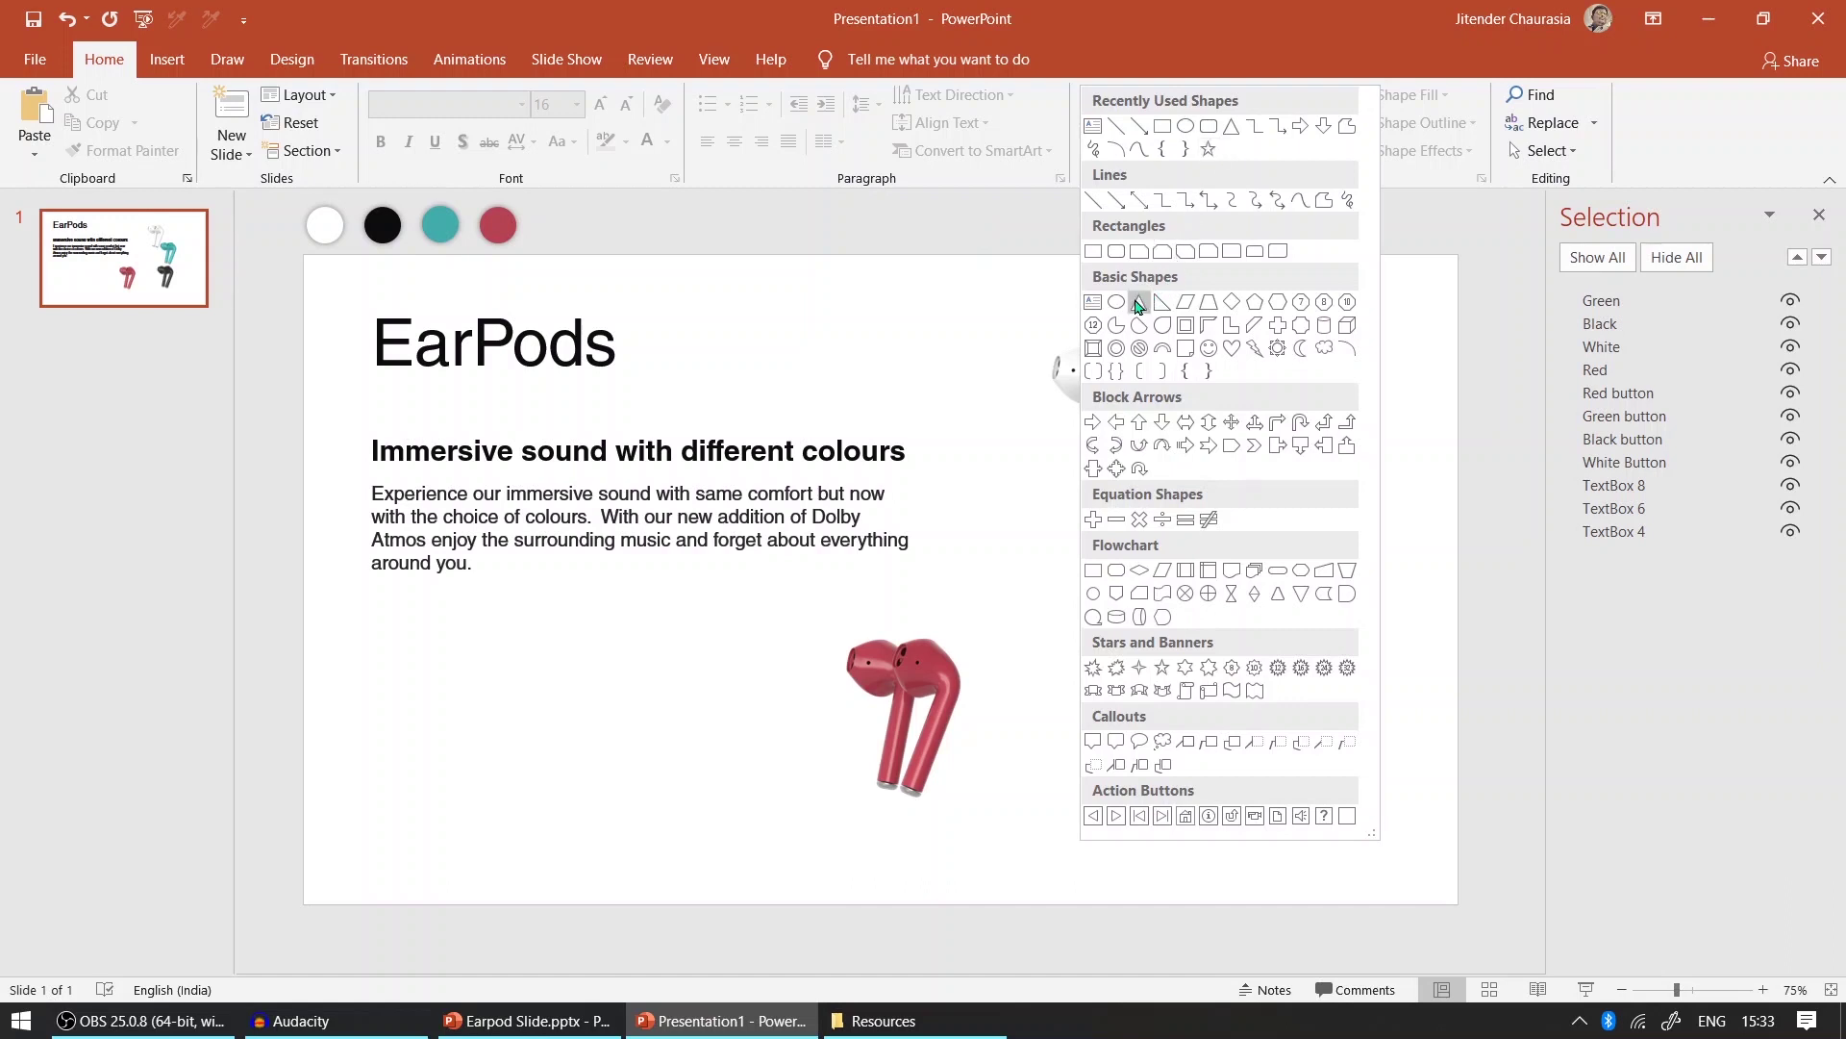
{"action": "left_click", "coordinate": [474, 767]}
{"action": "left_click", "coordinate": [1230, 147]}
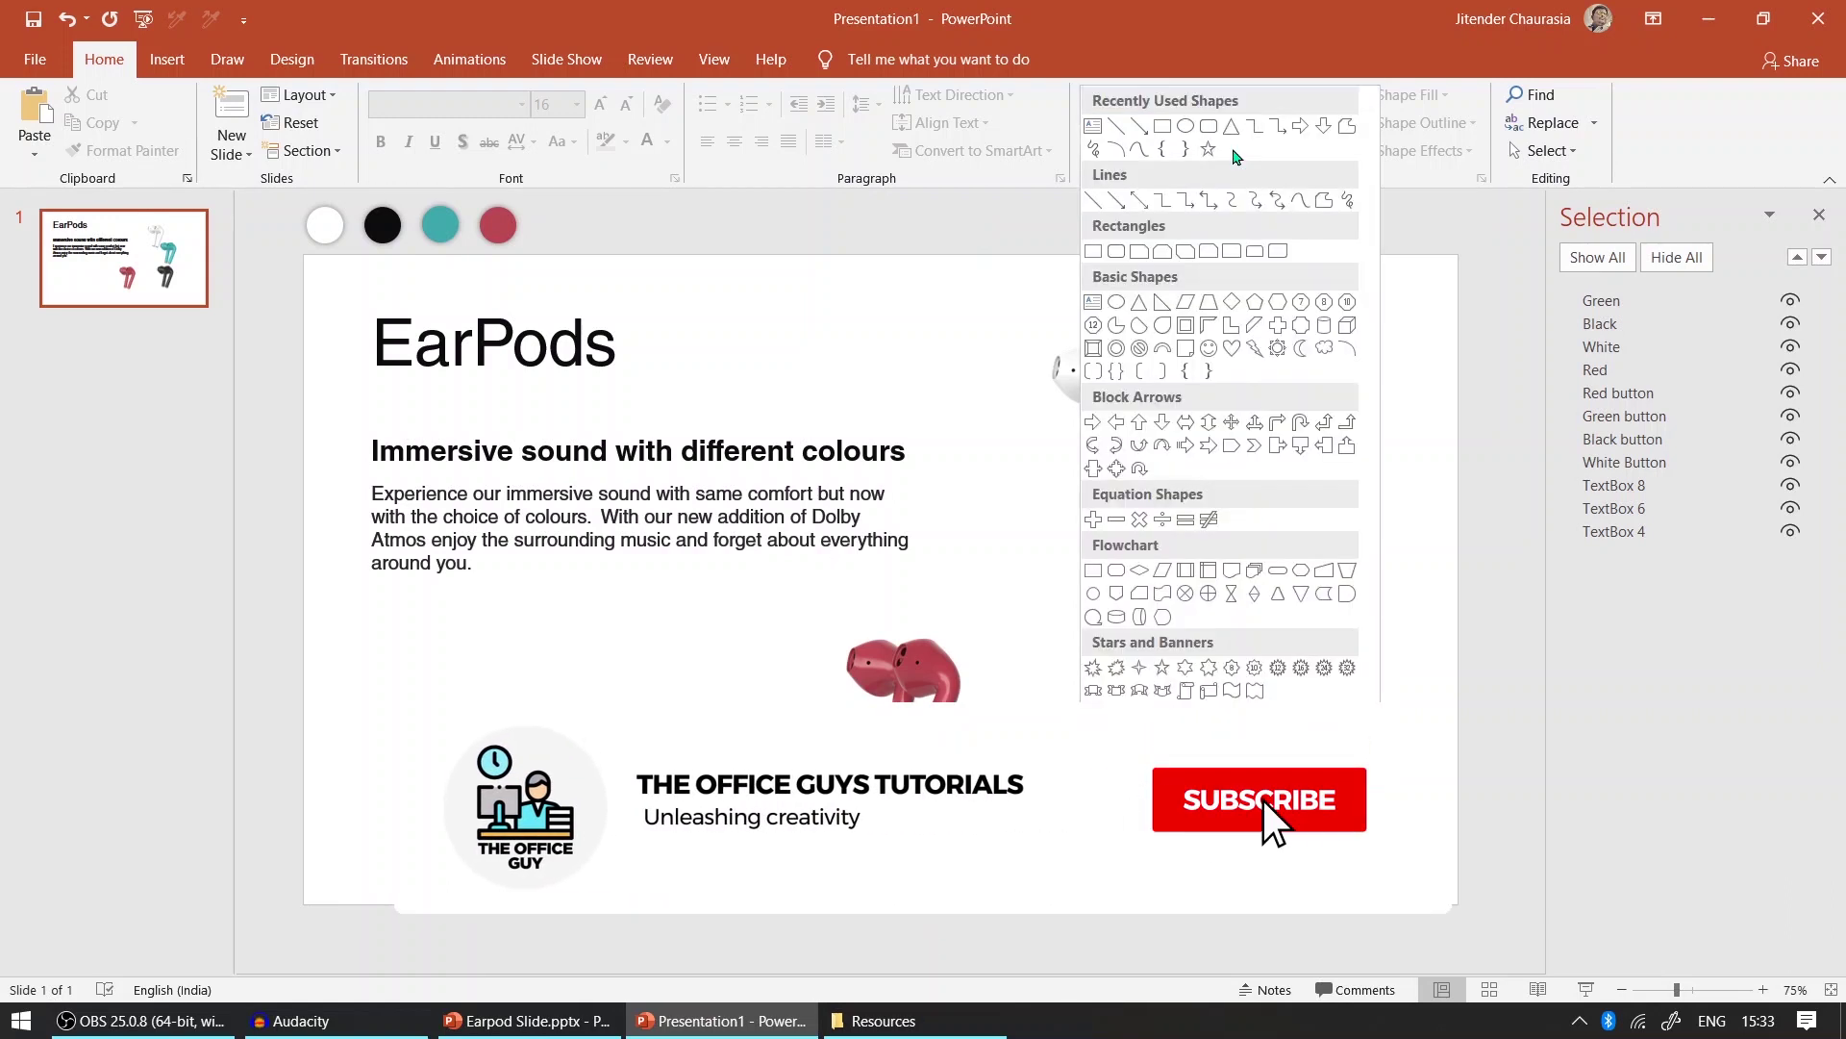
{"action": "left_click", "coordinate": [1186, 128]}
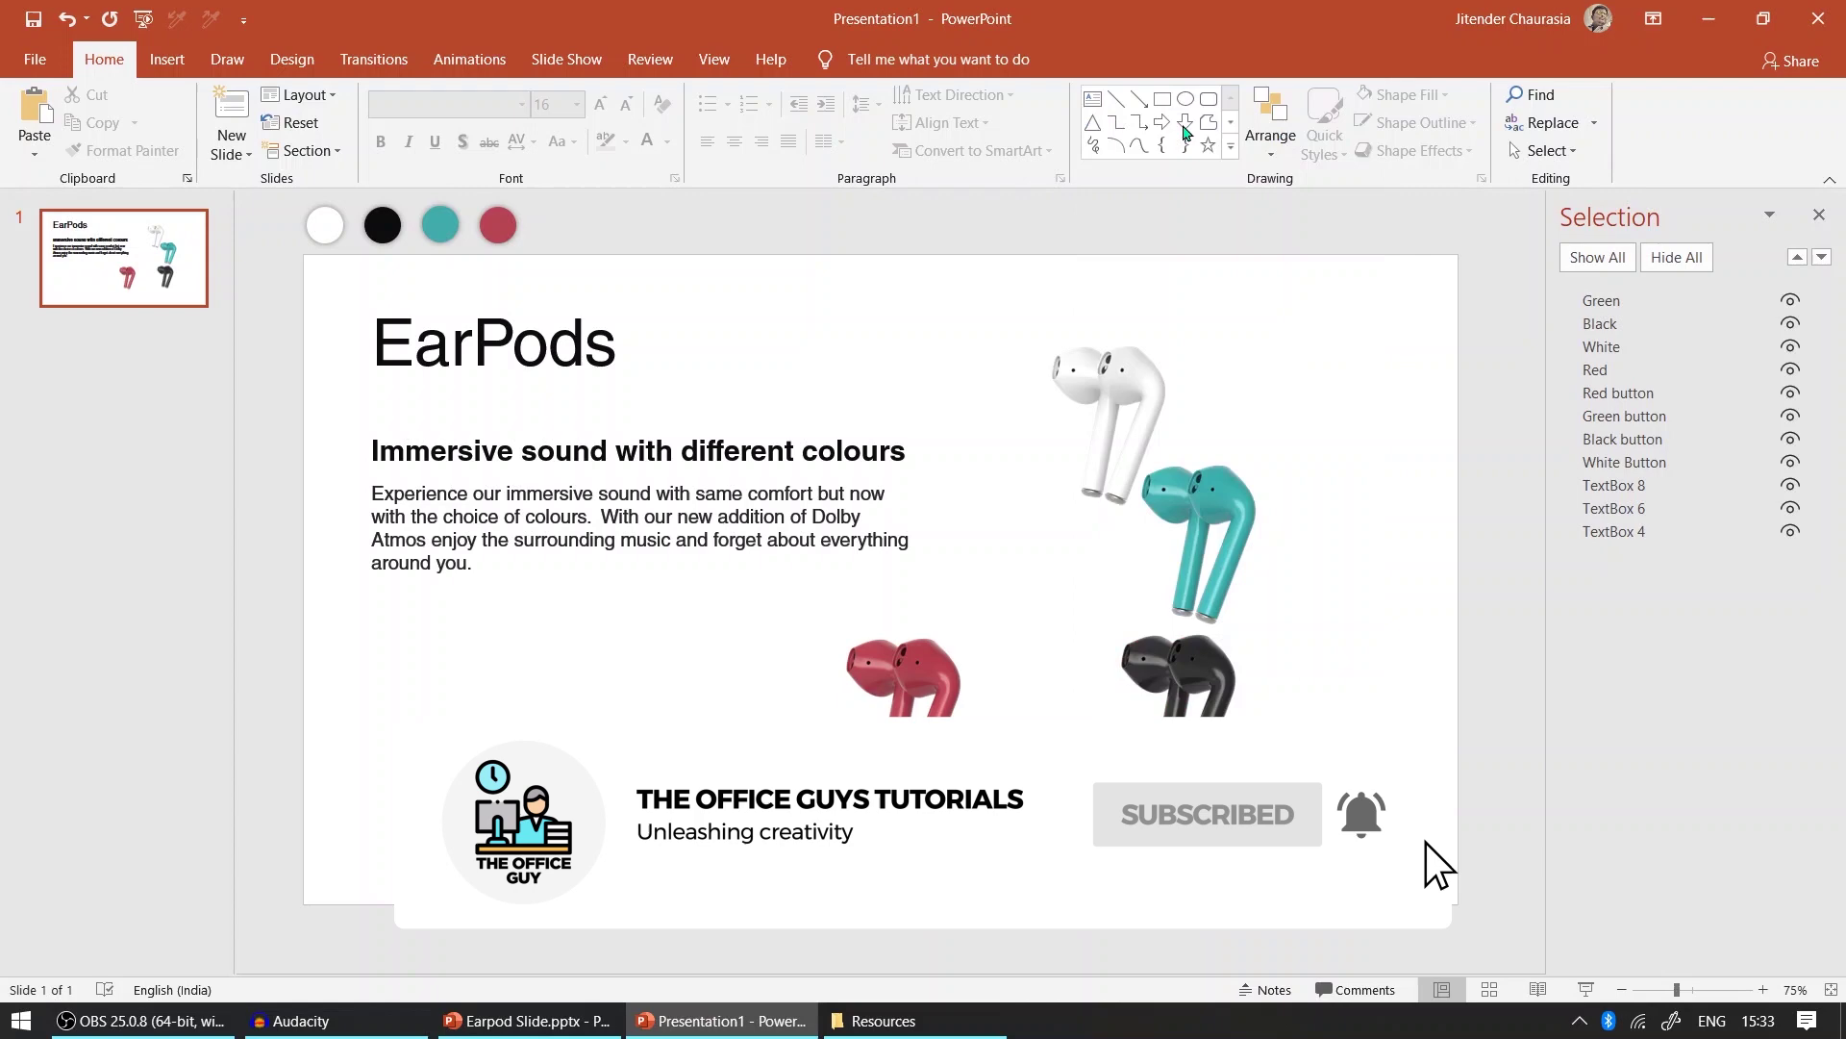
{"action": "left_click_drag", "start_coordinate": [376, 610], "coordinate": [423, 662]}
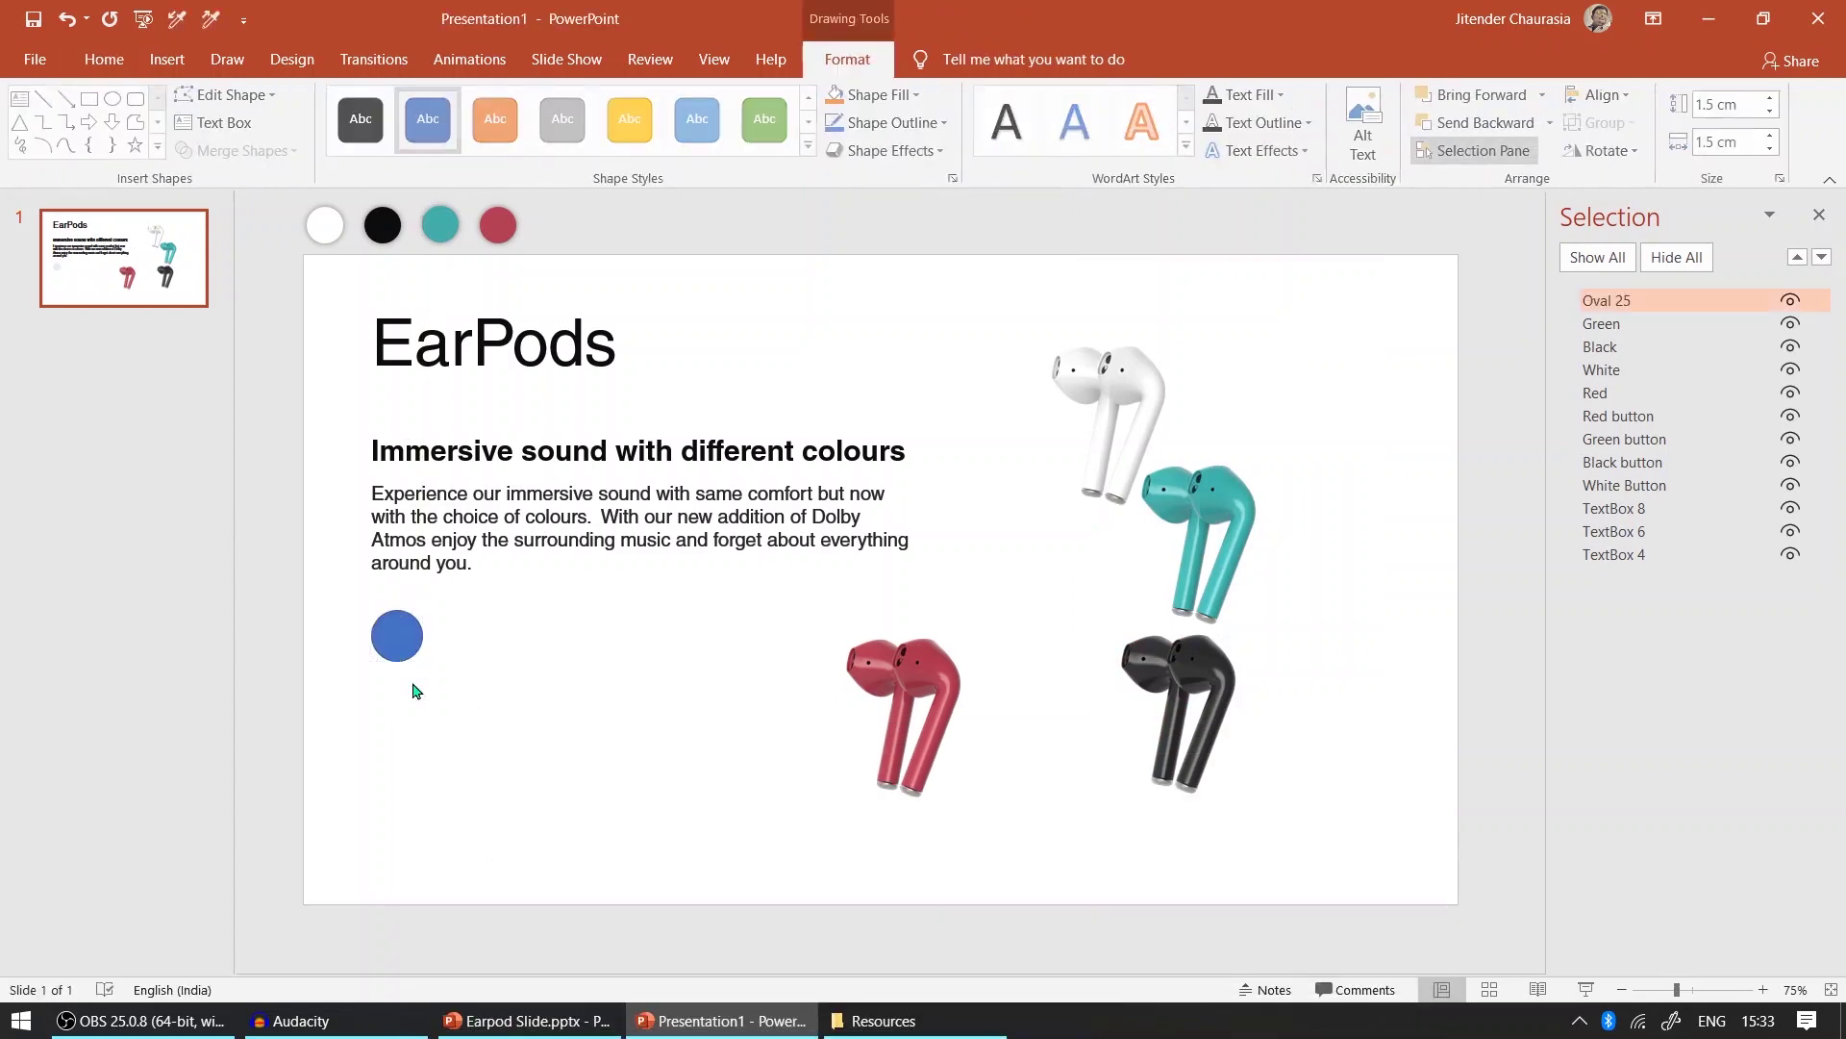
{"action": "key", "text": "ctrl+d"}
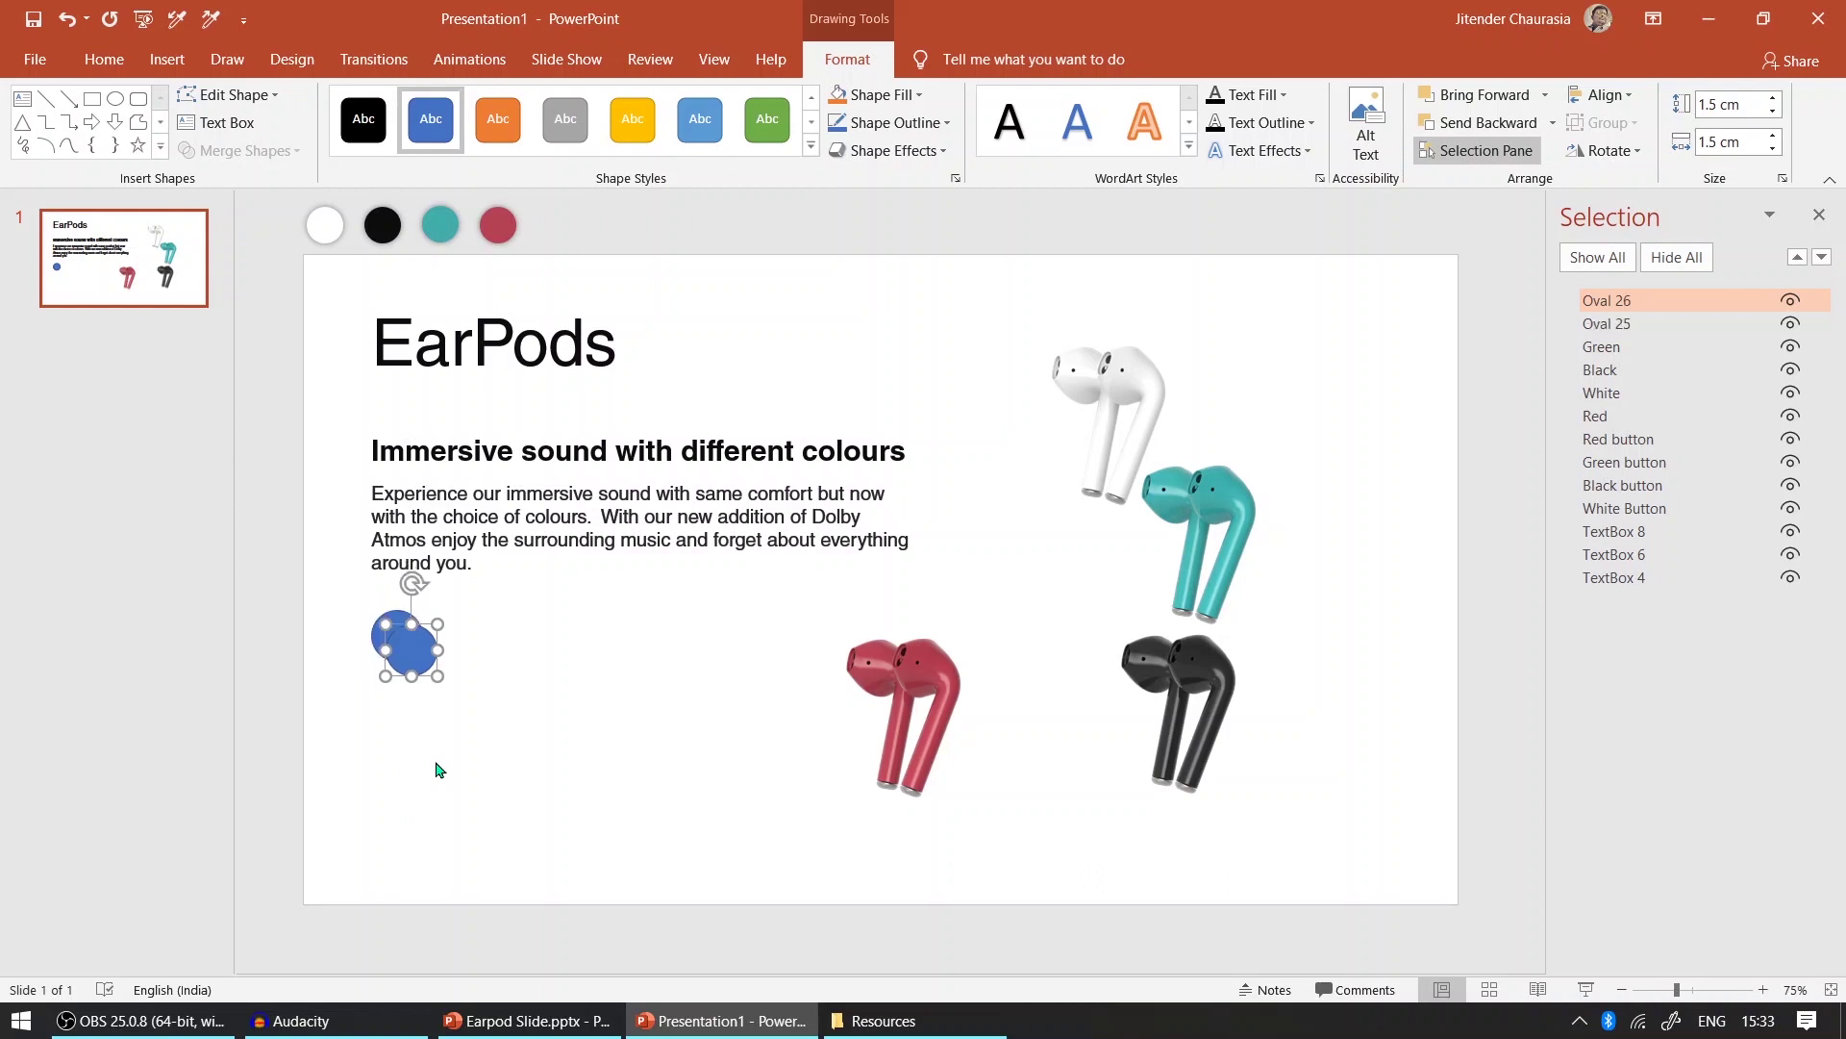
{"action": "left_click_drag", "start_coordinate": [428, 654], "coordinate": [478, 638]}
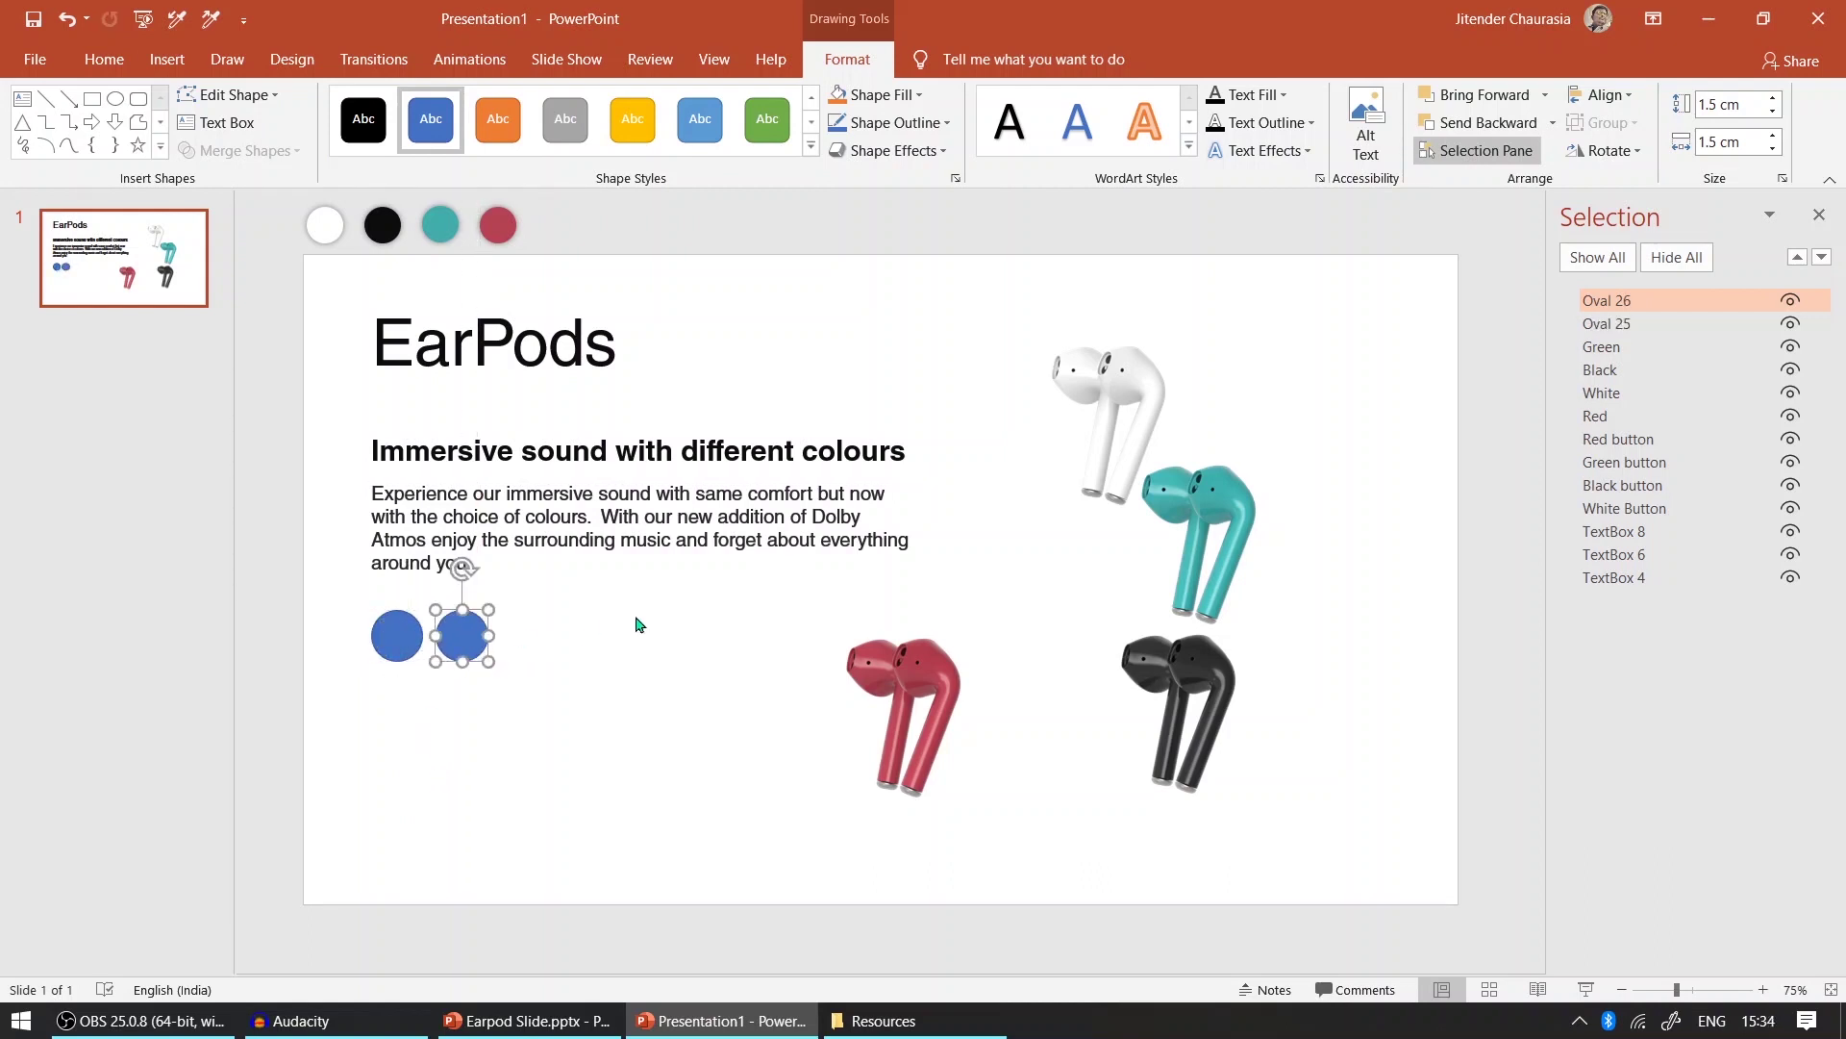
{"action": "key", "text": "ctrl+d"}
{"action": "key", "text": "ctrl+d"}
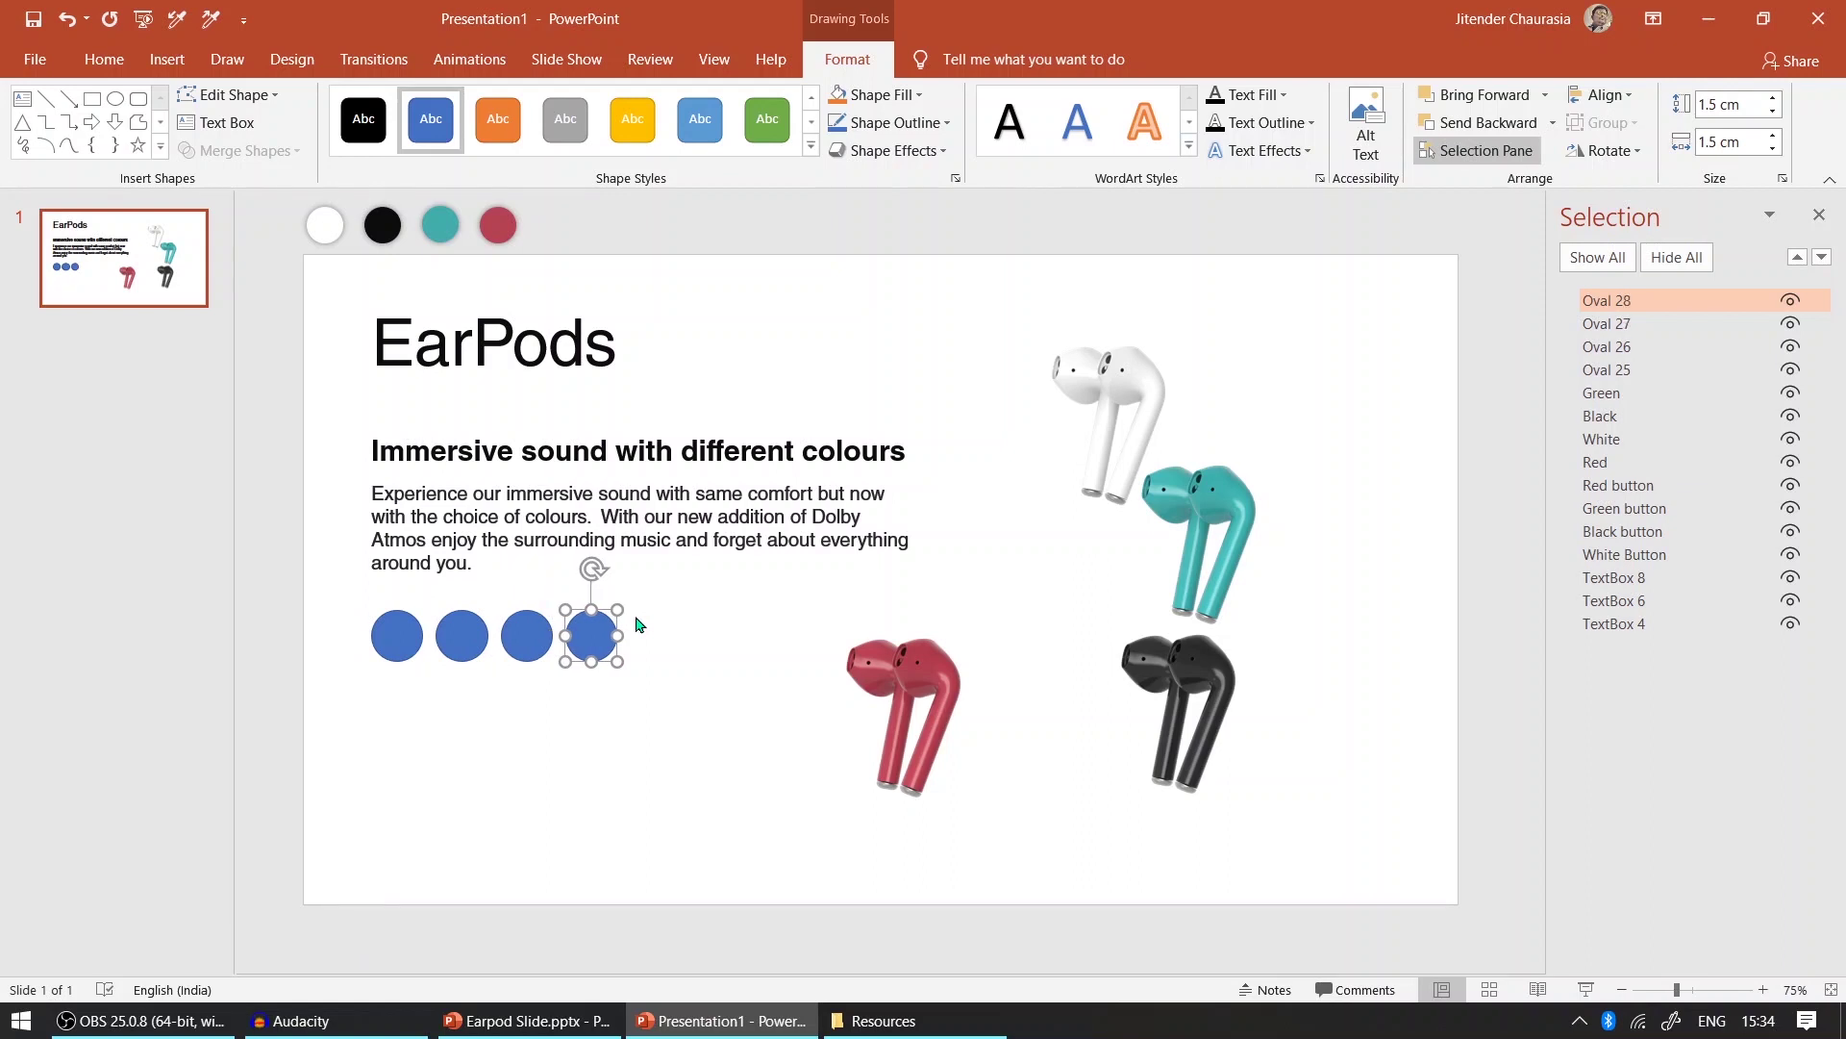
{"action": "left_click", "coordinate": [490, 750]}
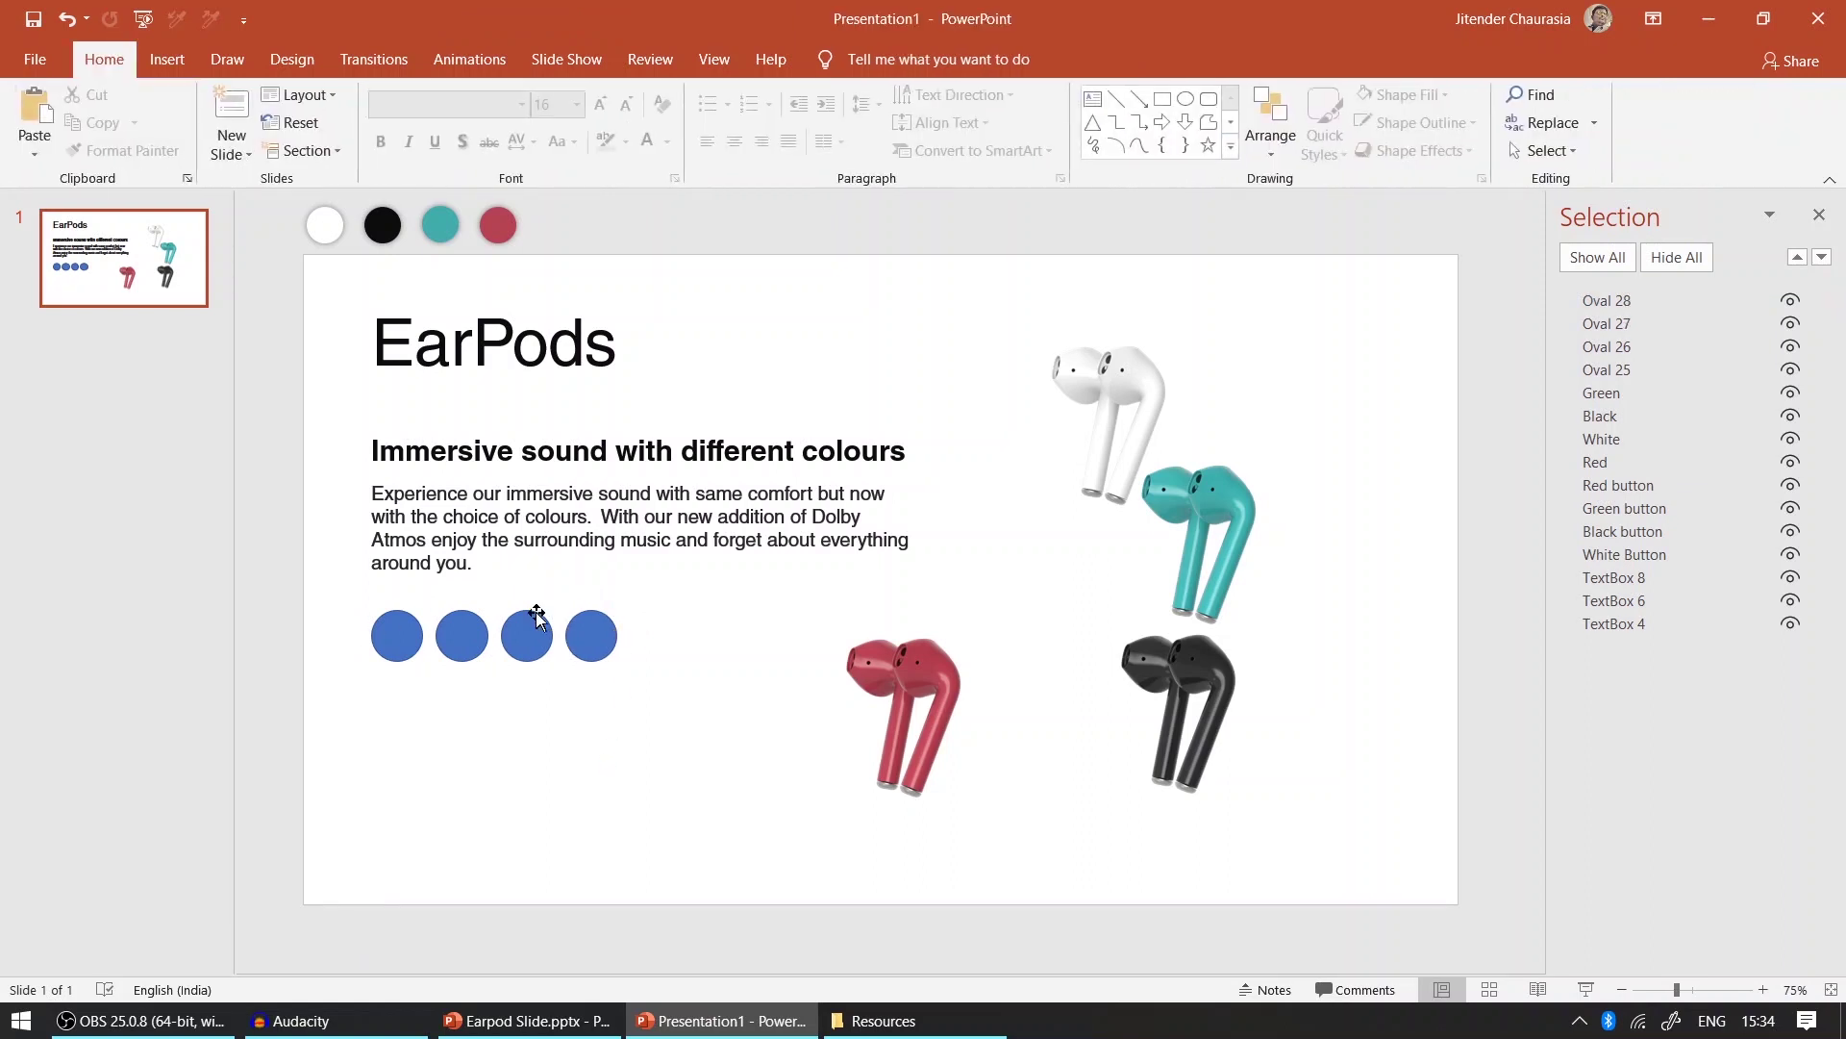
- Fill the first circle white and the second black using the Eyedropper on the matching swatches
{"action": "left_click", "coordinate": [405, 640]}
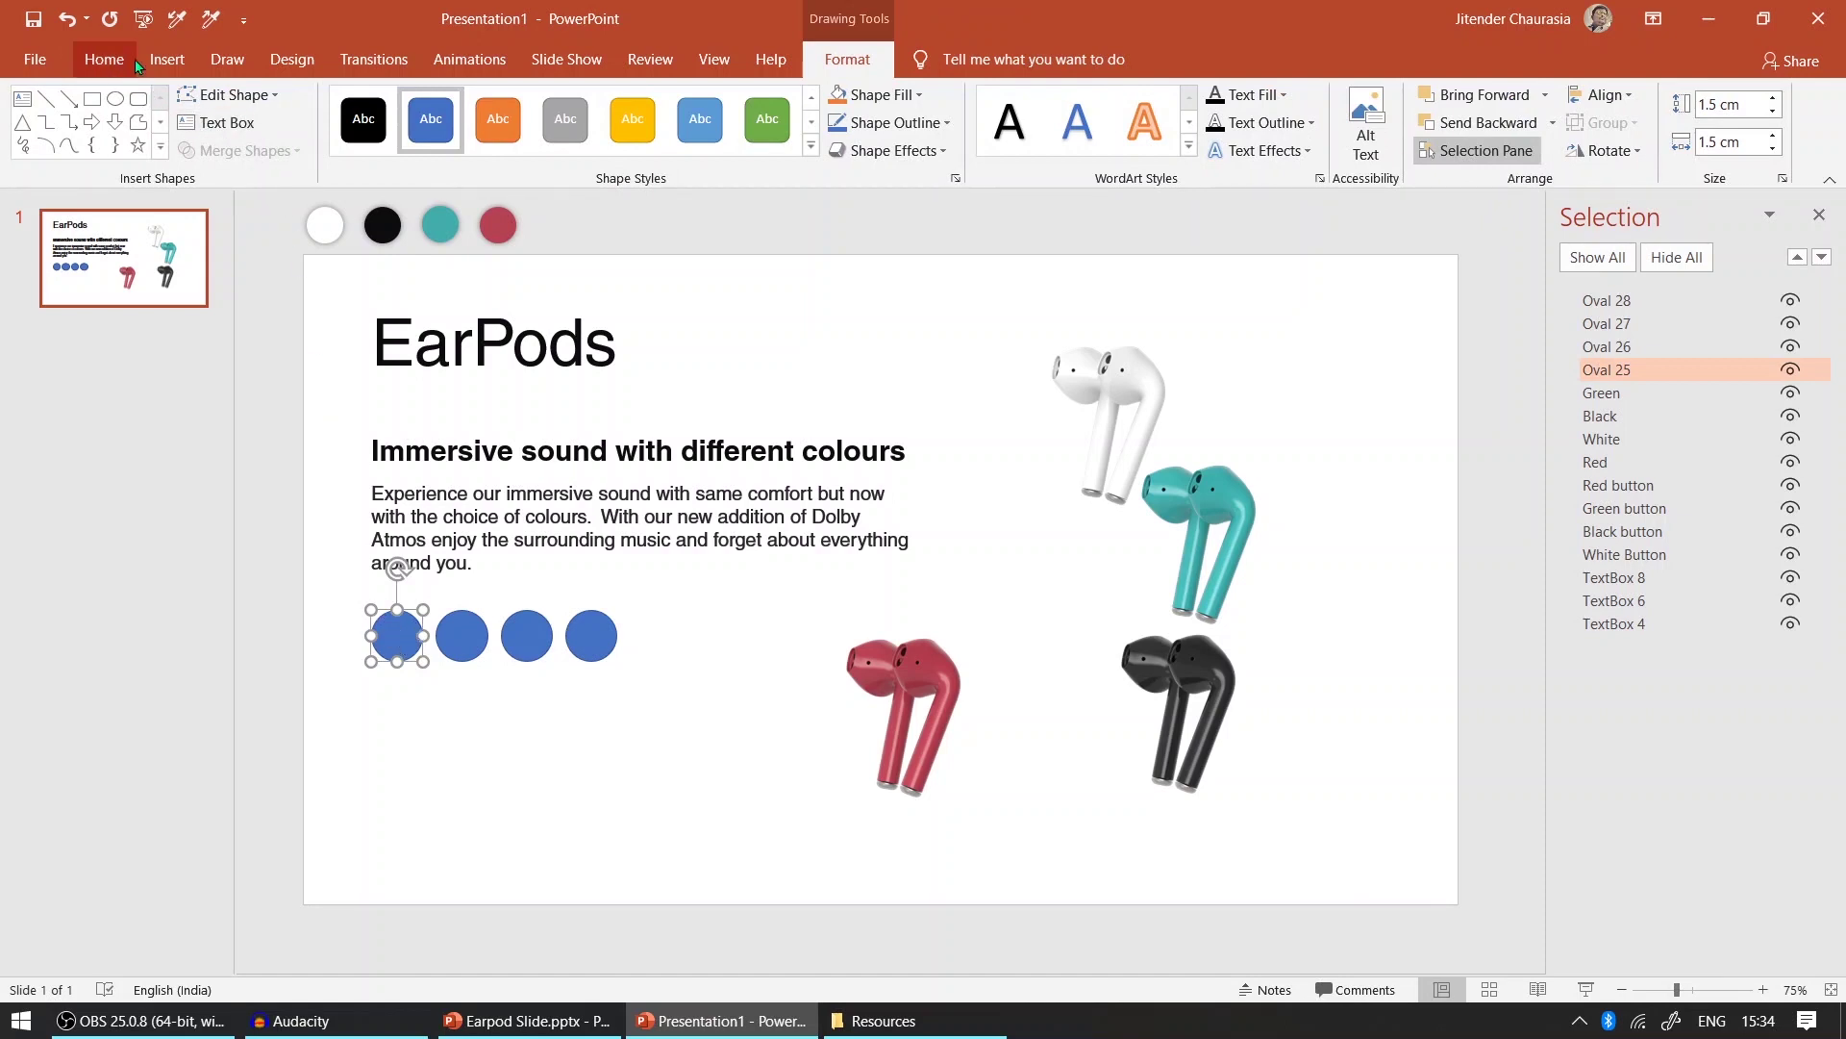
{"action": "left_click", "coordinate": [897, 99]}
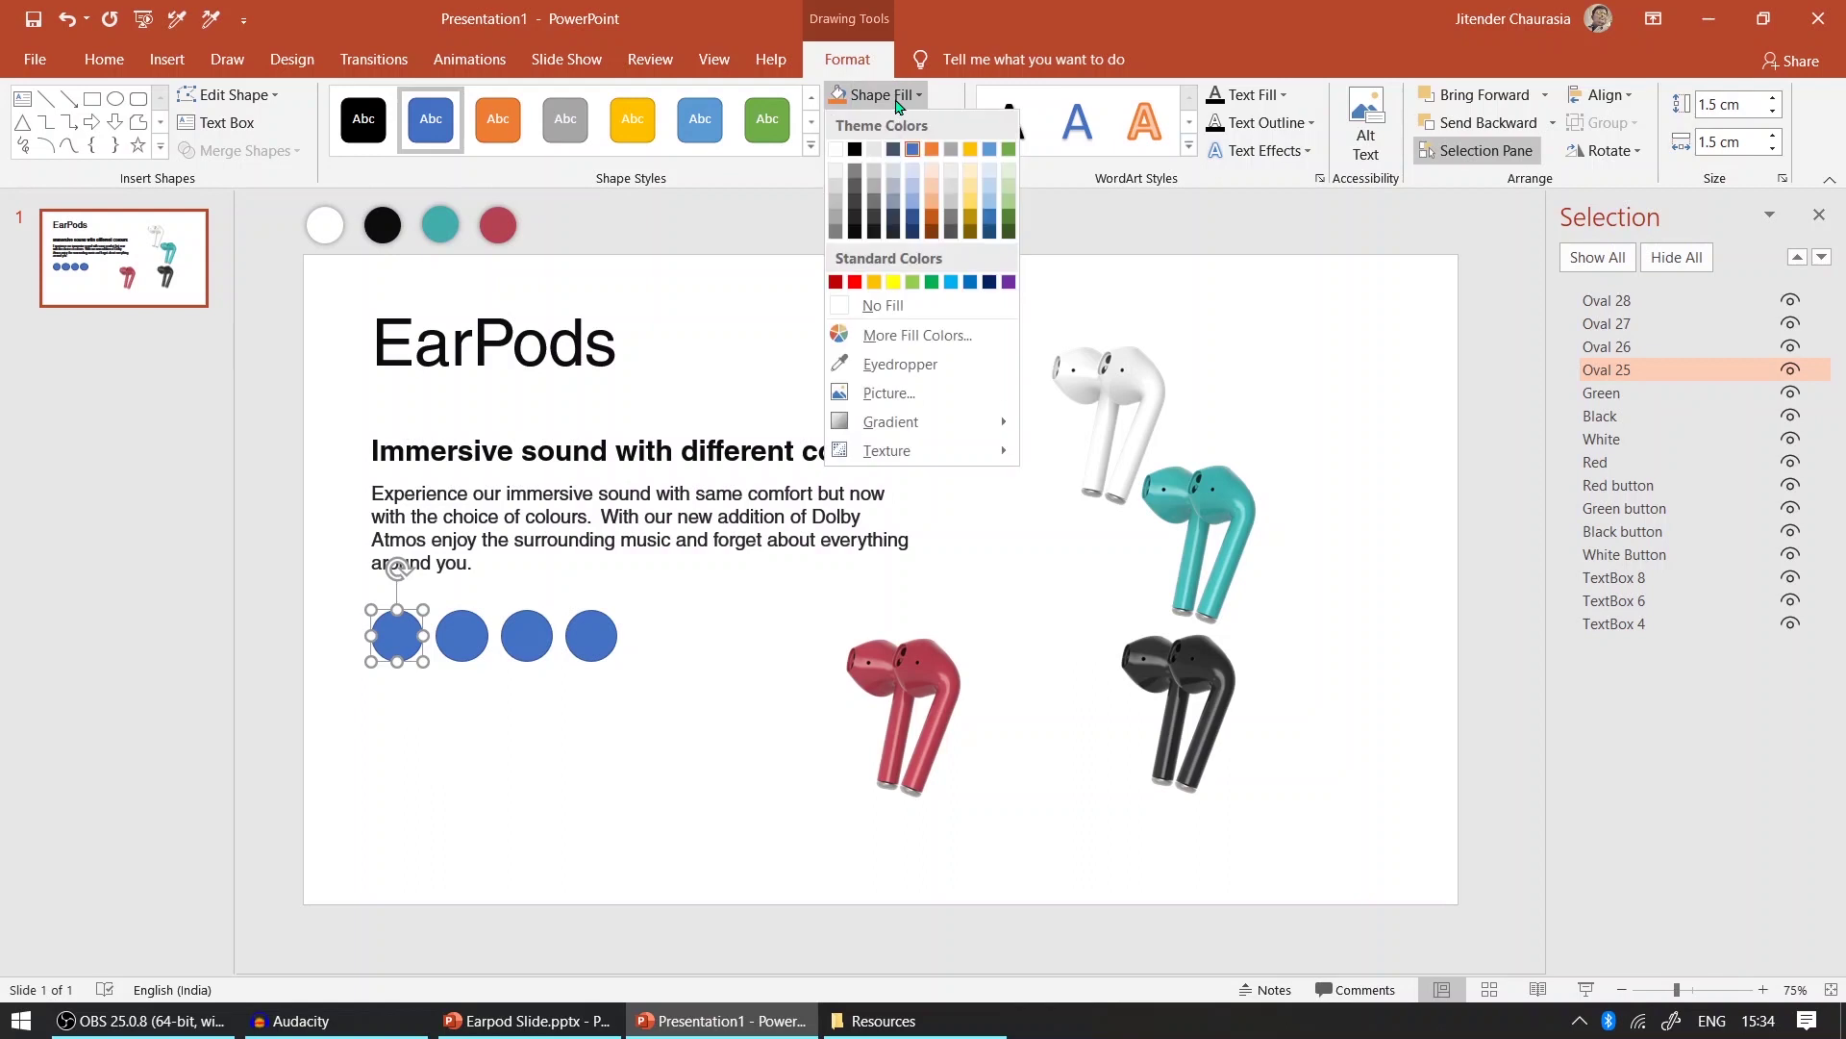
{"action": "left_click", "coordinate": [902, 364]}
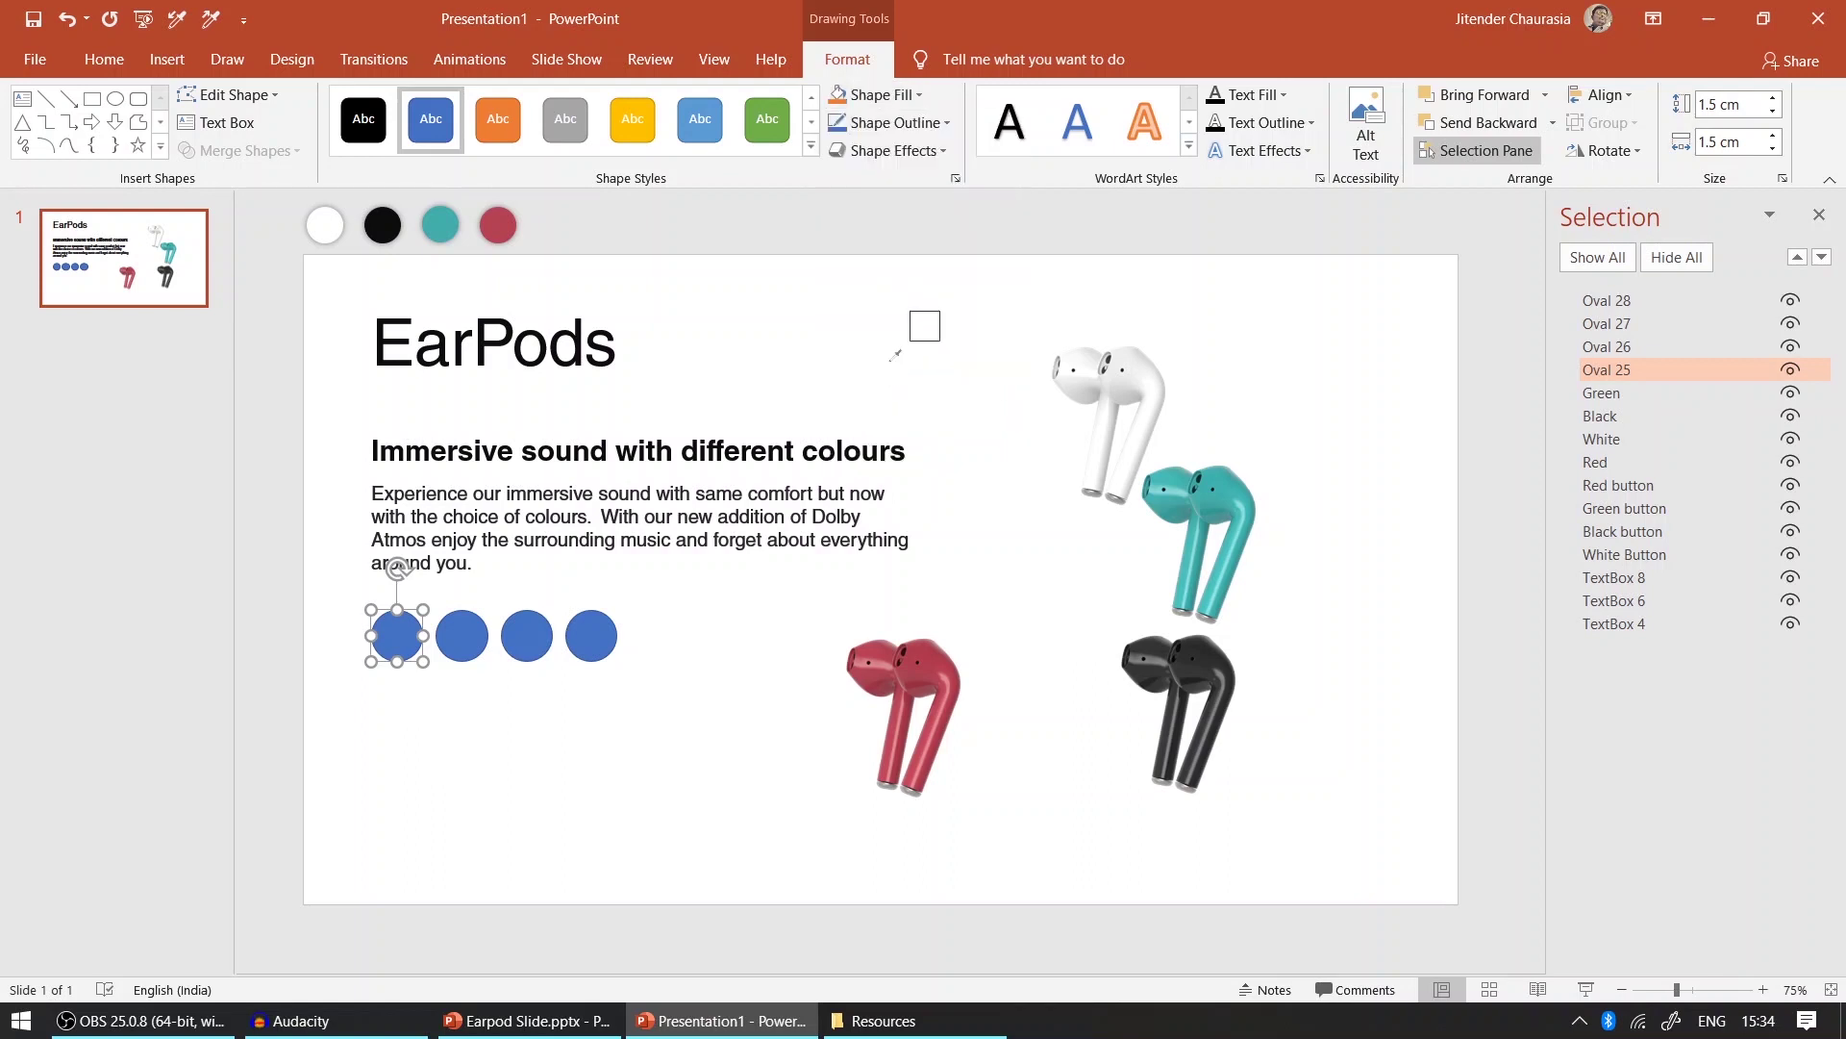
{"action": "left_click", "coordinate": [329, 228]}
{"action": "left_click", "coordinate": [519, 726]}
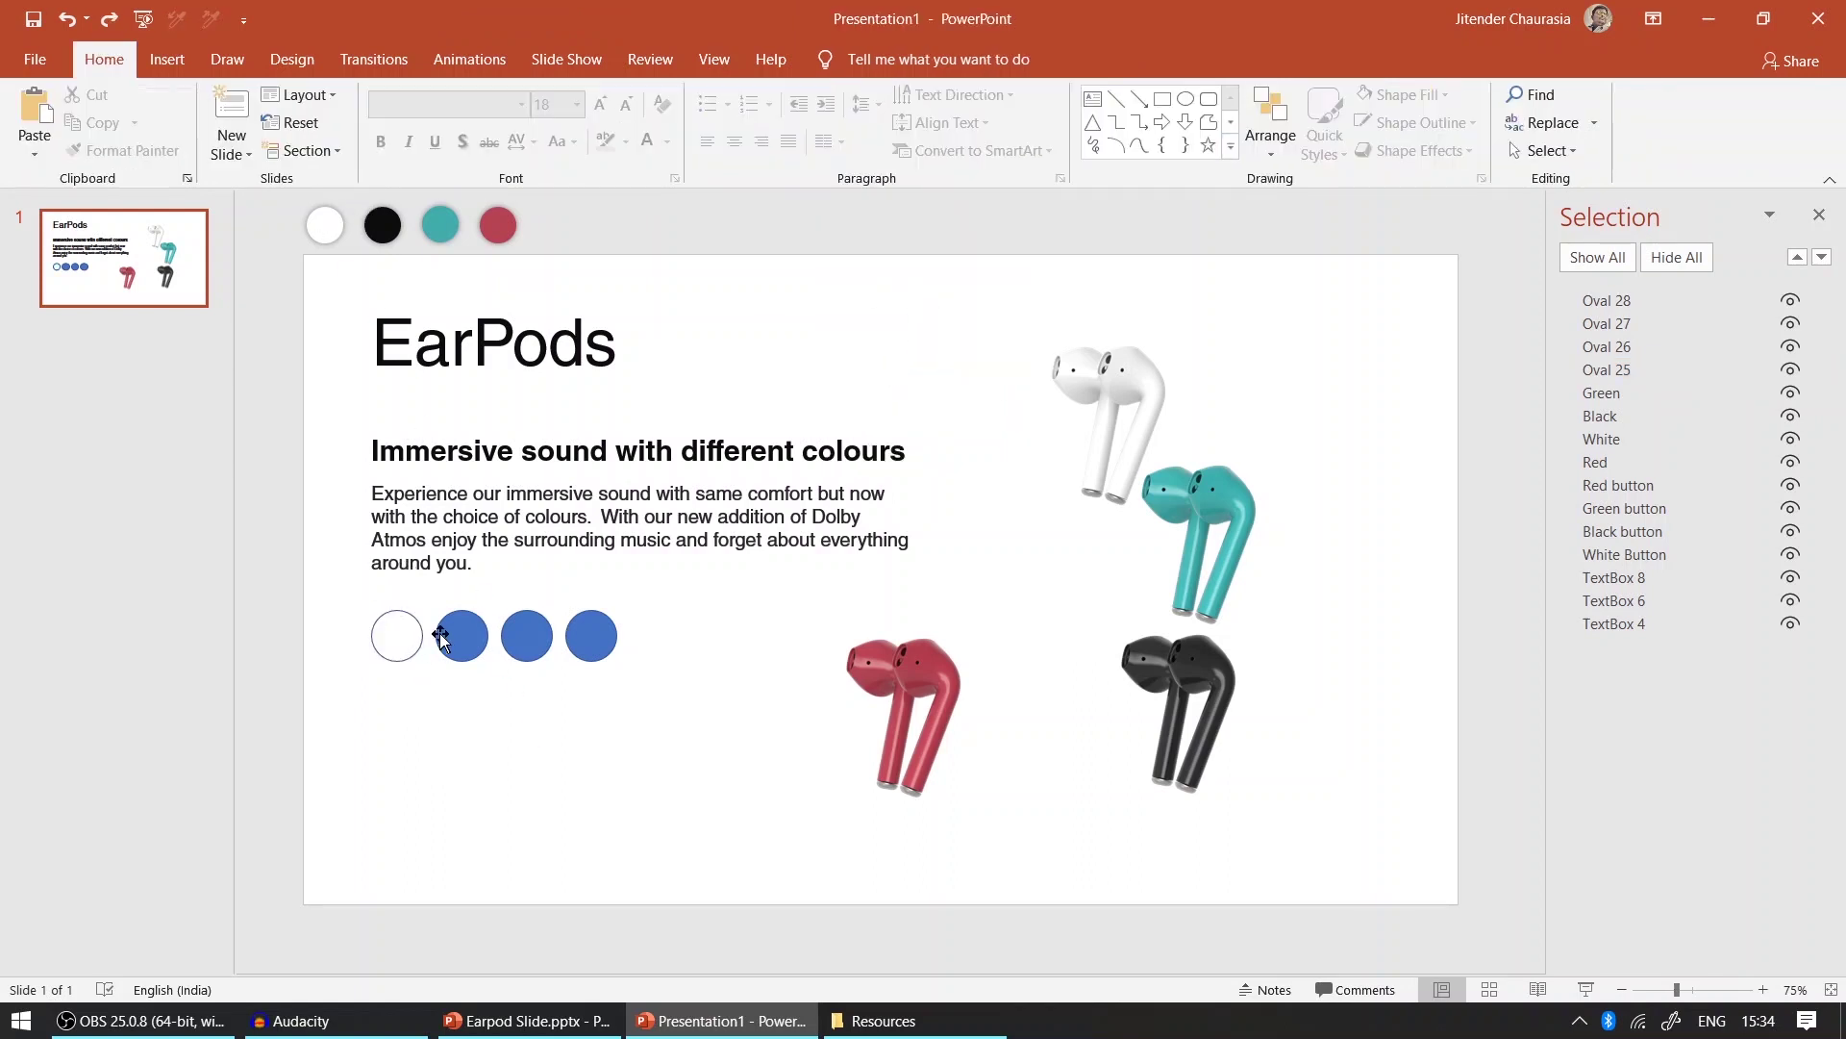
{"action": "left_click", "coordinate": [463, 635]}
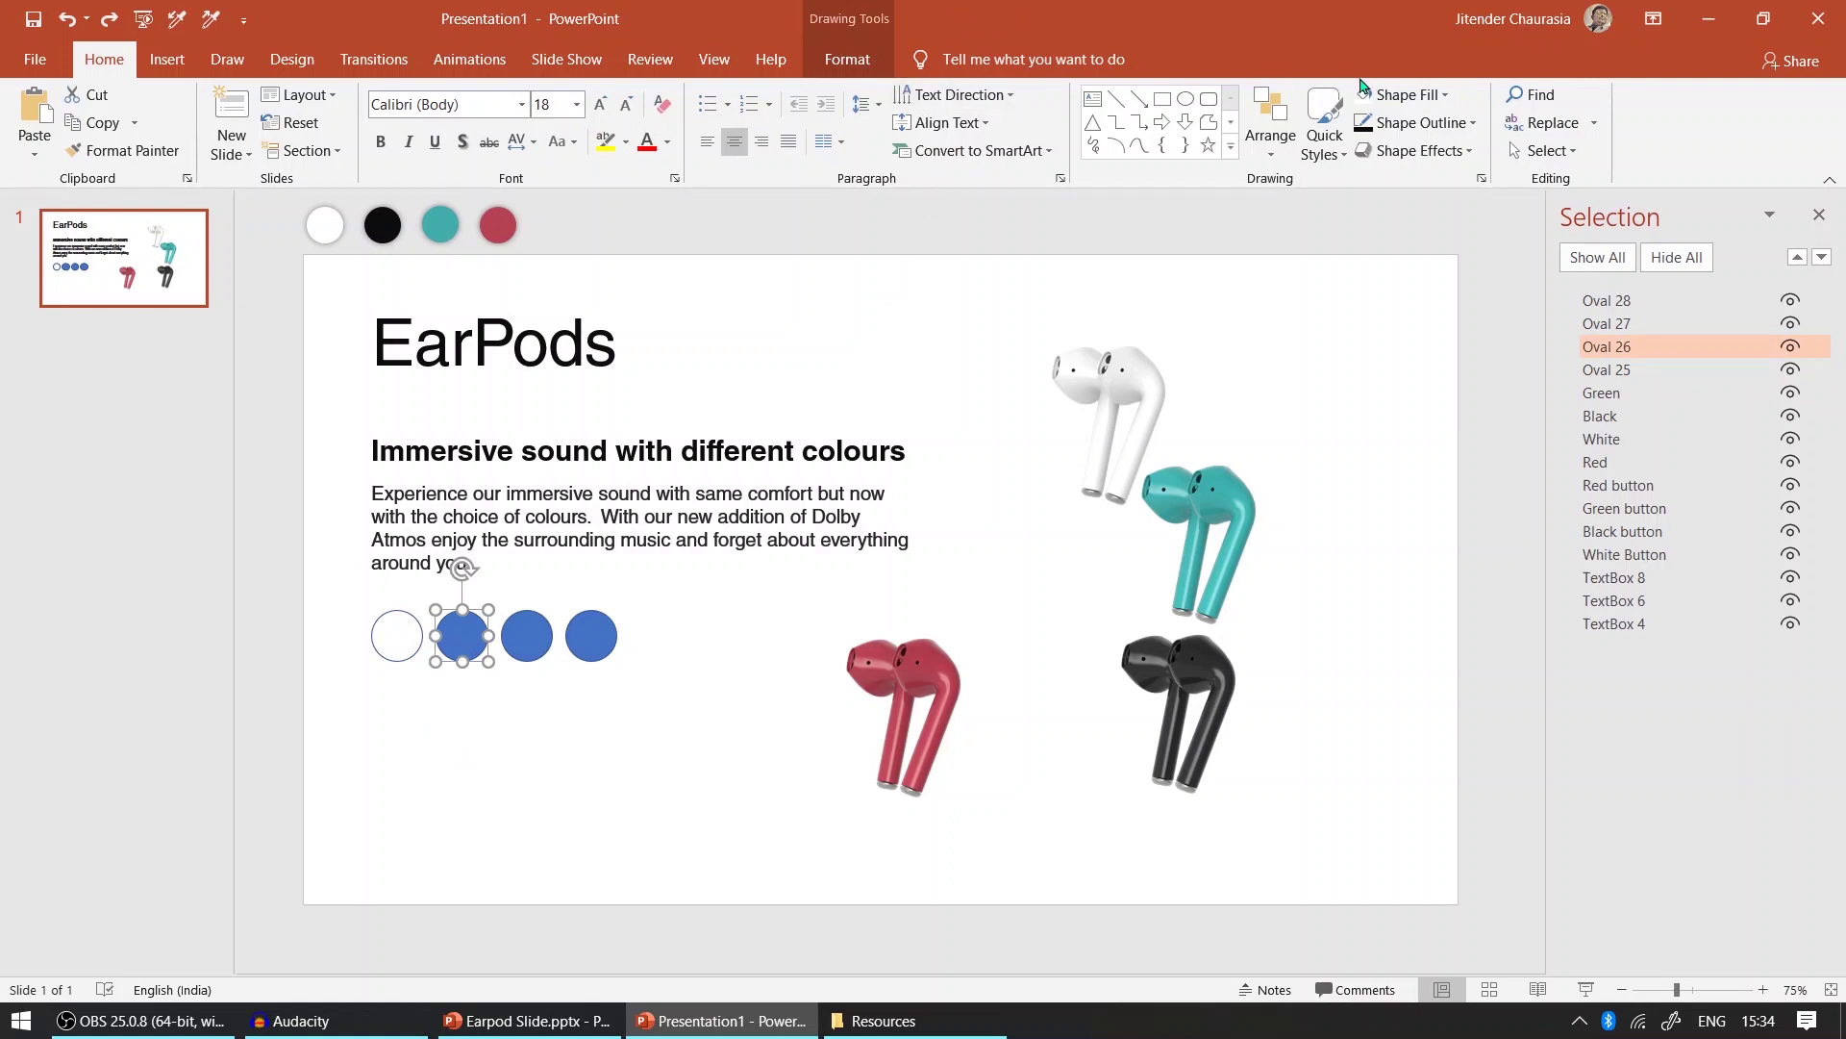
{"action": "left_click", "coordinate": [1410, 95]}
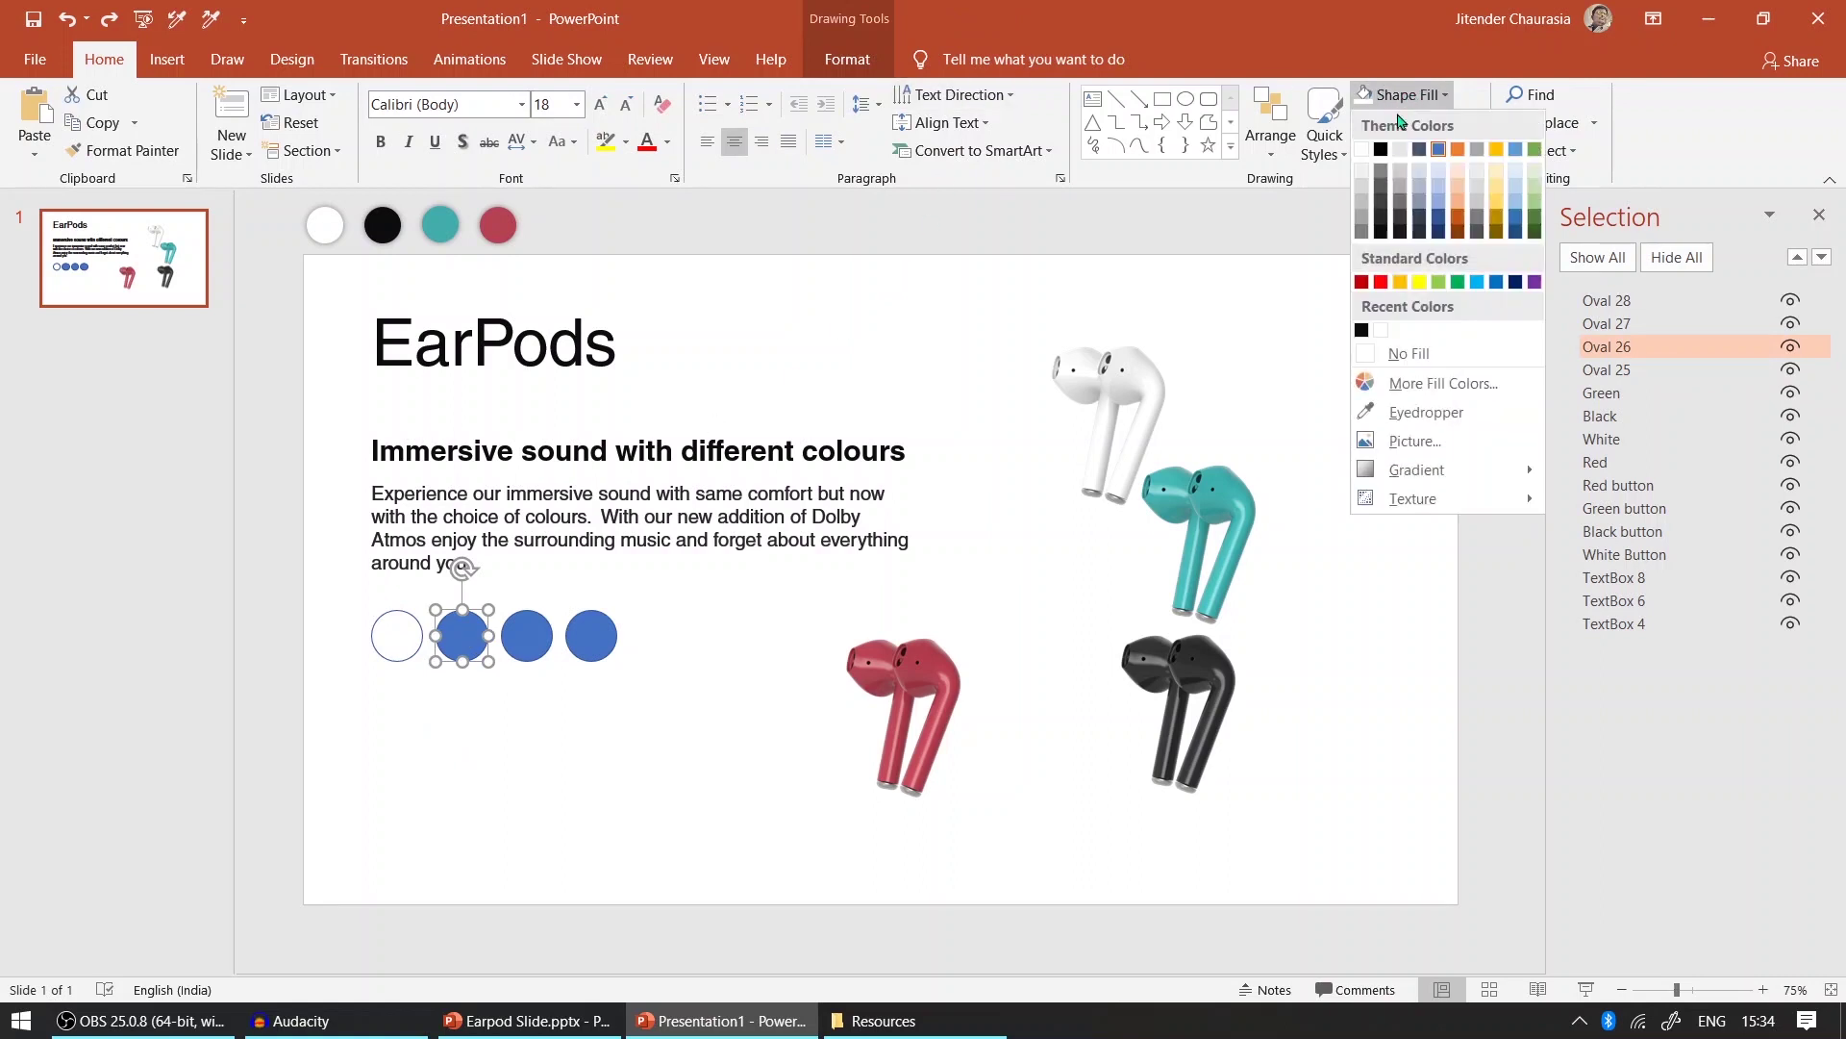
{"action": "left_click", "coordinate": [1404, 413]}
{"action": "left_click", "coordinate": [385, 225]}
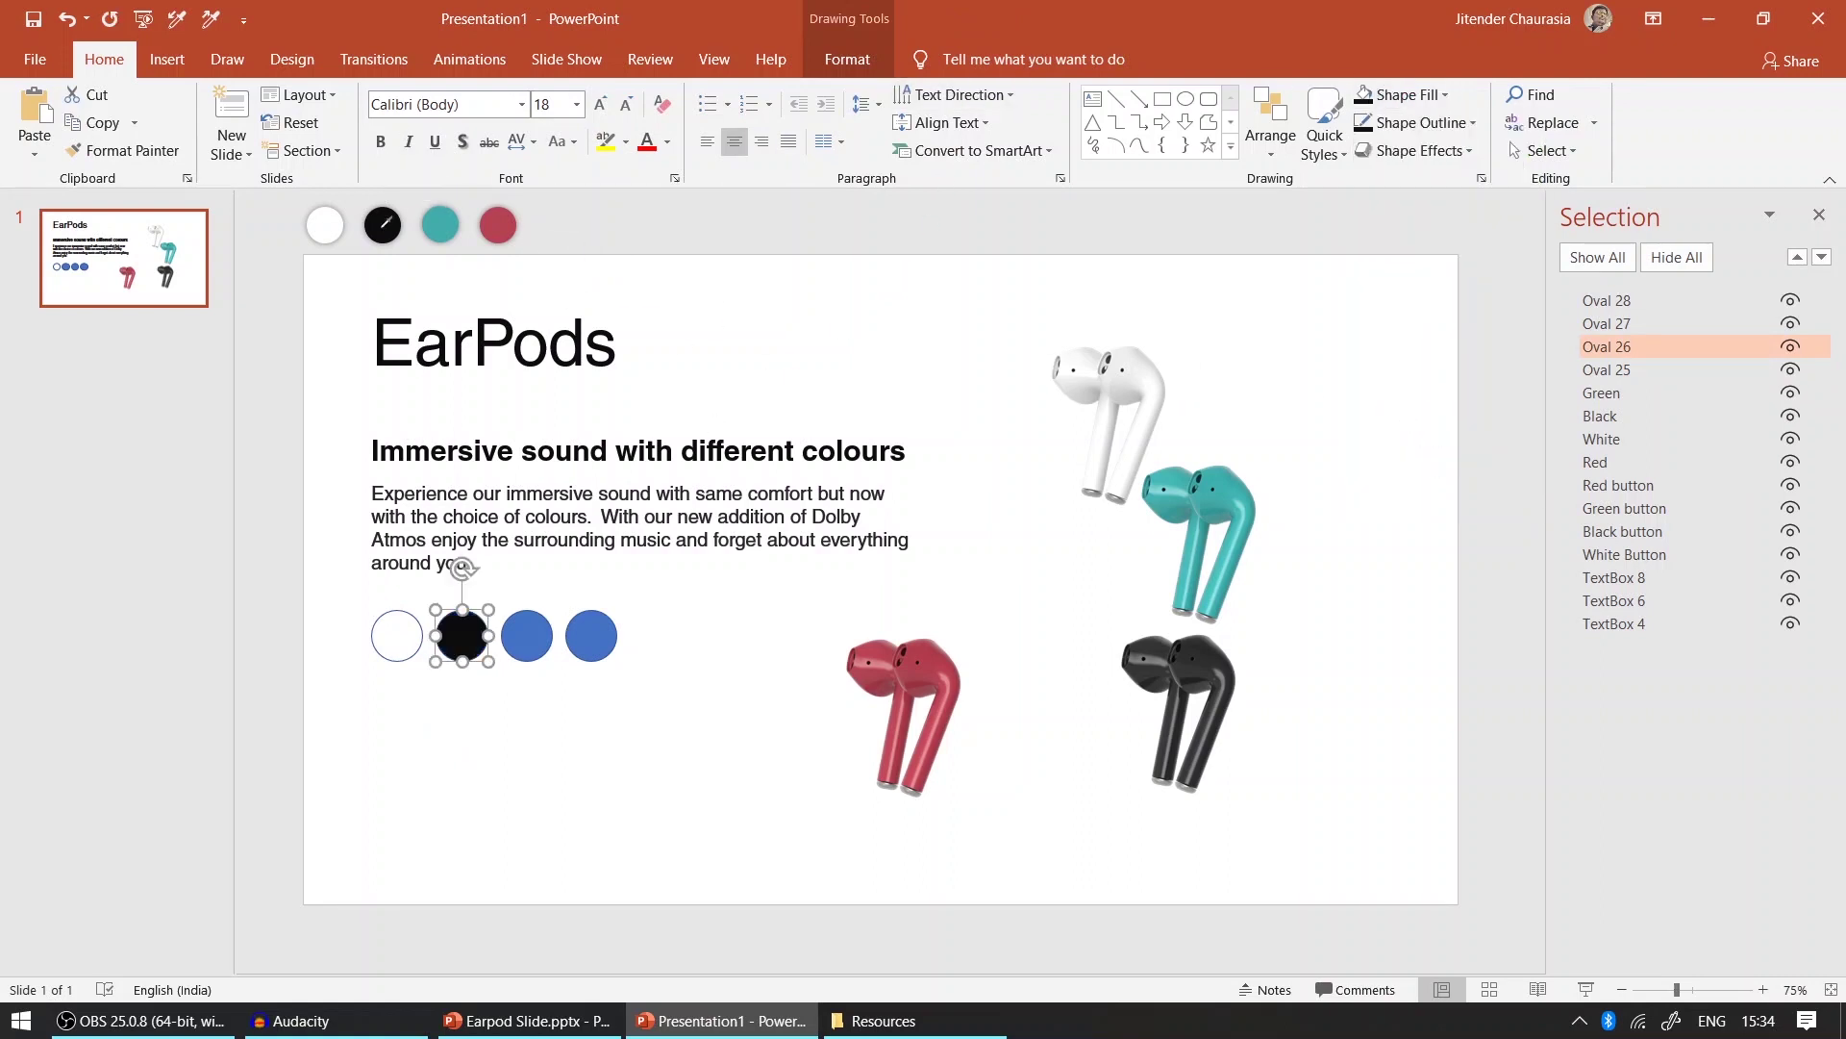
- Eyedropper the teal swatch onto the third circle, then start sampling for the fourth circle
{"action": "left_click", "coordinate": [520, 643]}
{"action": "left_click", "coordinate": [1406, 96]}
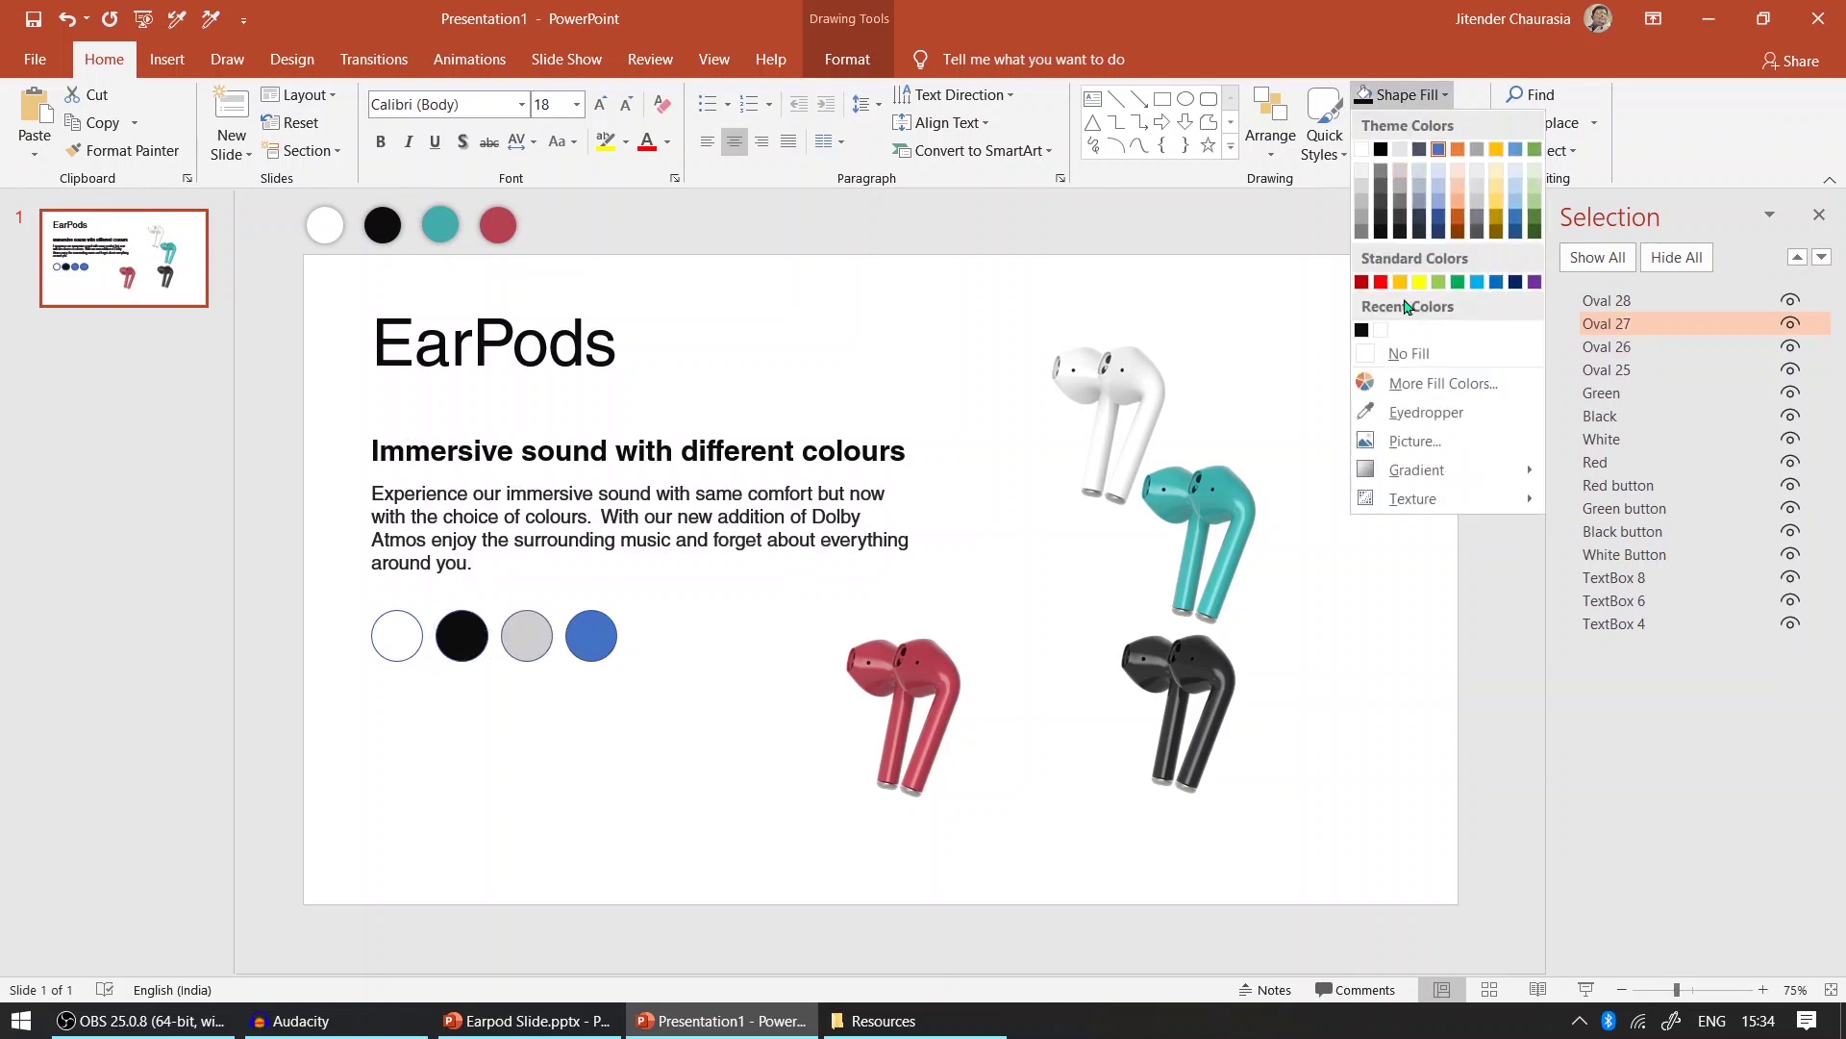
{"action": "left_click", "coordinate": [1421, 414]}
{"action": "left_click", "coordinate": [441, 225]}
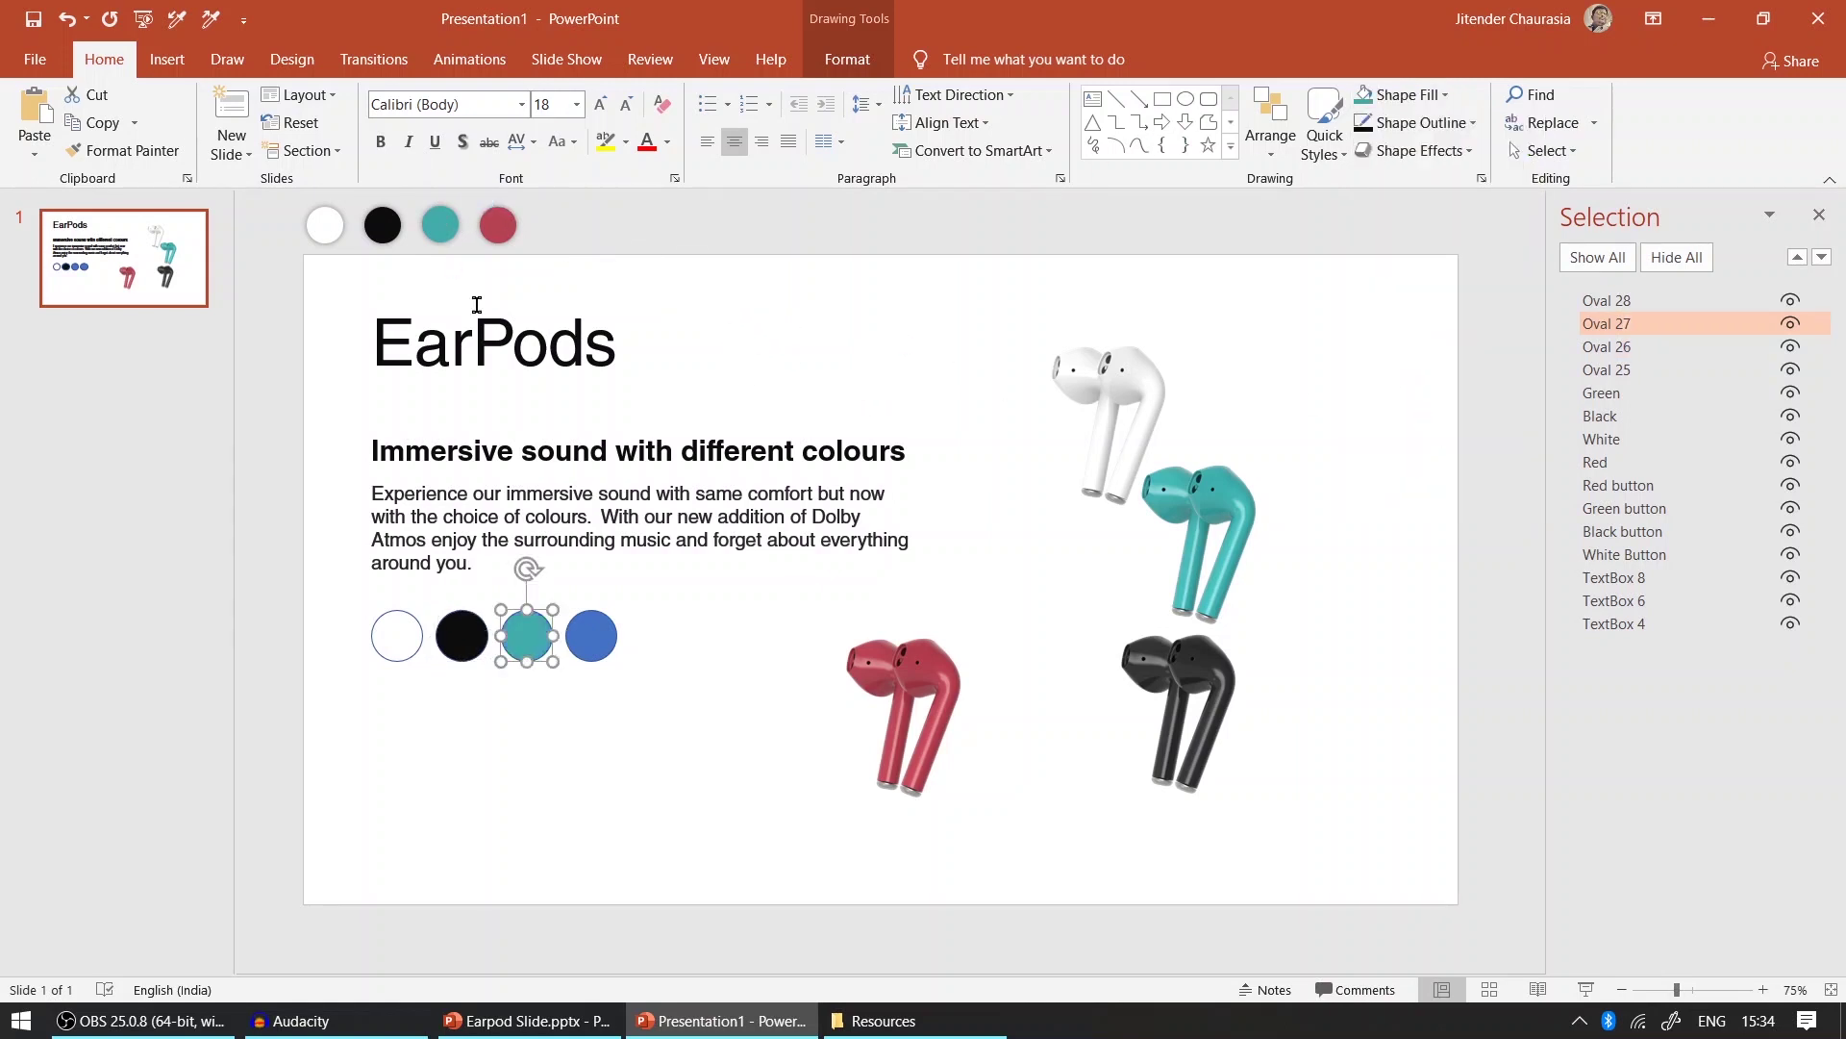
{"action": "left_click", "coordinate": [595, 636]}
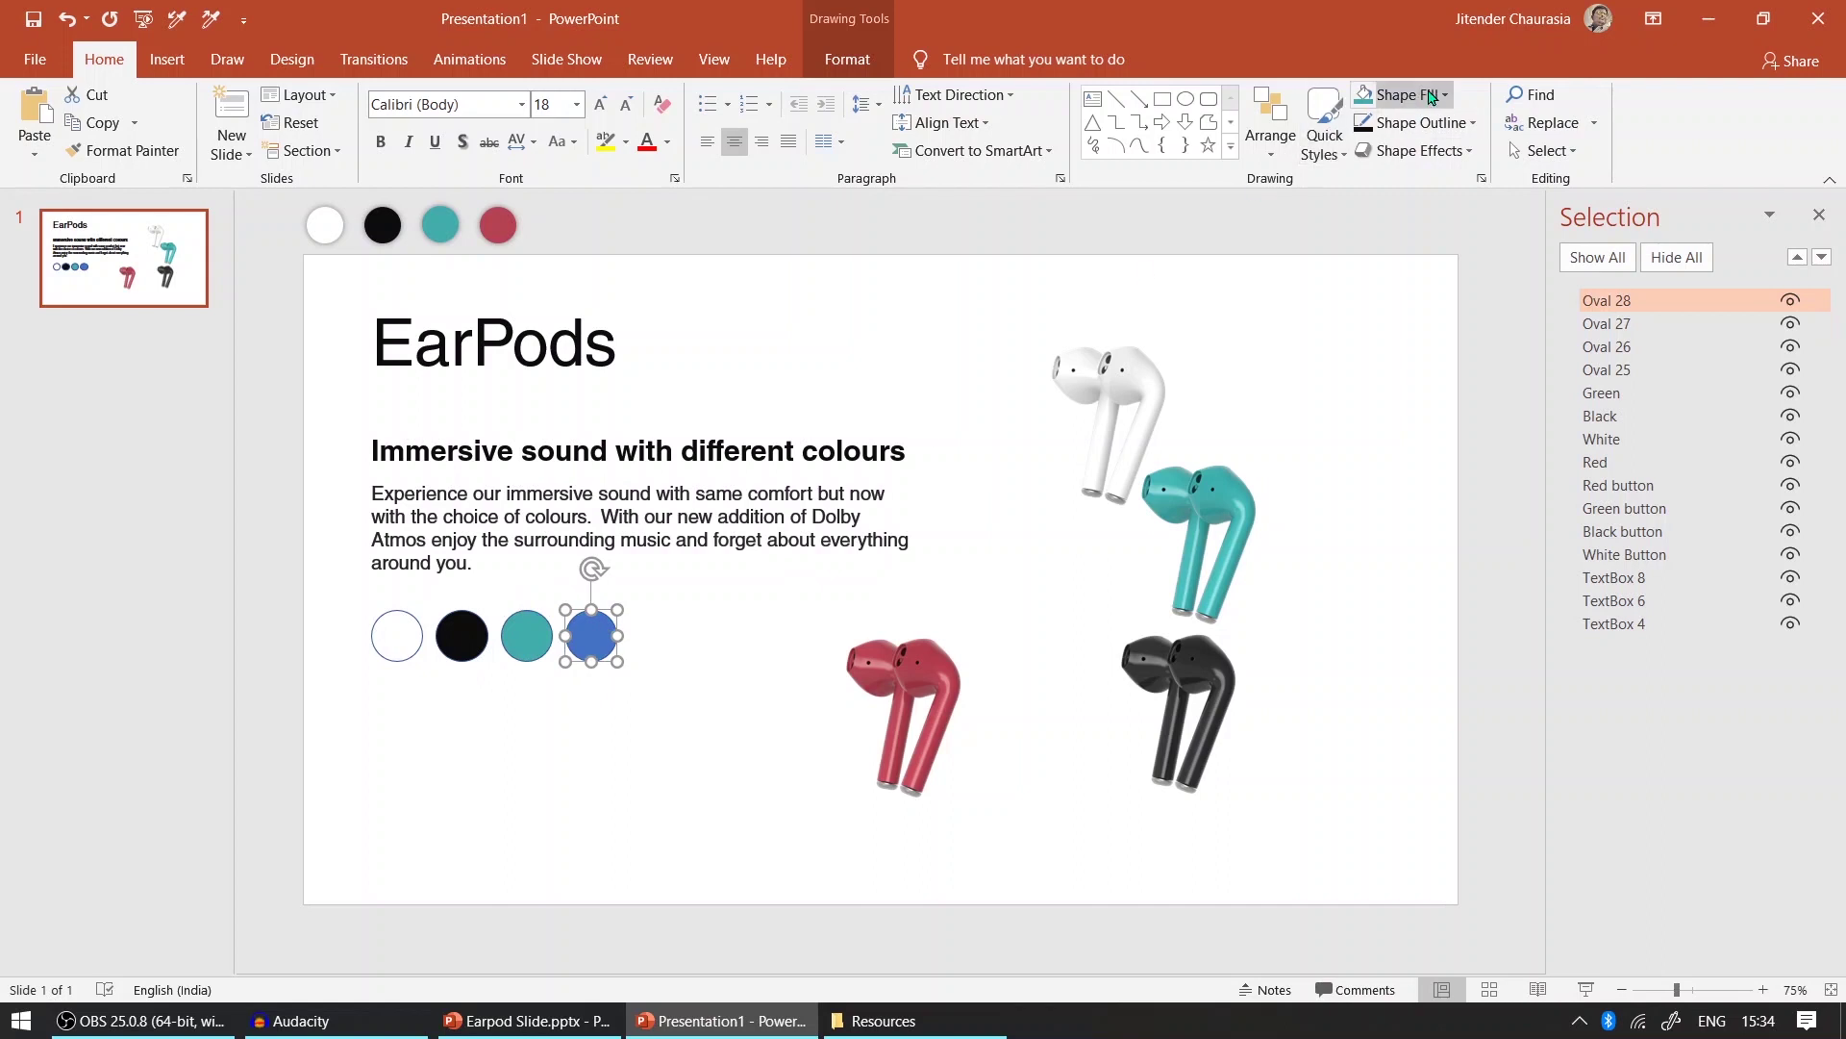
{"action": "left_click", "coordinate": [1404, 94]}
{"action": "left_click", "coordinate": [1426, 411]}
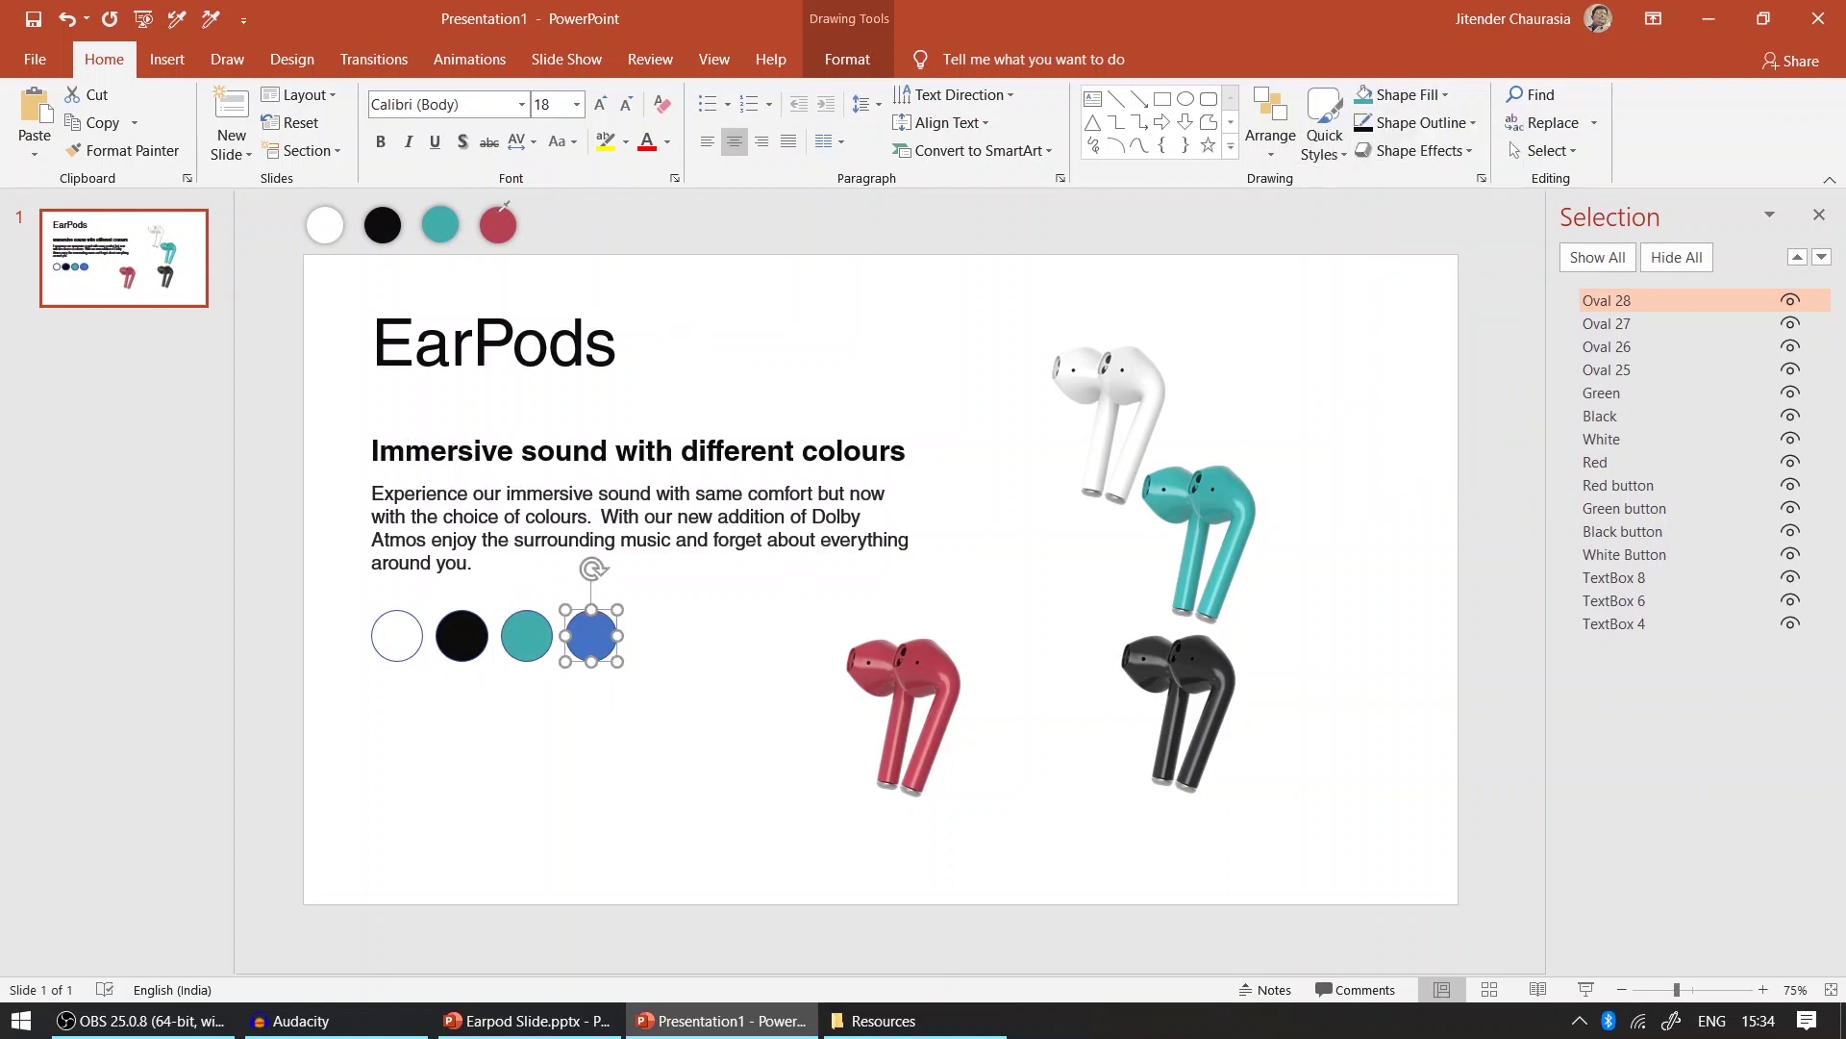
- Set the four circles' Shape Outline to No Outline
{"action": "left_click_drag", "start_coordinate": [279, 723], "coordinate": [736, 598]}
{"action": "left_click", "coordinate": [1435, 121]}
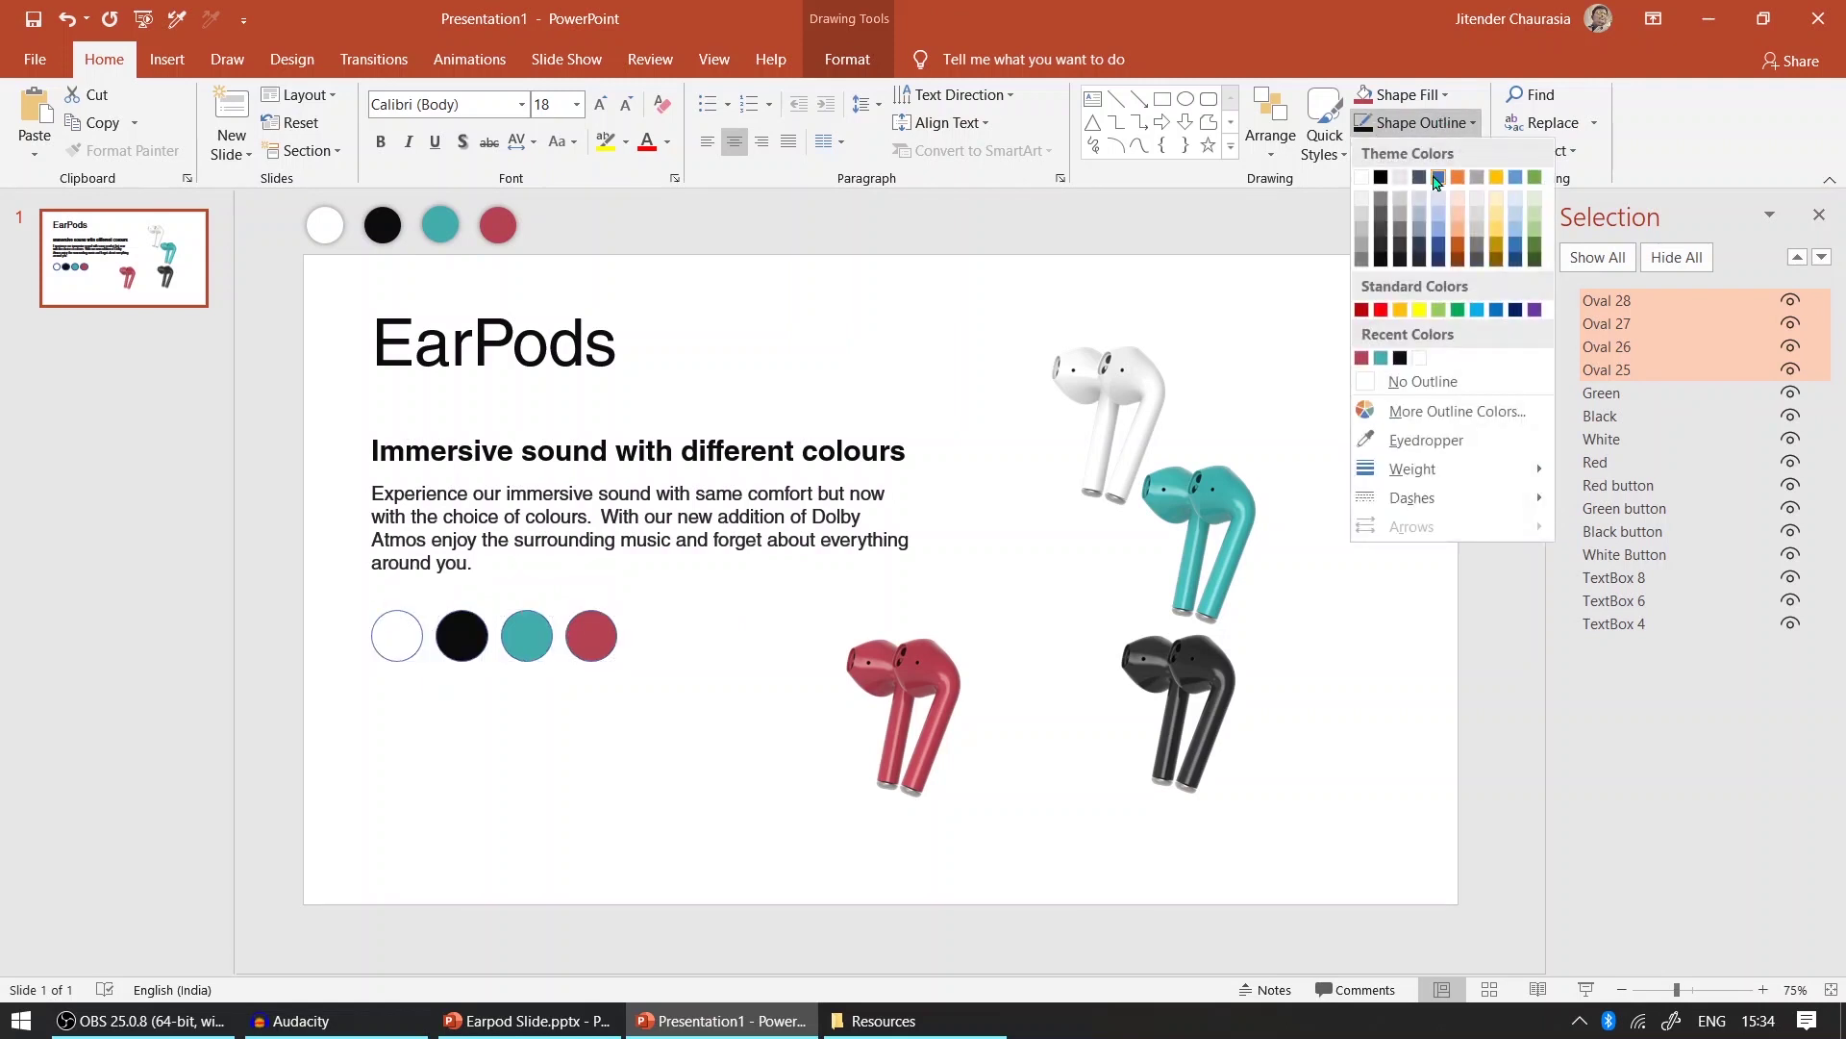
{"action": "left_click", "coordinate": [1414, 381]}
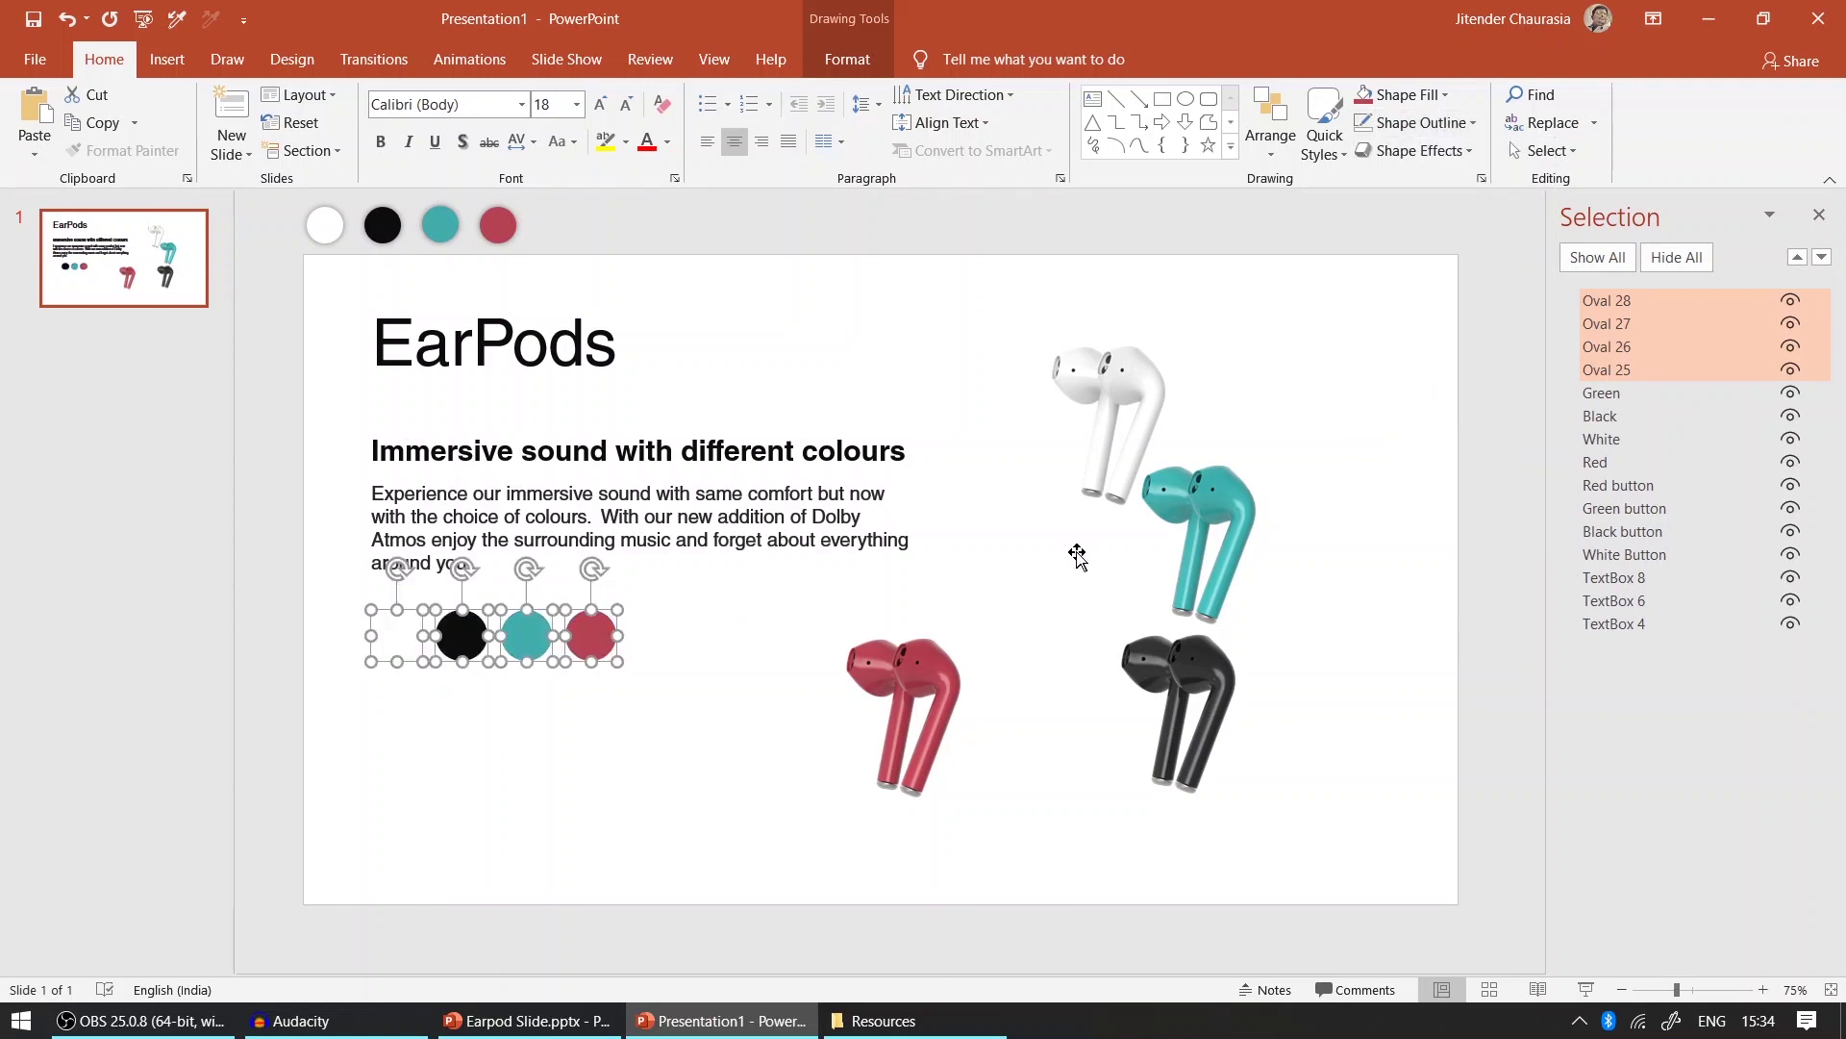
{"action": "left_click", "coordinate": [687, 757]}
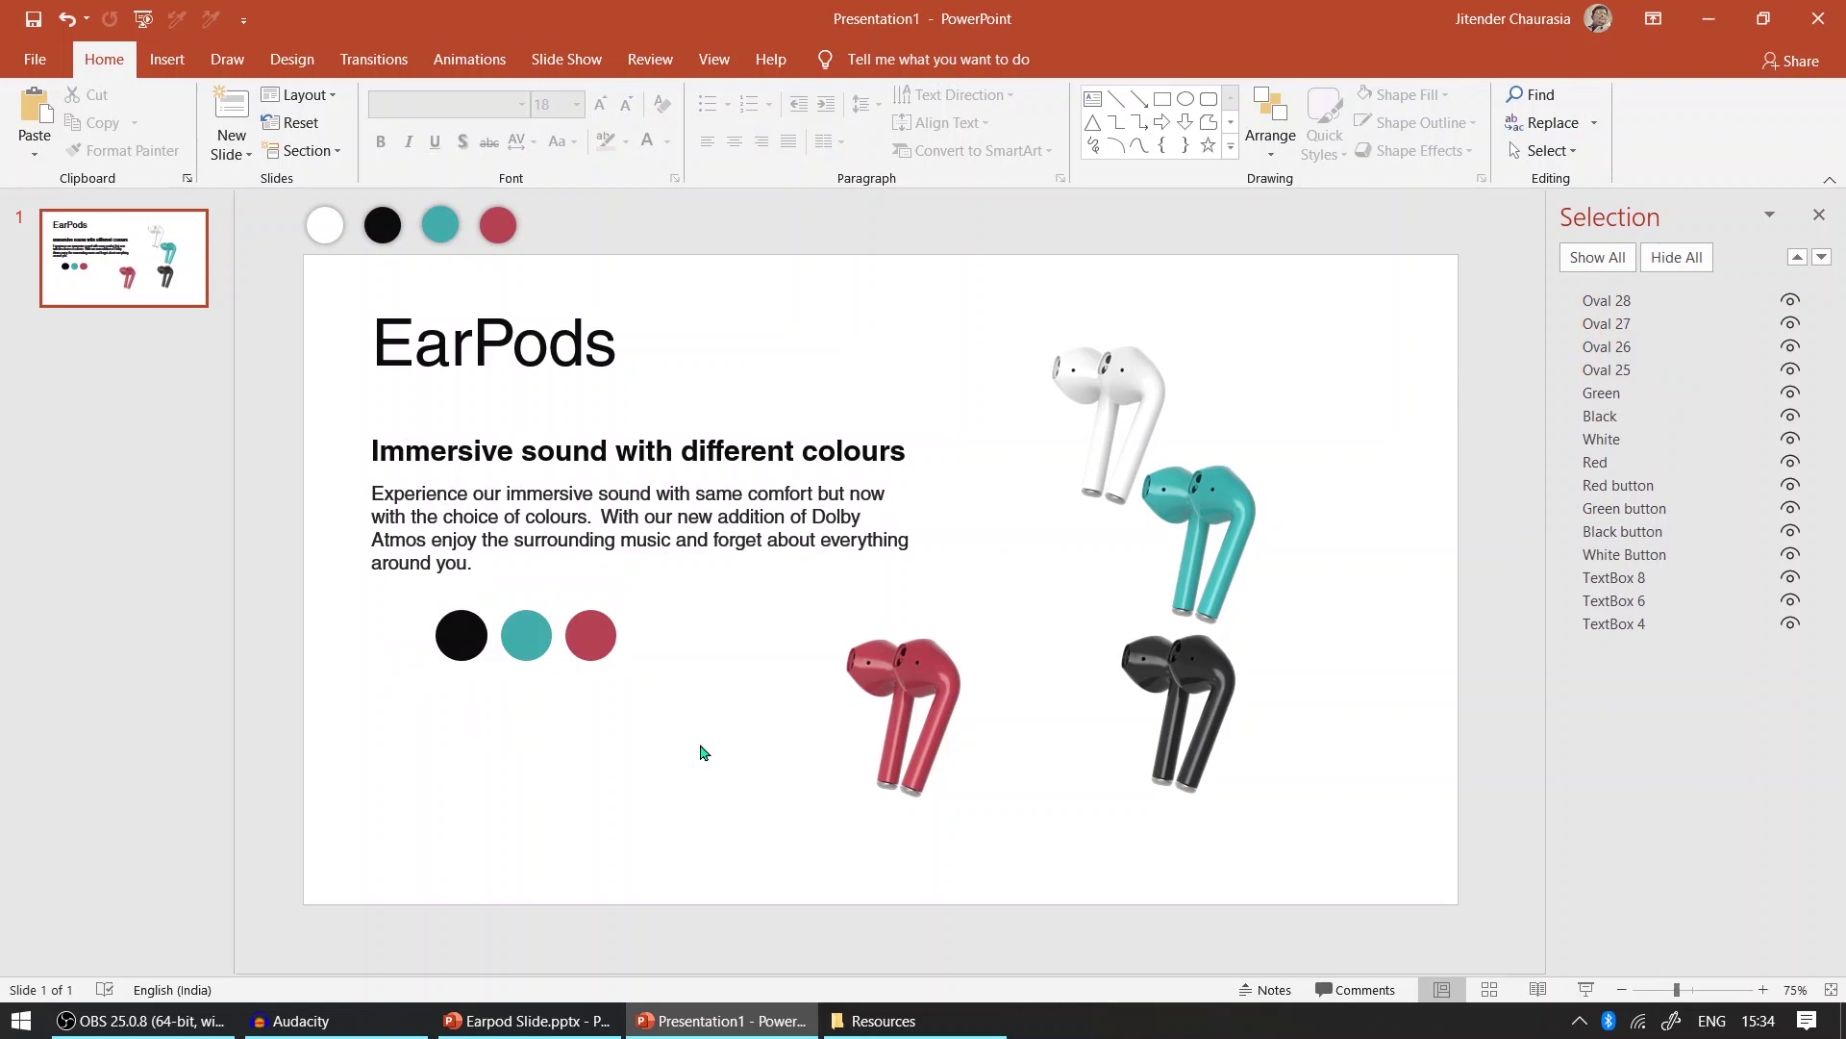
{"action": "left_click", "coordinate": [404, 635]}
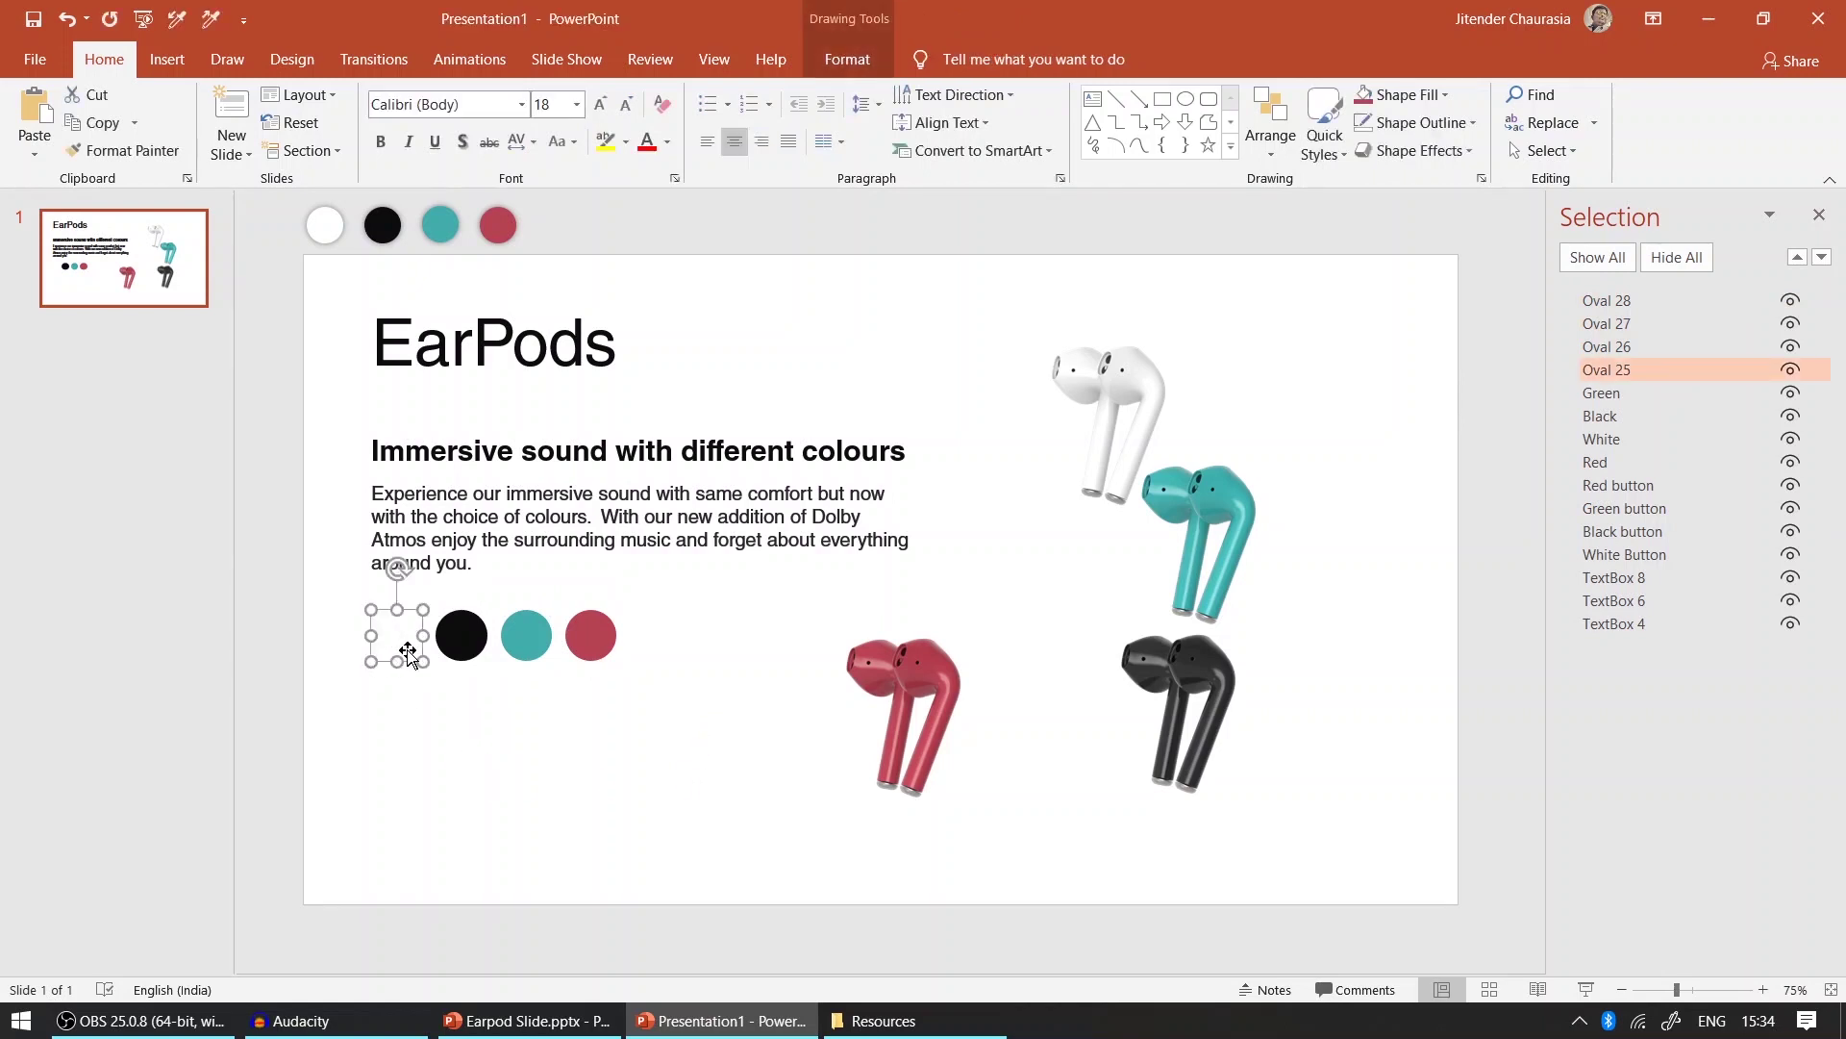
{"action": "left_click", "coordinate": [457, 768]}
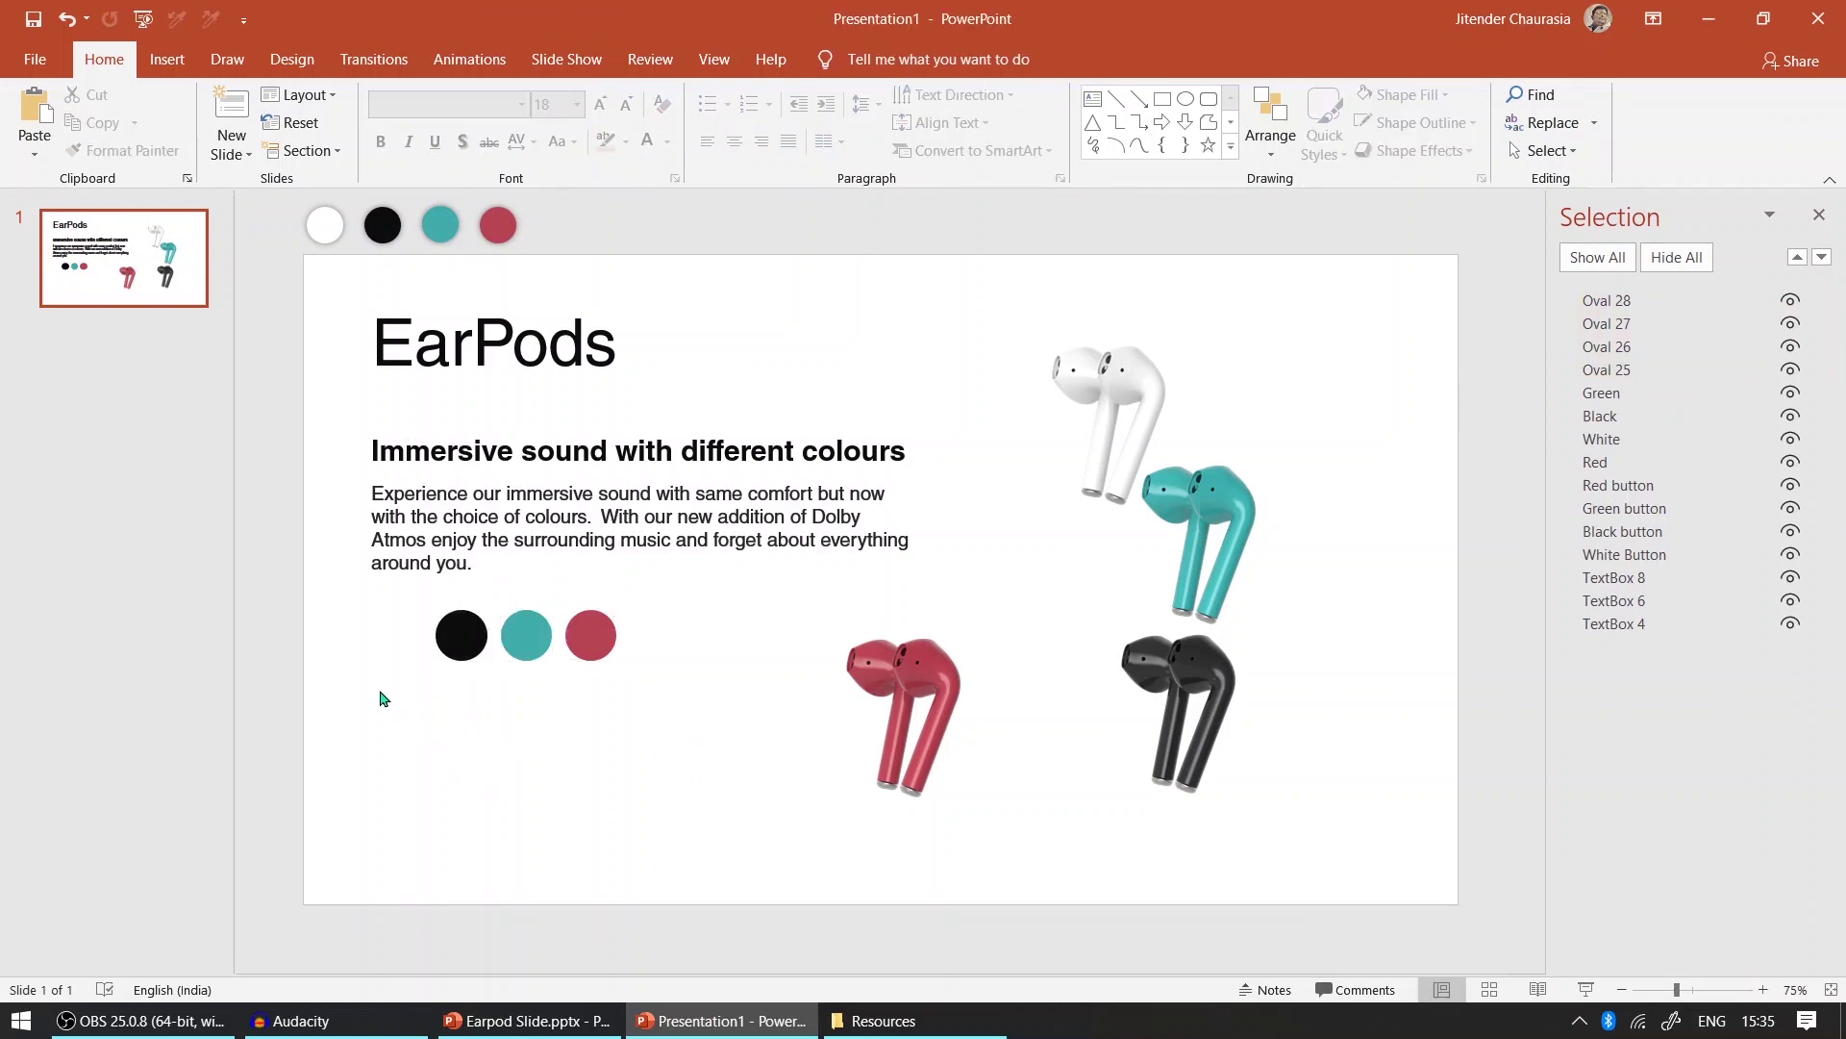
- Give all four circles the Shadow > Outer Offset: Center effect
{"action": "left_click_drag", "start_coordinate": [380, 697], "coordinate": [664, 598]}
{"action": "left_click_drag", "start_coordinate": [326, 723], "coordinate": [666, 609]}
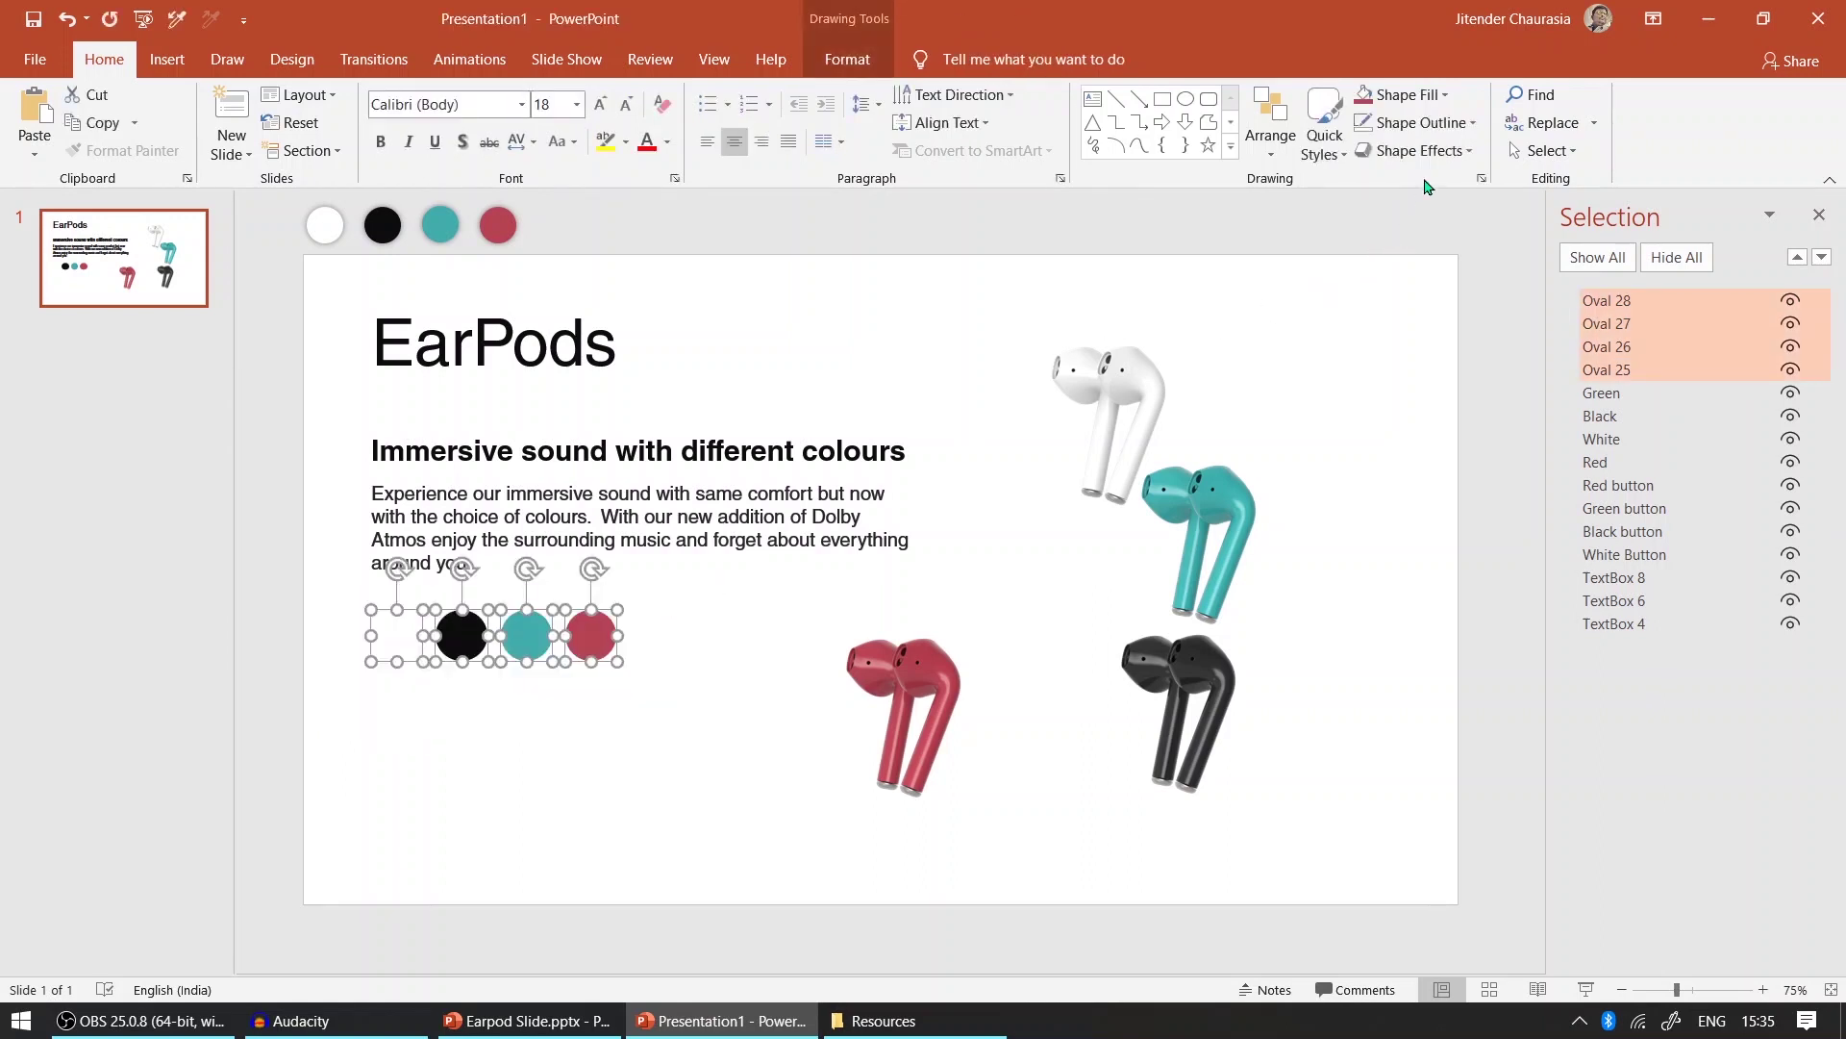
{"action": "left_click", "coordinate": [1438, 154]}
{"action": "mouse_move", "coordinate": [1427, 252]}
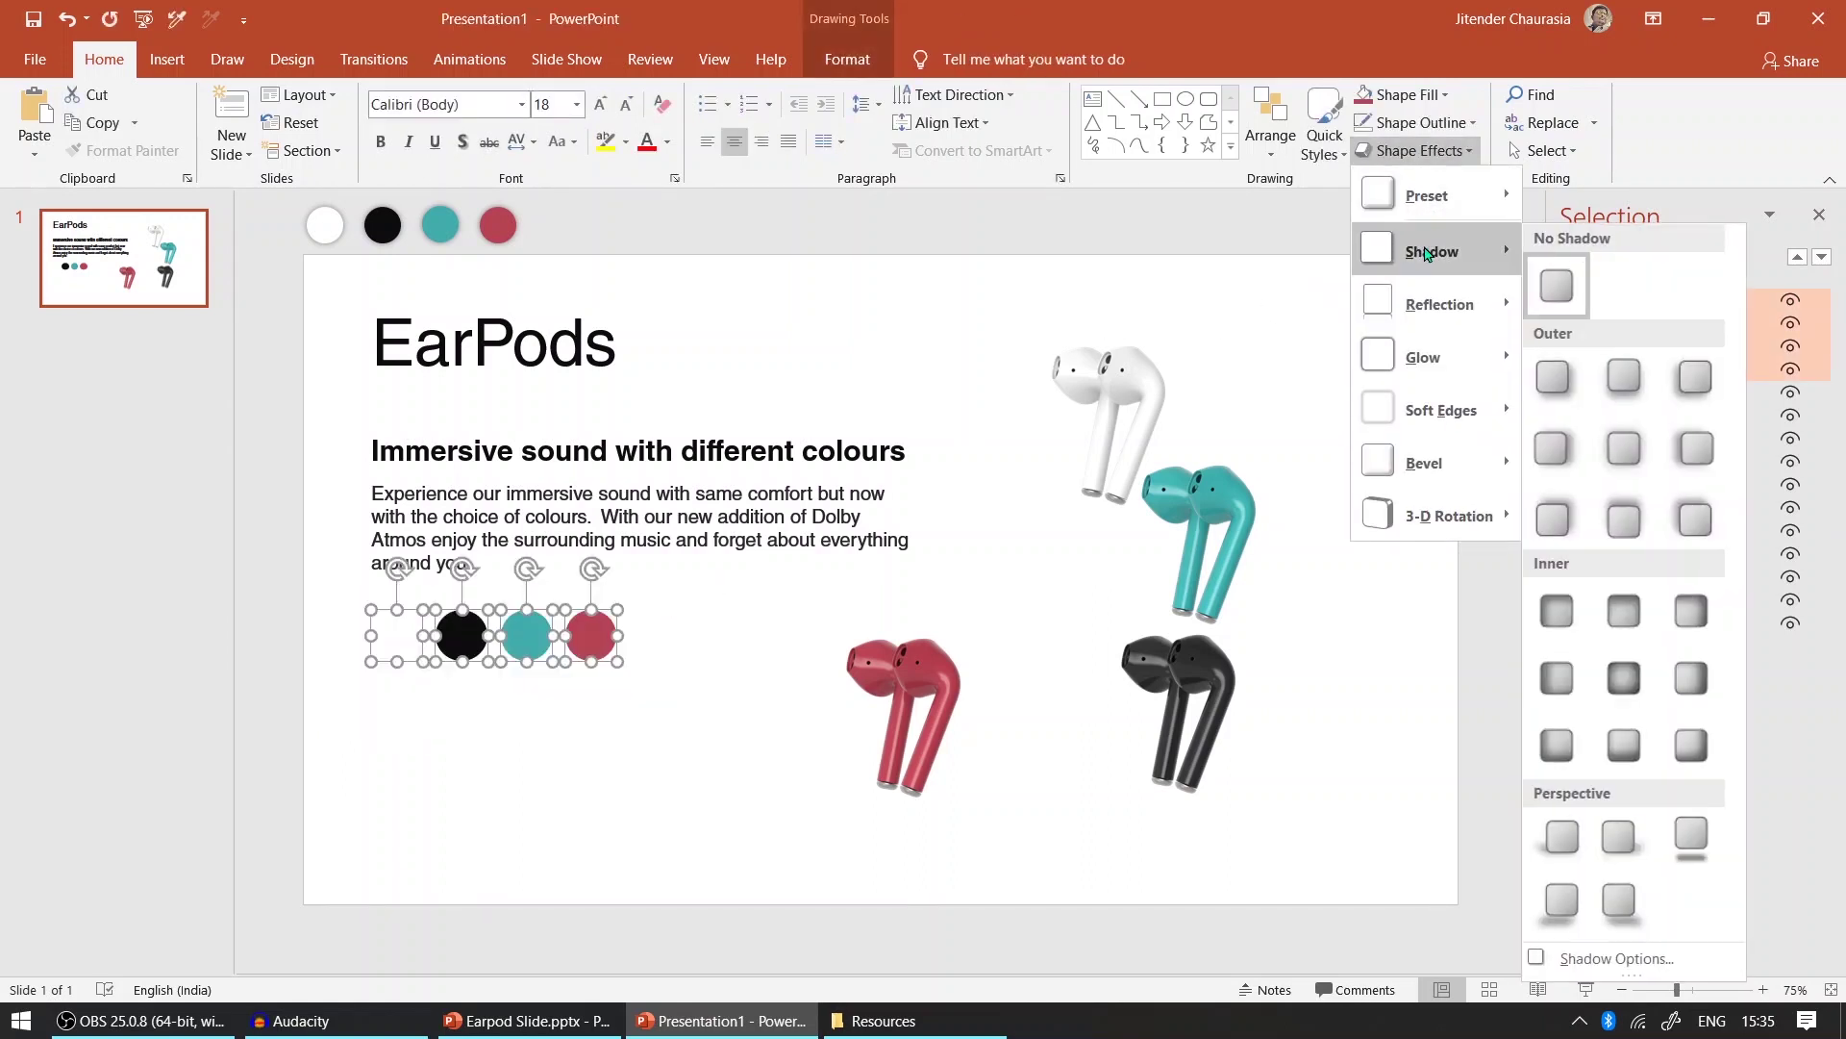
{"action": "left_click", "coordinate": [1632, 452]}
{"action": "left_click", "coordinate": [723, 734]}
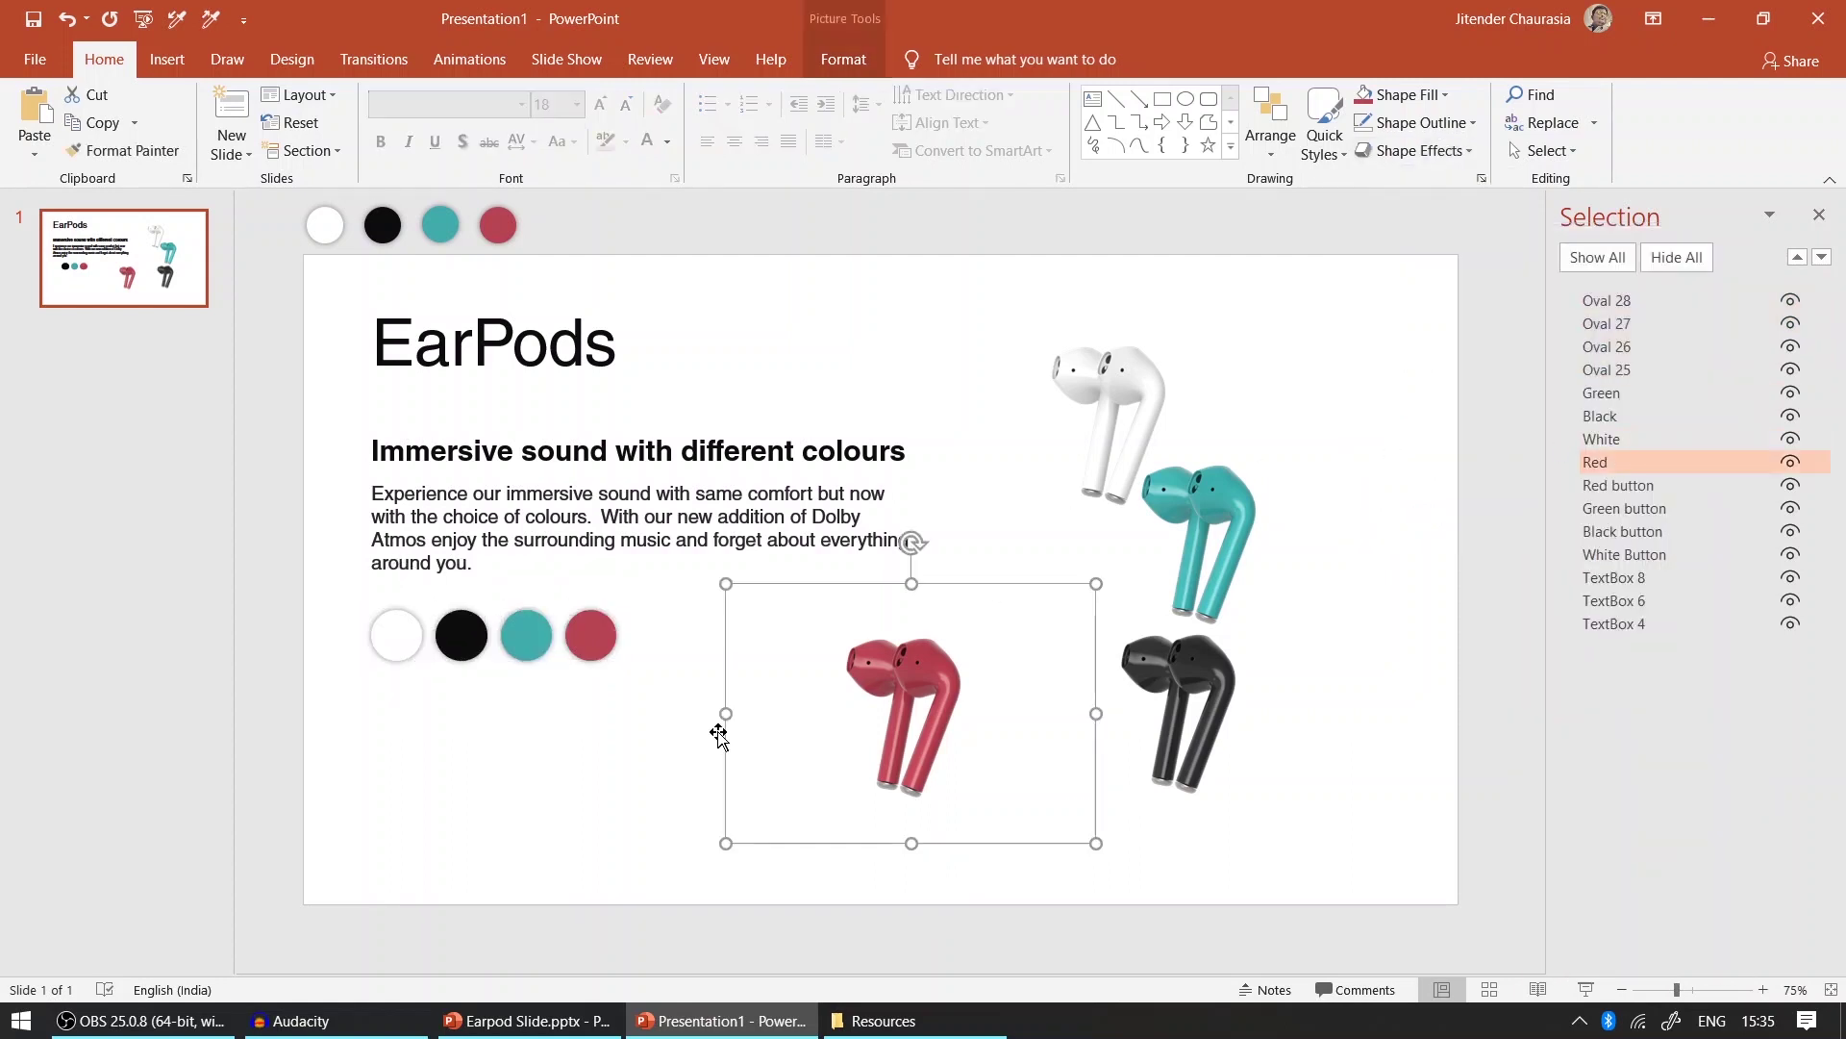
{"action": "left_click", "coordinate": [478, 755]}
{"action": "left_click", "coordinate": [398, 634]}
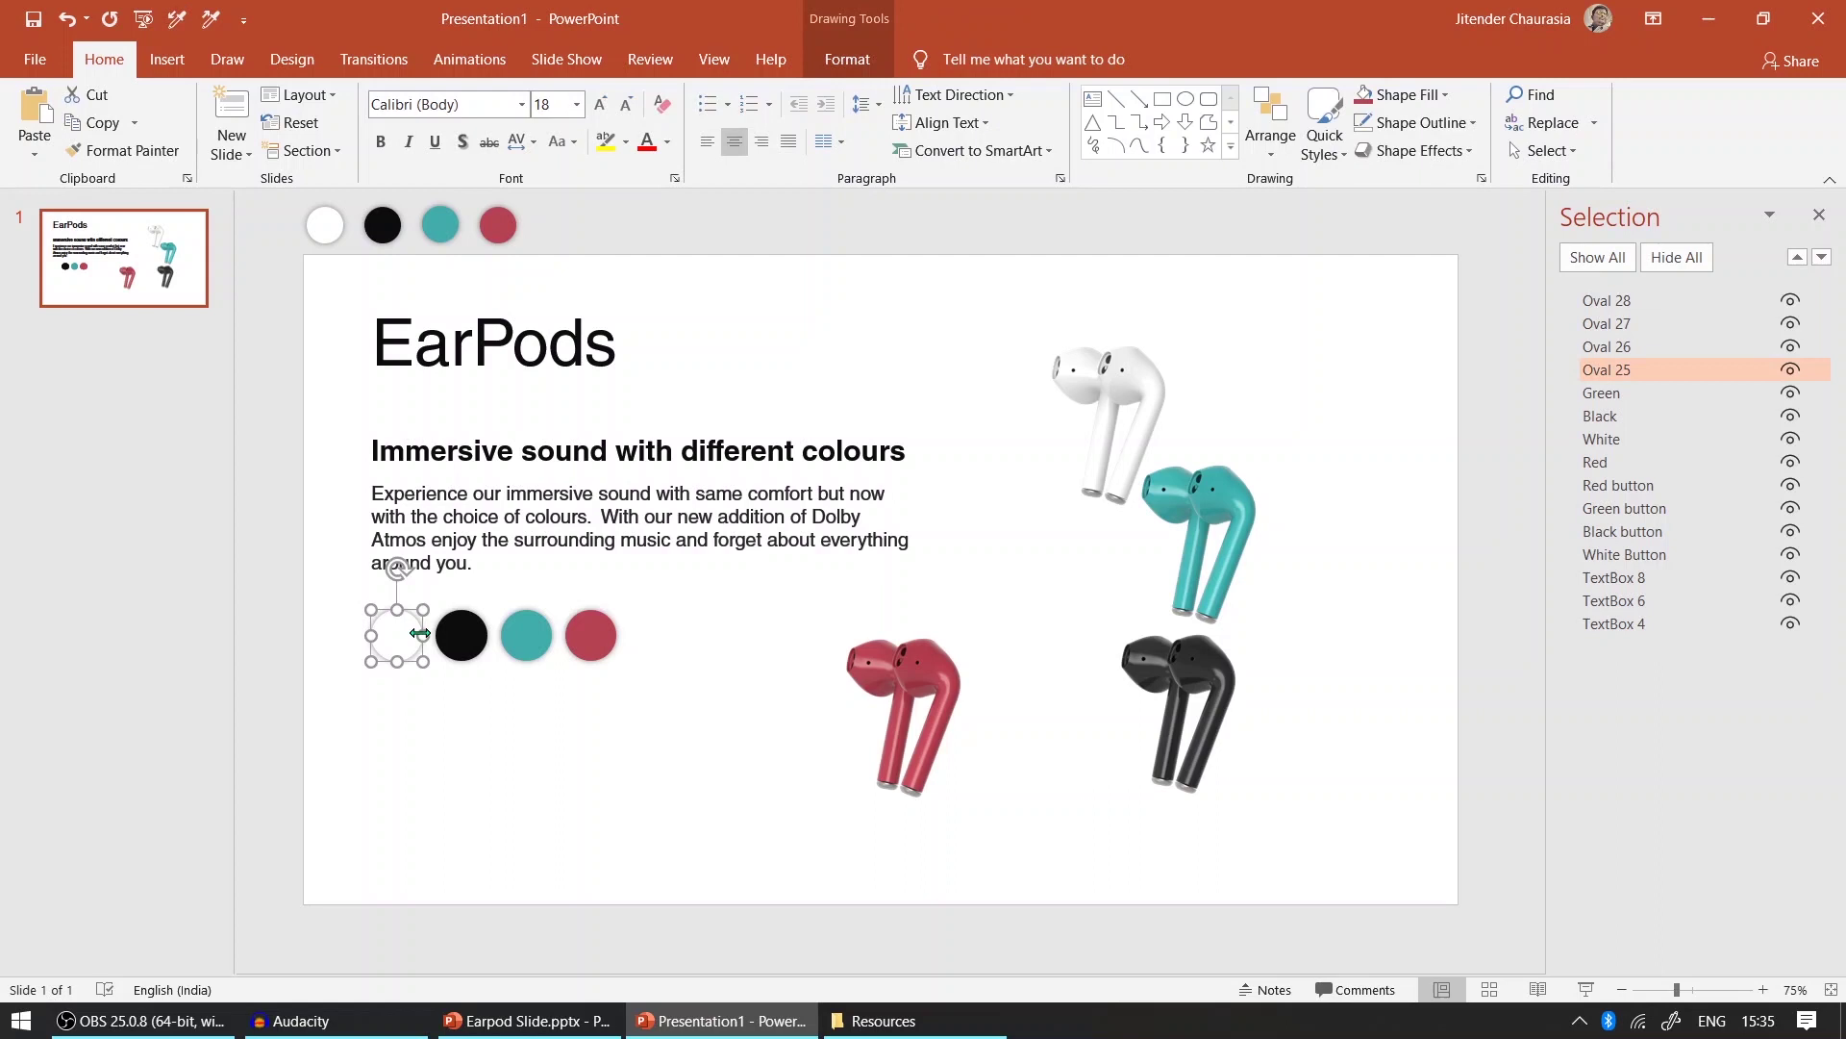
- Use Format Background to give the slide a very light grey solid fill
{"action": "left_click", "coordinate": [419, 704]}
{"action": "right_click", "coordinate": [420, 703]}
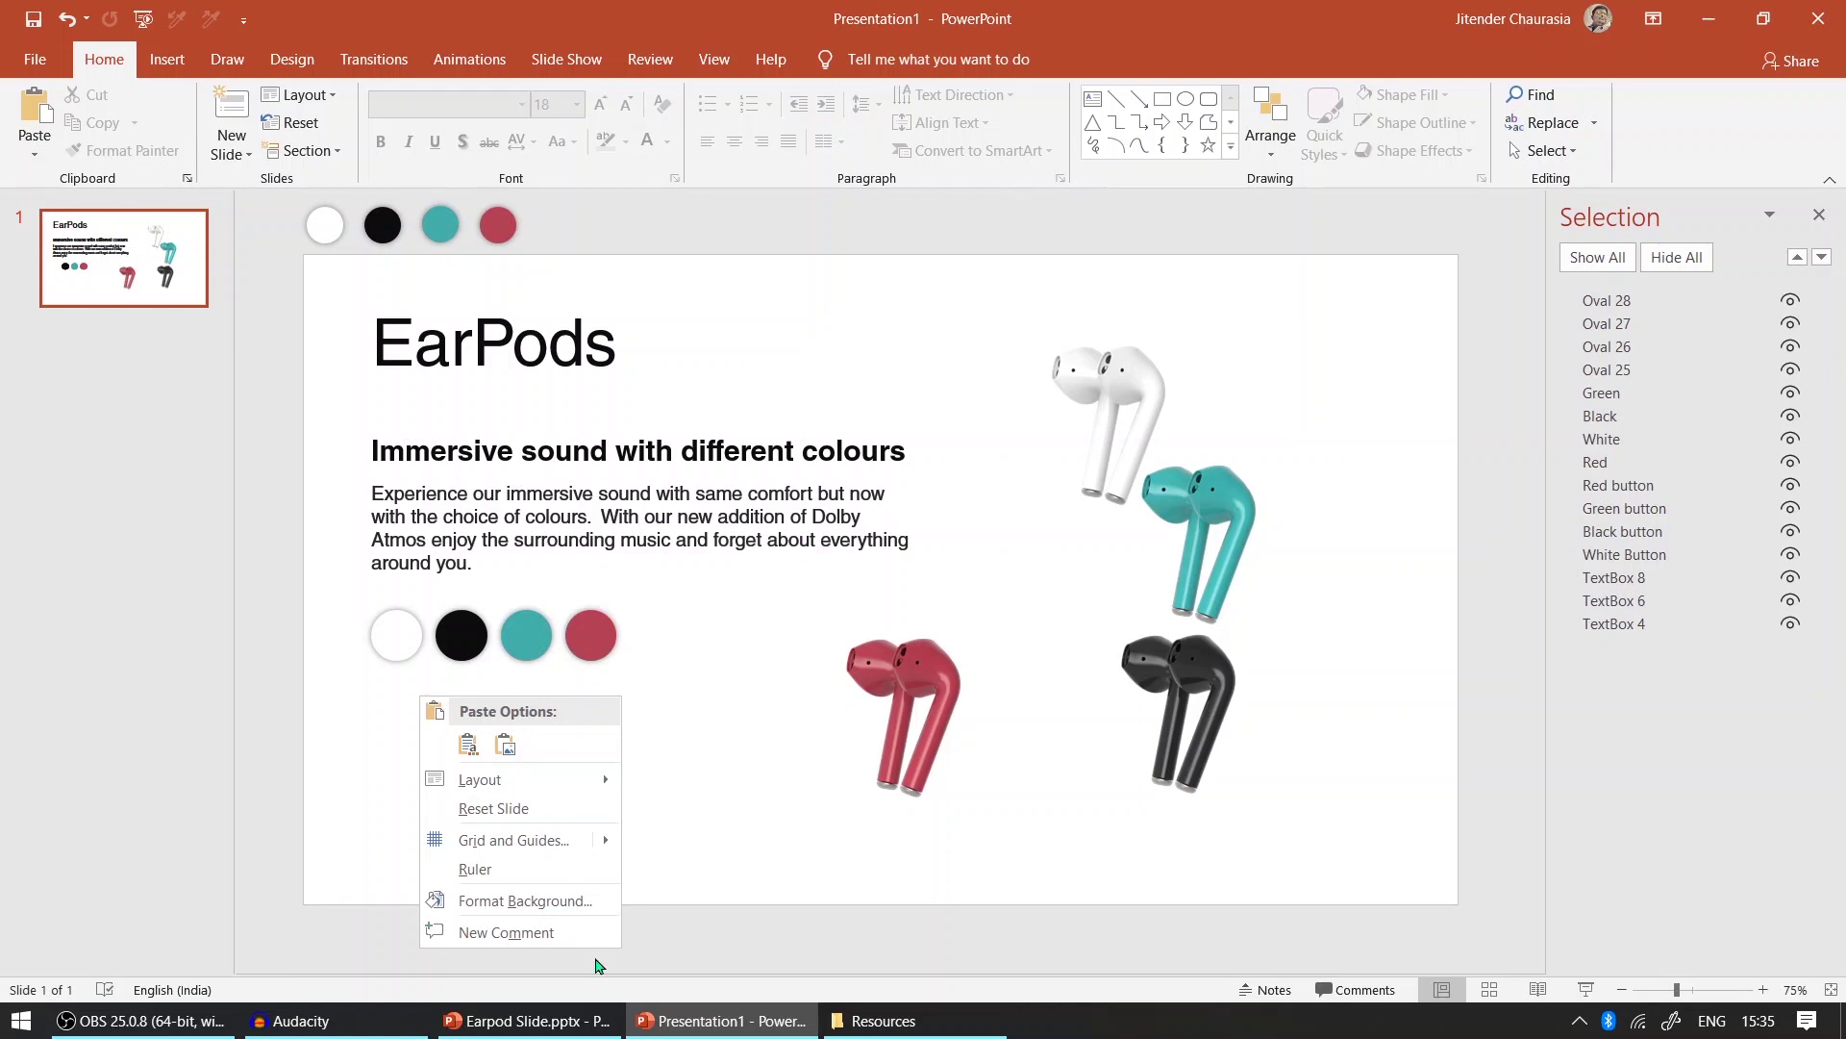
{"action": "left_click", "coordinate": [597, 904]}
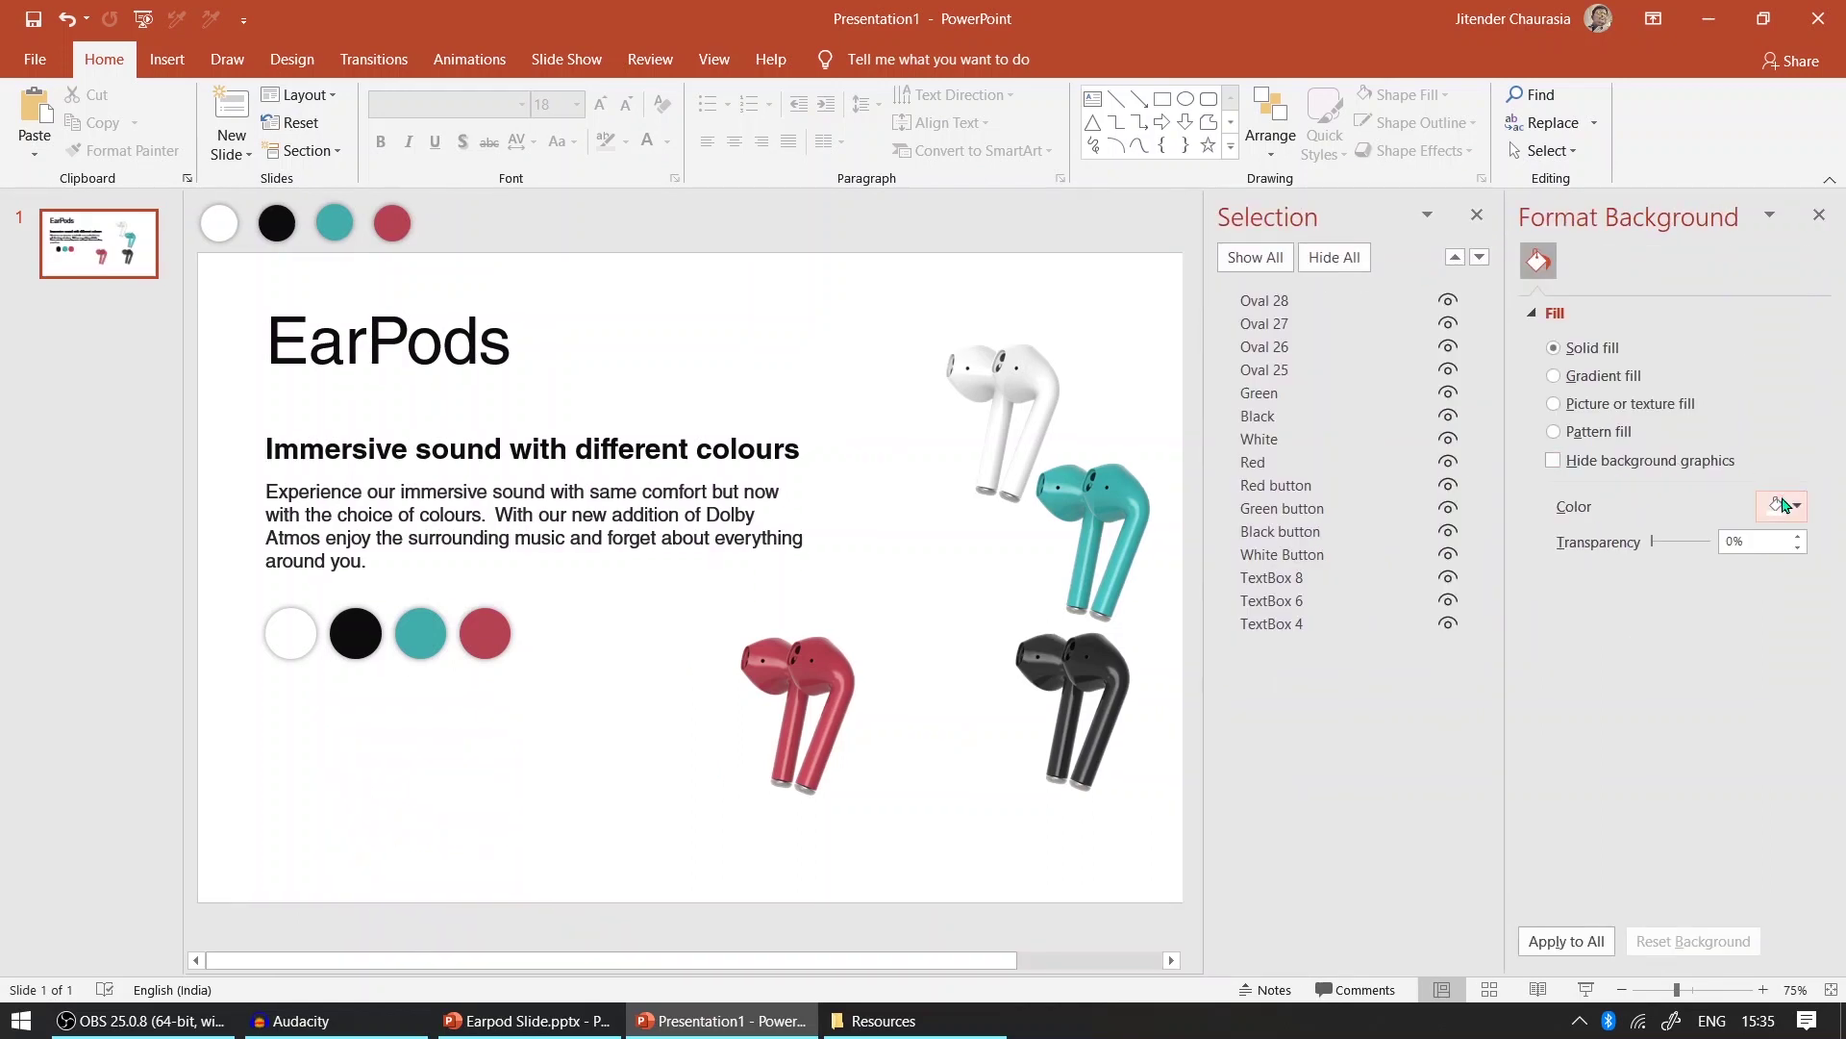
{"action": "left_click", "coordinate": [1784, 505]}
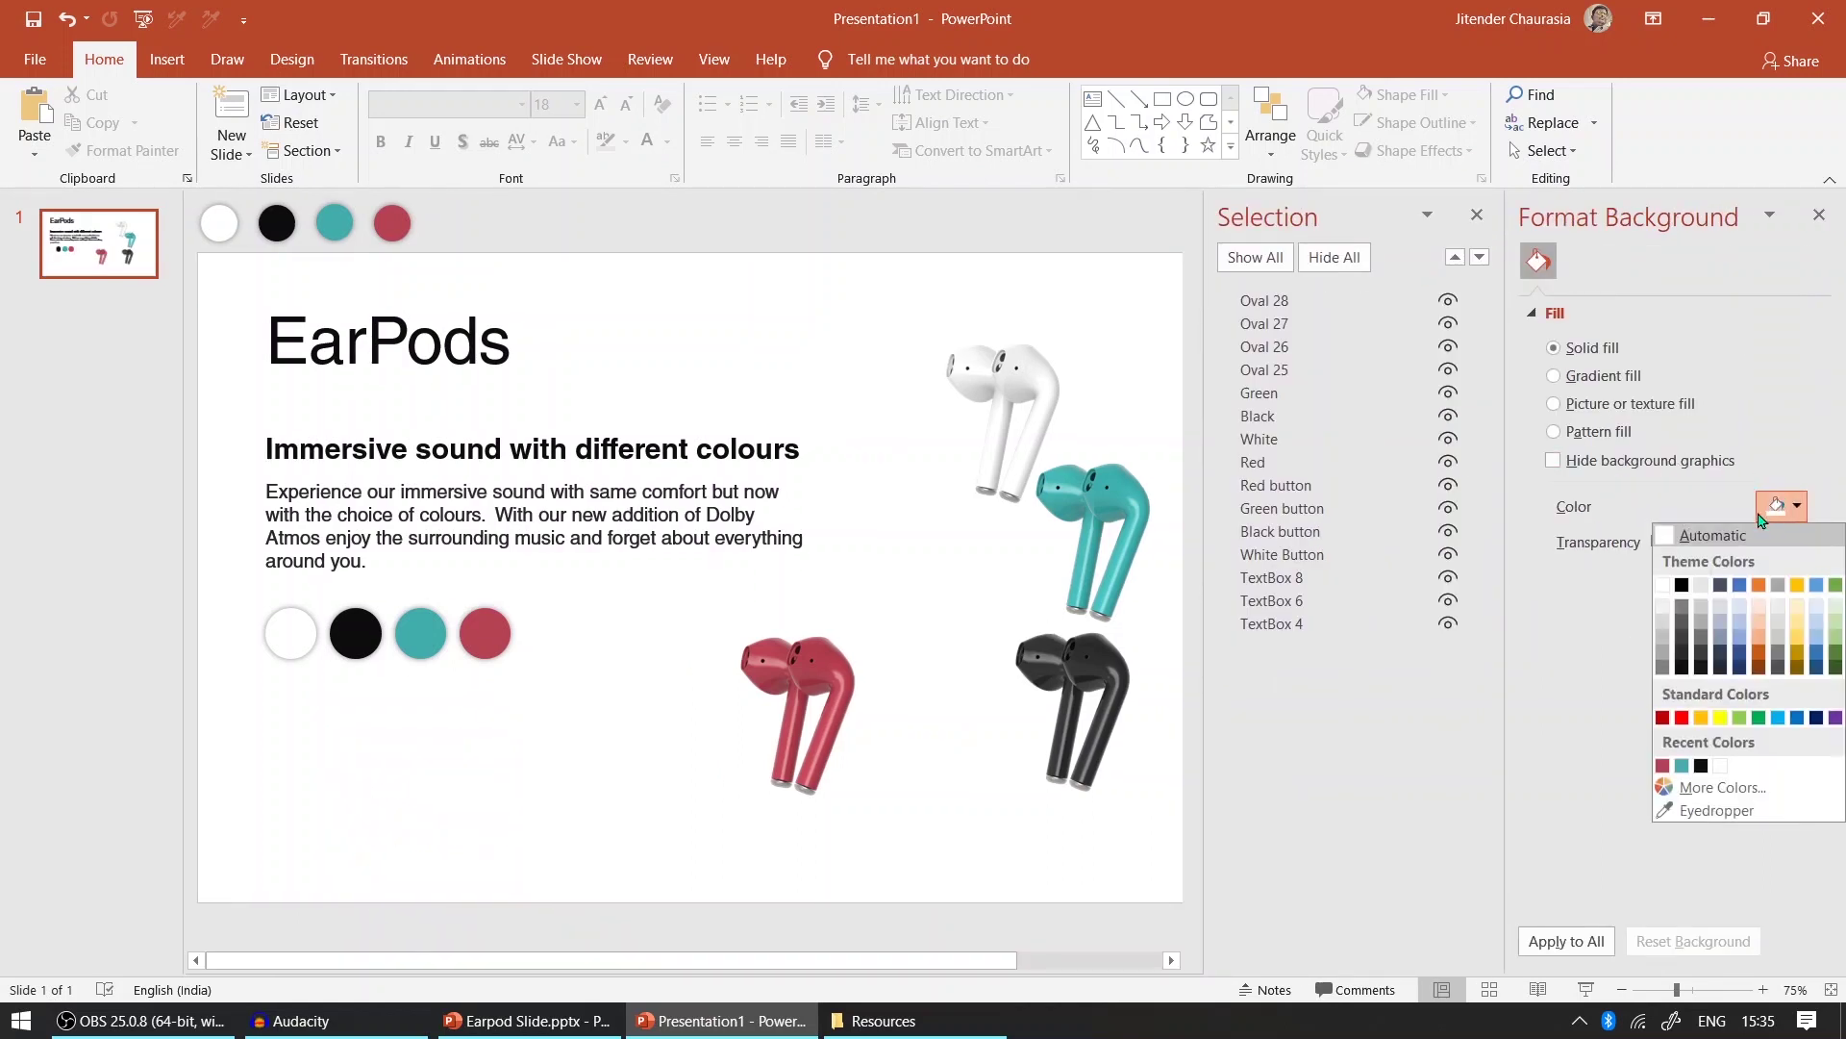
{"action": "left_click", "coordinate": [1665, 605]}
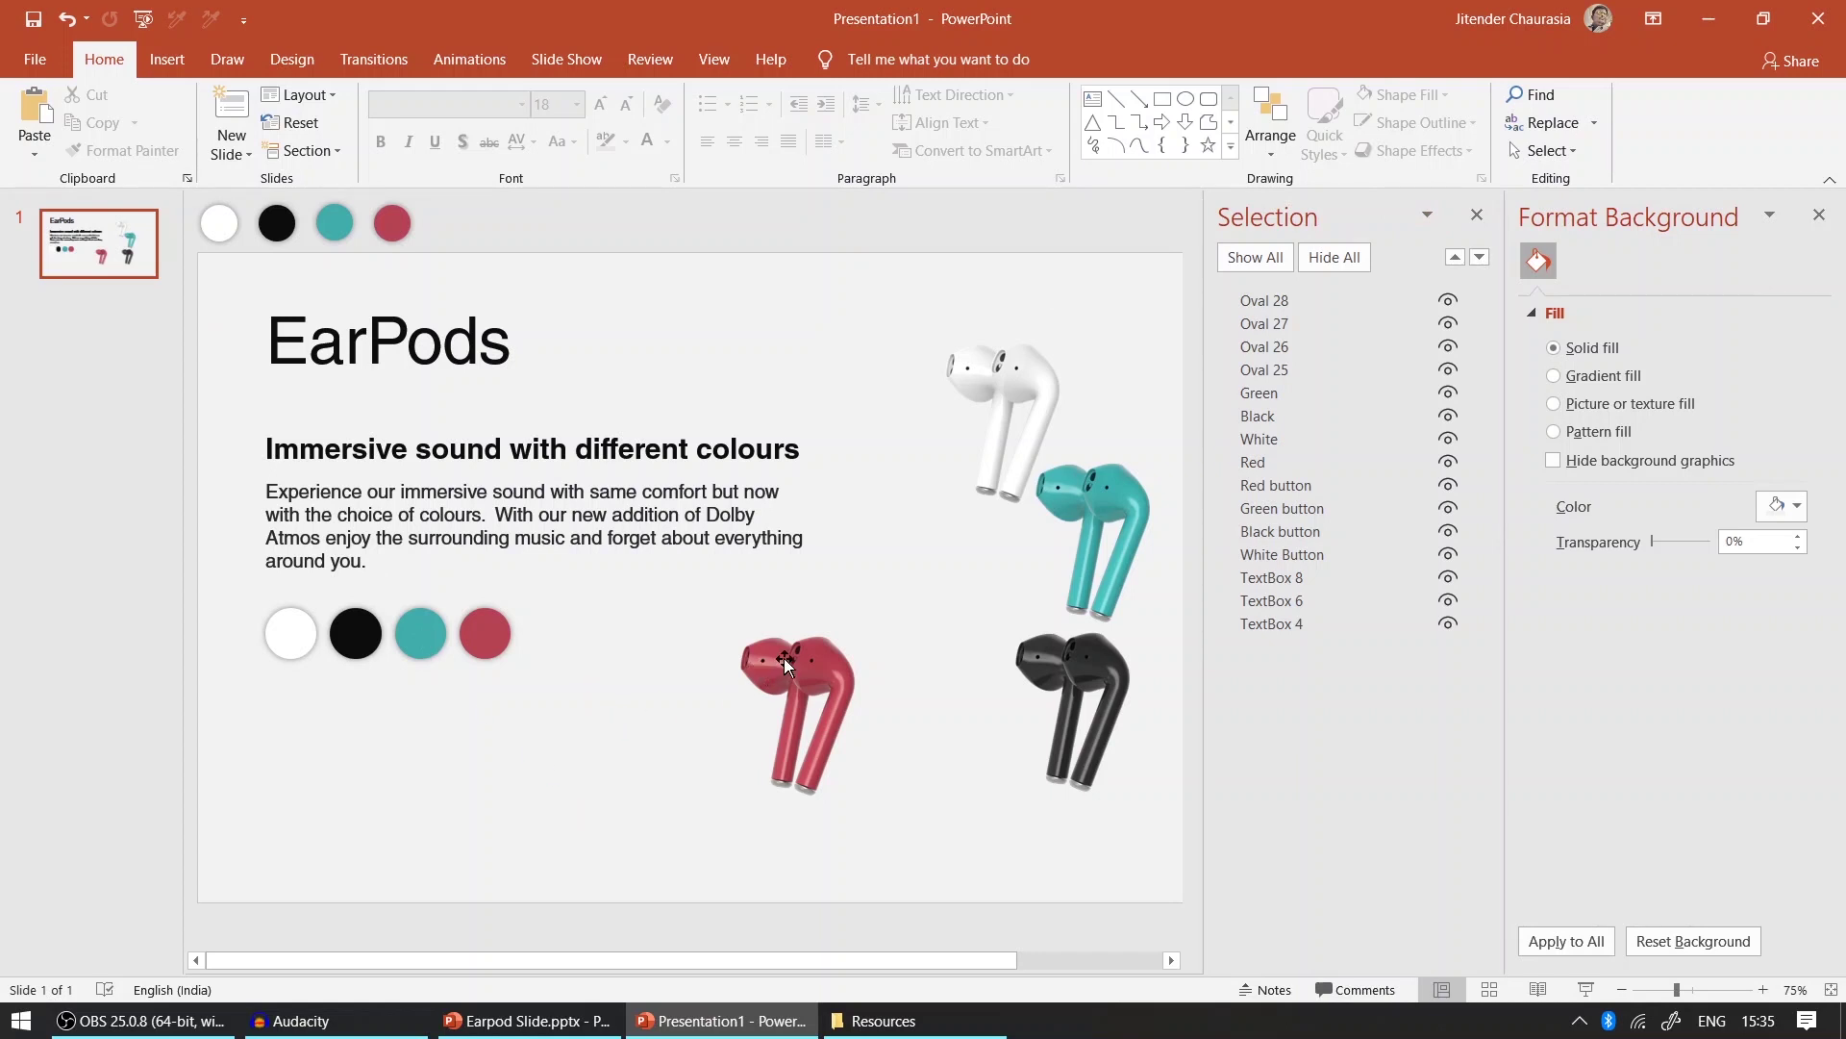
- Select all four earpod pictures and move them up and to the left
{"action": "left_click", "coordinate": [1025, 390]}
{"action": "left_click", "coordinate": [833, 685], "text": "ctrl"}
{"action": "left_click", "coordinate": [1098, 586], "text": "ctrl"}
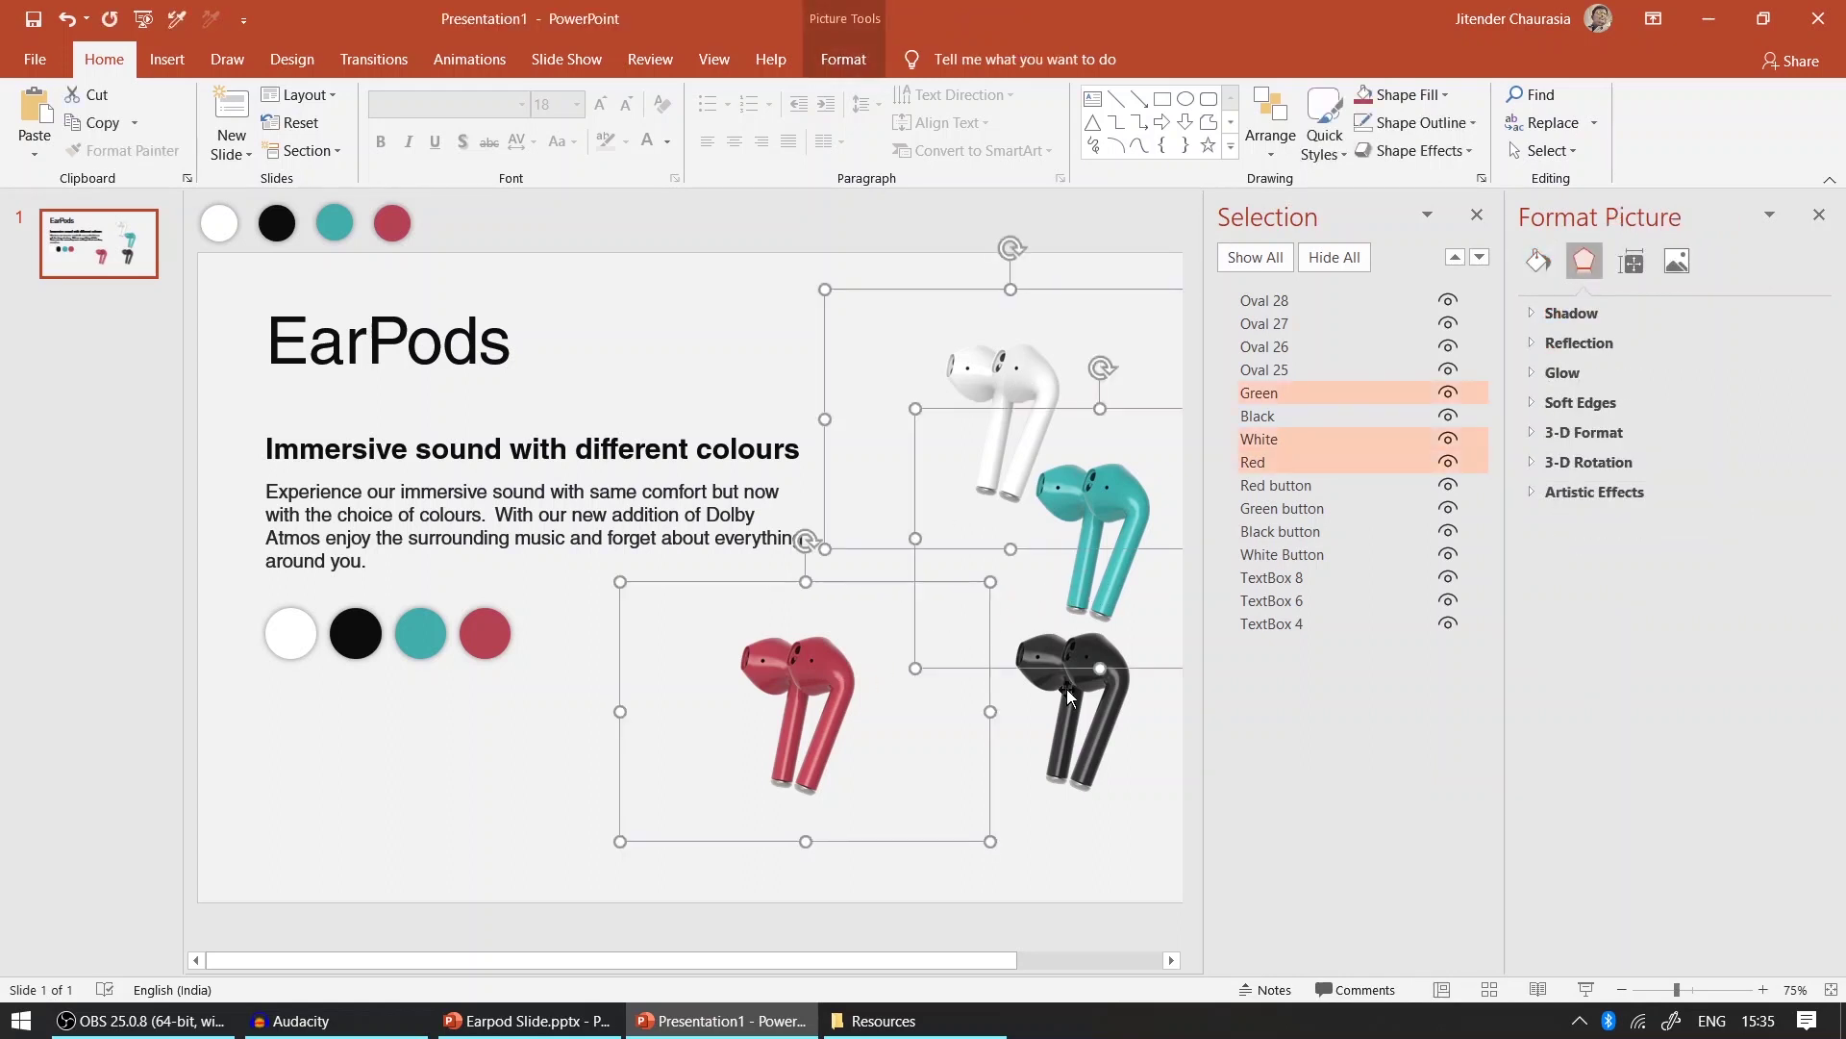
{"action": "left_click", "coordinate": [1069, 694], "text": "ctrl"}
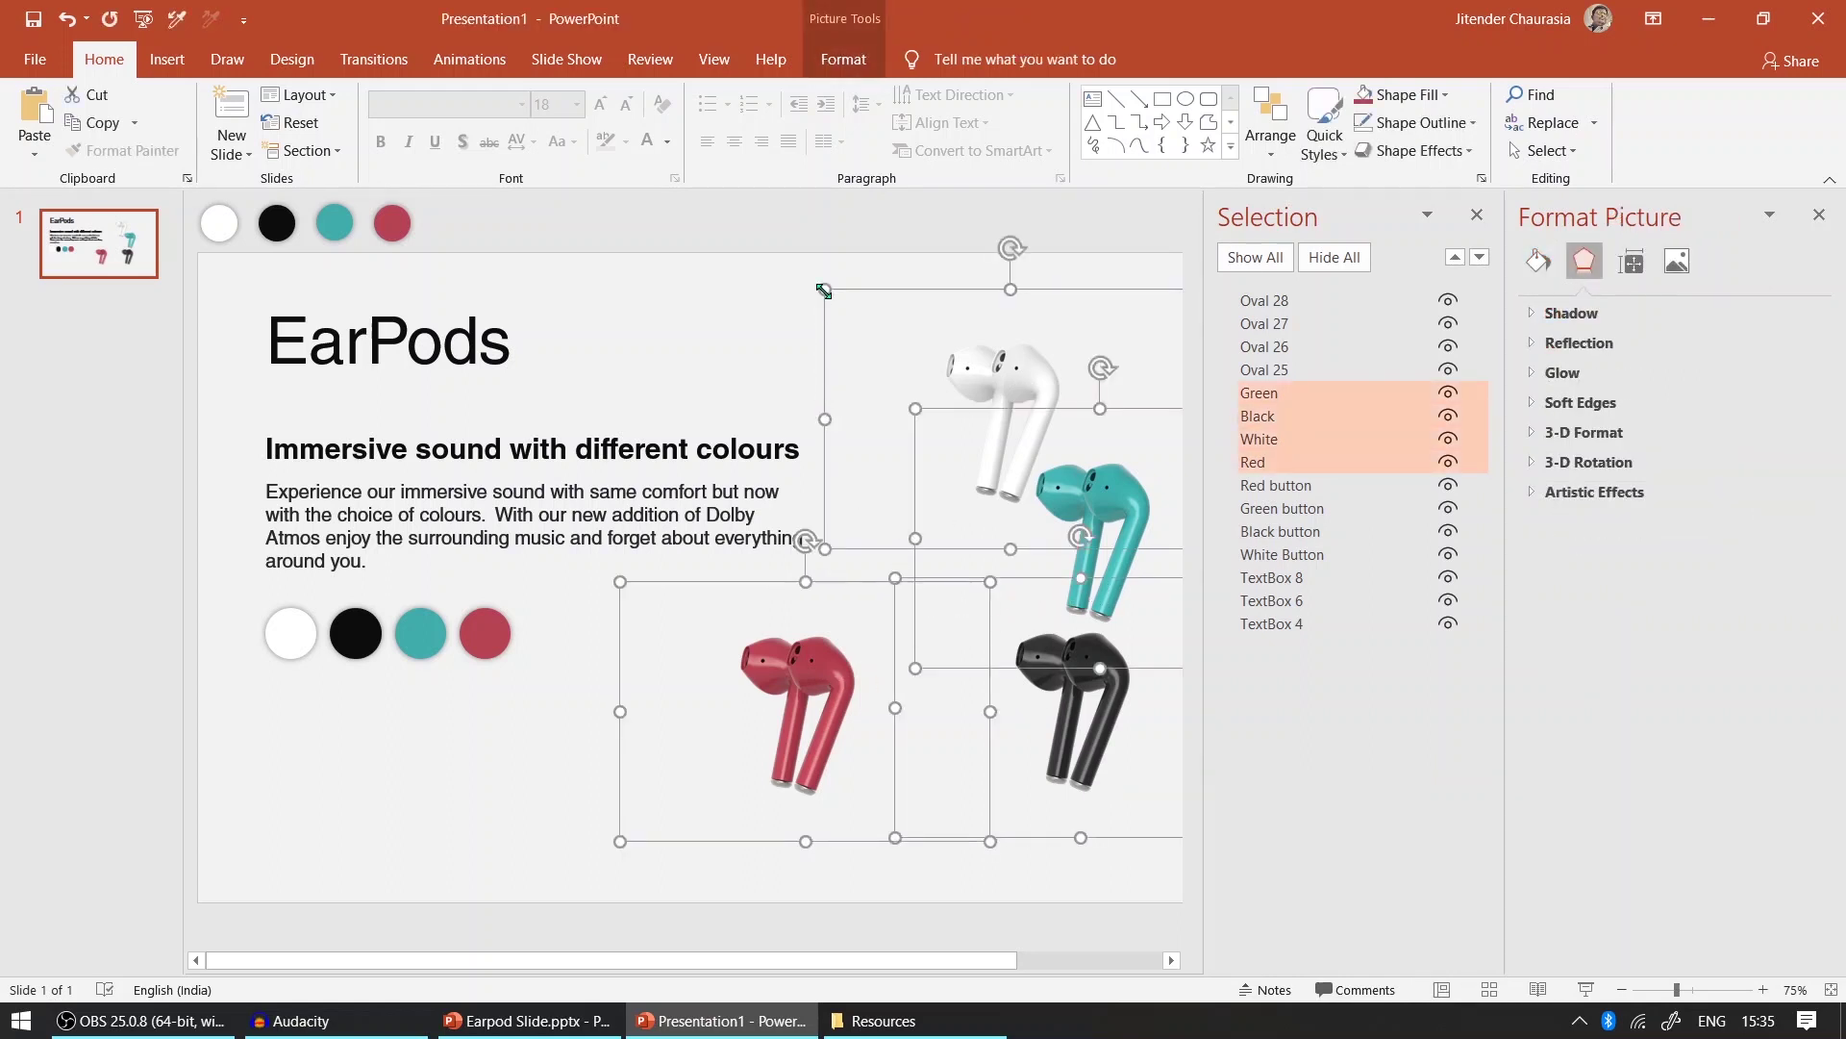
{"action": "left_click_drag", "start_coordinate": [824, 289], "coordinate": [729, 228]}
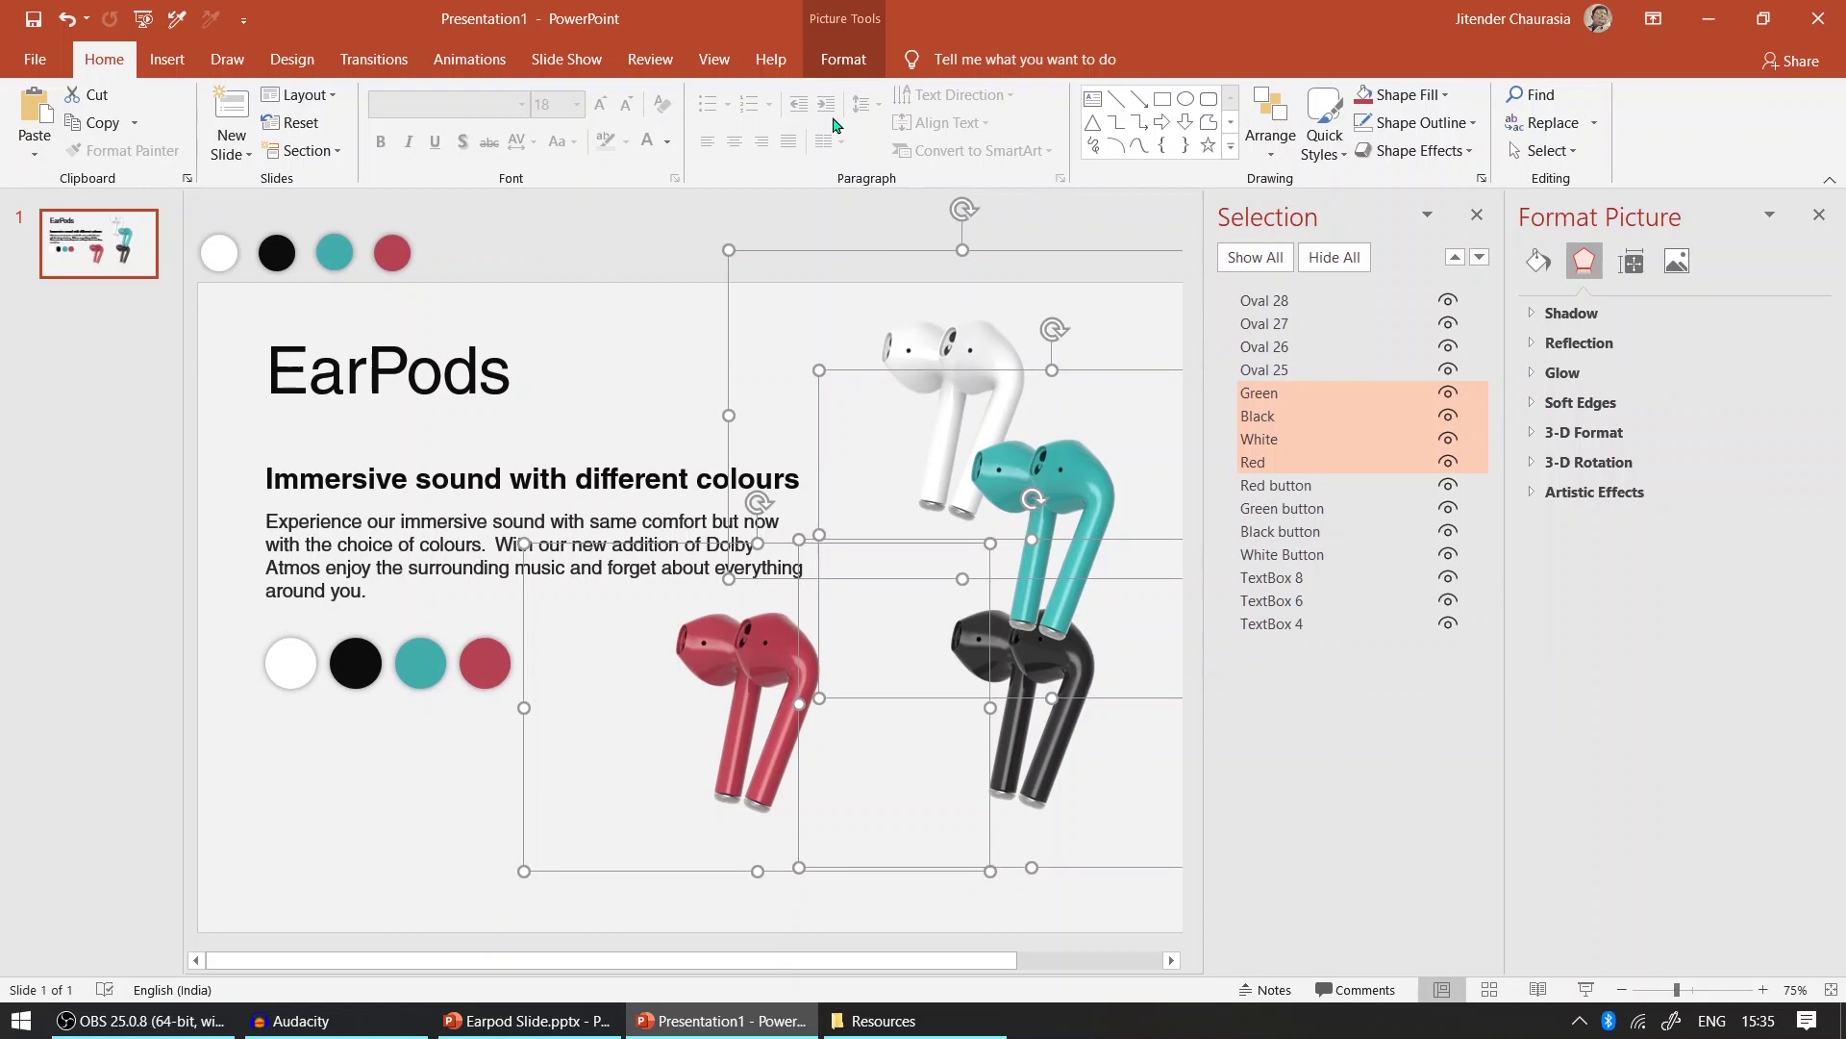
- Align the four earpods Middle and Center so they stack on one point
{"action": "left_click", "coordinate": [850, 65]}
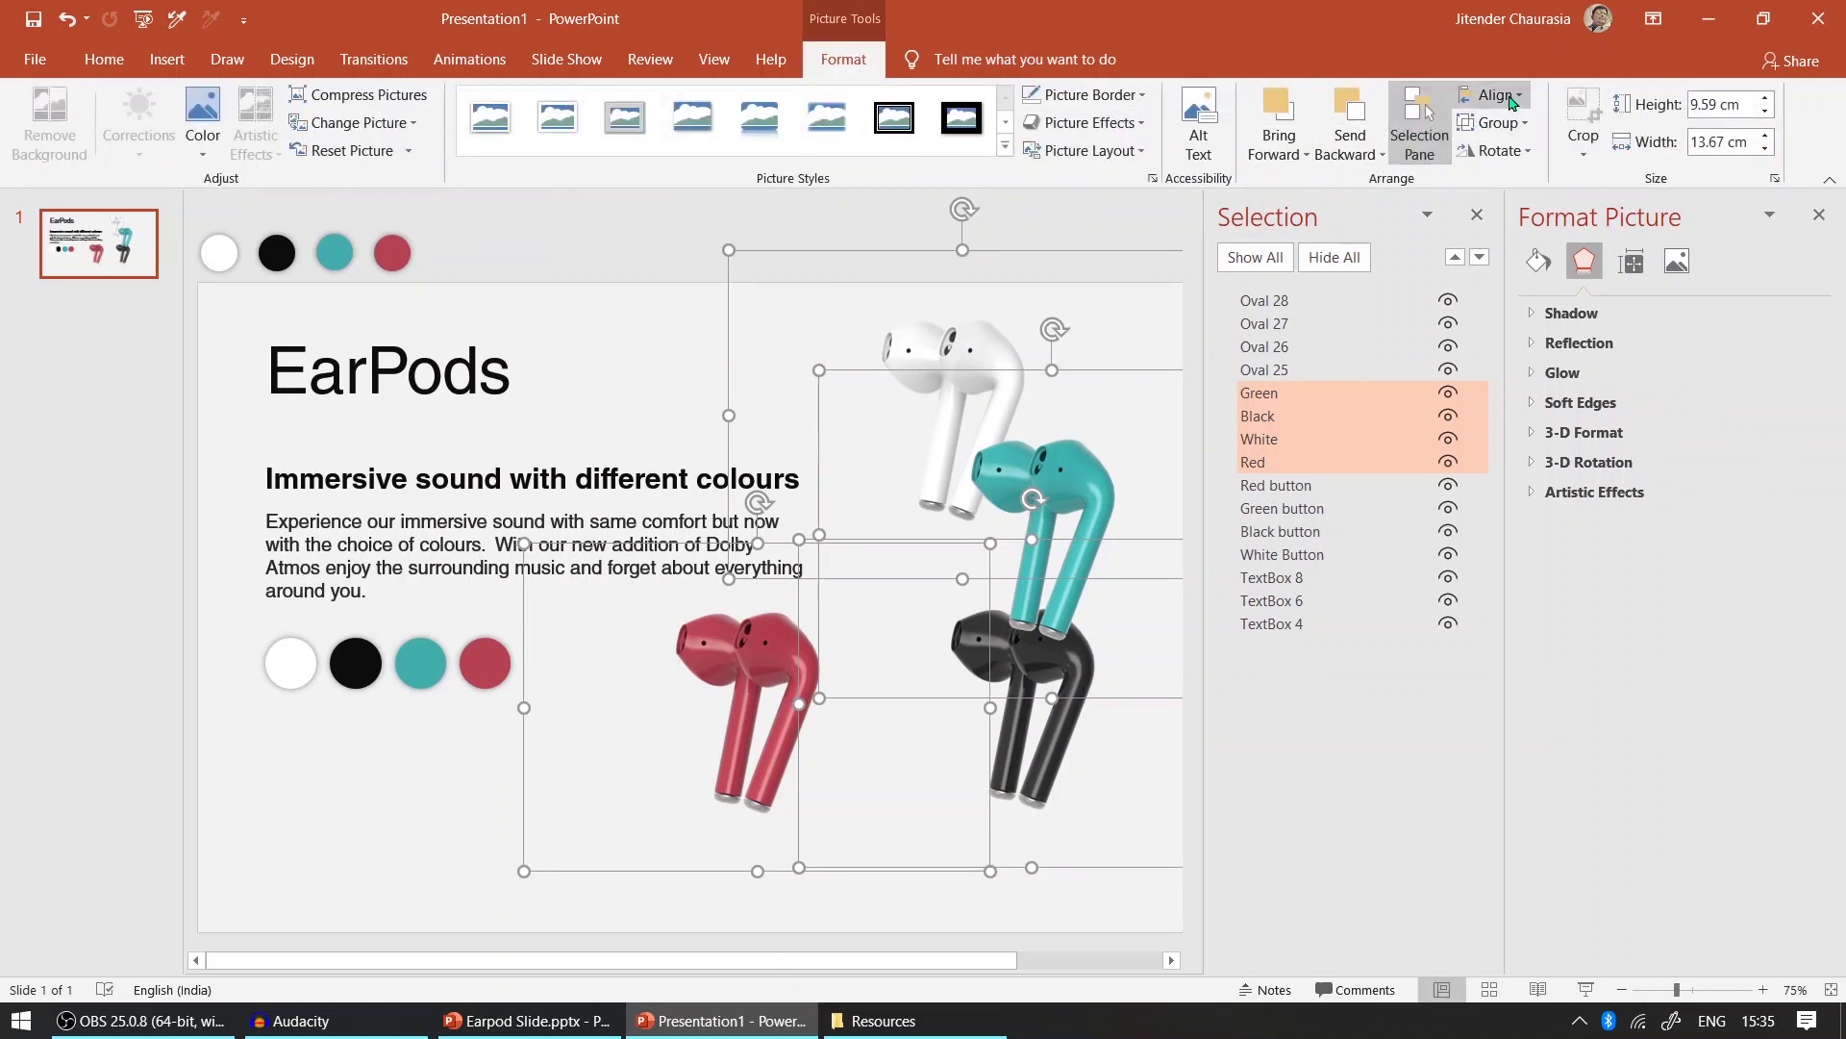
{"action": "left_click", "coordinate": [1495, 96]}
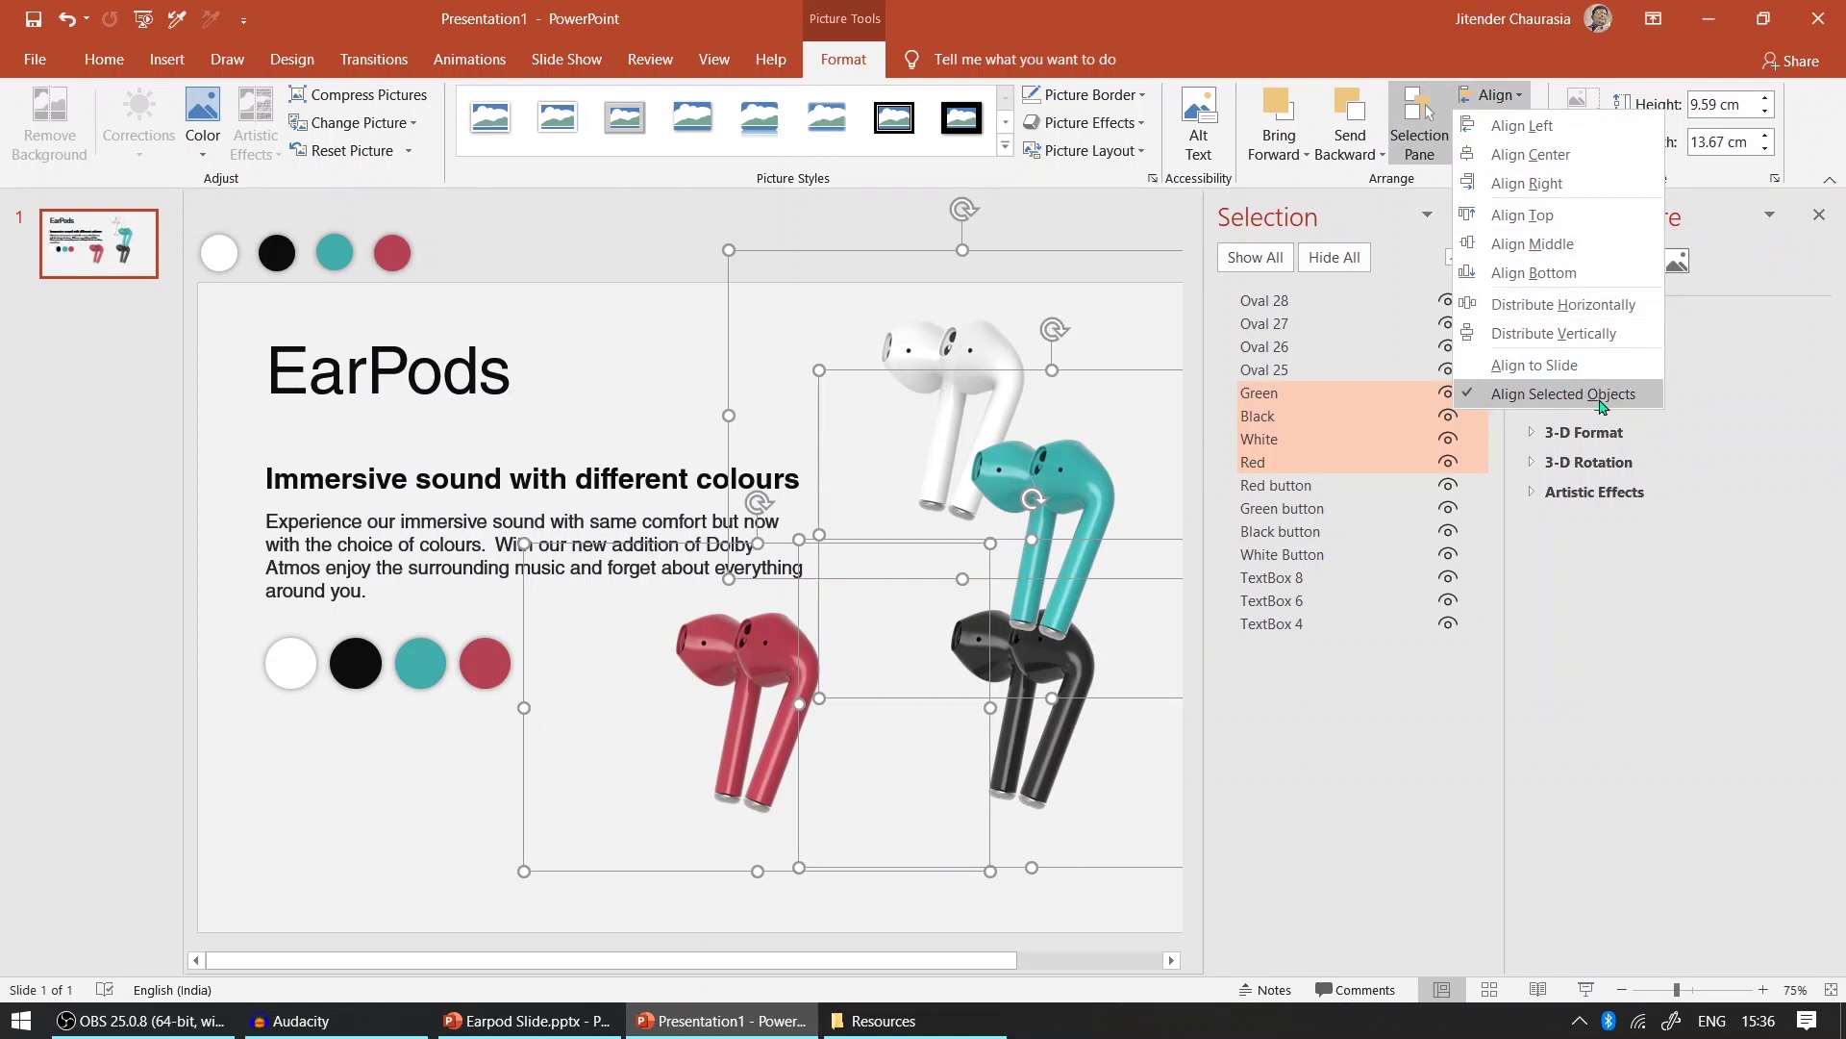
{"action": "left_click", "coordinate": [1557, 246]}
{"action": "left_click", "coordinate": [1493, 95]}
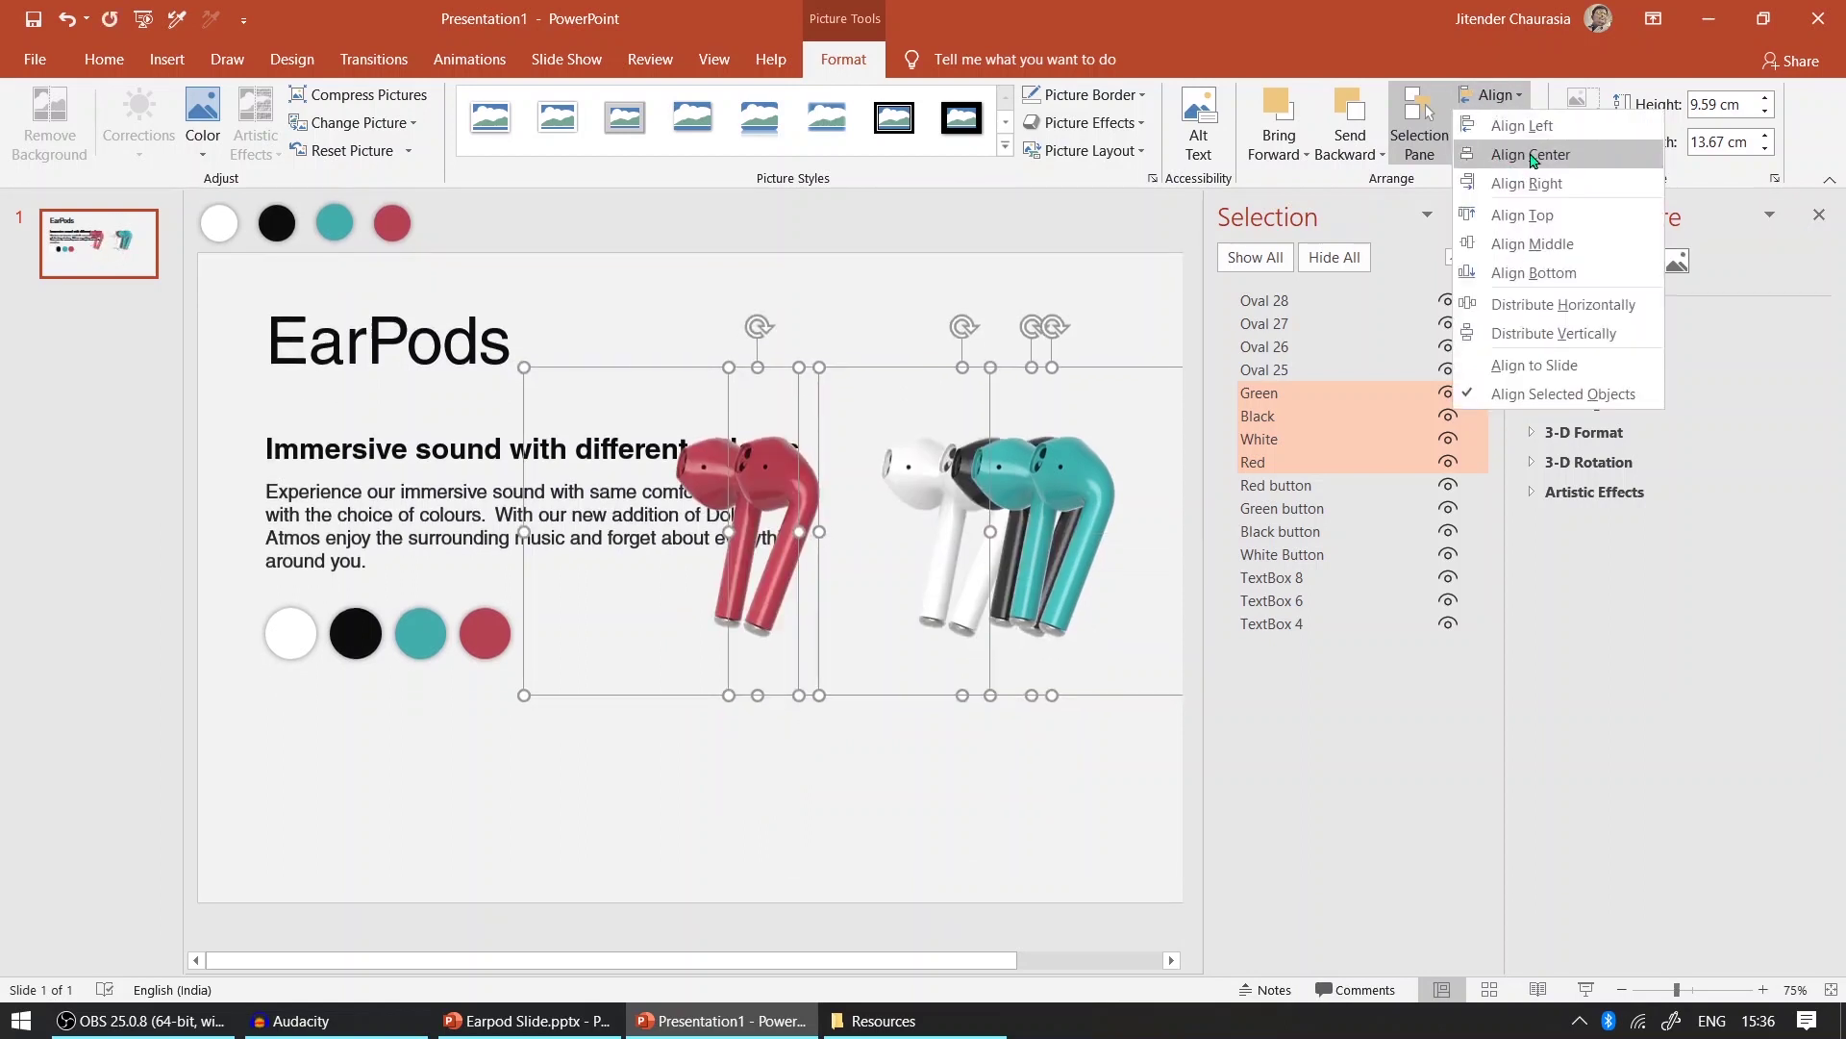
{"action": "left_click", "coordinate": [1533, 157]}
{"action": "left_click", "coordinate": [1043, 801]}
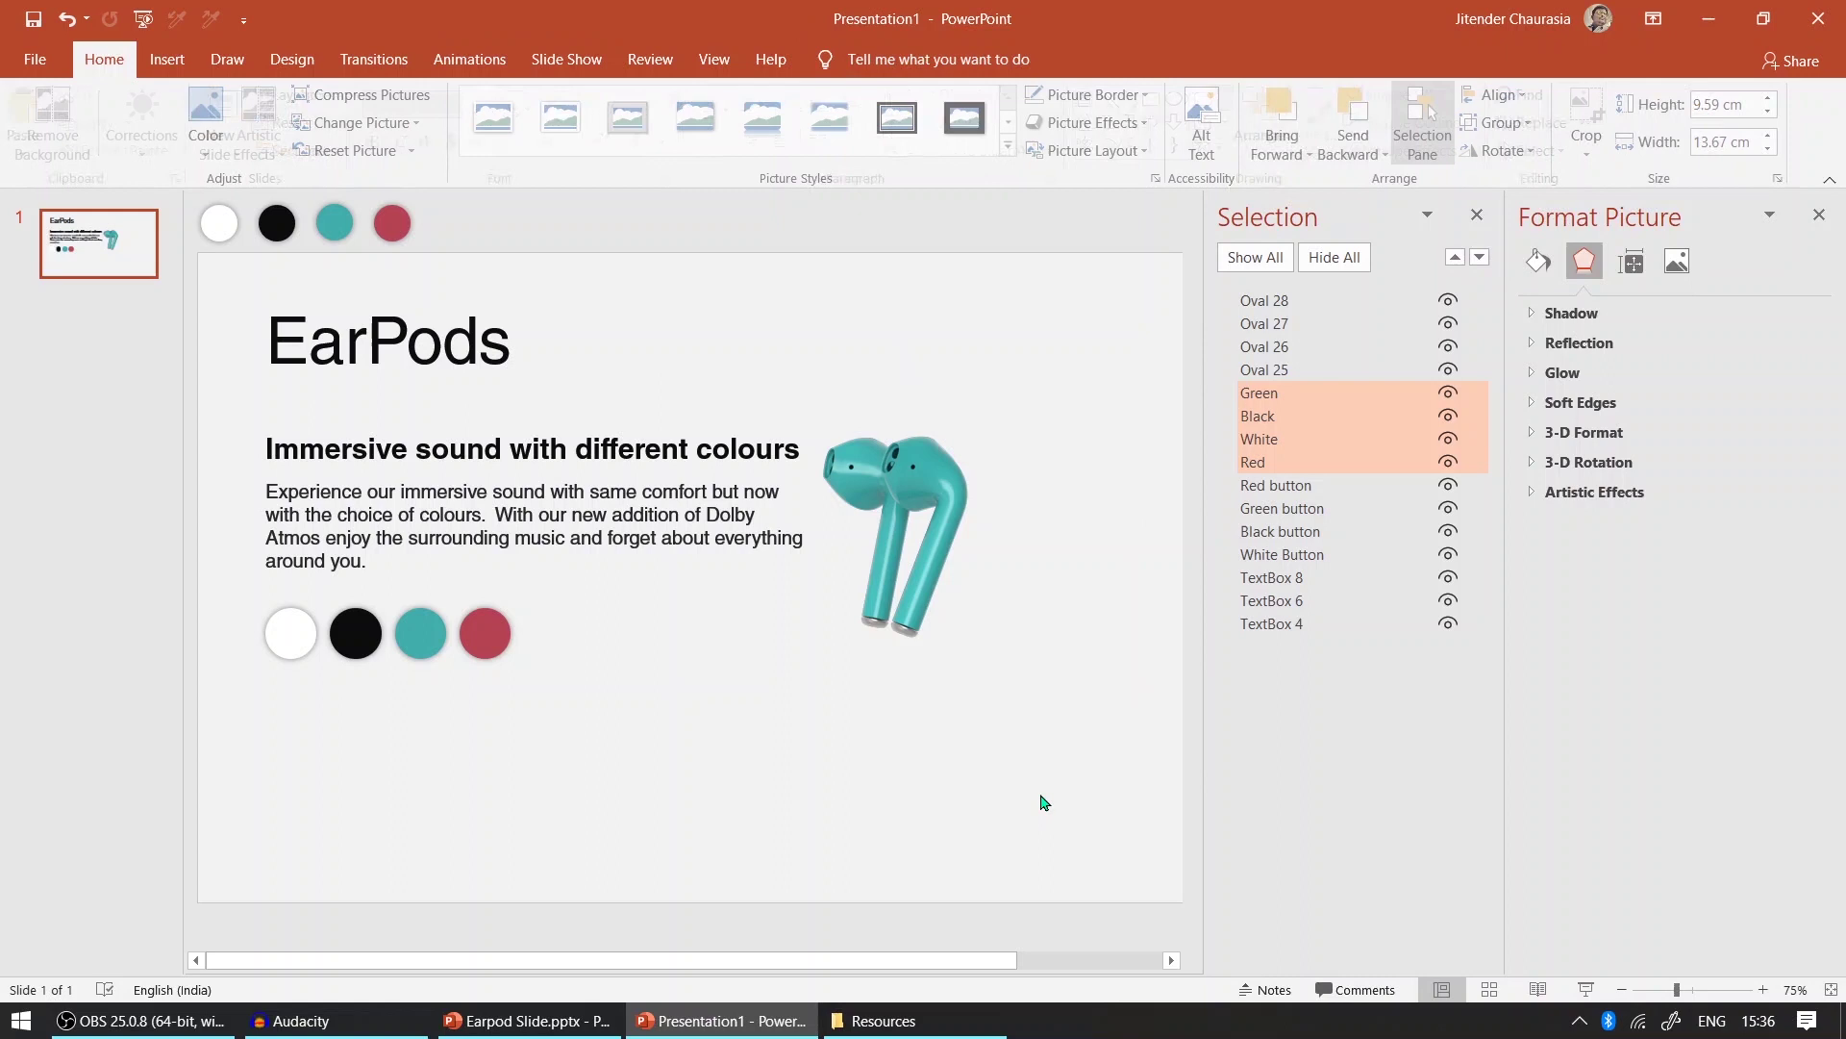
- Move the stacked earpods slightly right and down
{"action": "left_click", "coordinate": [931, 513]}
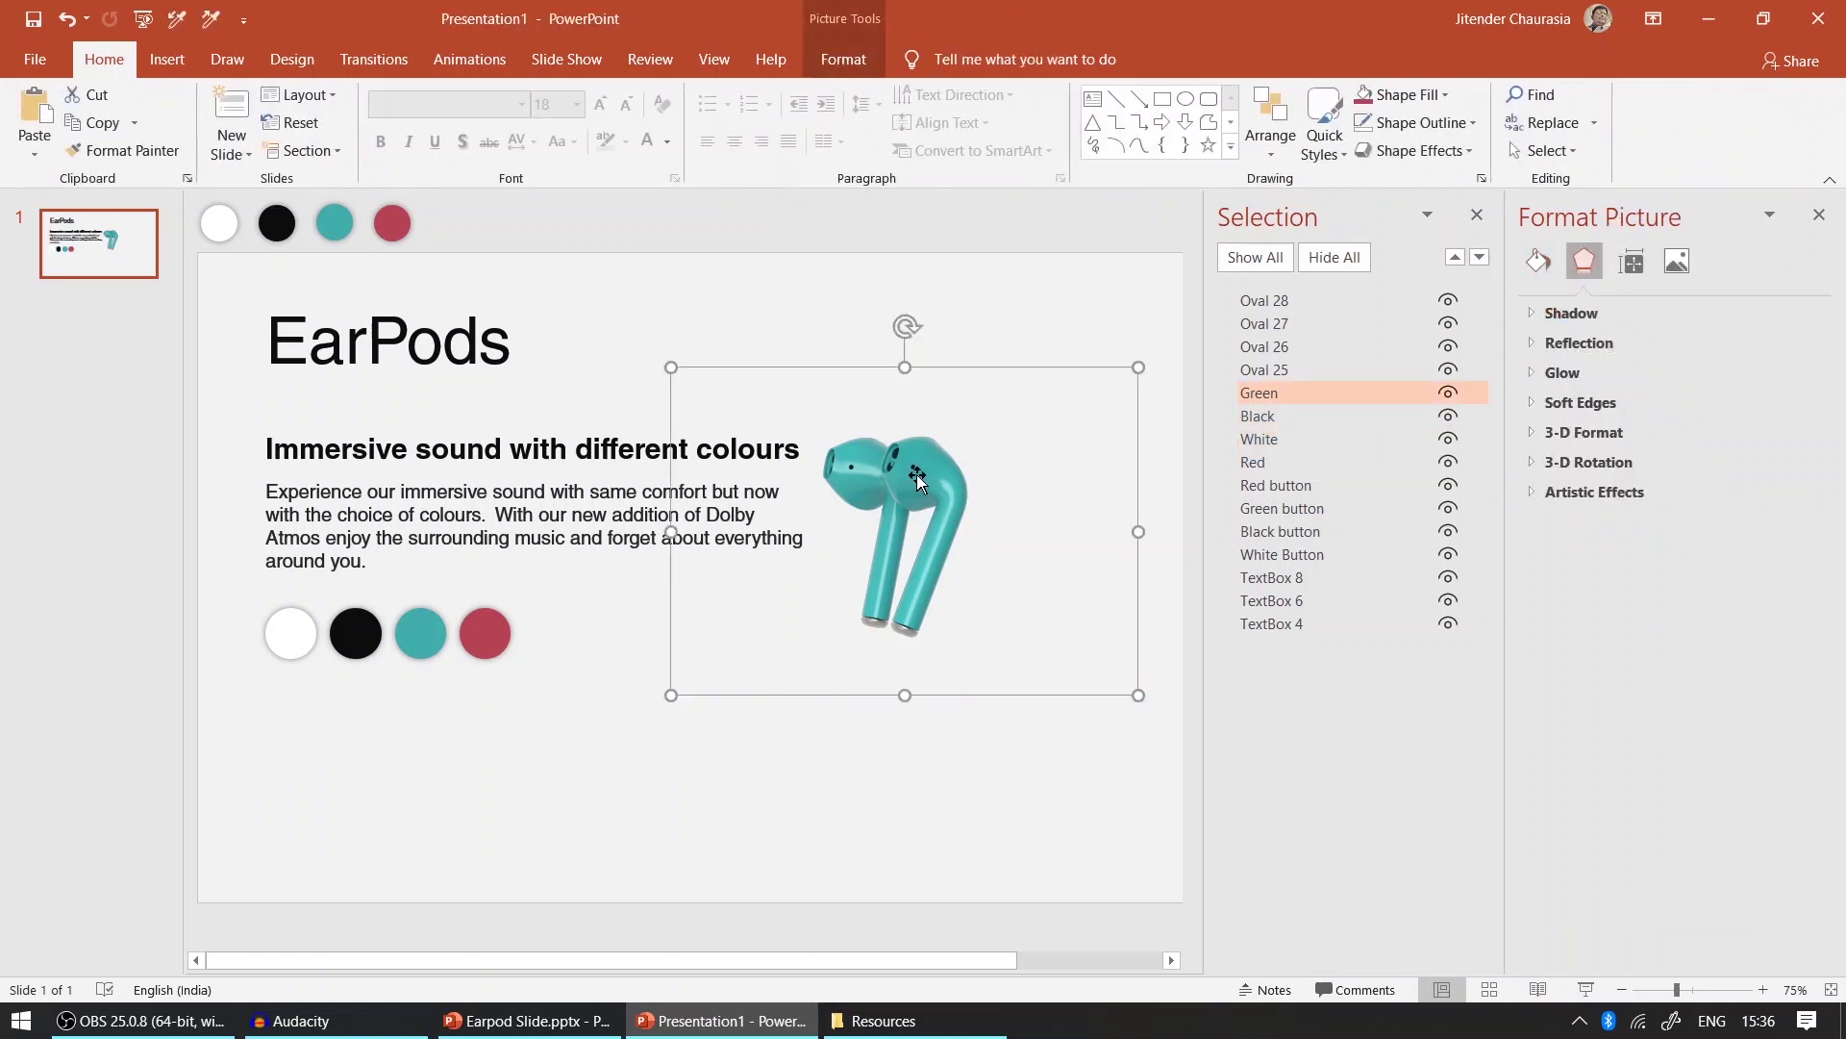
{"action": "left_click", "coordinate": [1304, 417], "text": "ctrl"}
{"action": "left_click", "coordinate": [1308, 462], "text": "shift"}
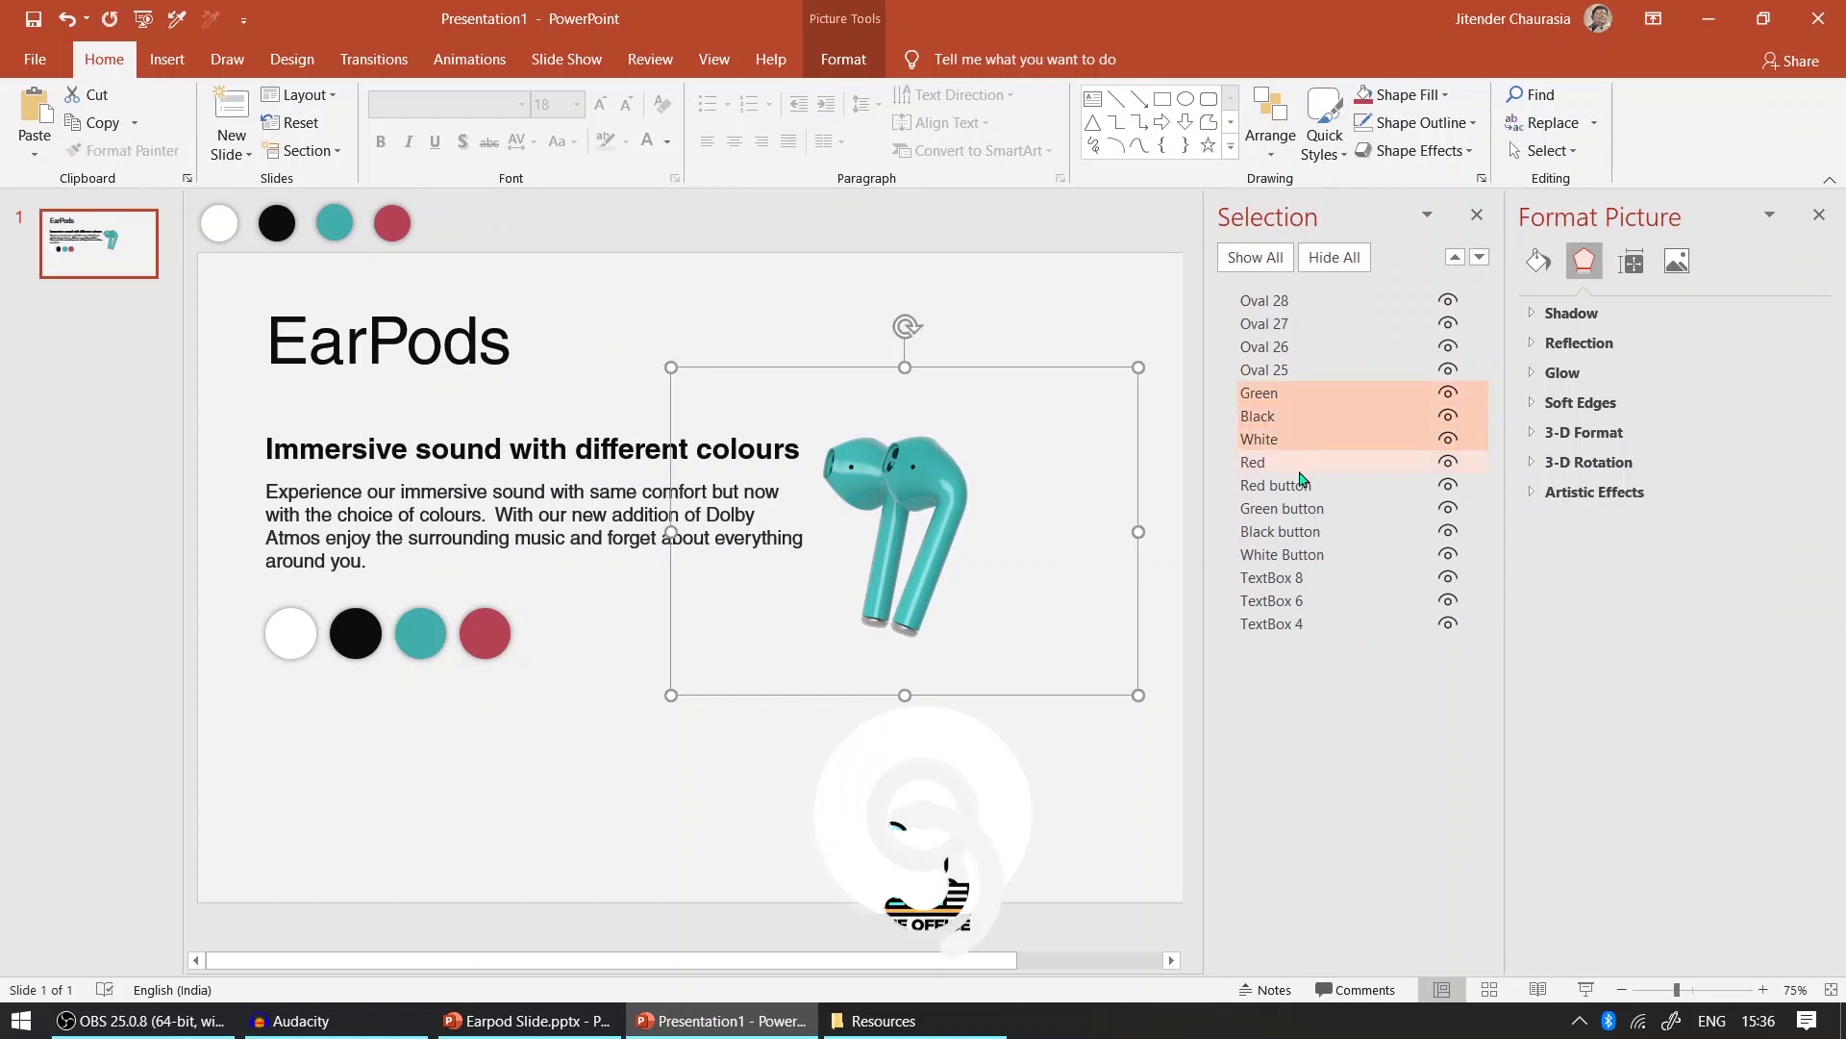
{"action": "left_click_drag", "start_coordinate": [908, 521], "coordinate": [1000, 533]}
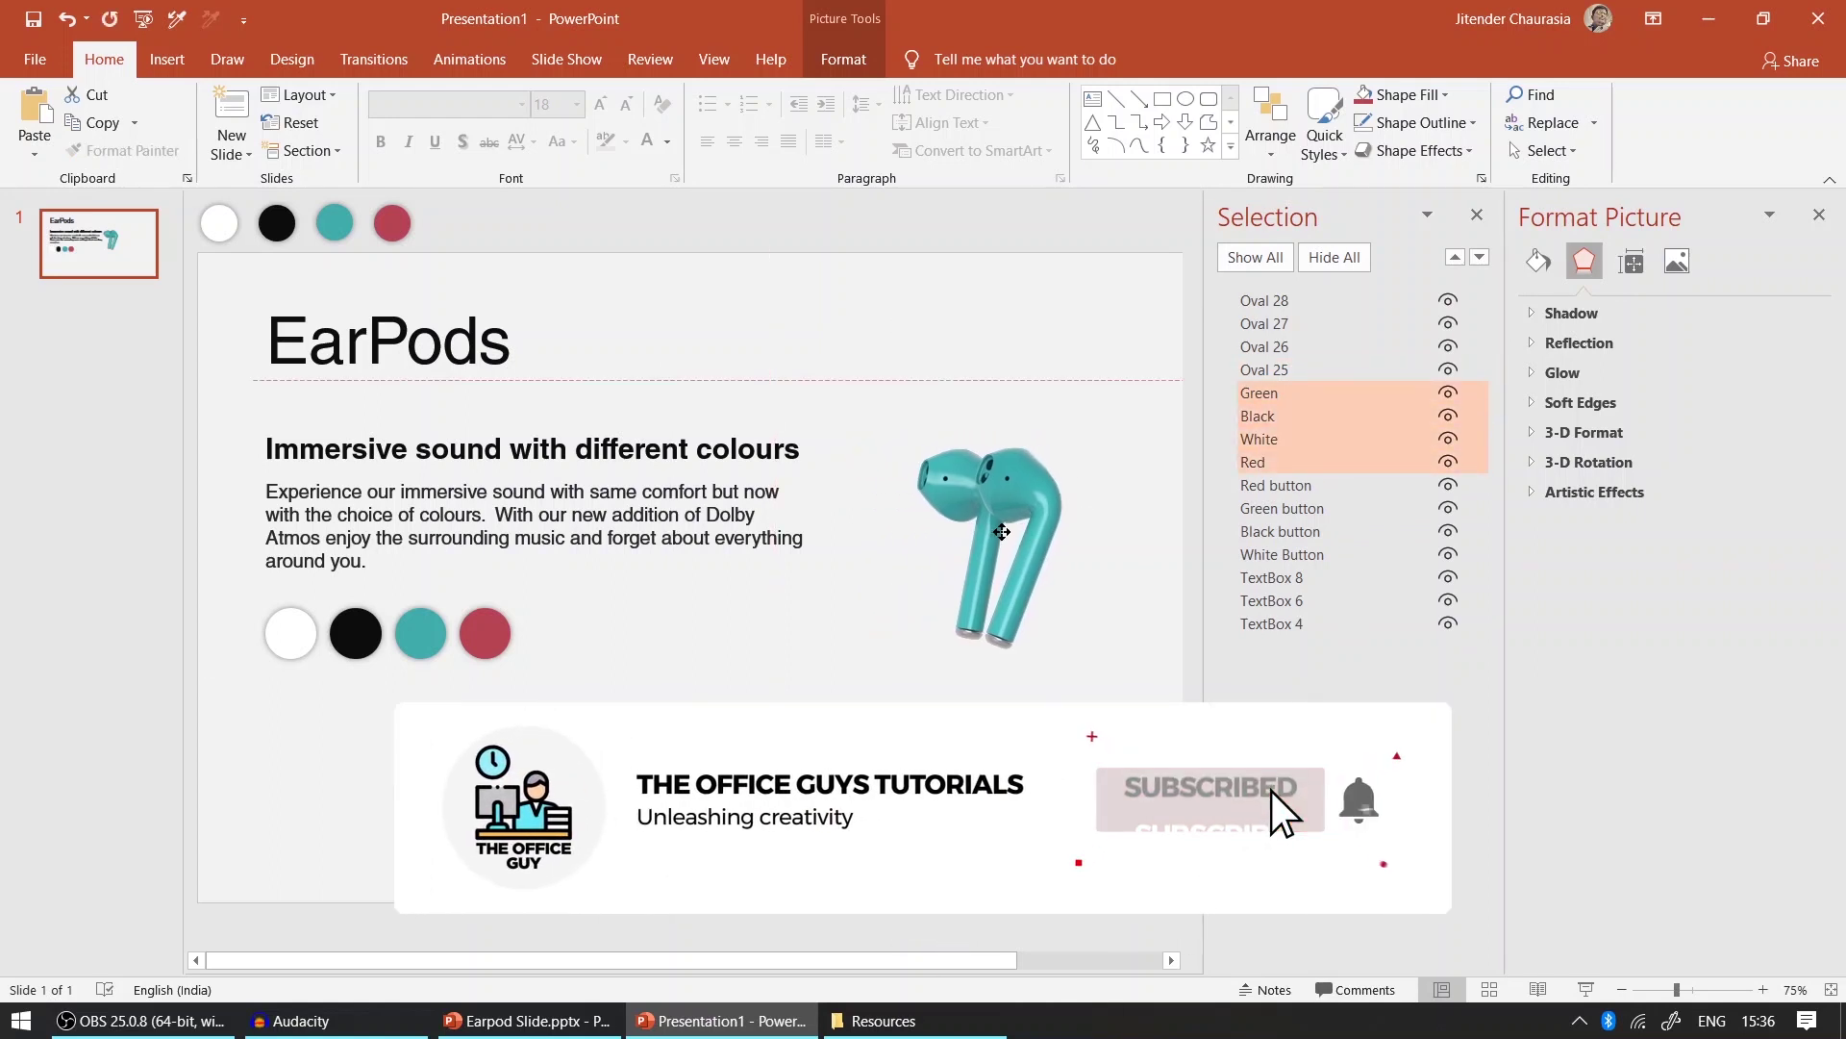
{"action": "left_click", "coordinate": [231, 684]}
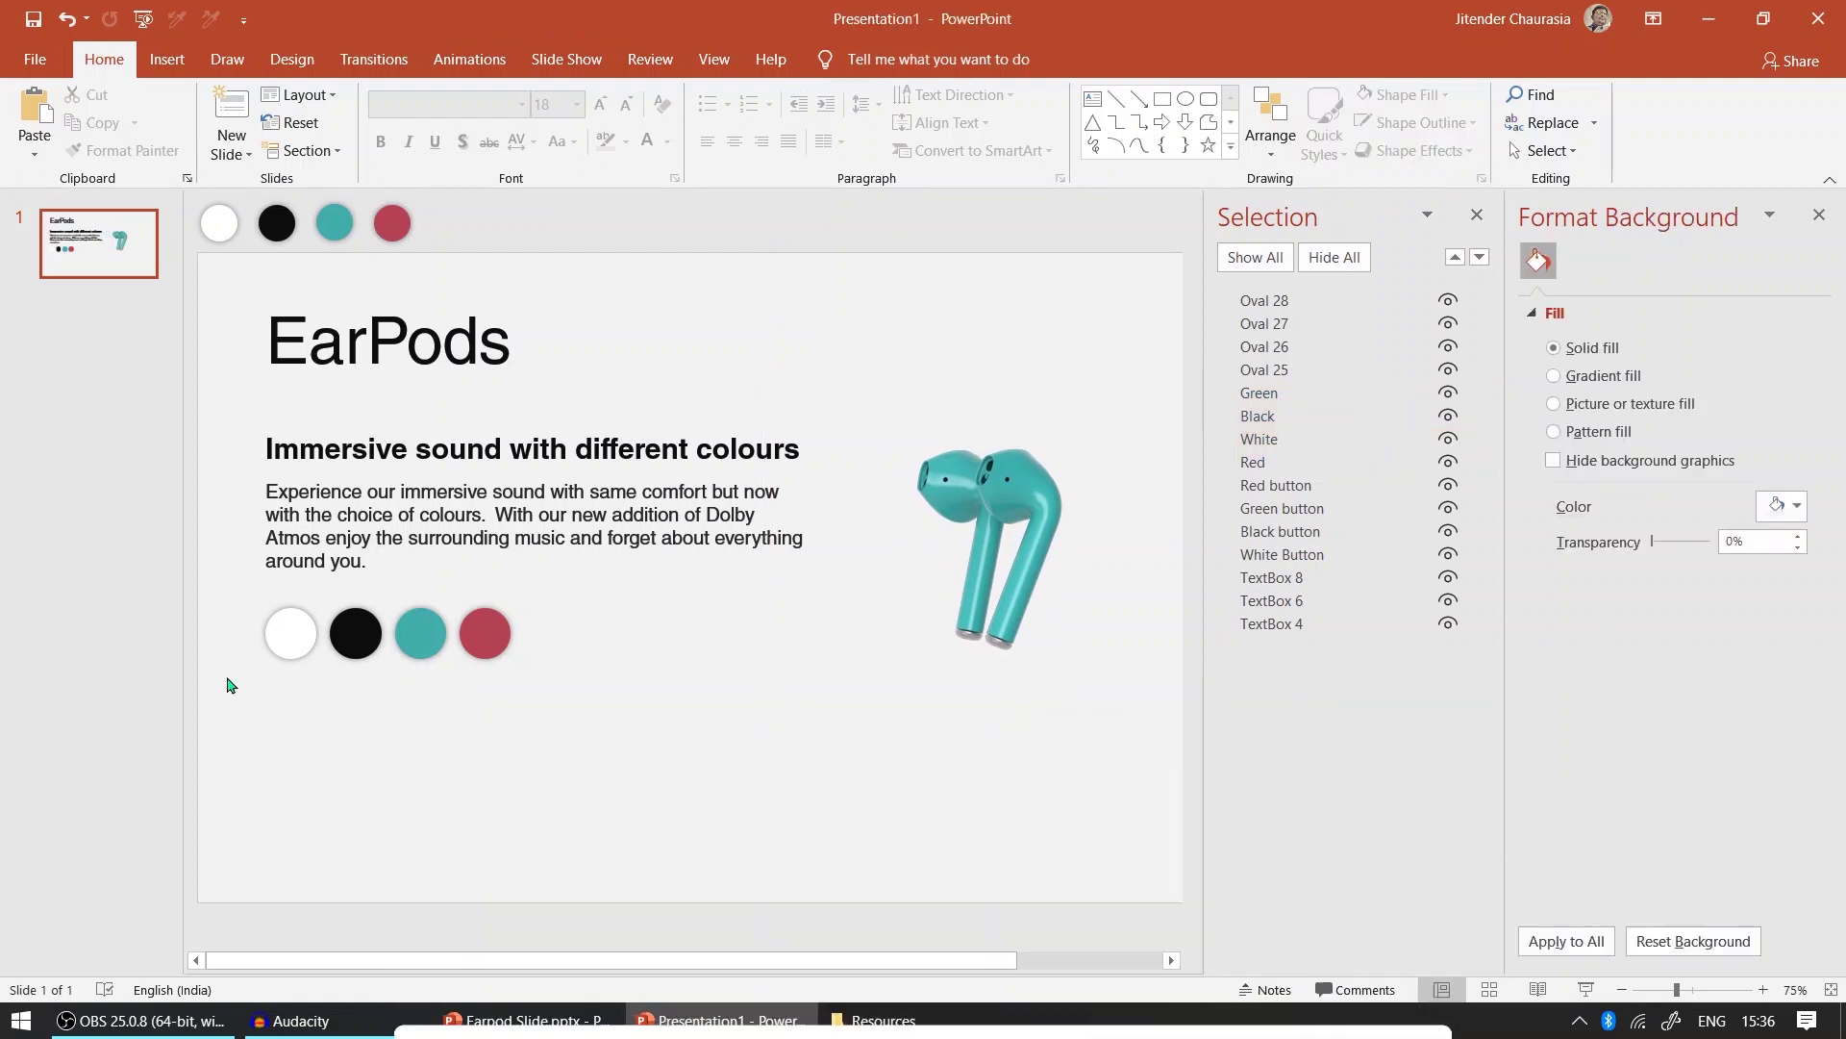
{"action": "scroll", "coordinate": [292, 723], "scroll_direction": "down", "scroll_amount": 1}
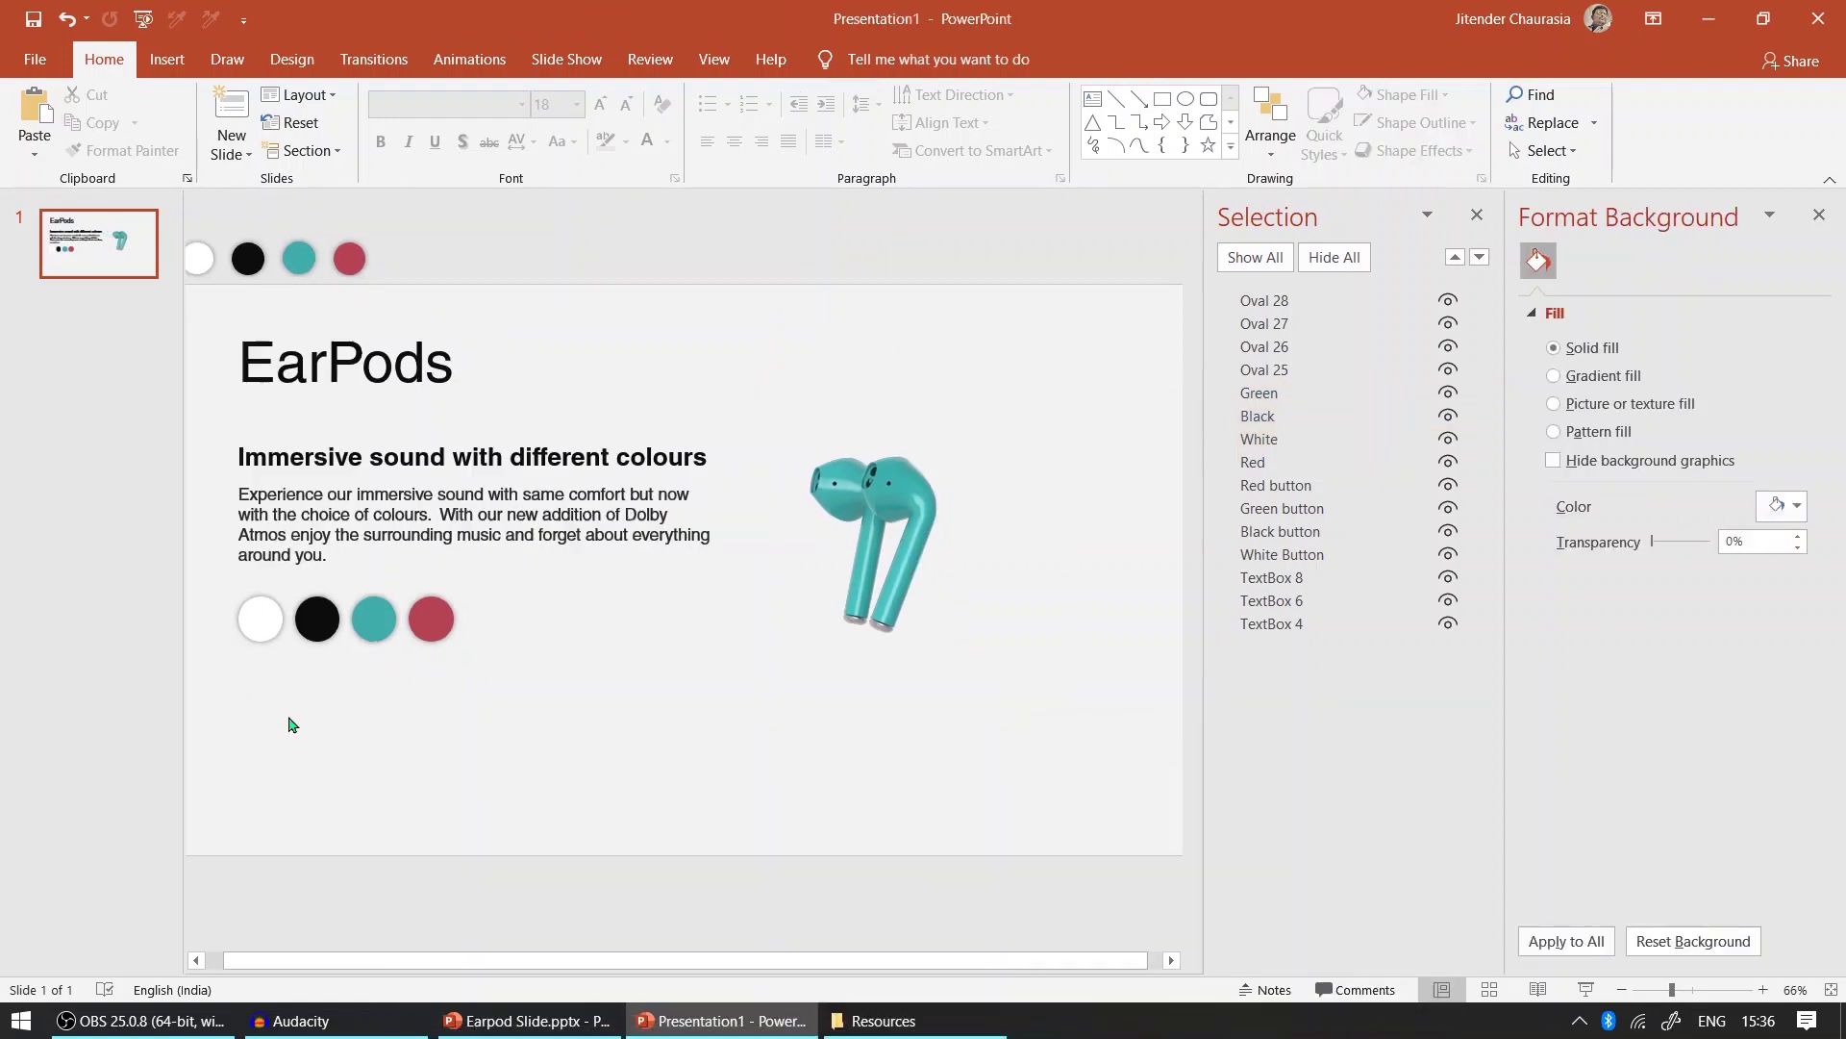
- Close the Selection pane and position the earpod picture lower right beside the text
{"action": "left_click", "coordinate": [1478, 215]}
{"action": "left_click", "coordinate": [1259, 403]}
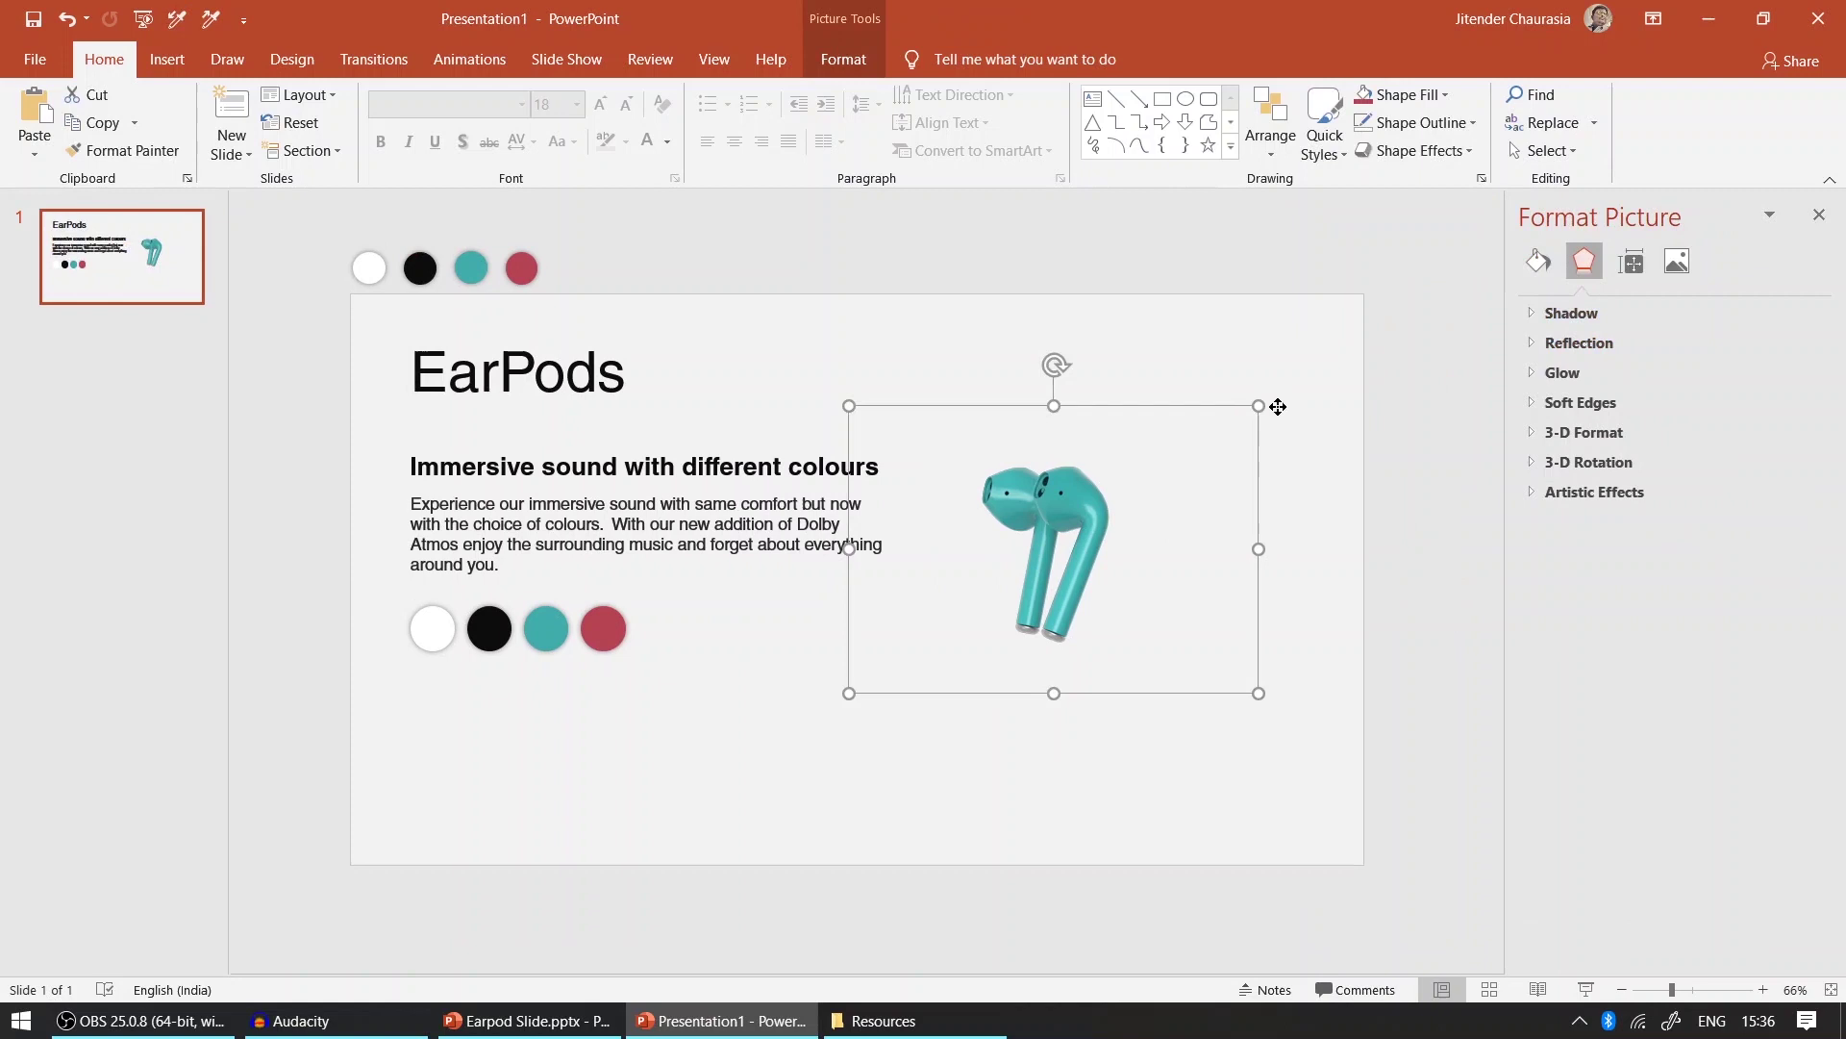
{"action": "left_click", "coordinate": [1430, 320]}
{"action": "left_click_drag", "start_coordinate": [1430, 320], "coordinate": [807, 827]}
{"action": "left_click_drag", "start_coordinate": [1075, 548], "coordinate": [1138, 555]}
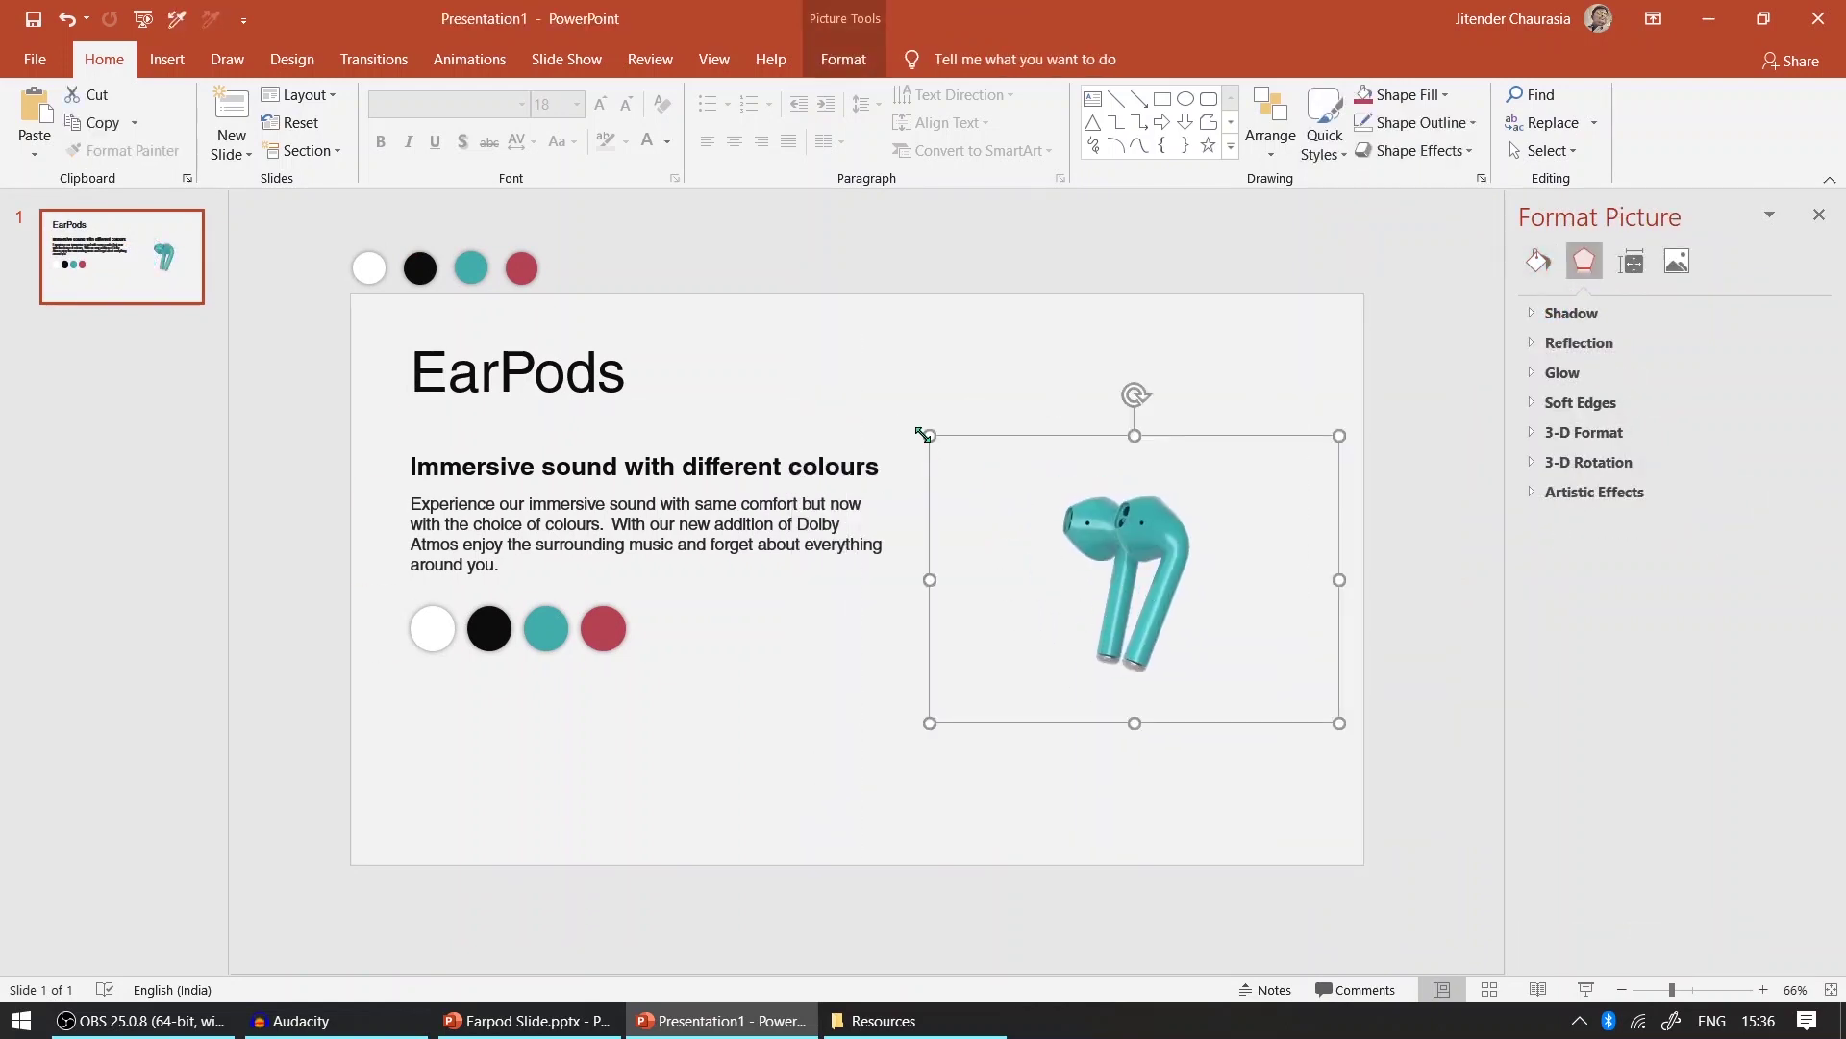
{"action": "left_click", "coordinate": [894, 401]}
{"action": "left_click", "coordinate": [964, 441]}
{"action": "key", "text": "Escape"}
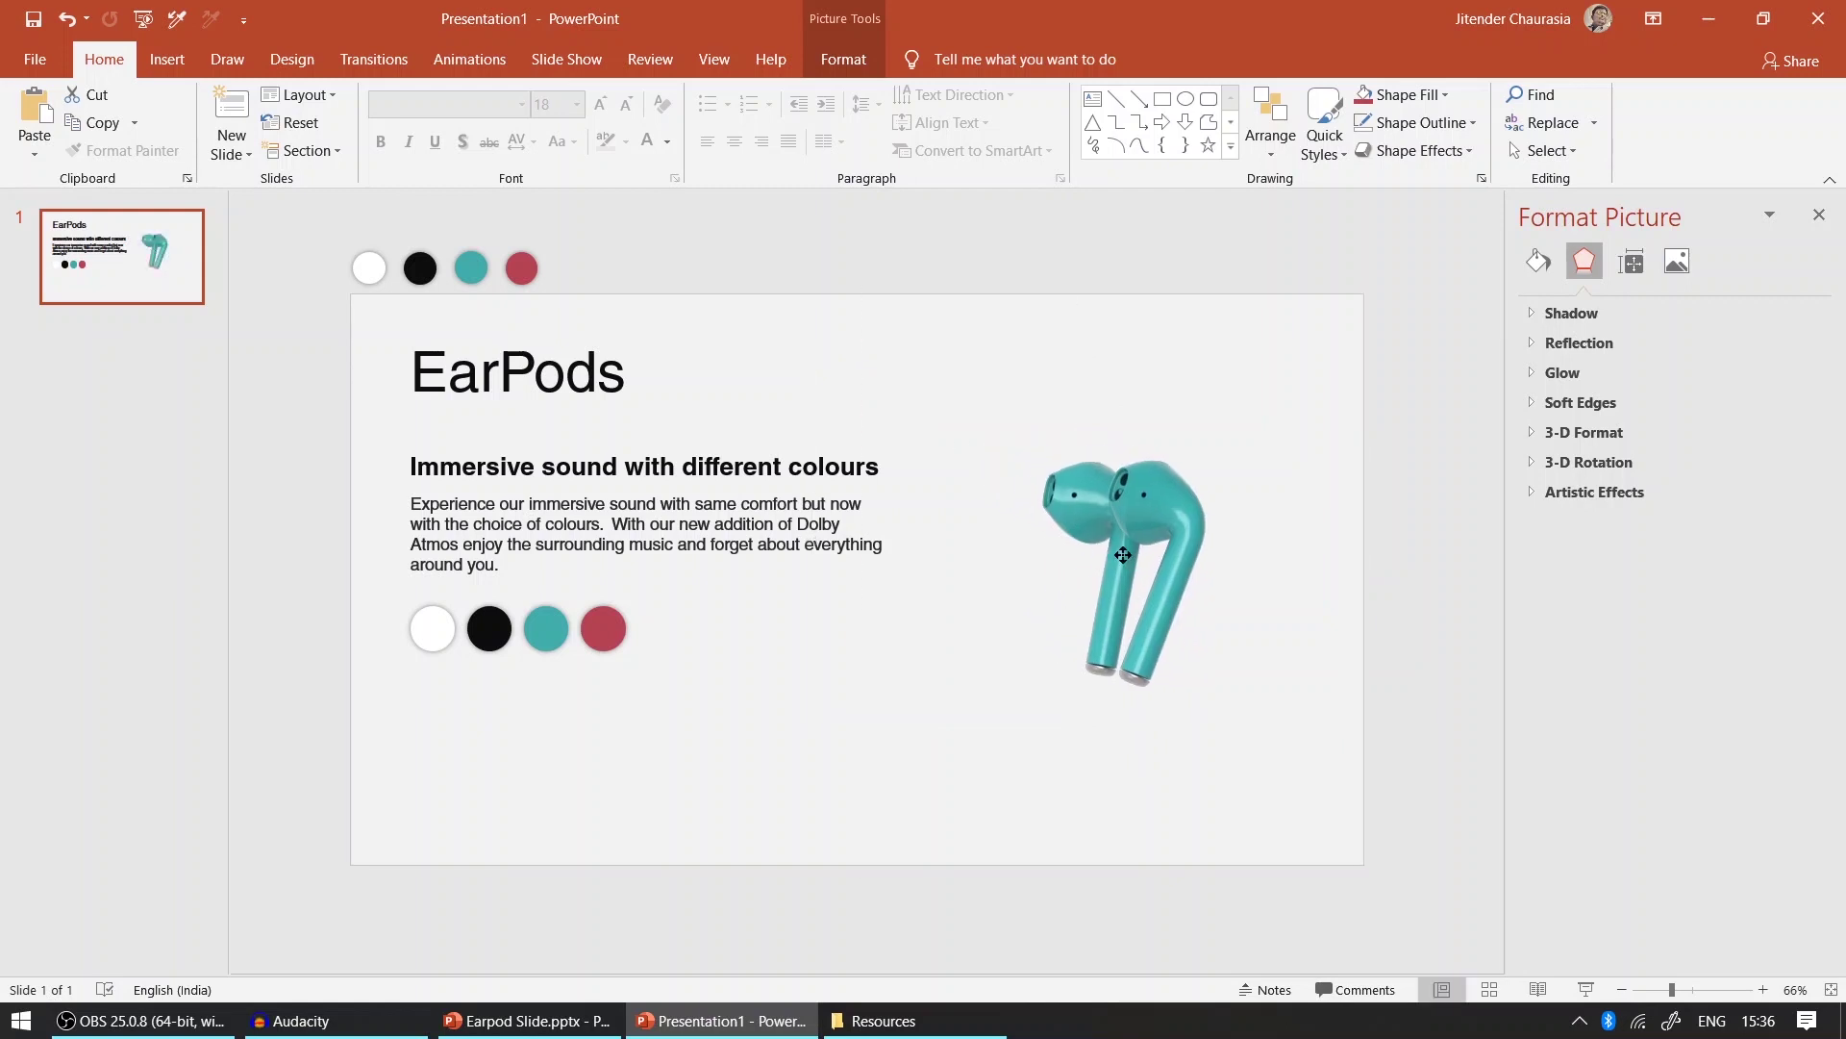
{"action": "left_click", "coordinate": [1196, 330]}
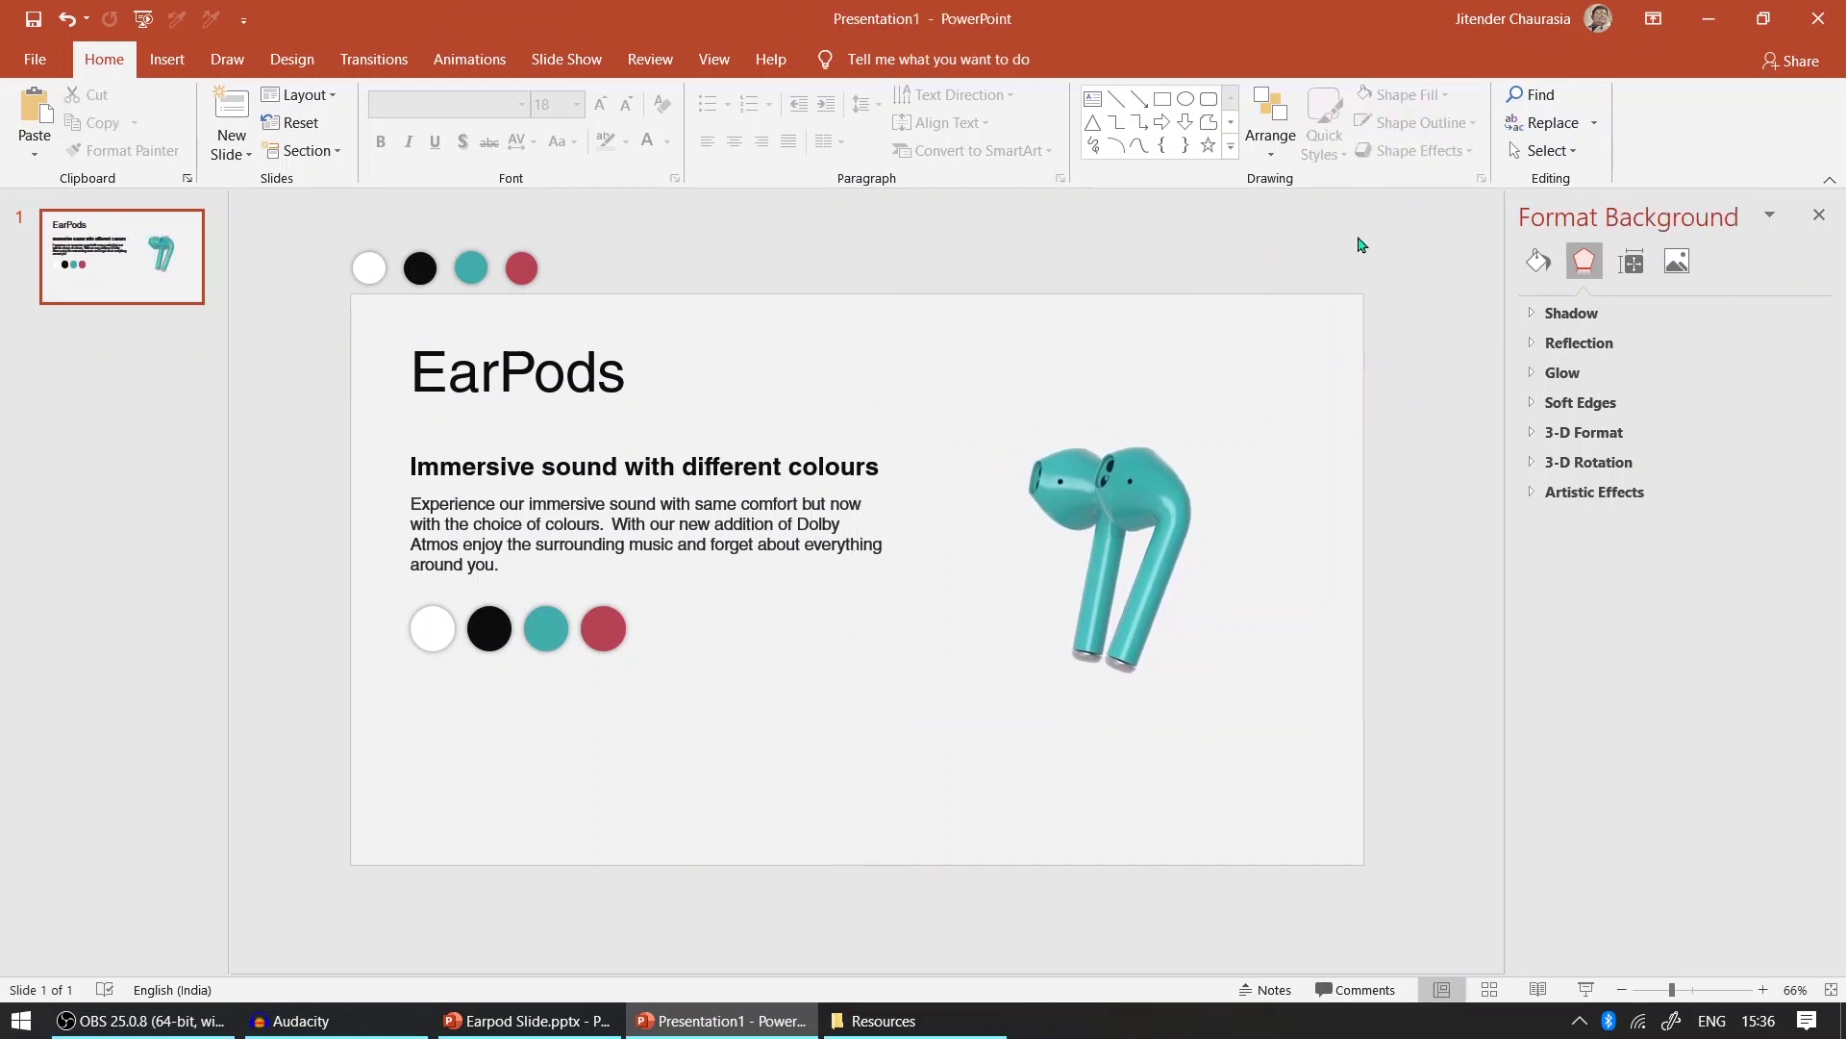
{"action": "left_click_drag", "start_coordinate": [1147, 672], "coordinate": [785, 894]}
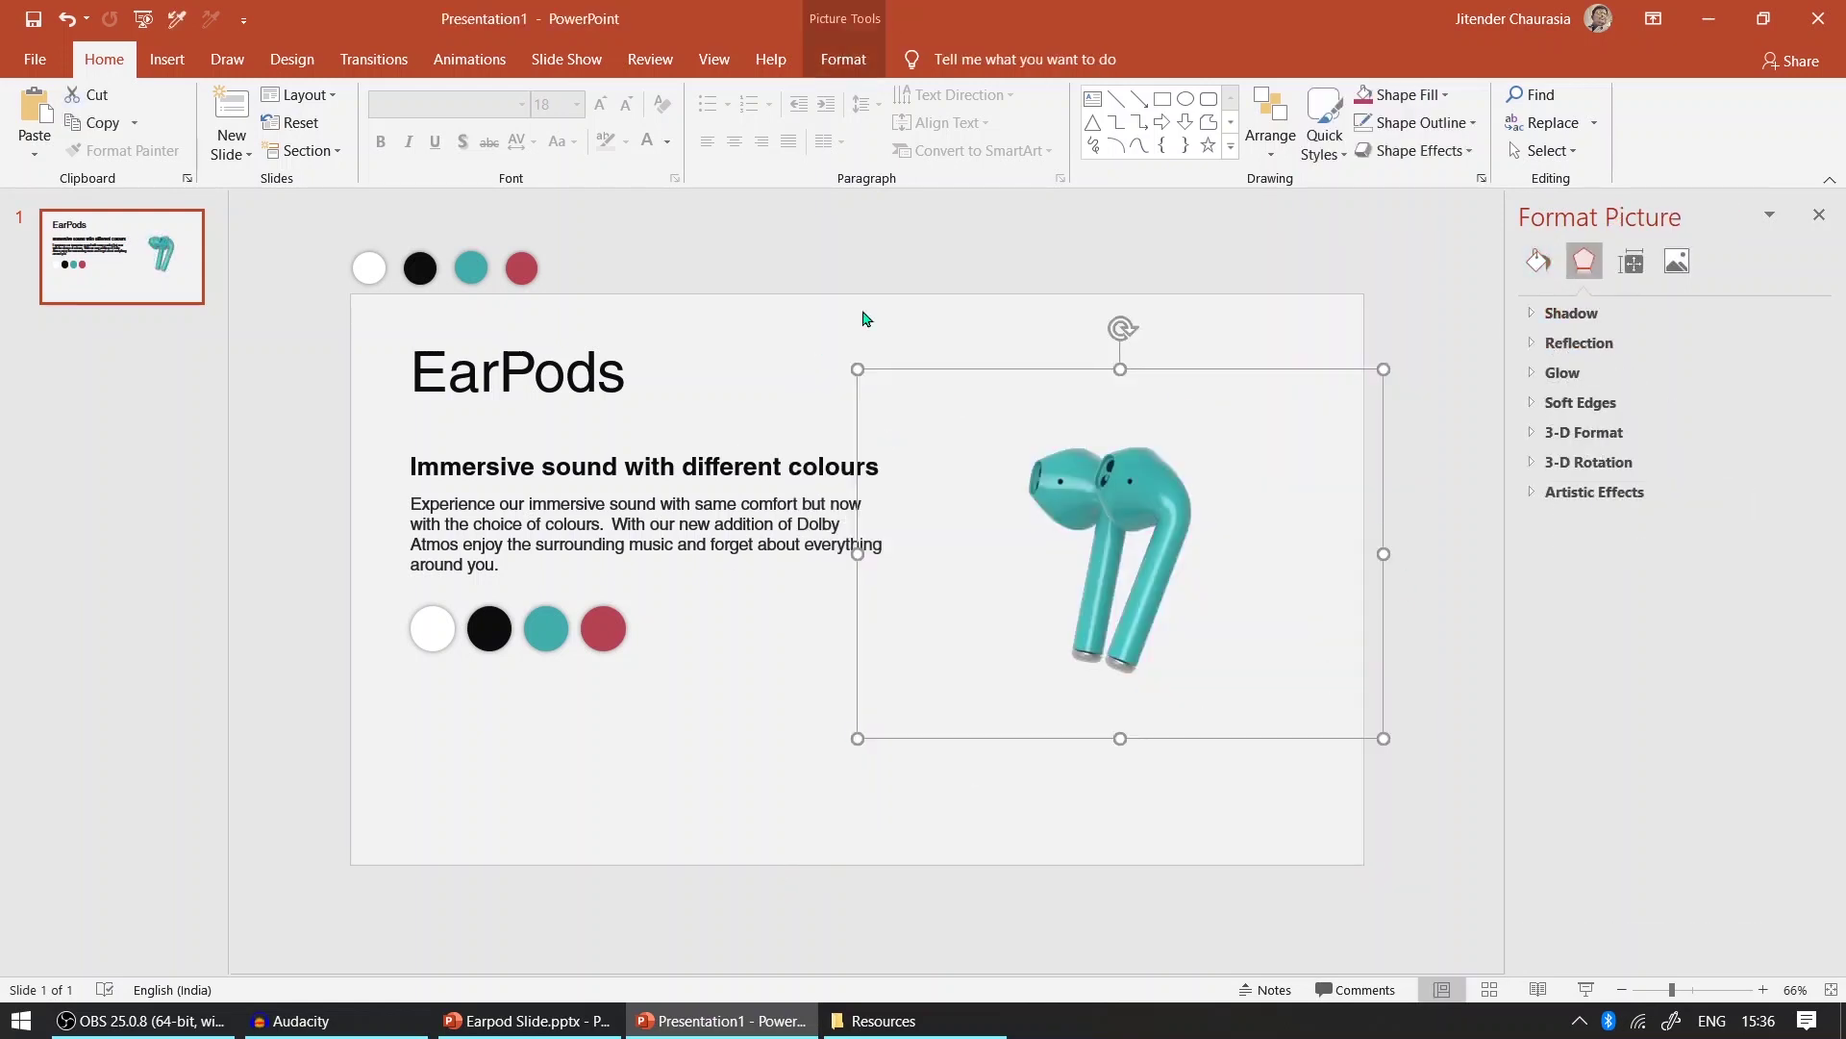
{"action": "left_click", "coordinate": [1107, 385]}
{"action": "left_click_drag", "start_coordinate": [1096, 404], "coordinate": [957, 478]}
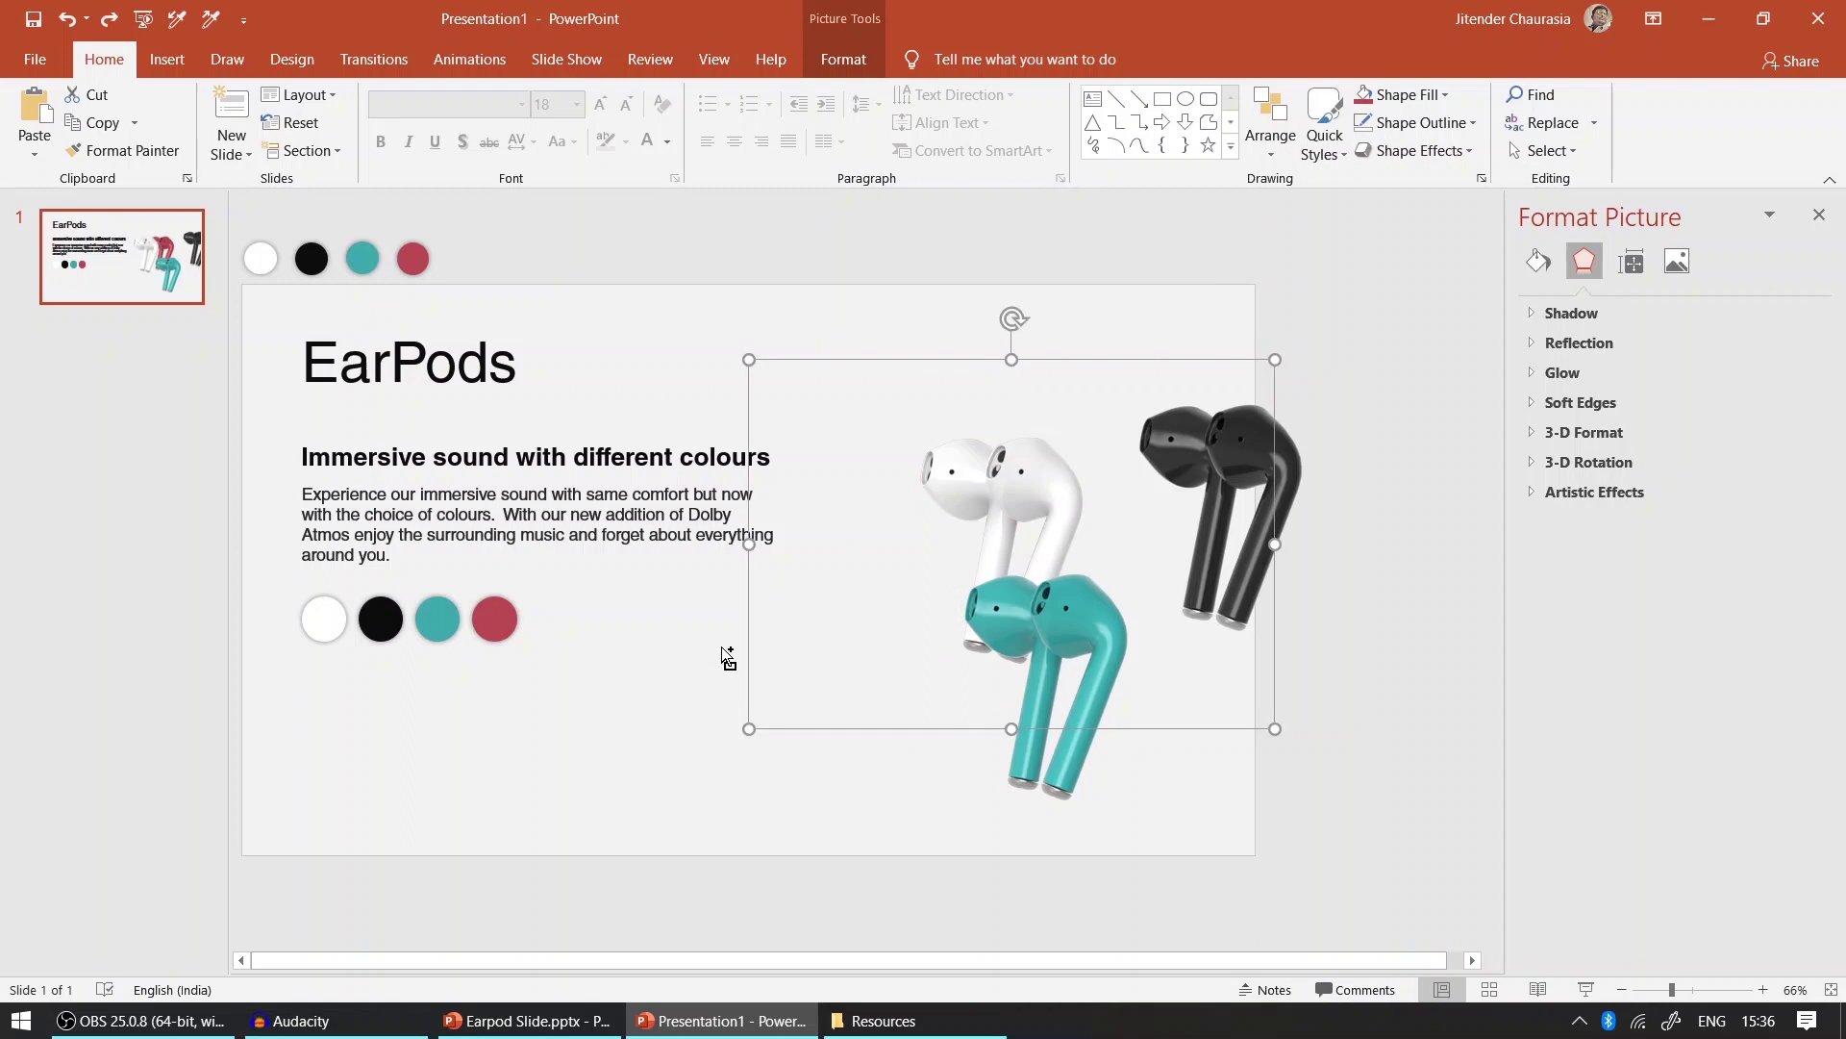
- Select the slide 1 thumbnail and make copies of it to form slides 2-4
{"action": "left_click", "coordinate": [273, 610]}
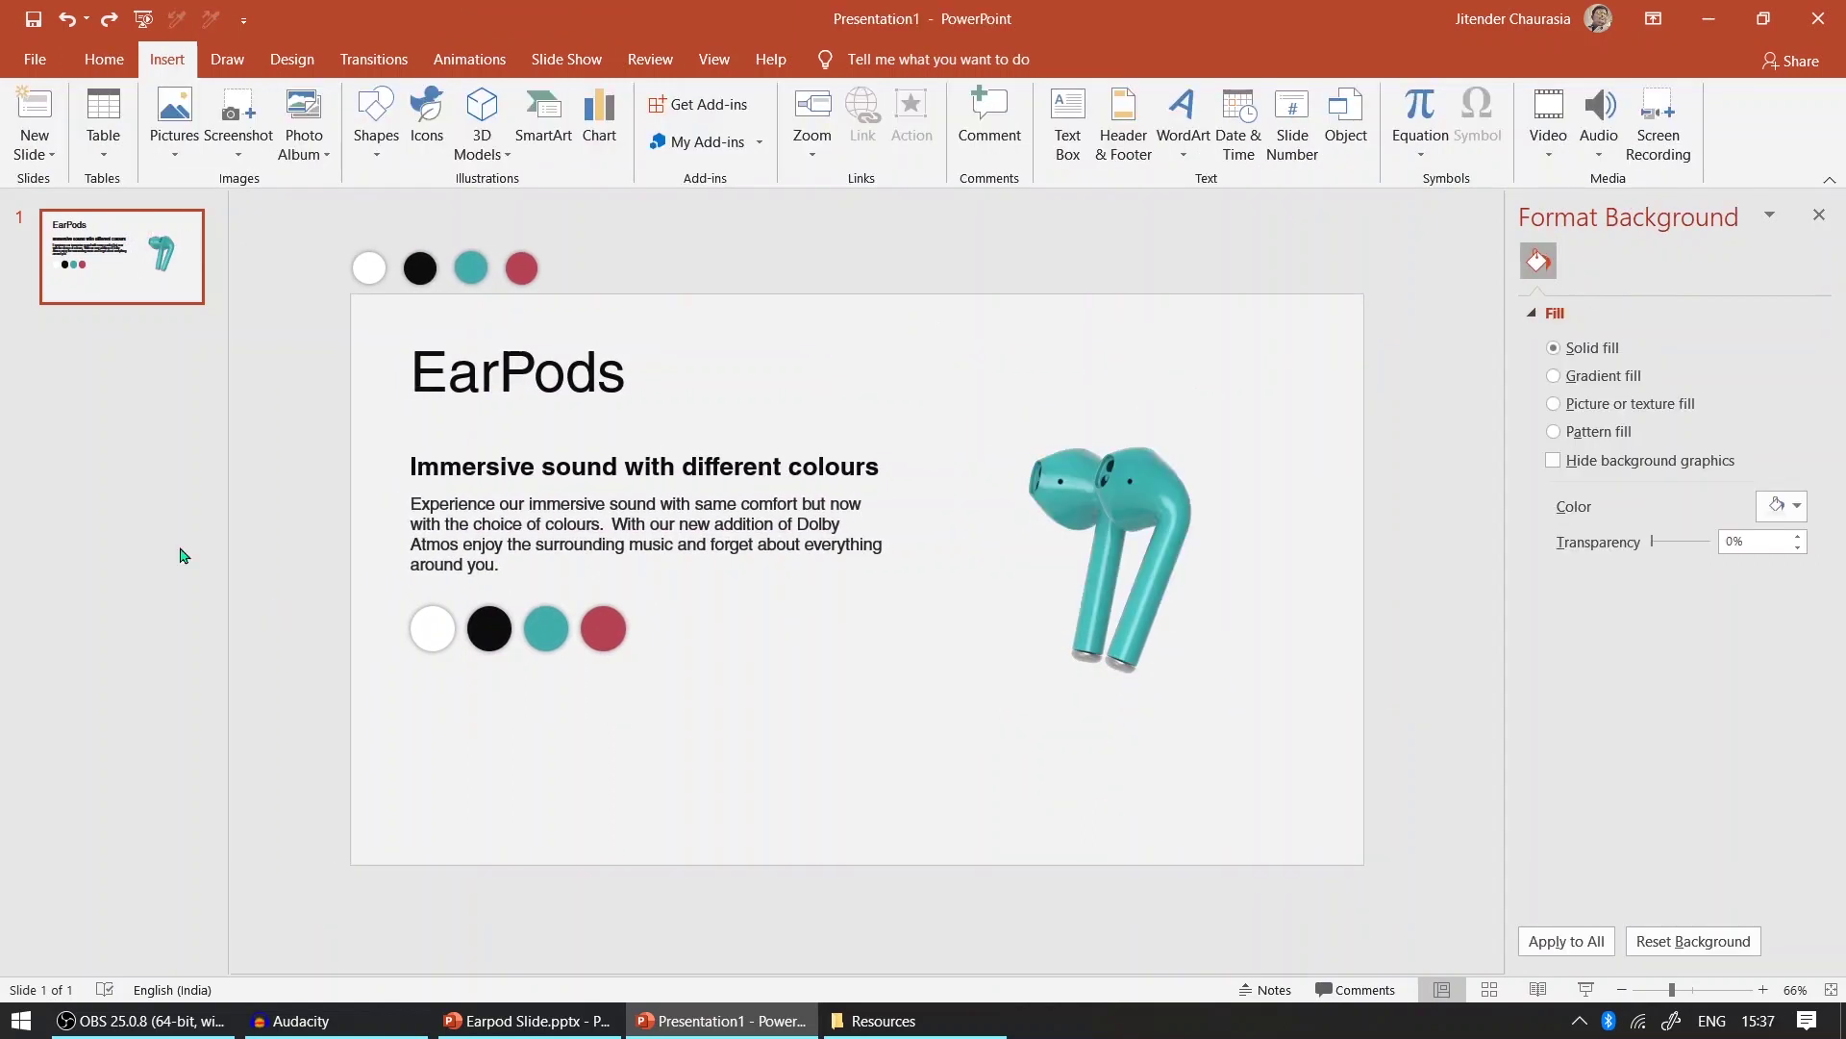
{"action": "left_click", "coordinate": [74, 330]}
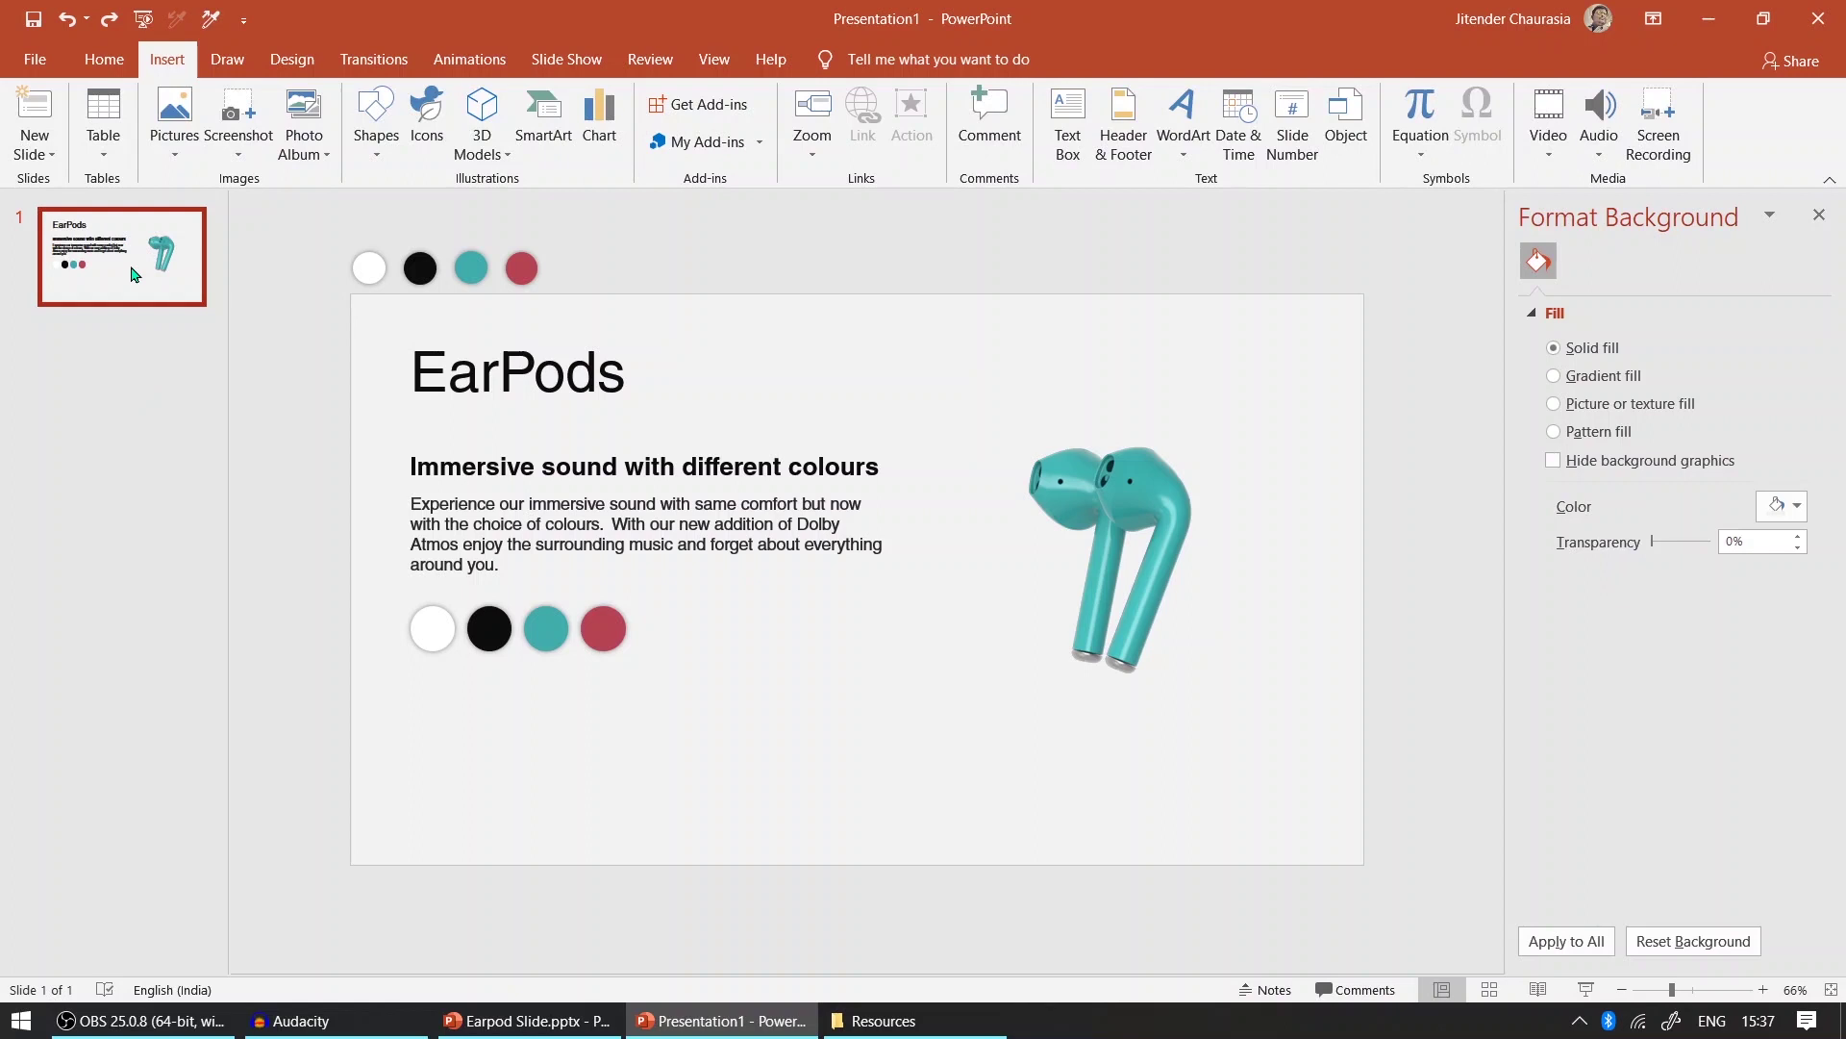
{"action": "key", "text": "ctrl+v"}
{"action": "key", "text": "ctrl+v"}
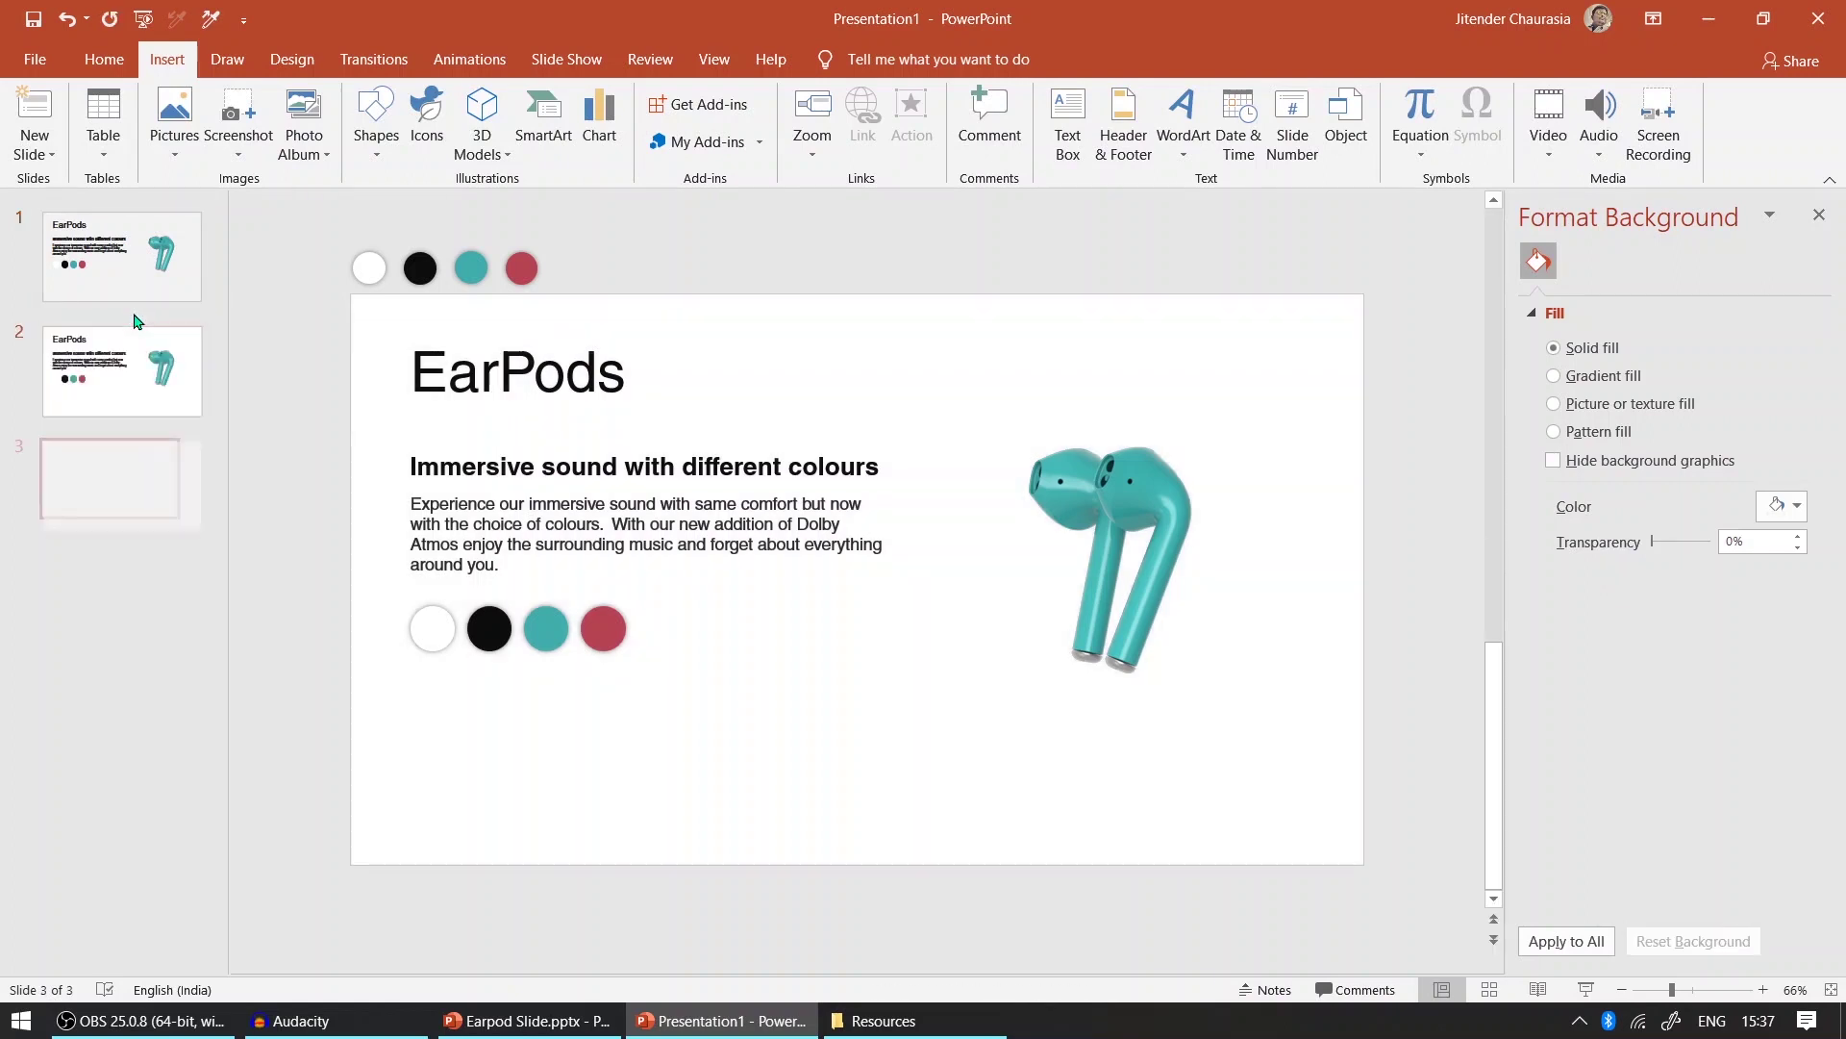
{"action": "key", "text": "ctrl+v"}
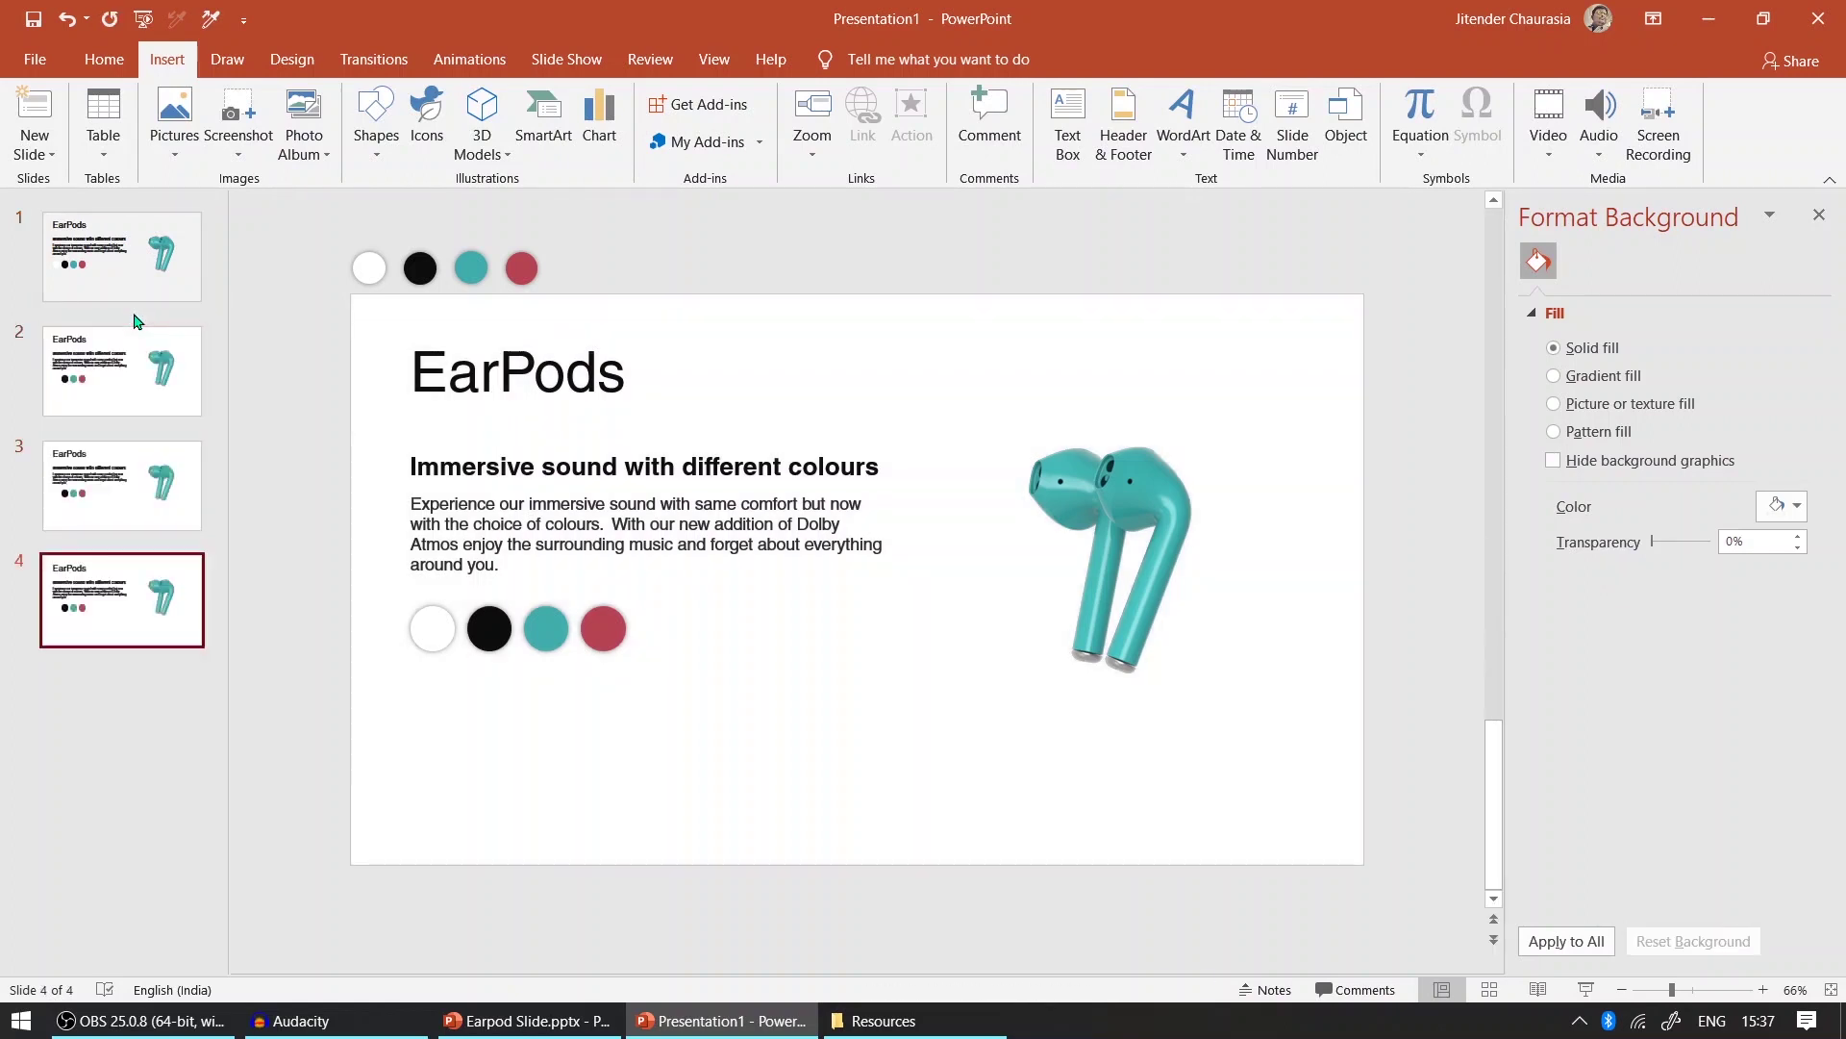
- Give slide 1's white colour circle a hyperlink action that jumps to Slide 1
{"action": "left_click", "coordinate": [150, 286]}
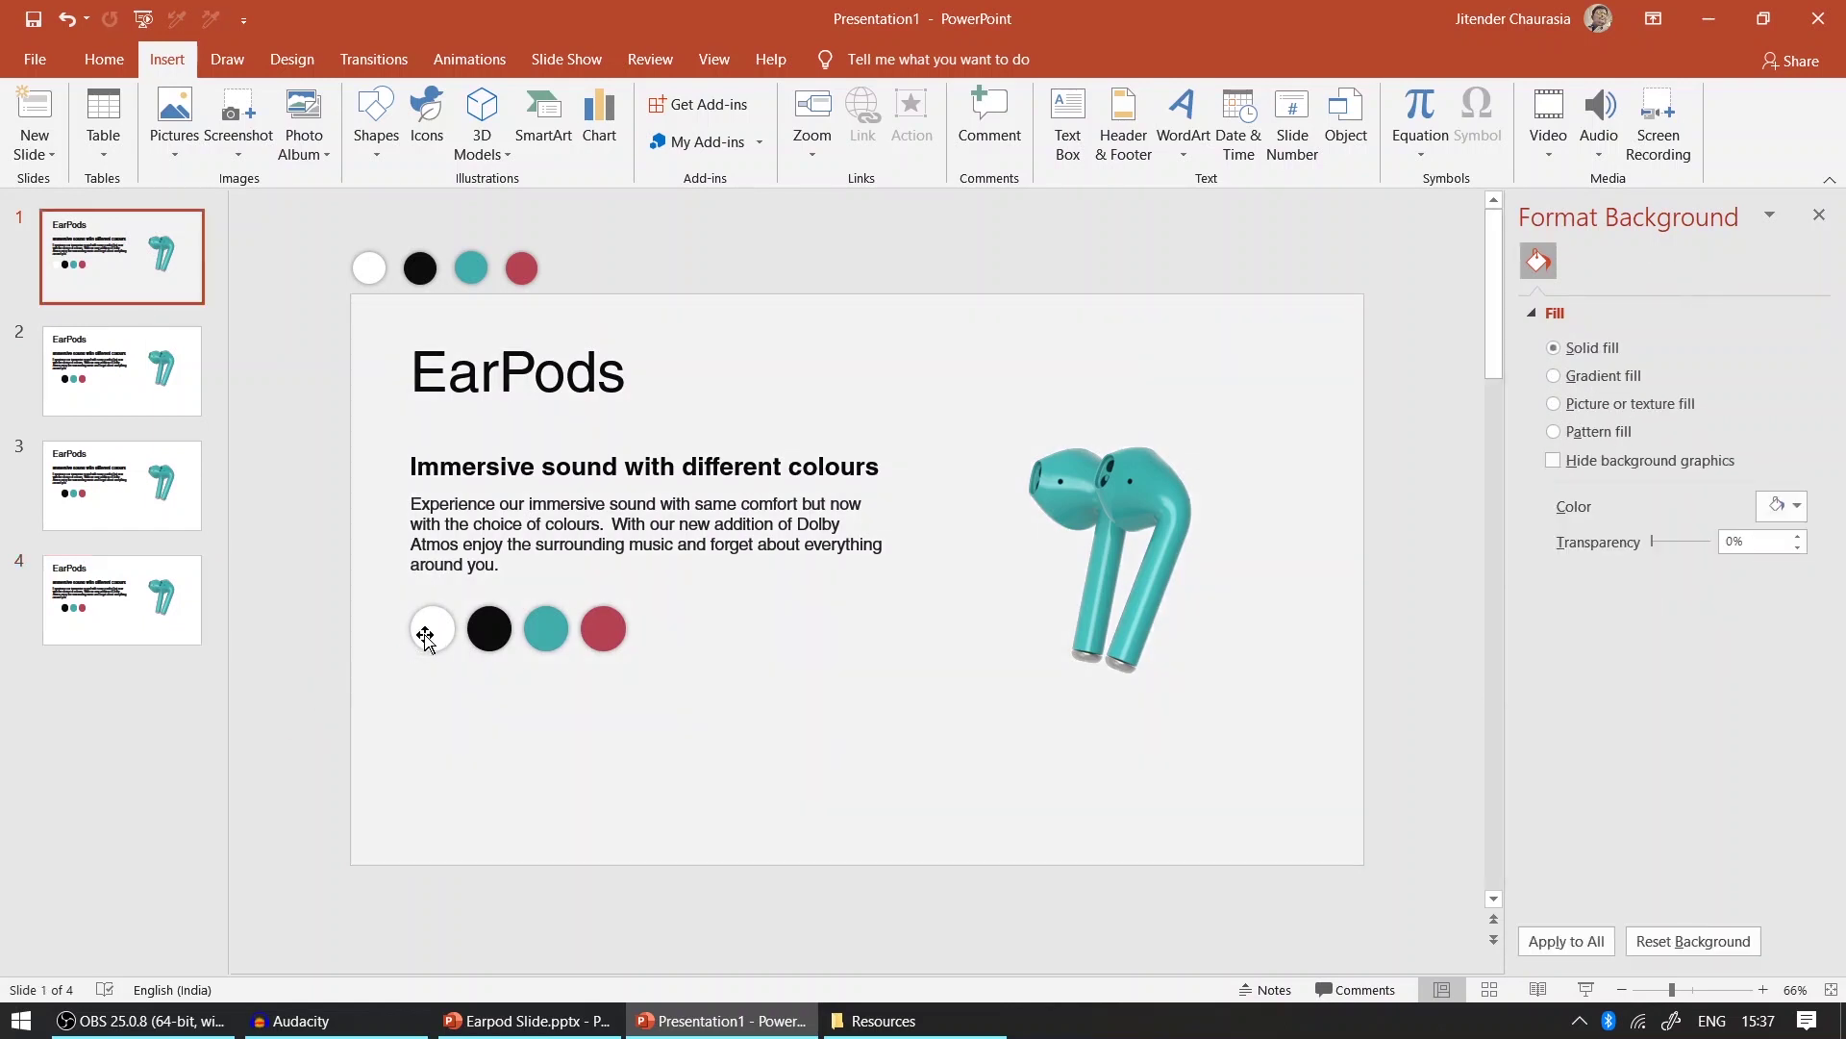
{"action": "left_click", "coordinate": [433, 630]}
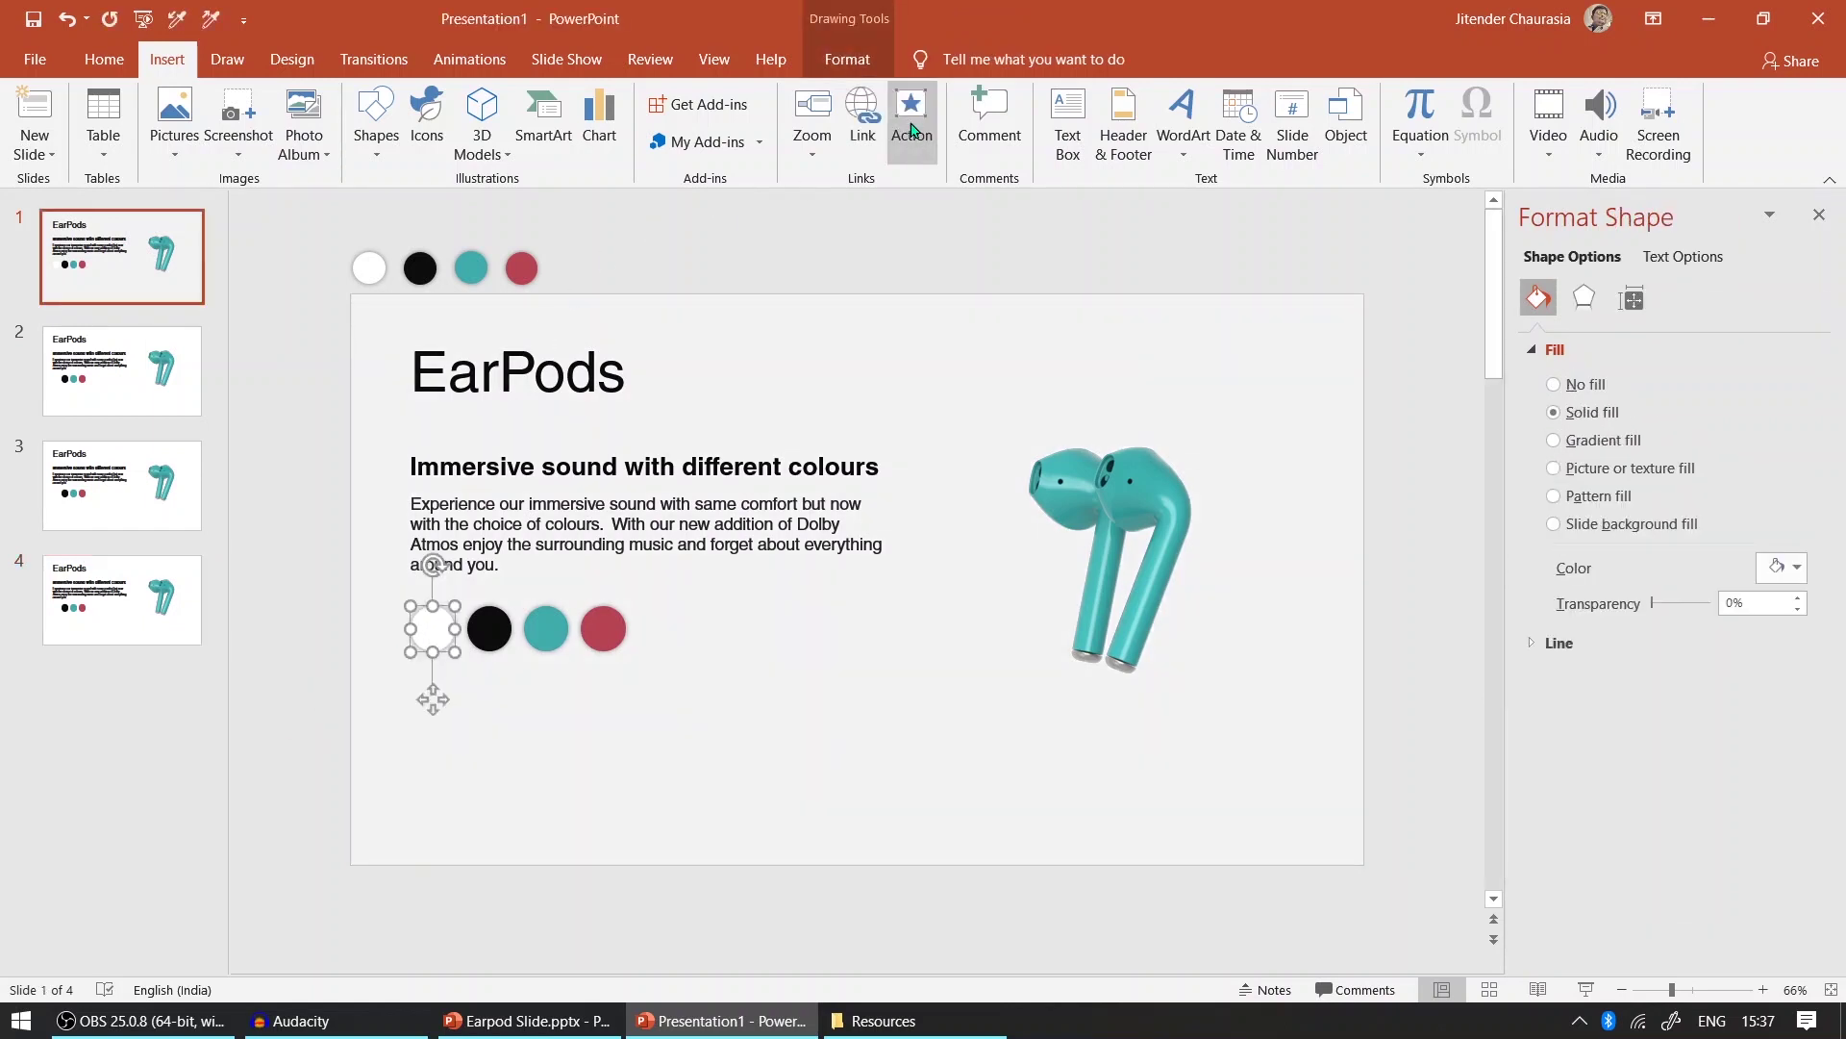
{"action": "left_click", "coordinate": [892, 151]}
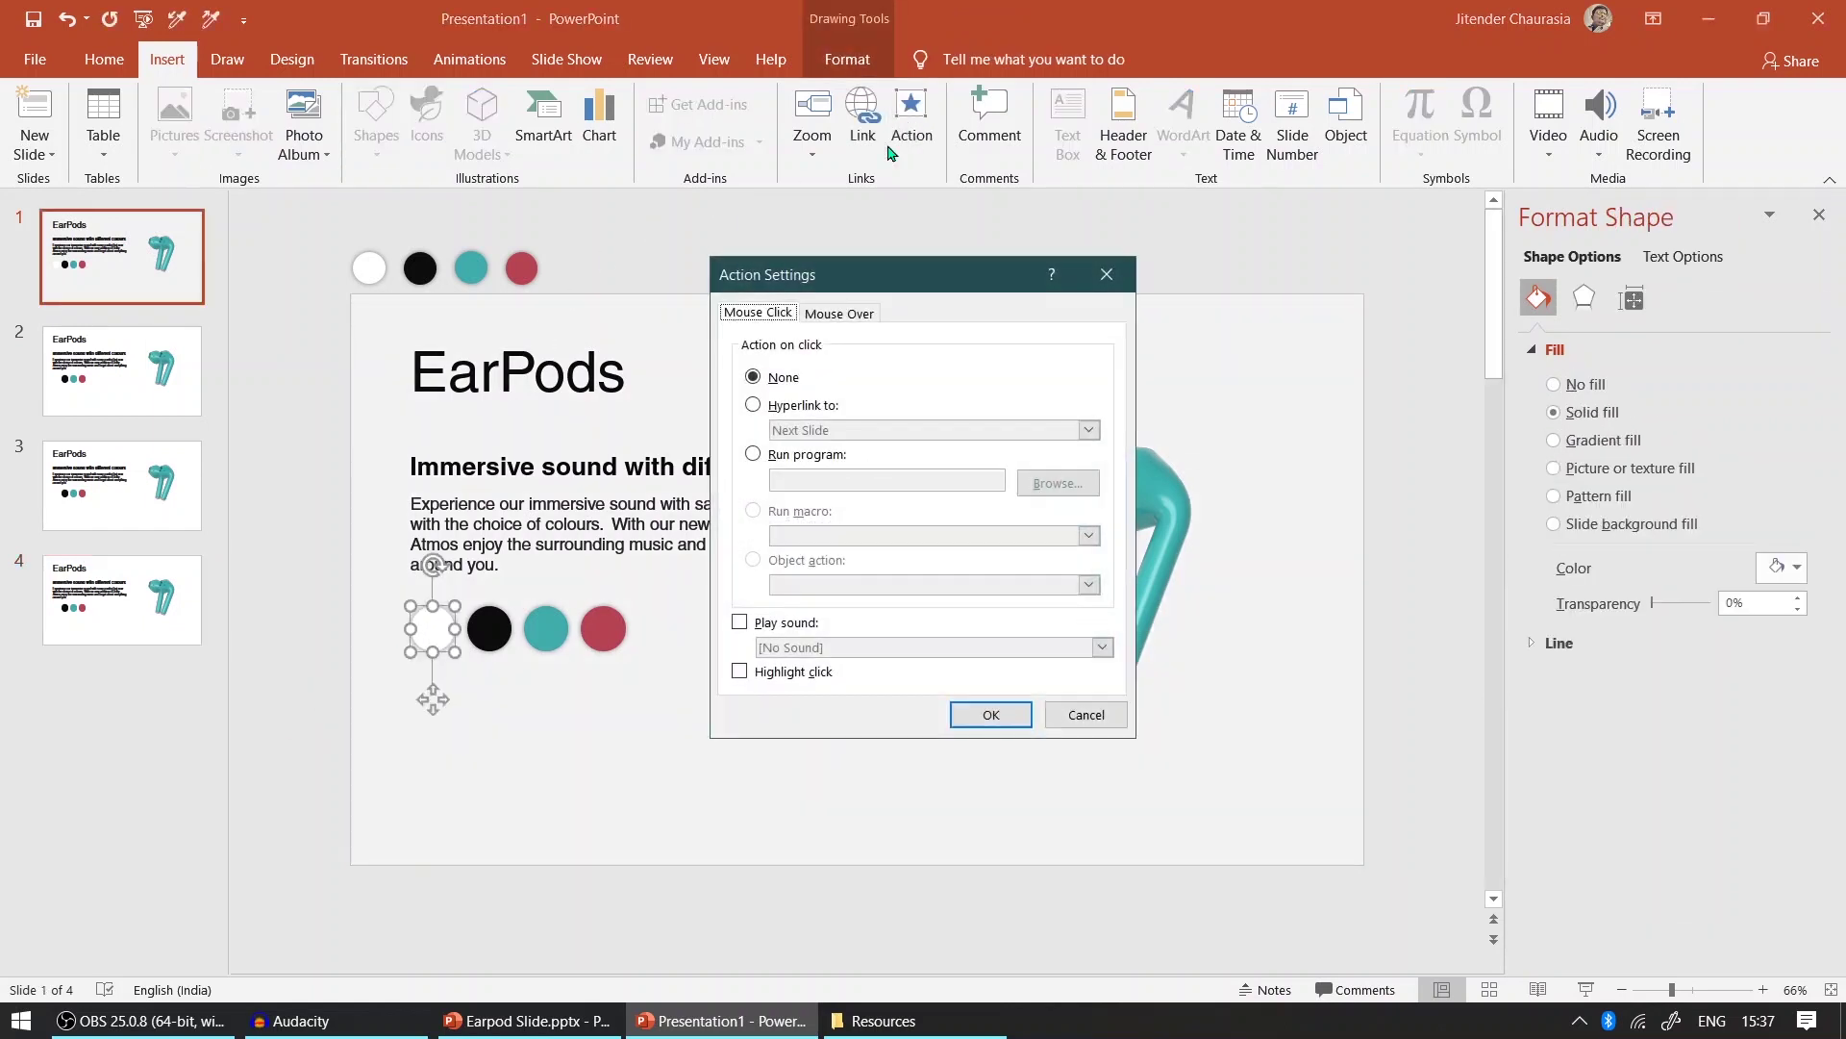
{"action": "left_click", "coordinate": [788, 408]}
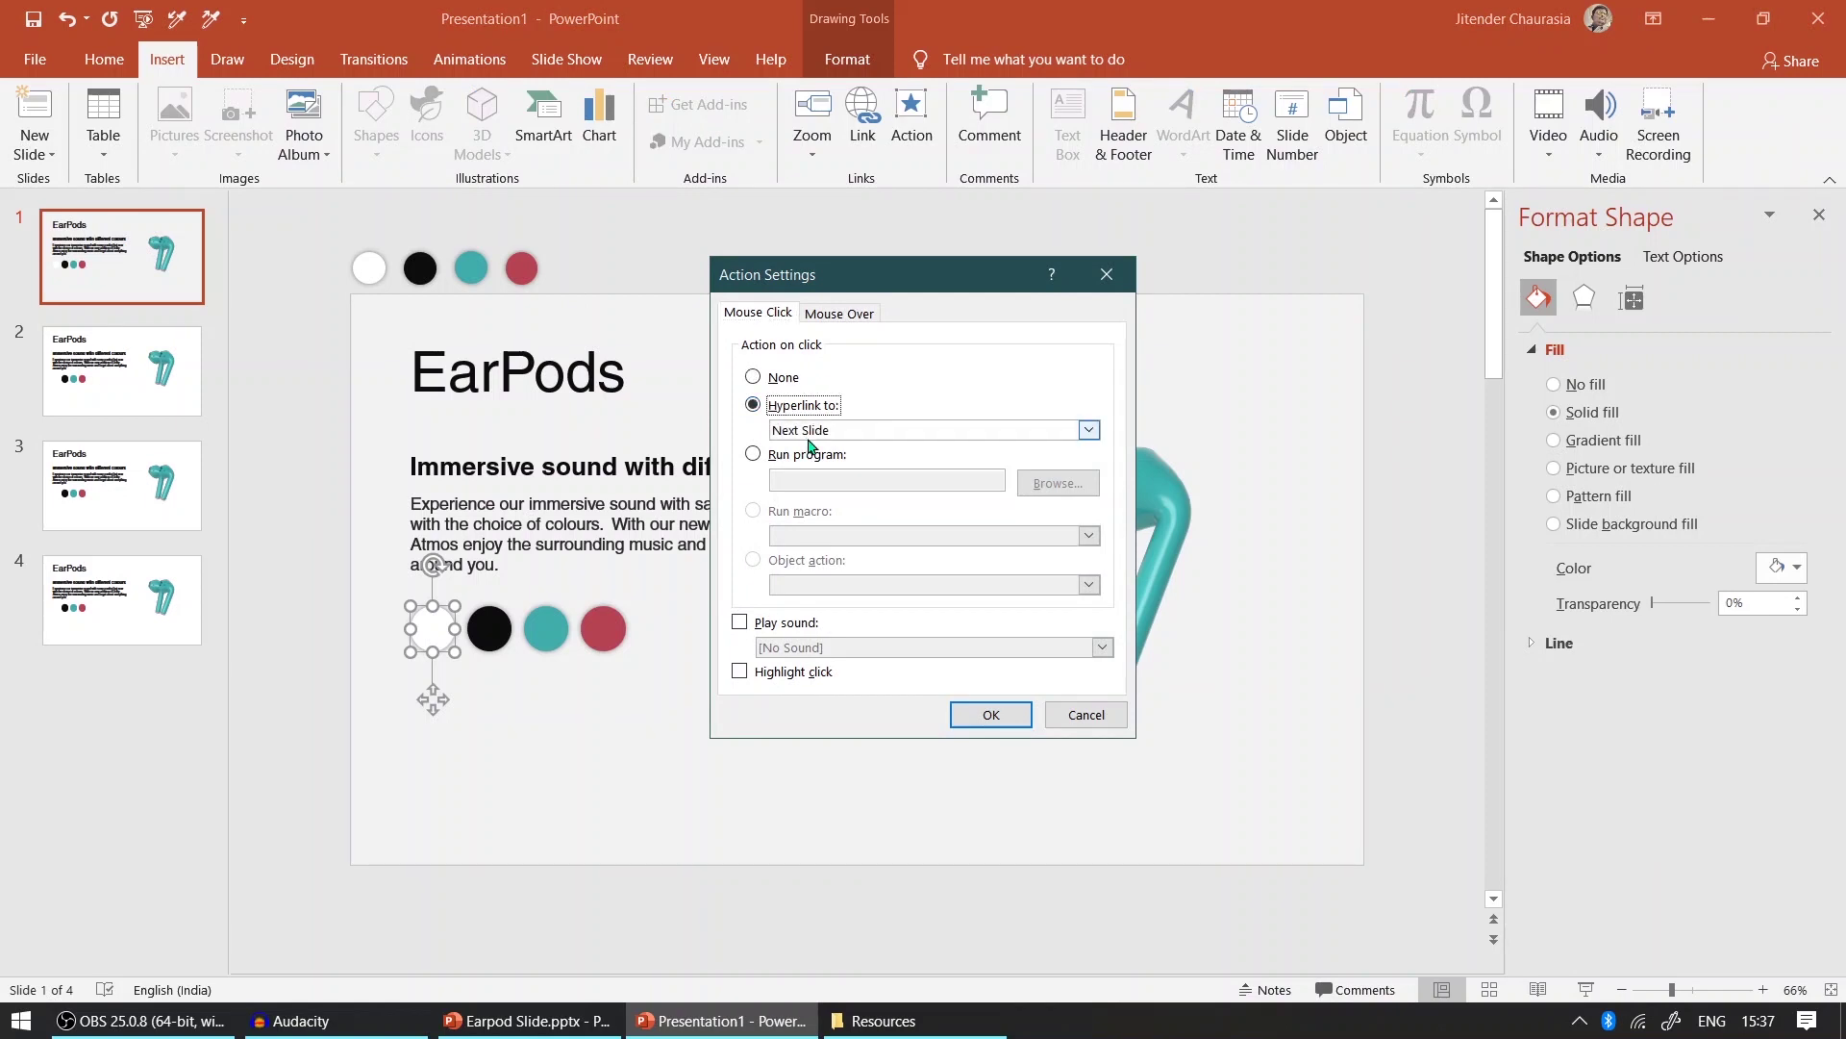
{"action": "left_click", "coordinate": [1088, 430]}
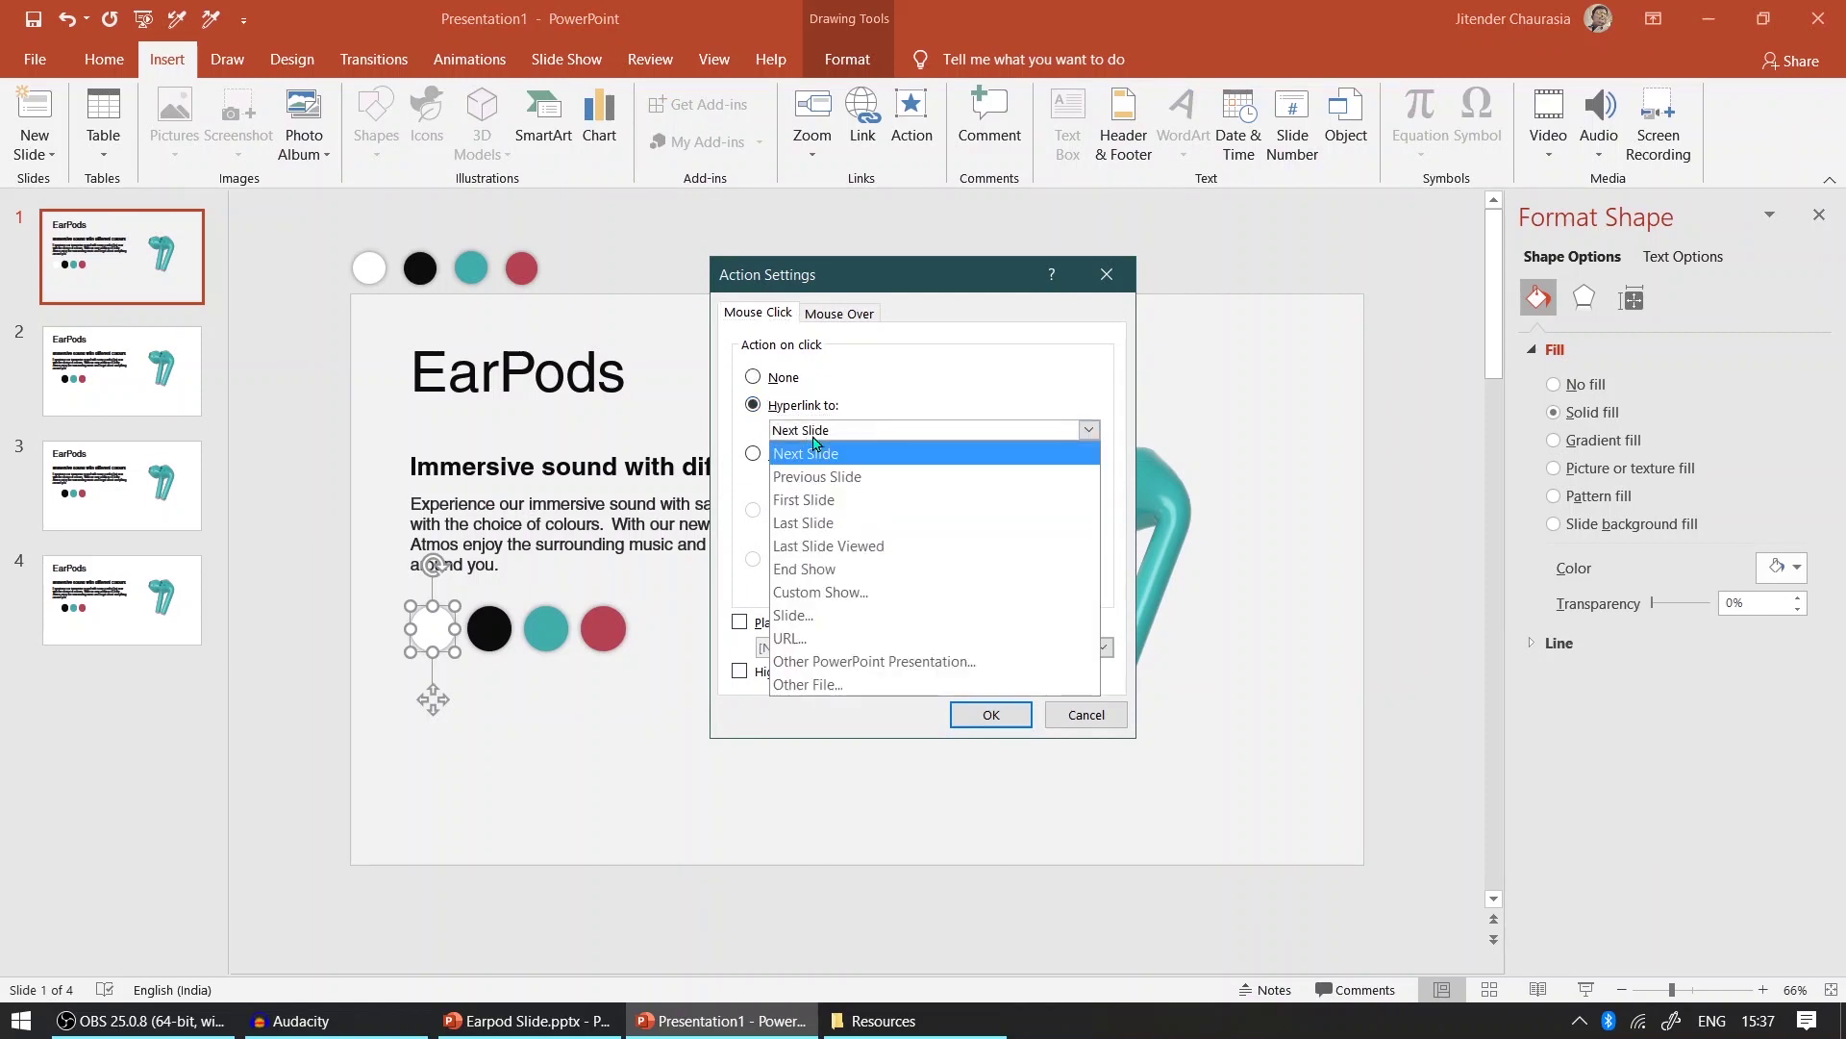
{"action": "left_click", "coordinate": [852, 613]}
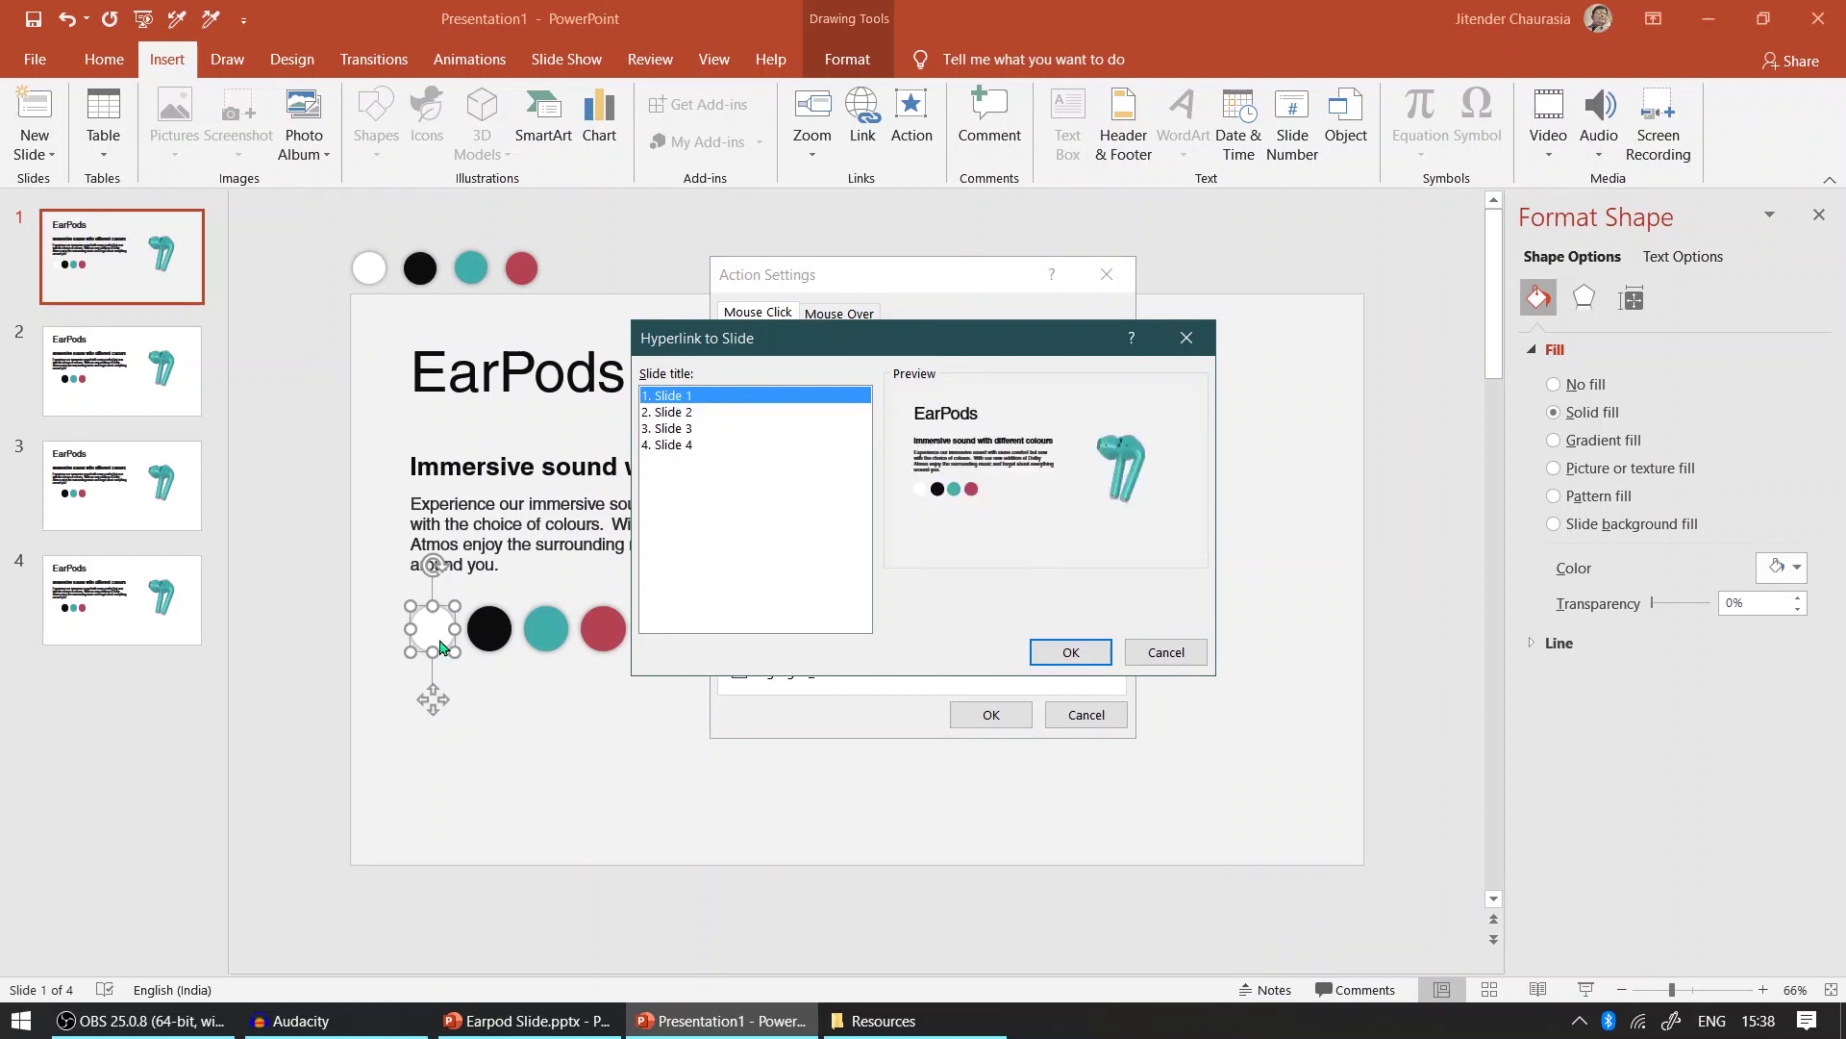
{"action": "left_click_drag", "start_coordinate": [784, 351], "coordinate": [803, 359]}
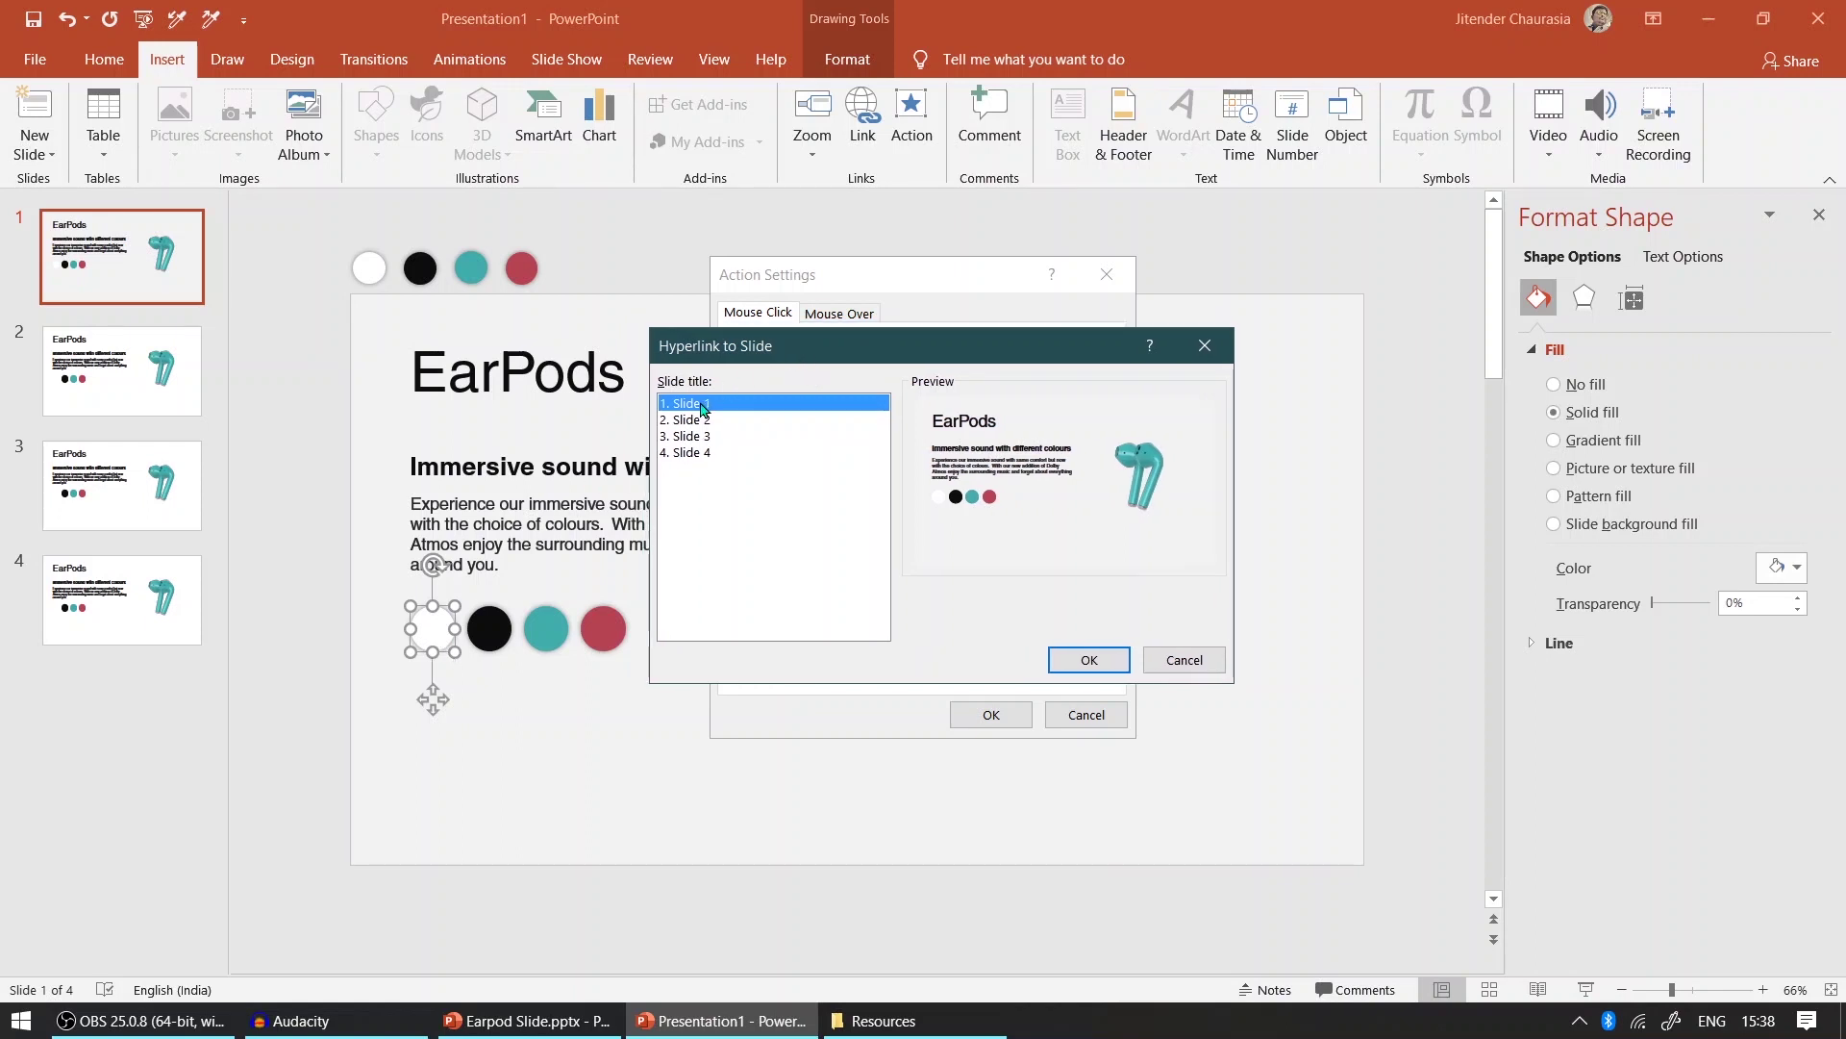
{"action": "left_click", "coordinate": [1093, 661]}
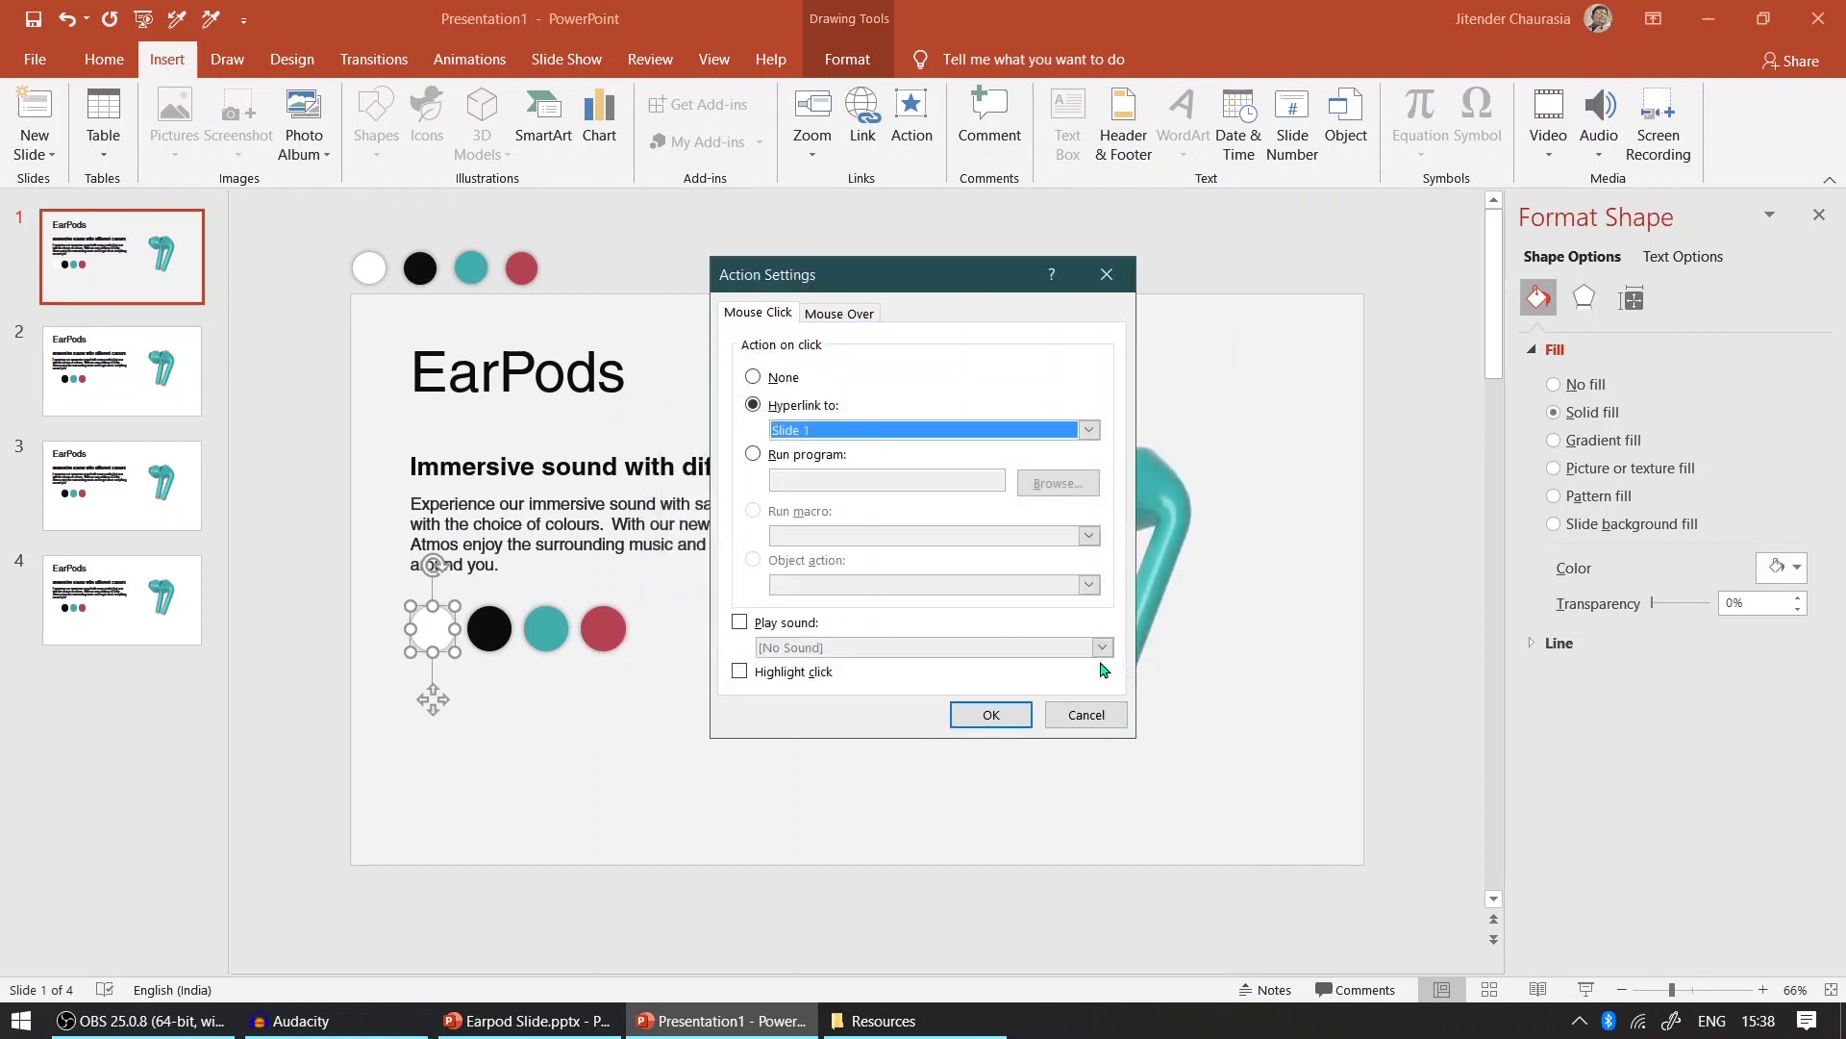
{"action": "left_click", "coordinate": [999, 715]}
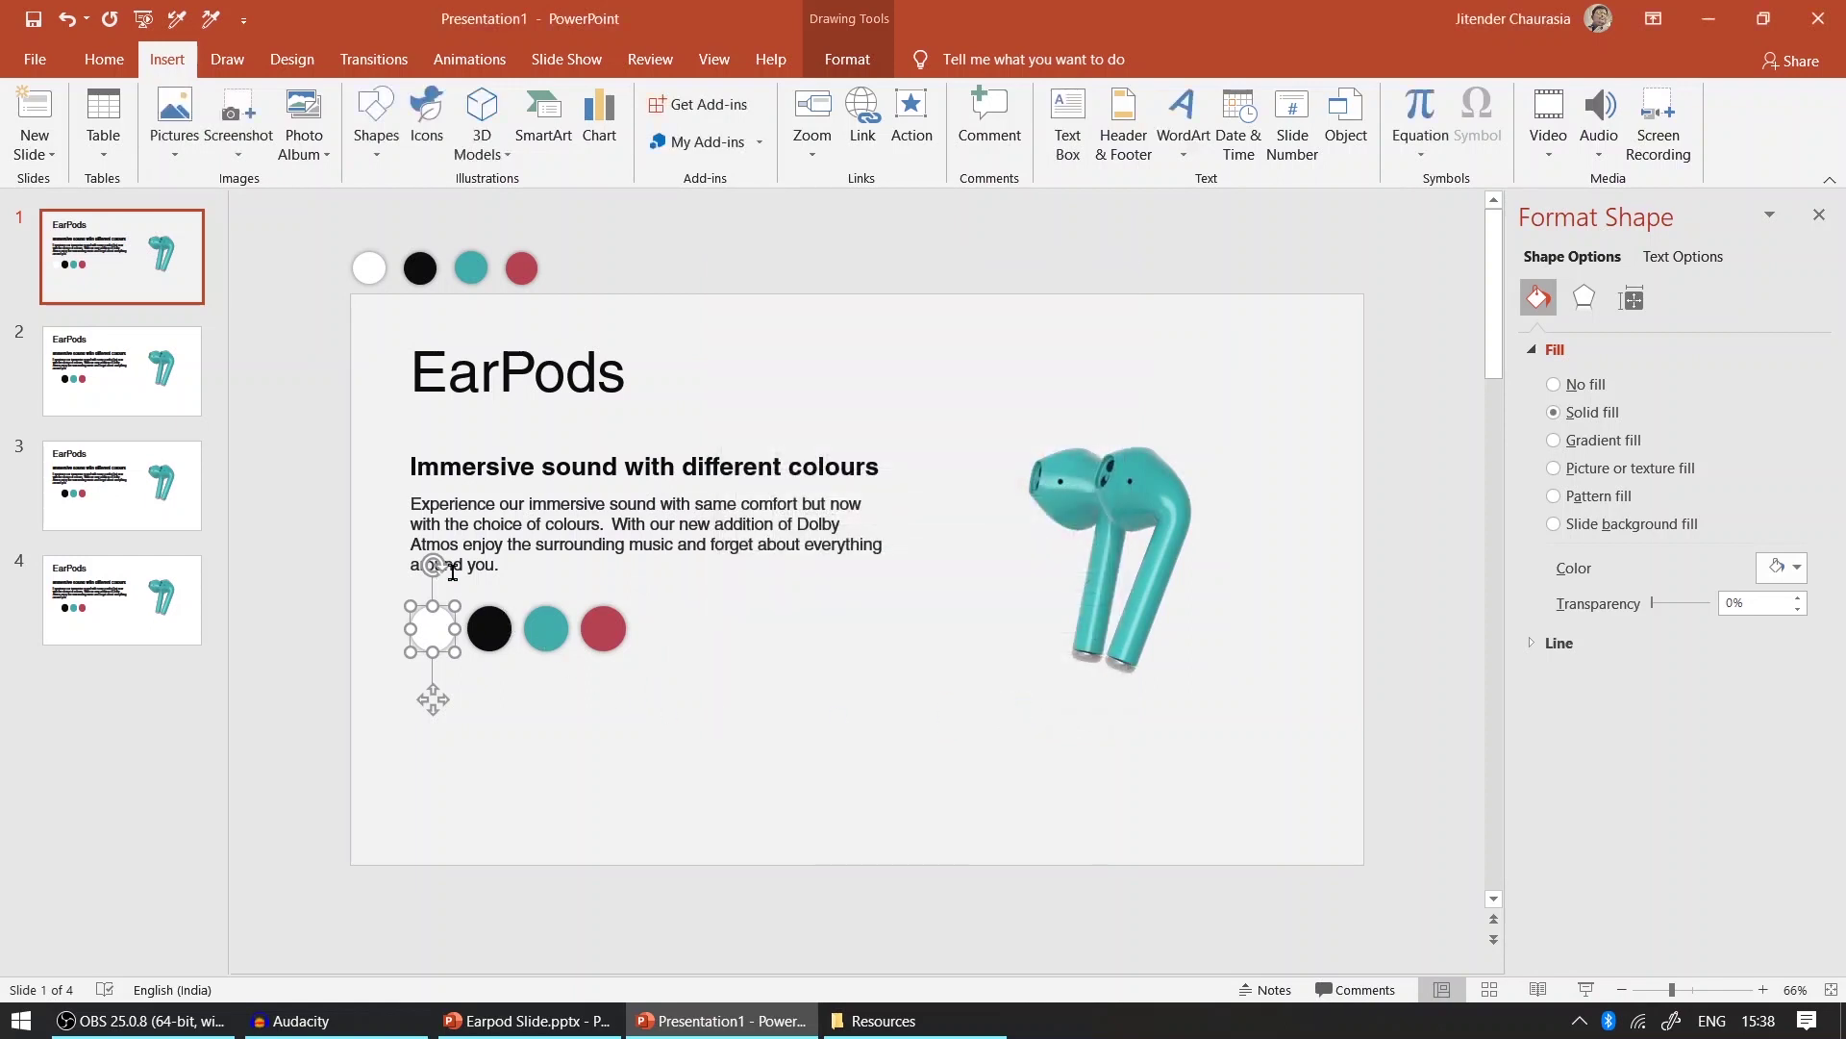
- Set the black circle's Action Settings to hyperlink to Slide 2
{"action": "left_click", "coordinate": [492, 629]}
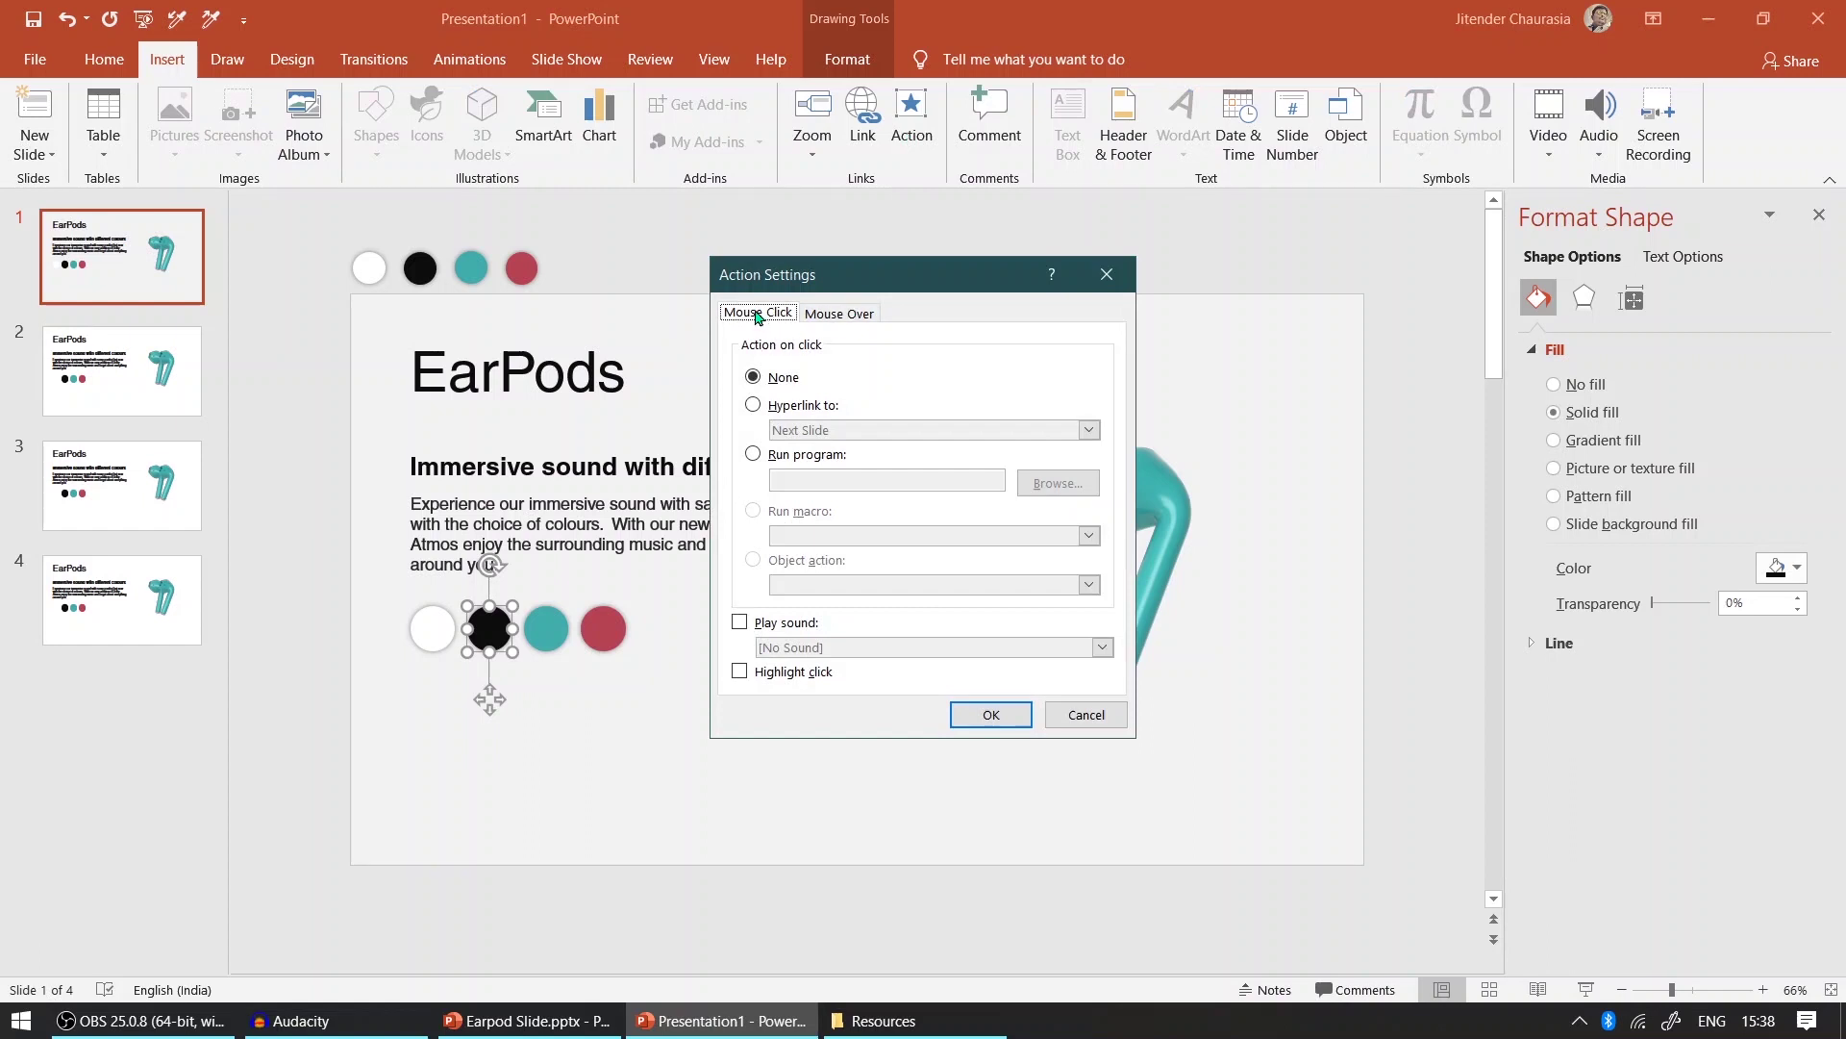
{"action": "left_click", "coordinate": [794, 406]}
{"action": "left_click", "coordinate": [808, 429]}
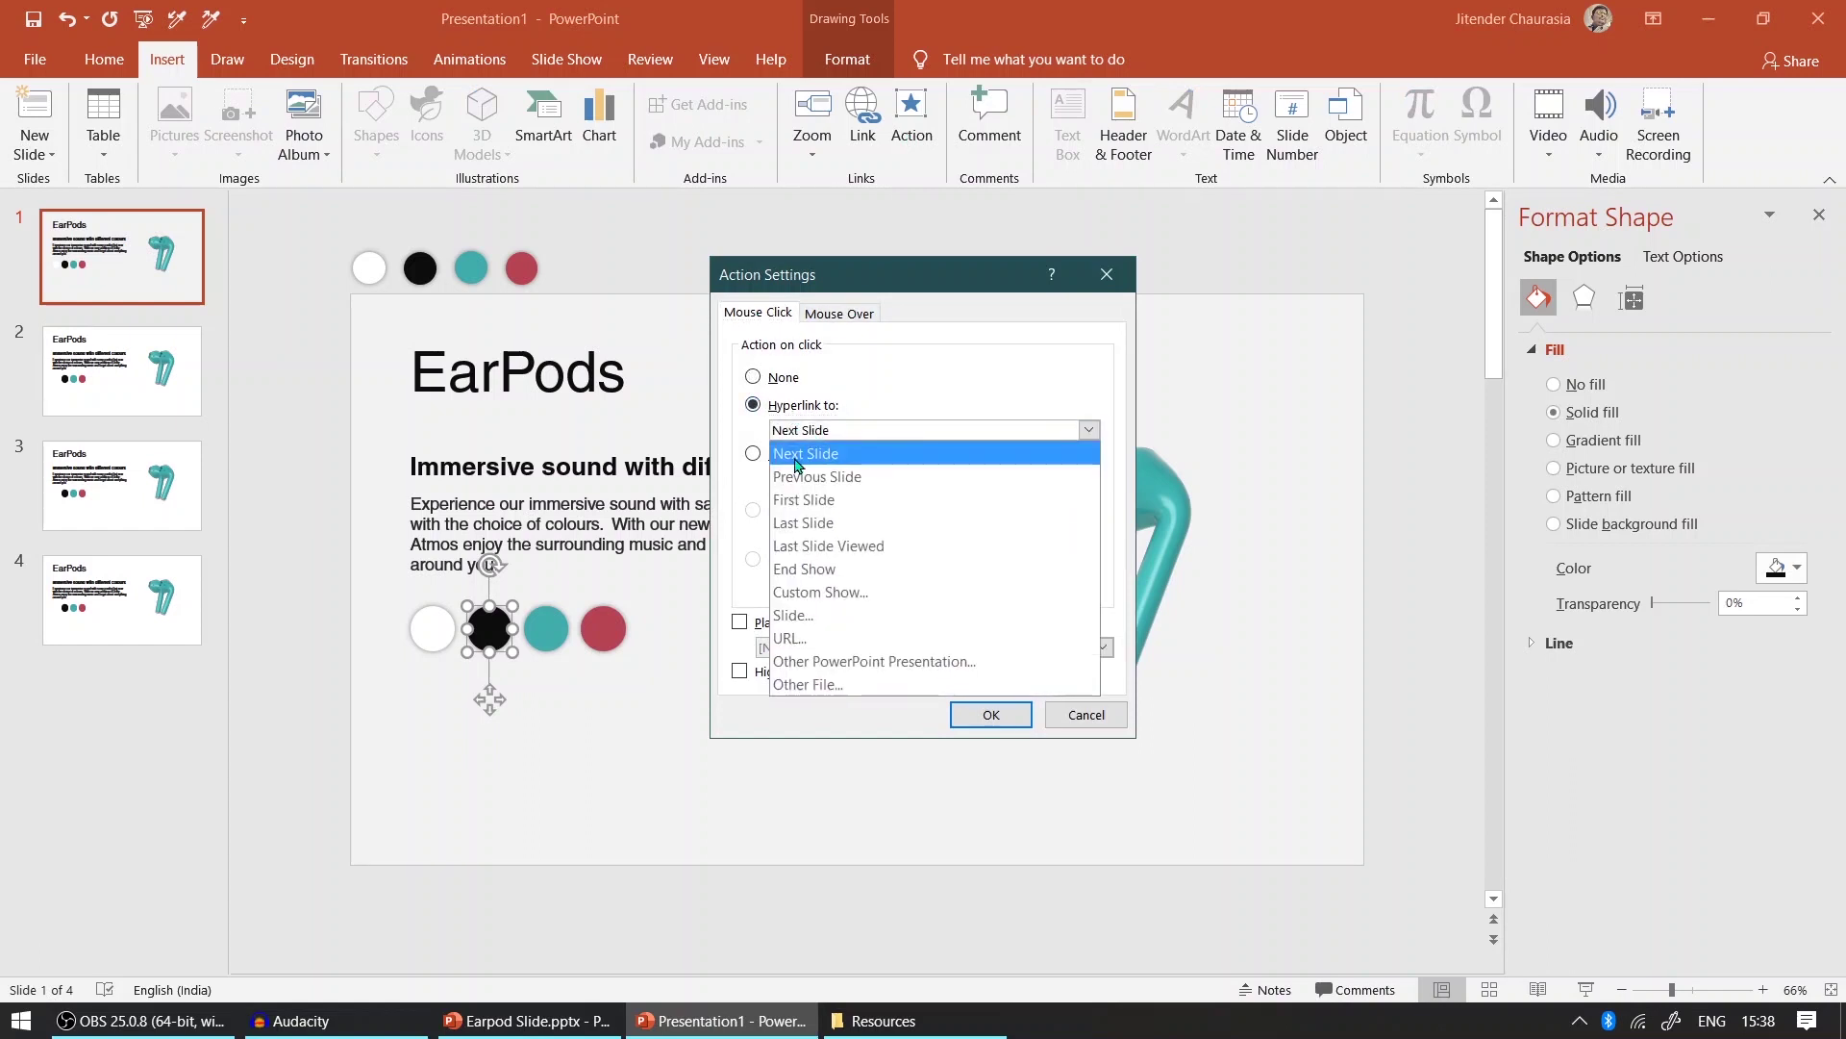
{"action": "left_click", "coordinate": [834, 616]}
{"action": "left_click", "coordinate": [726, 413]}
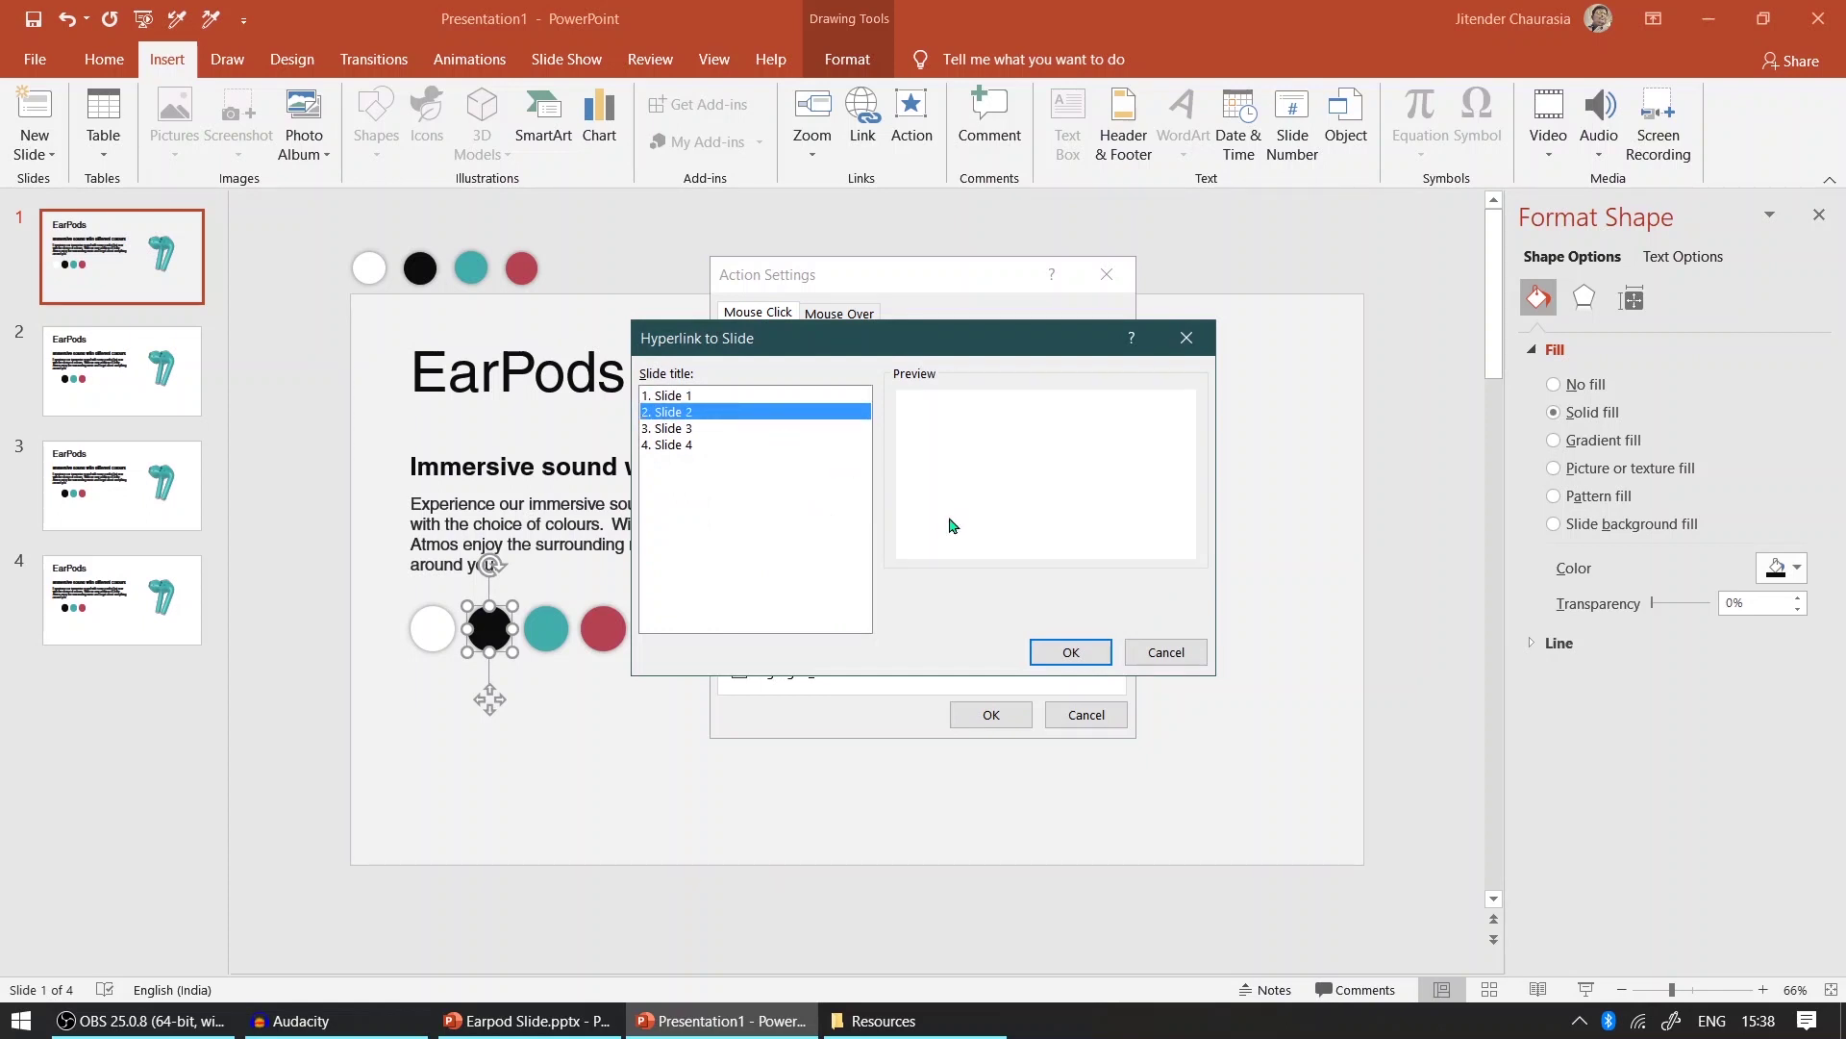
{"action": "left_click", "coordinate": [1068, 652]}
{"action": "left_click", "coordinate": [991, 713]}
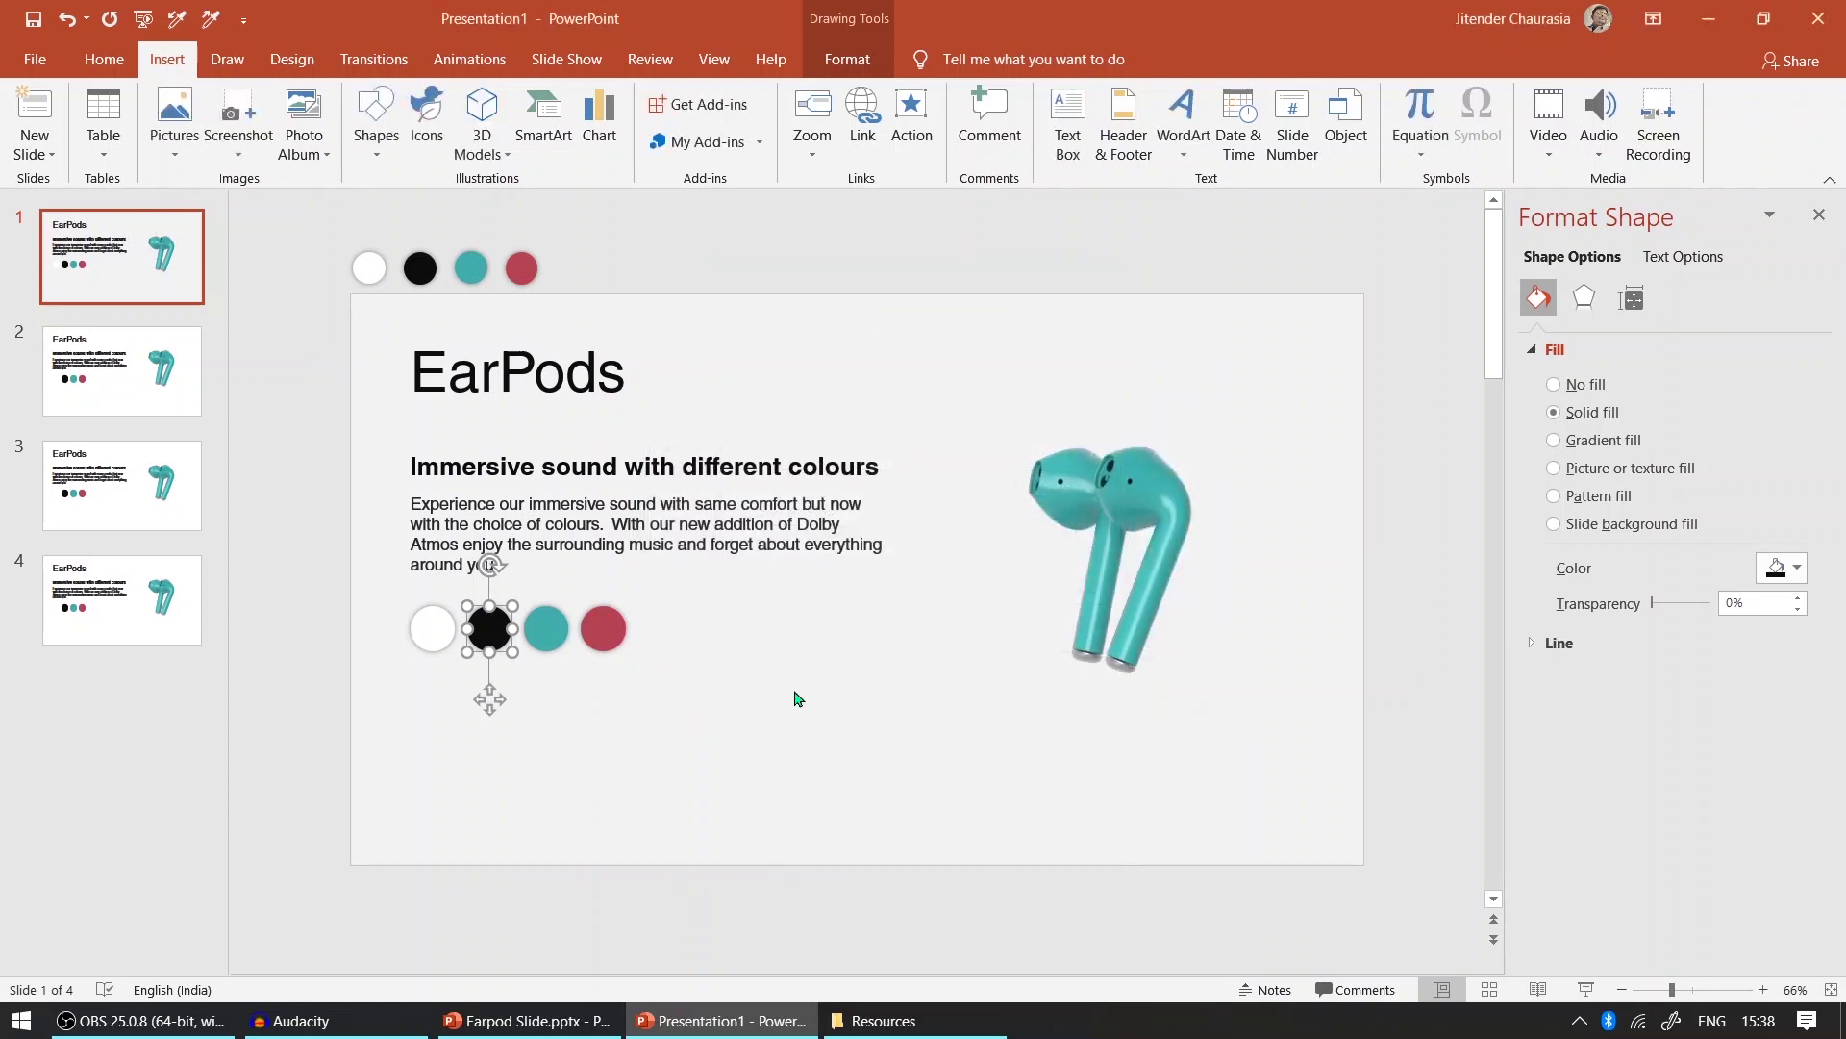
- Hyperlink the teal circle to Slide 3 via Action Settings, then select the red circle
{"action": "left_click", "coordinate": [545, 627]}
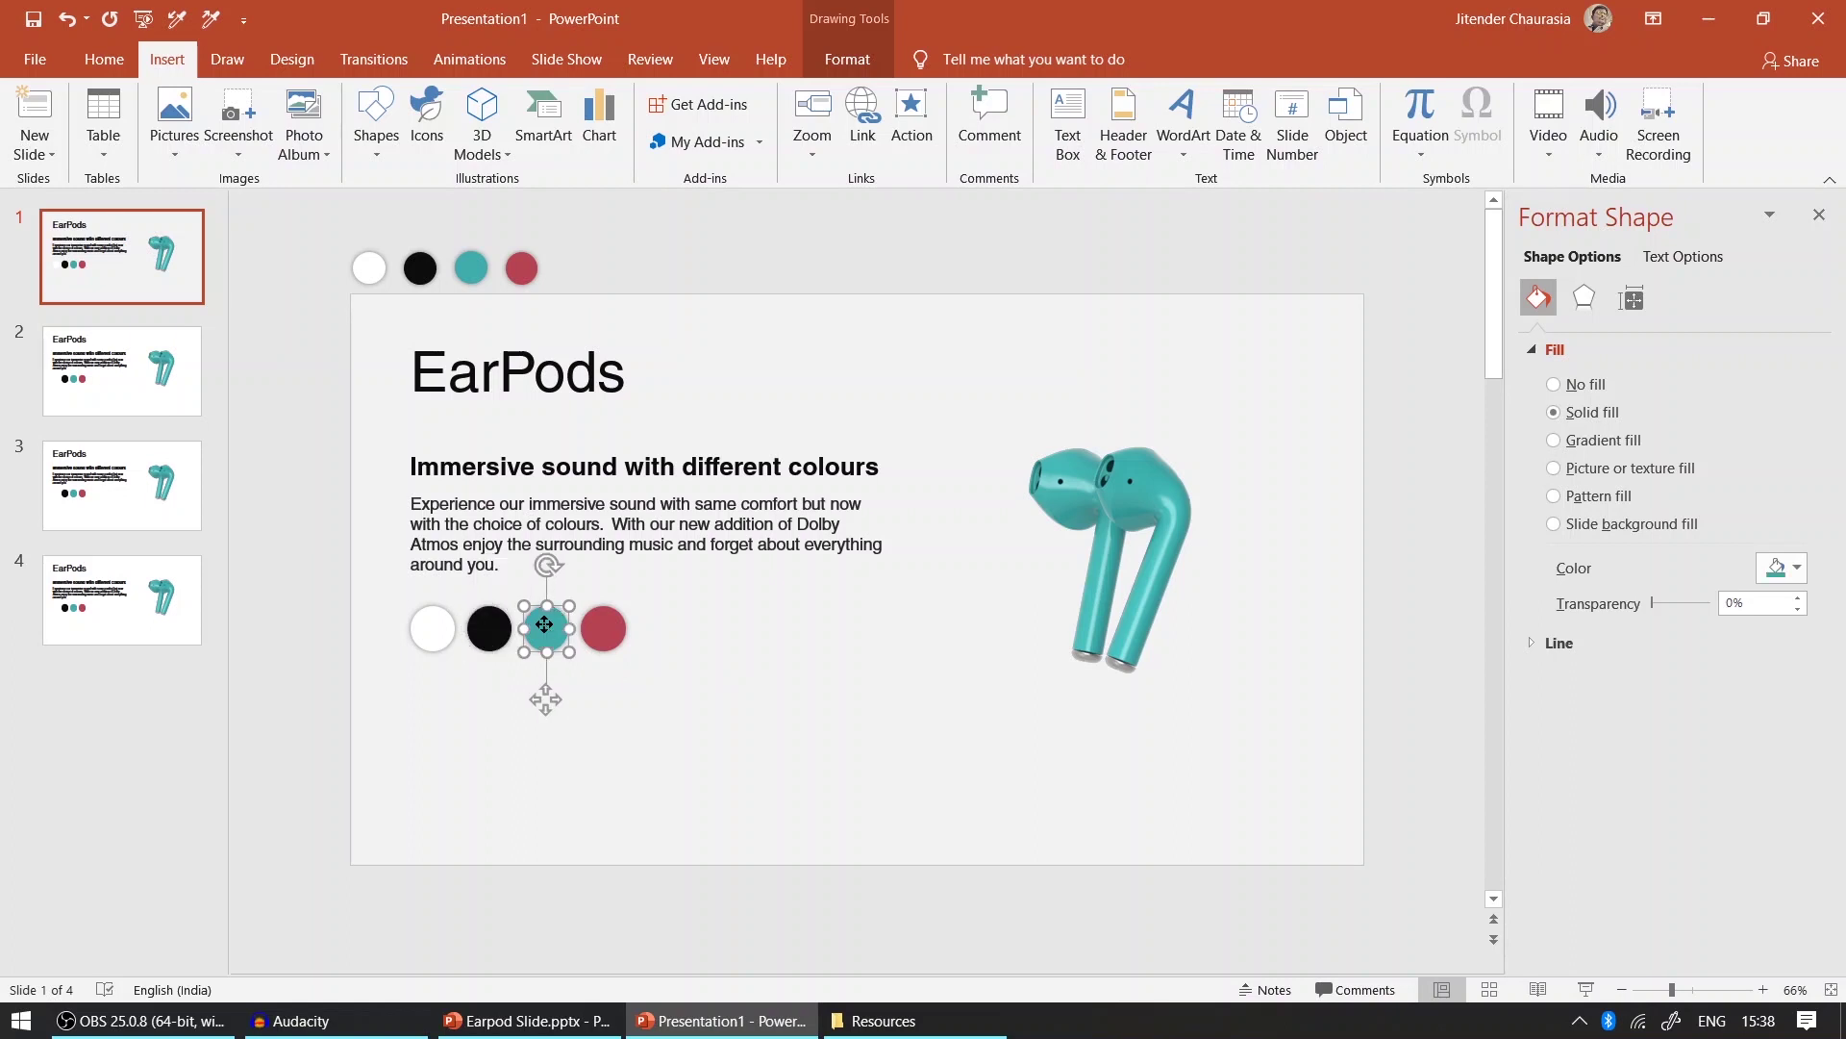
{"action": "left_click", "coordinate": [910, 120]}
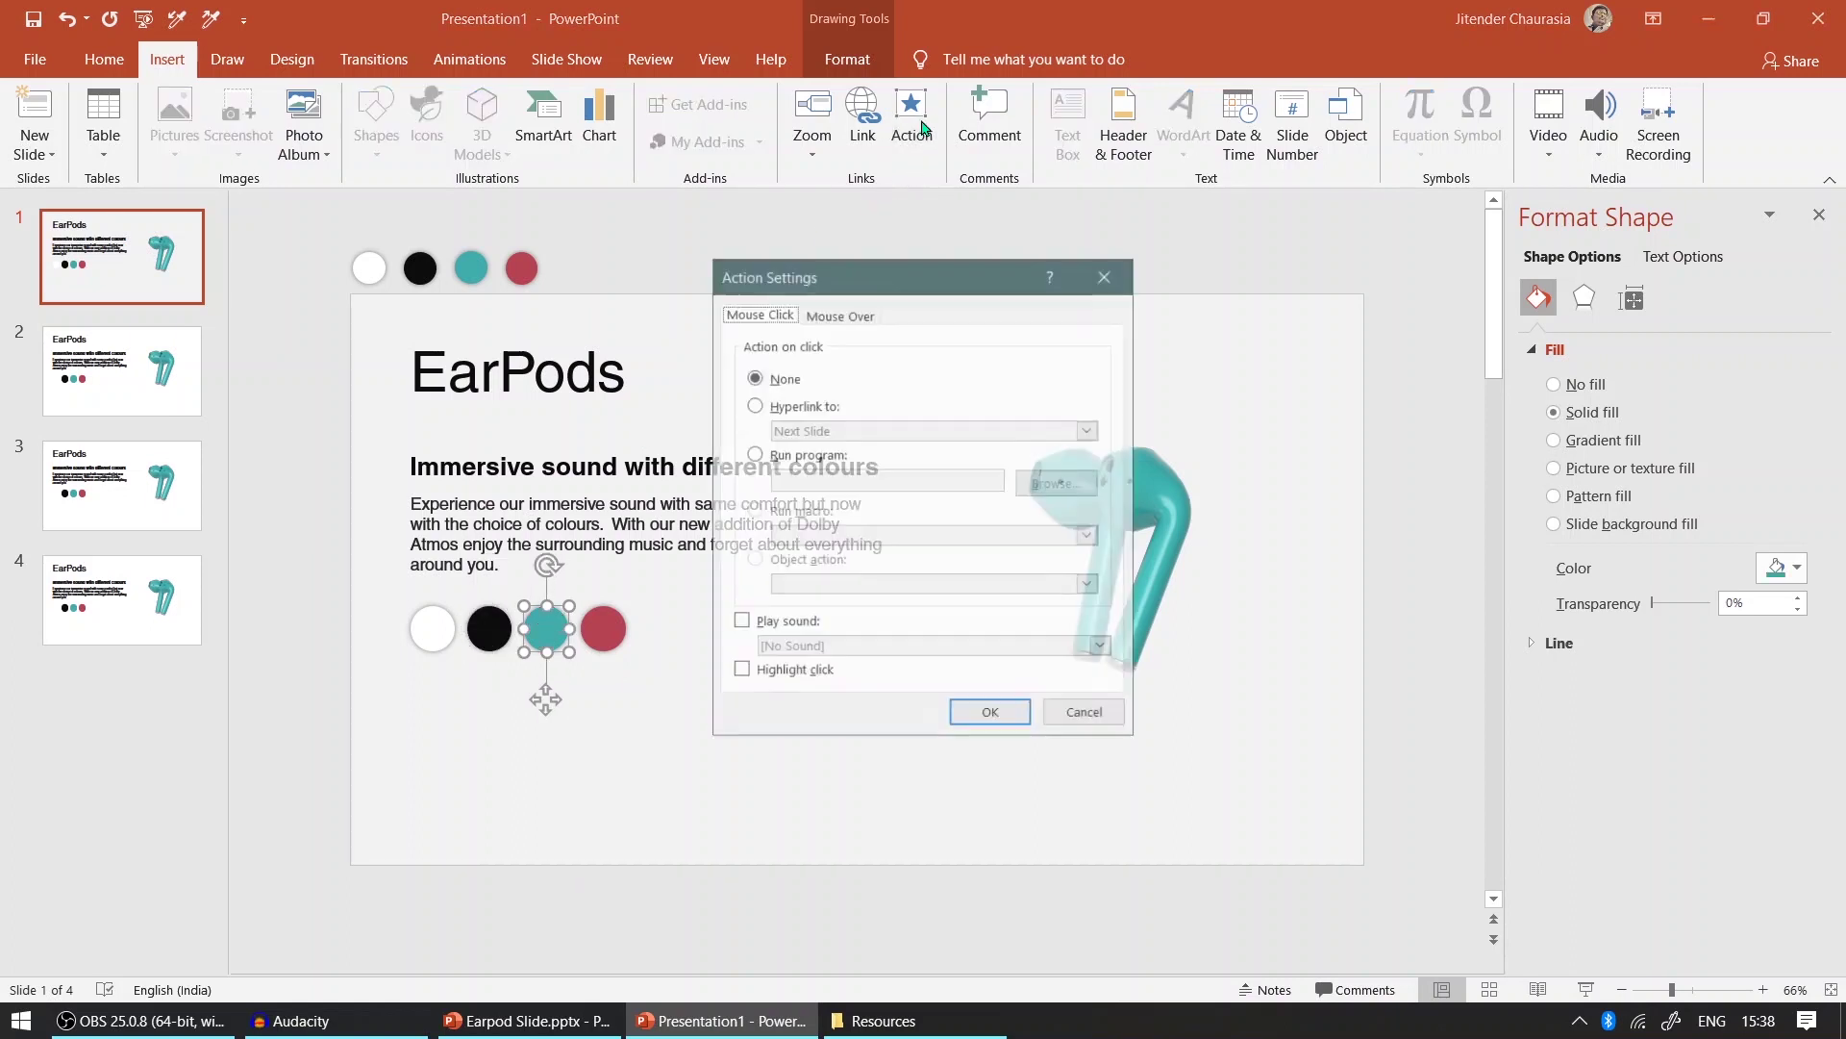
{"action": "left_click", "coordinate": [794, 405]}
{"action": "left_click", "coordinate": [866, 430]}
{"action": "left_click", "coordinate": [863, 612]}
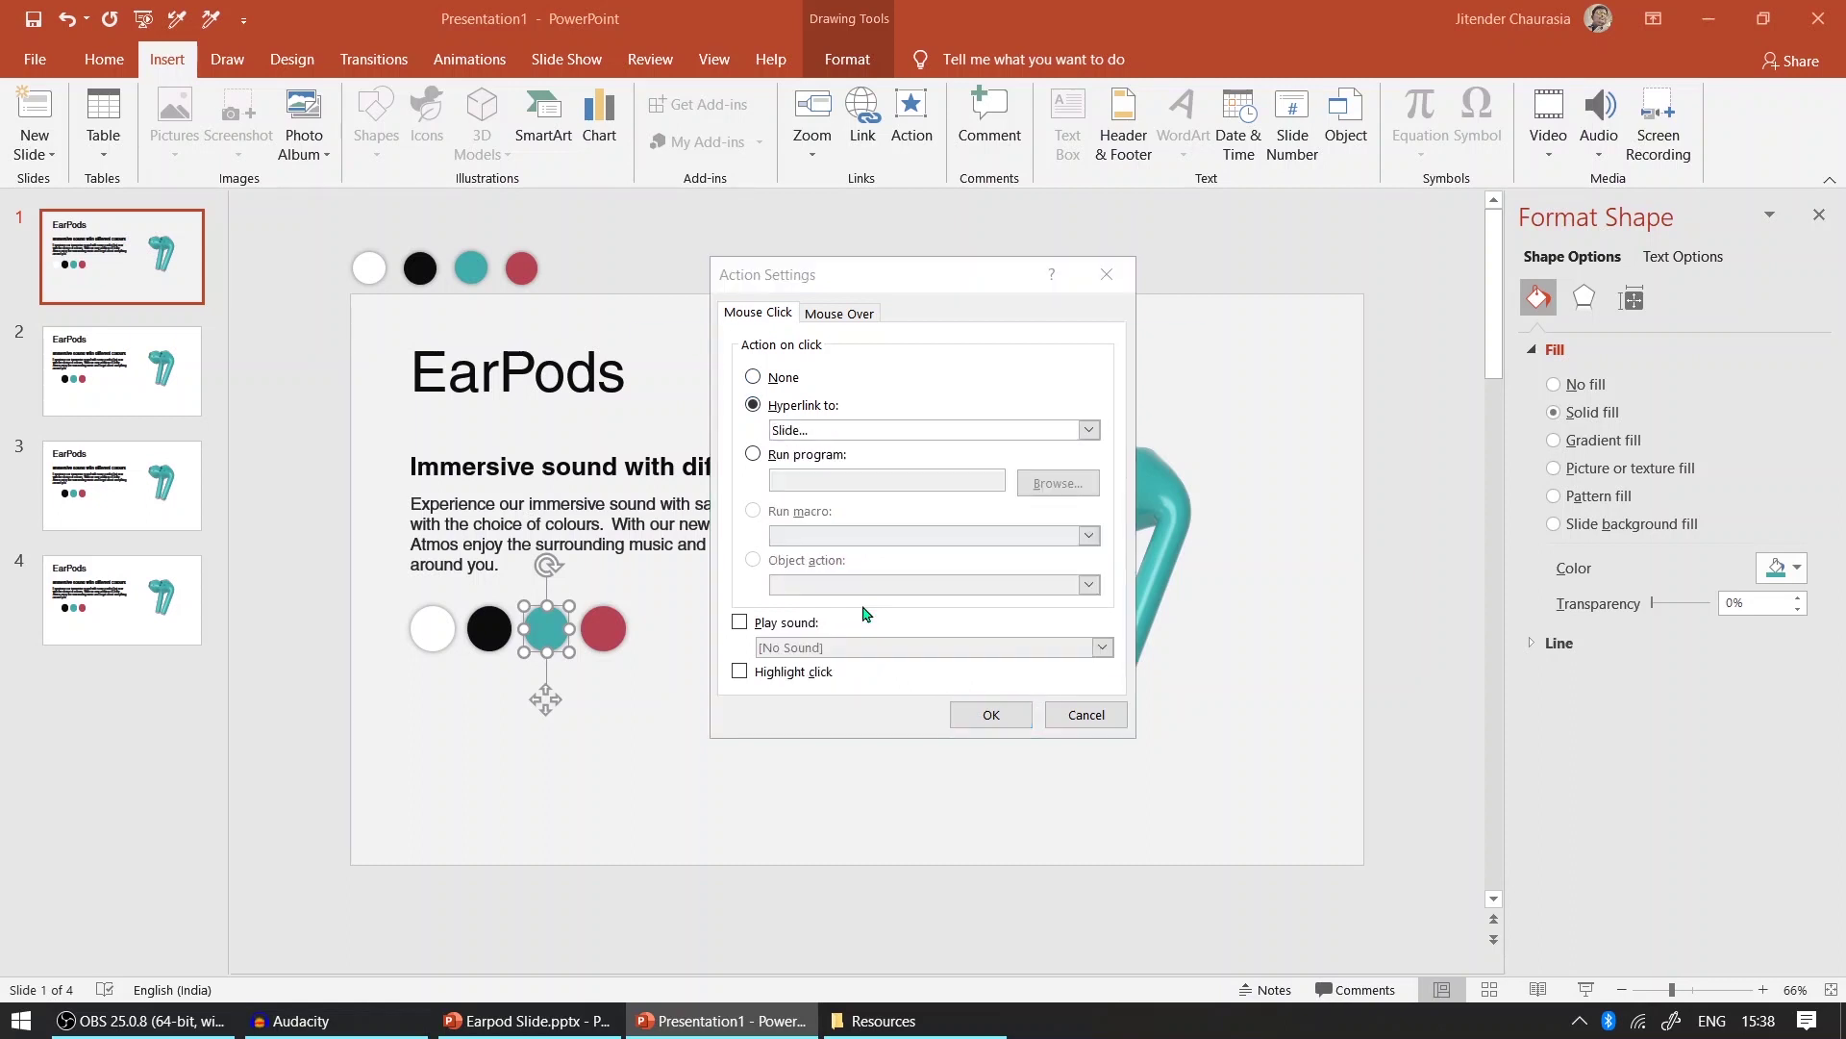
{"action": "left_click", "coordinate": [727, 414]}
{"action": "left_click", "coordinate": [712, 430]}
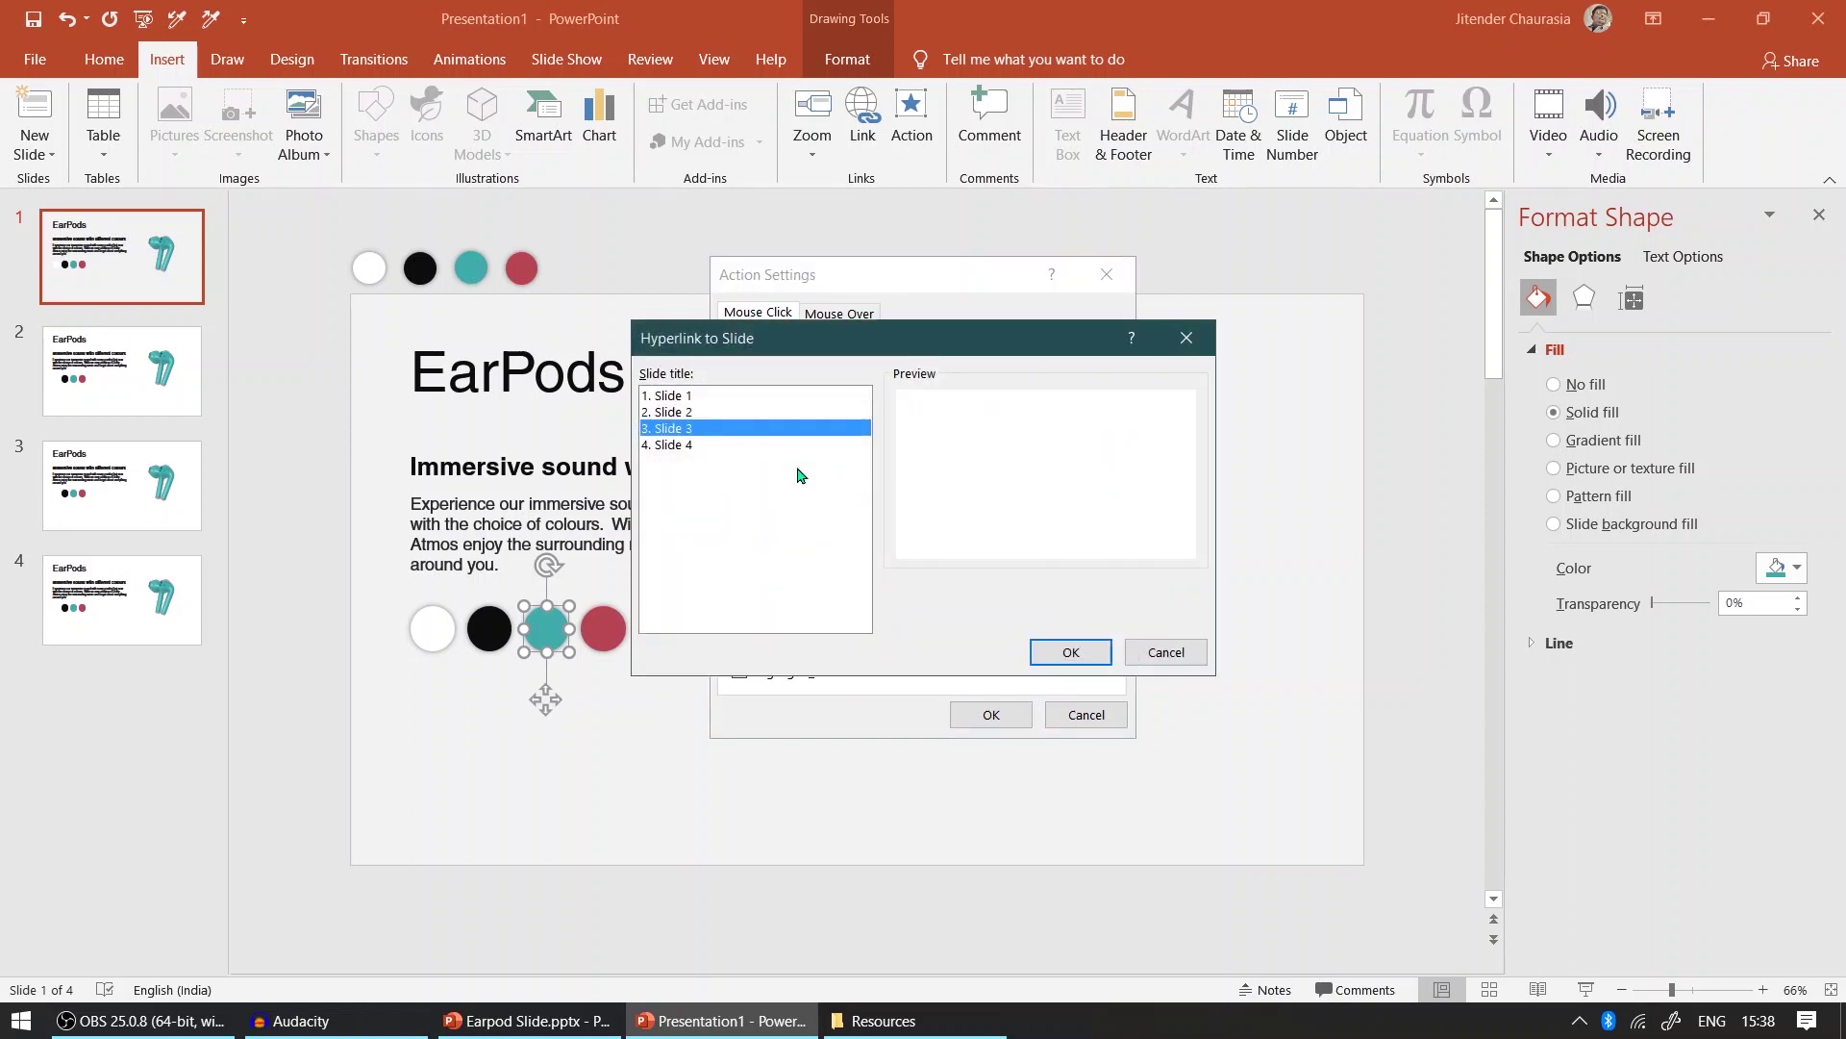
{"action": "left_click", "coordinate": [1063, 651]}
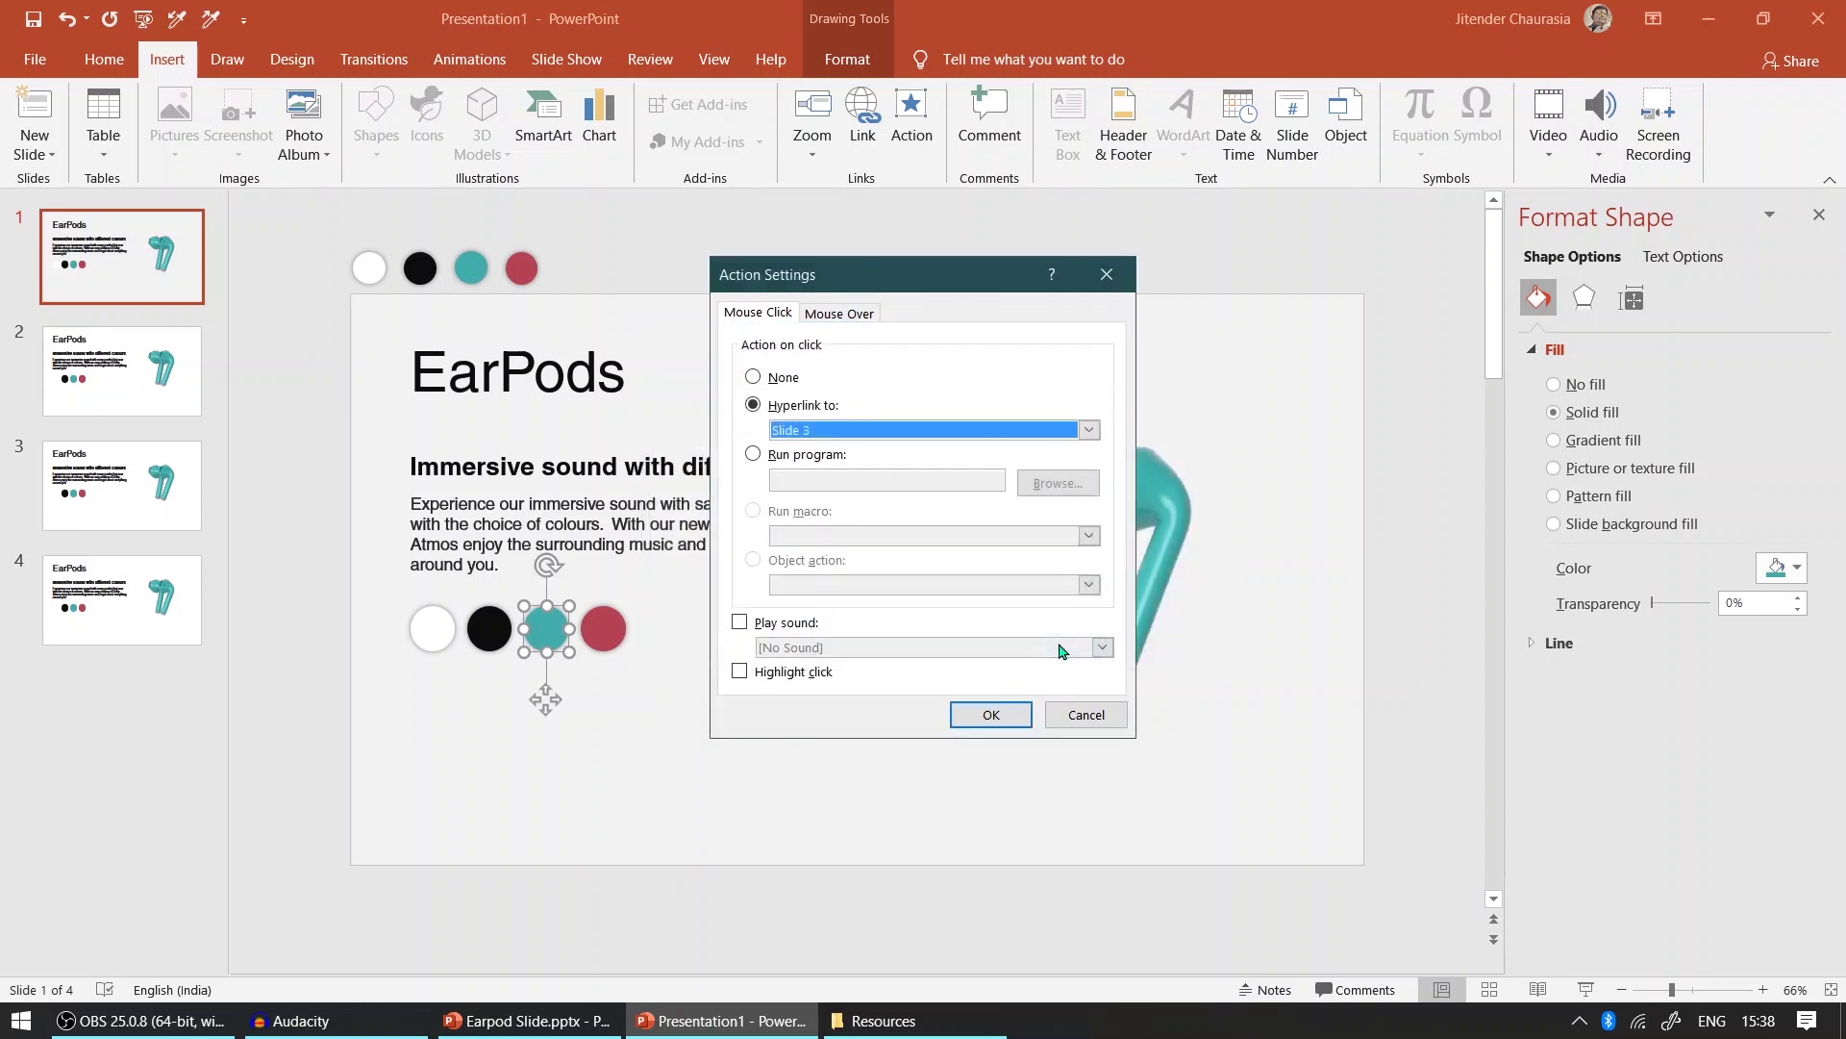
{"action": "left_click", "coordinate": [990, 714]}
{"action": "left_click", "coordinate": [603, 631]}
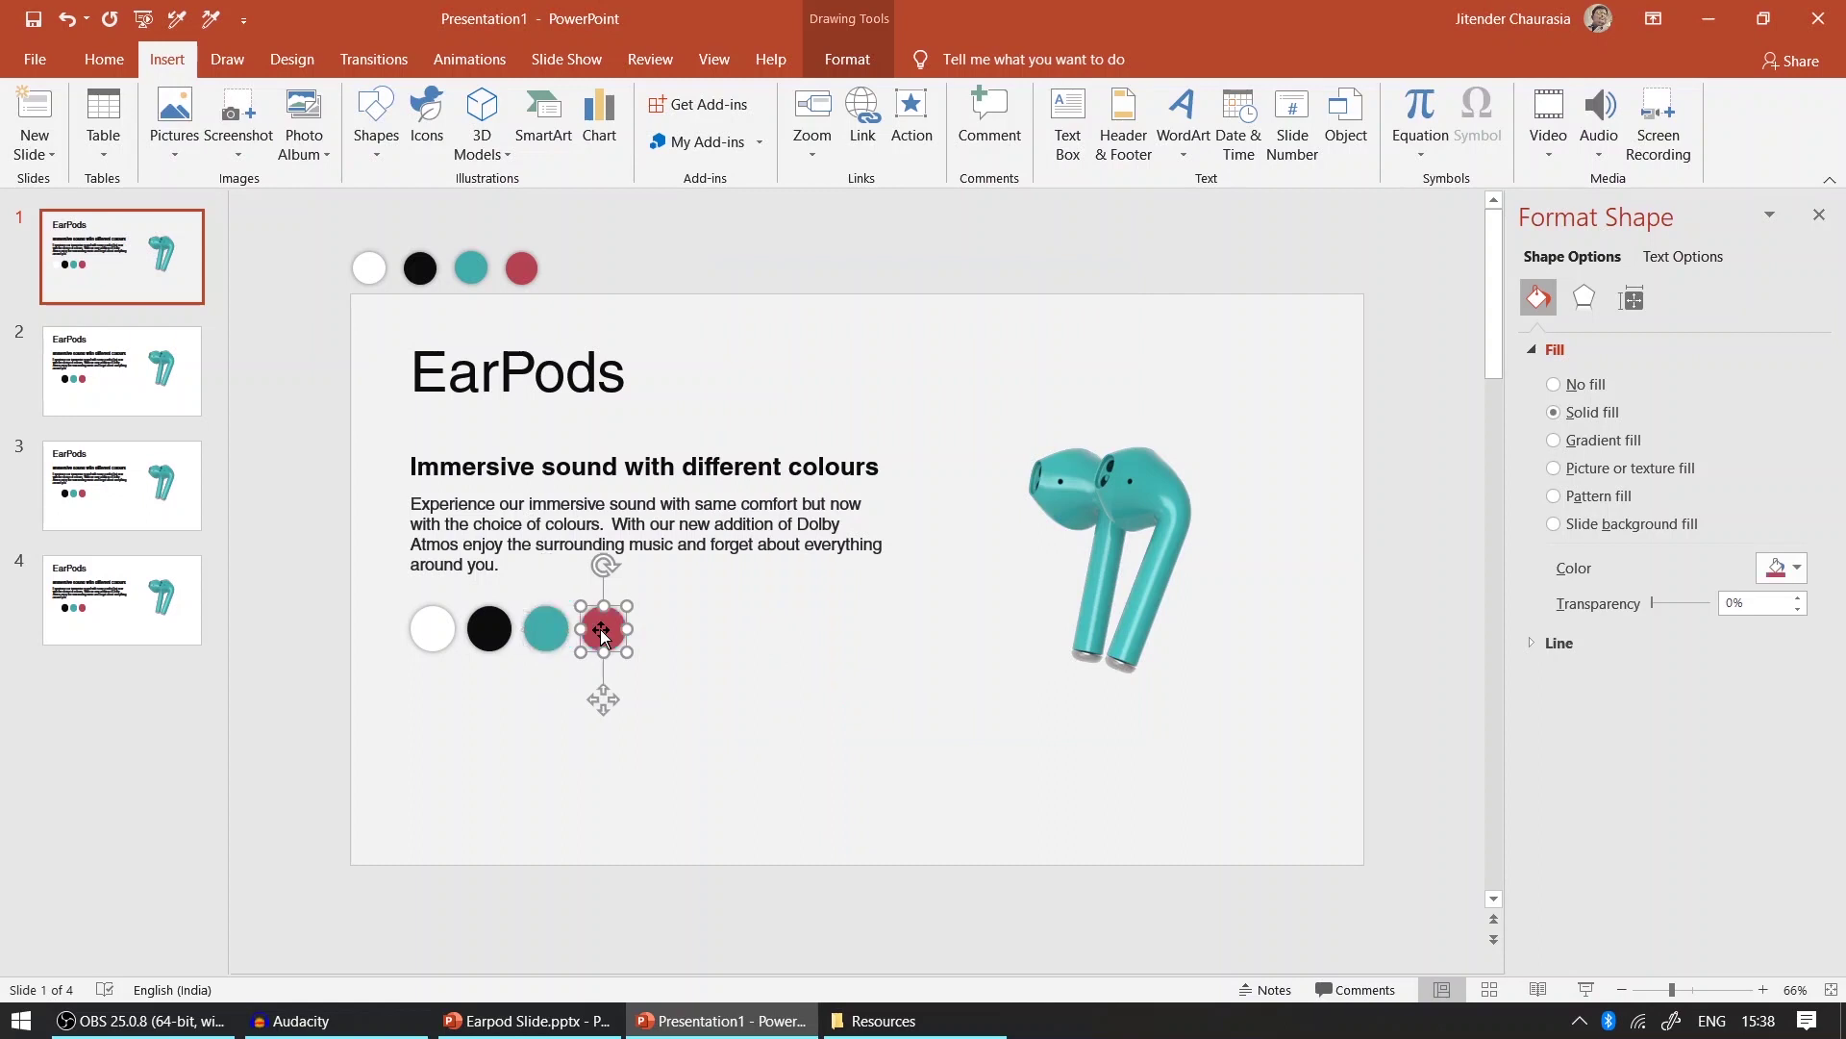
- Set the red circle's click action to hyperlink to Slide 4, then move to slide 2
{"action": "left_click", "coordinate": [910, 120]}
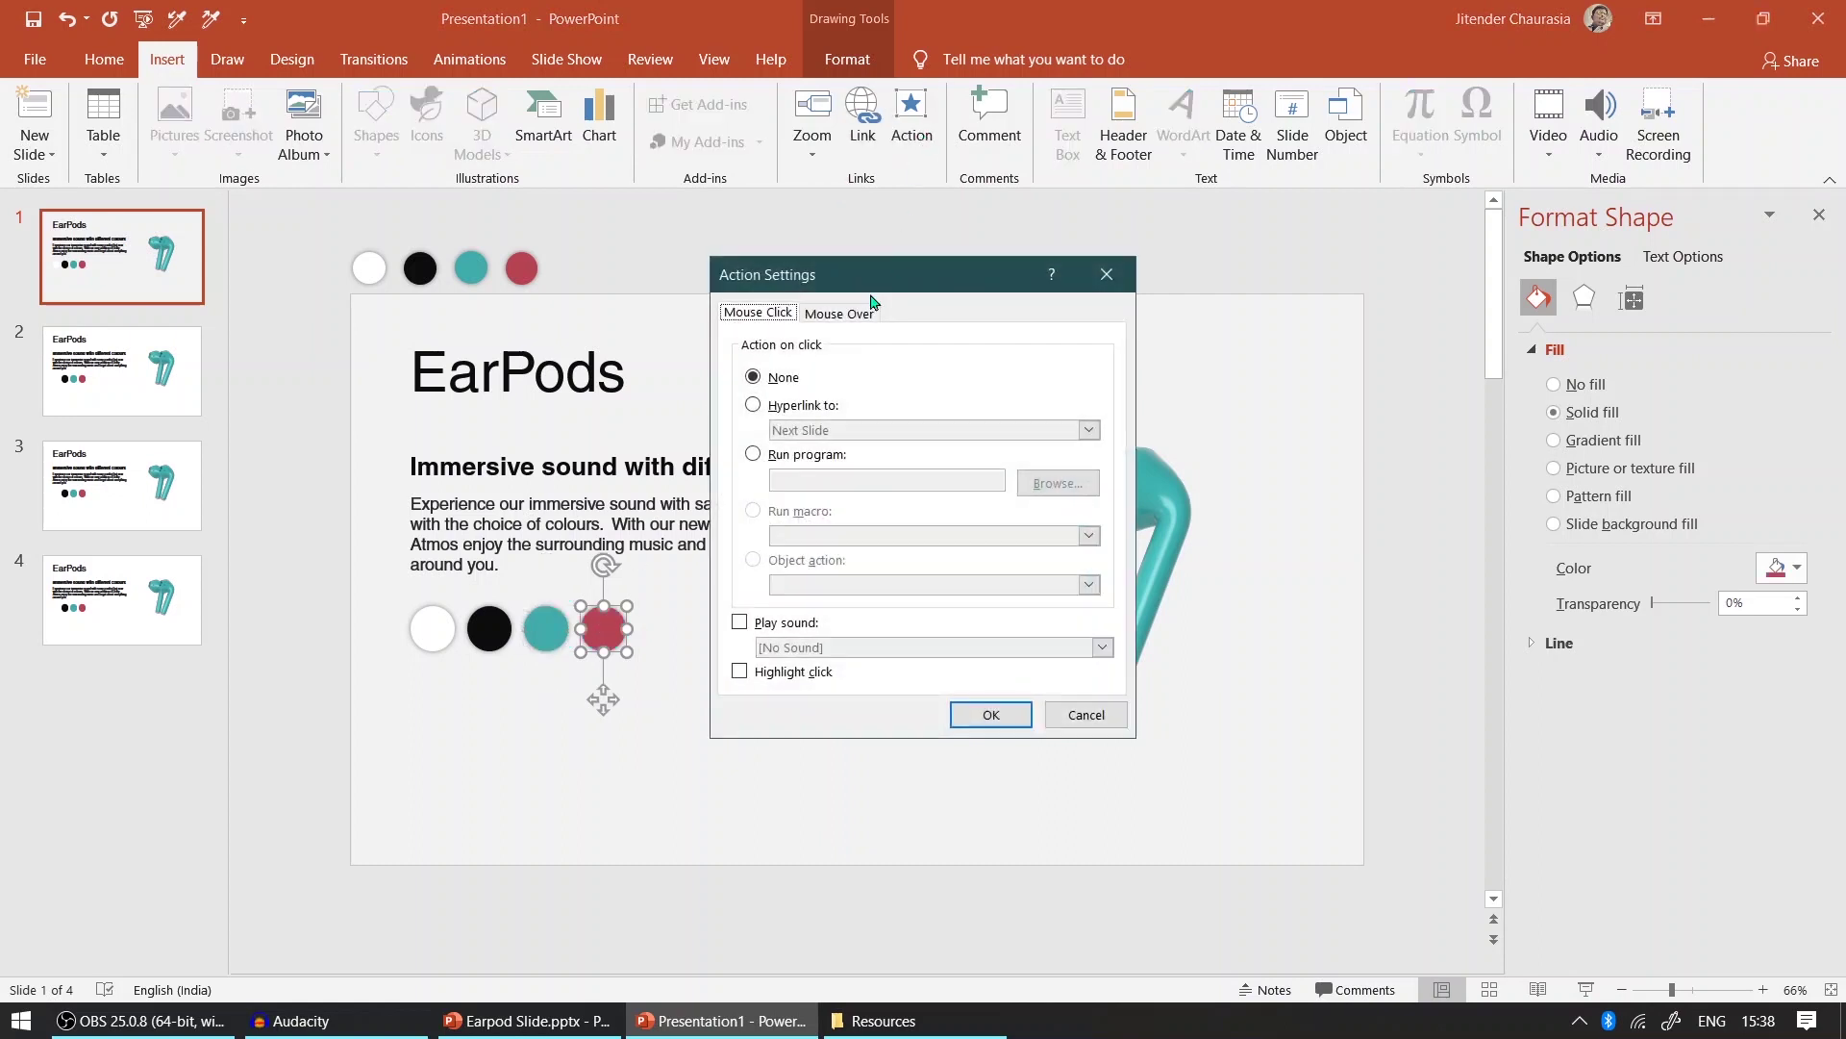
{"action": "left_click", "coordinate": [806, 404]}
{"action": "left_click", "coordinate": [812, 430]}
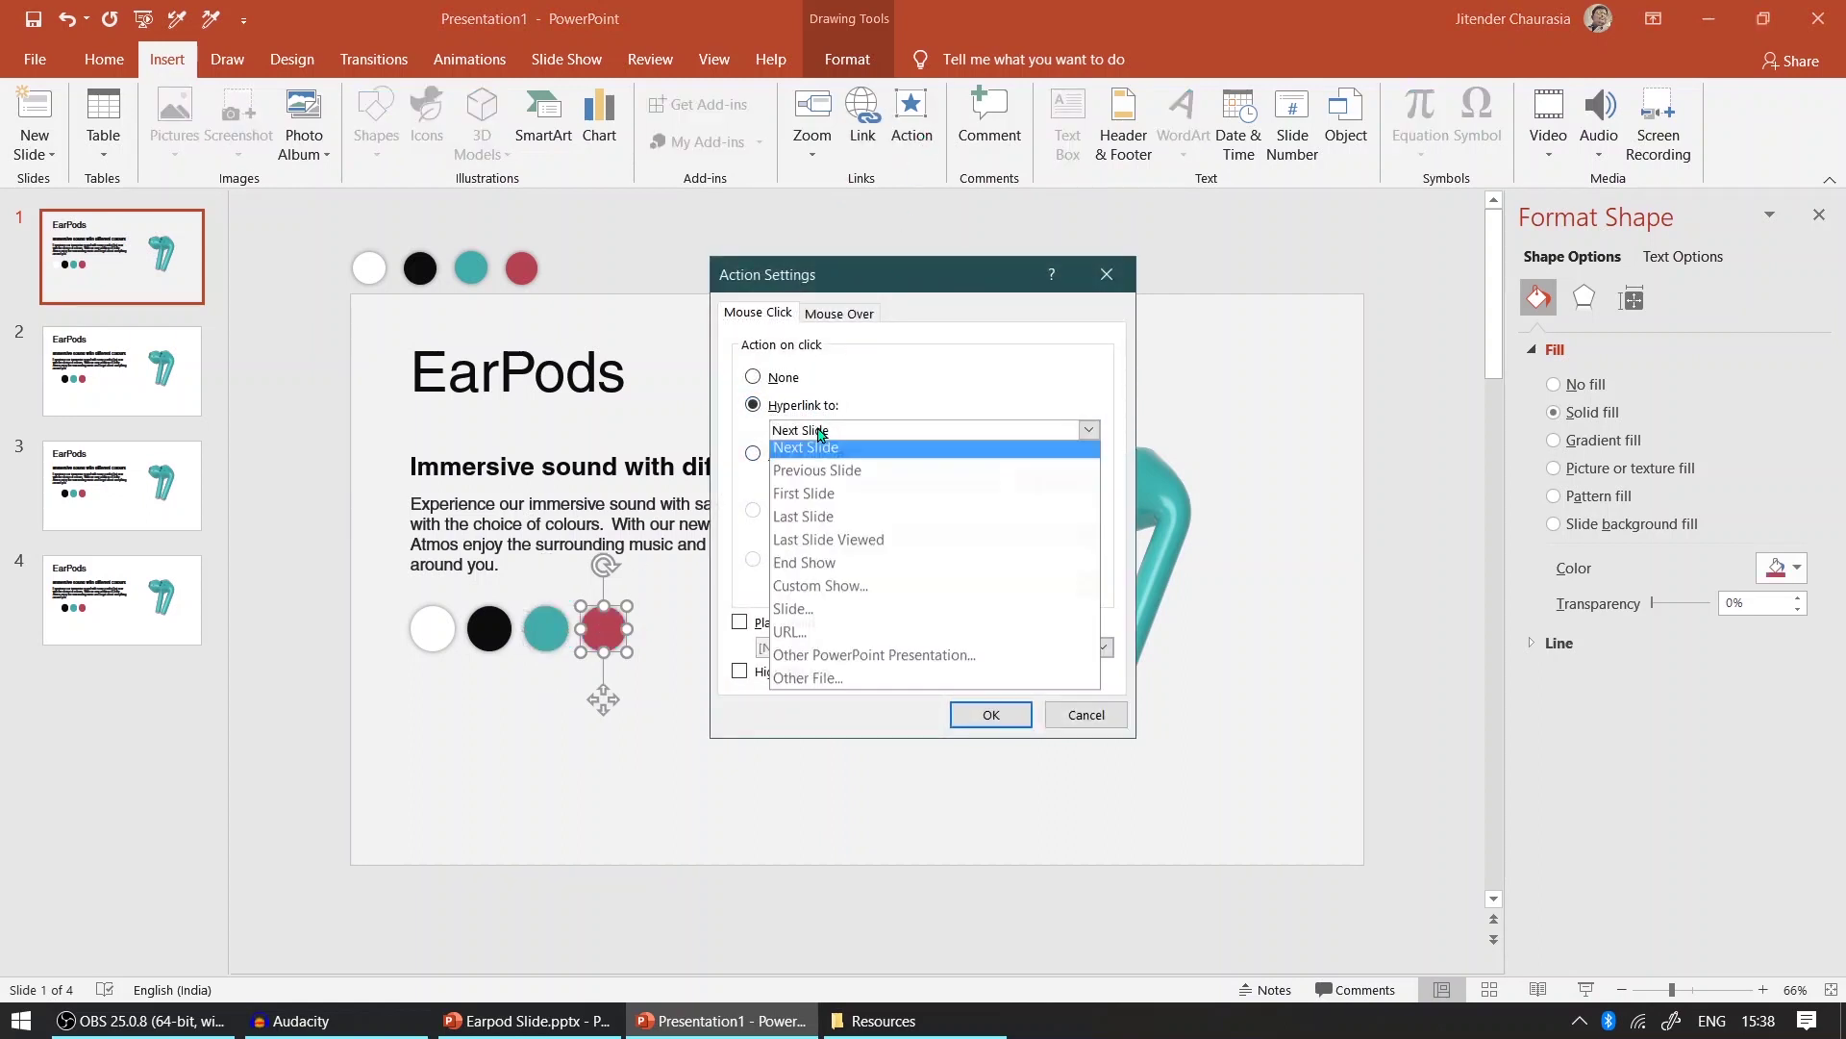
{"action": "left_click", "coordinate": [839, 616]}
{"action": "left_click", "coordinate": [702, 445]}
{"action": "left_click", "coordinate": [1070, 652]}
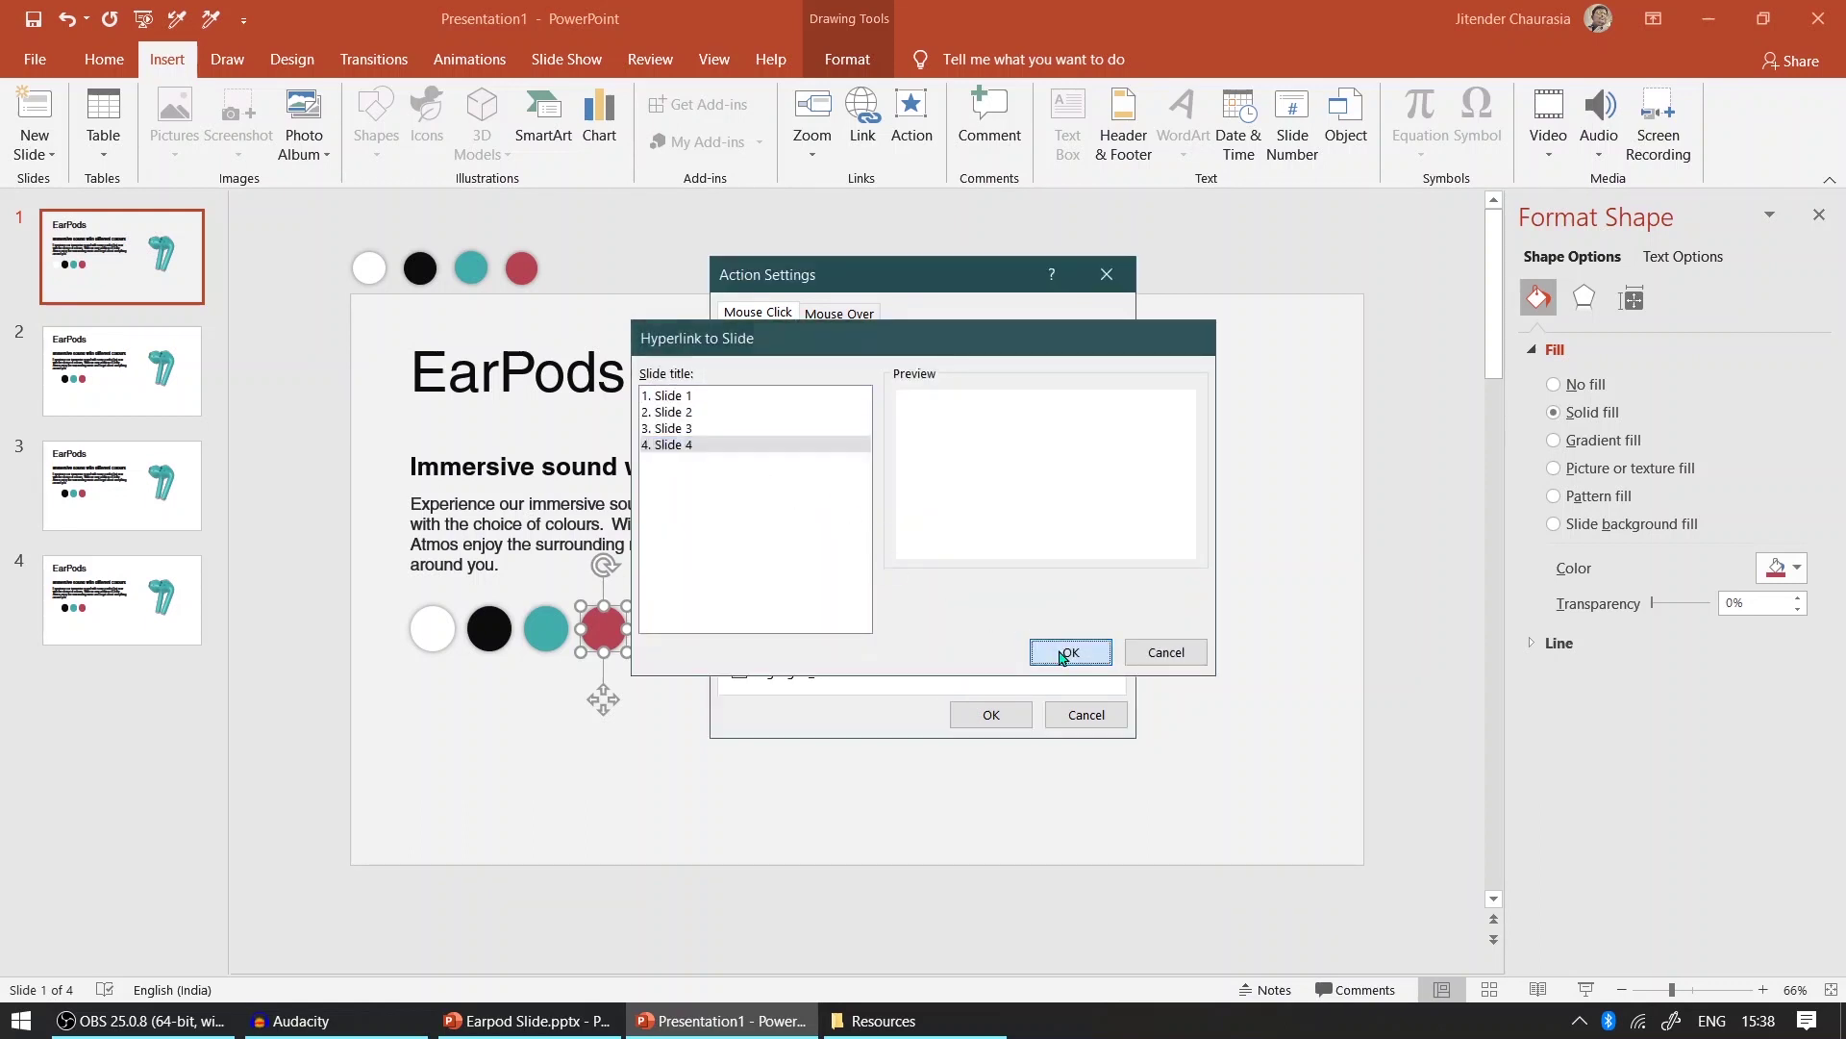
{"action": "left_click", "coordinate": [991, 713]}
{"action": "left_click", "coordinate": [132, 390]}
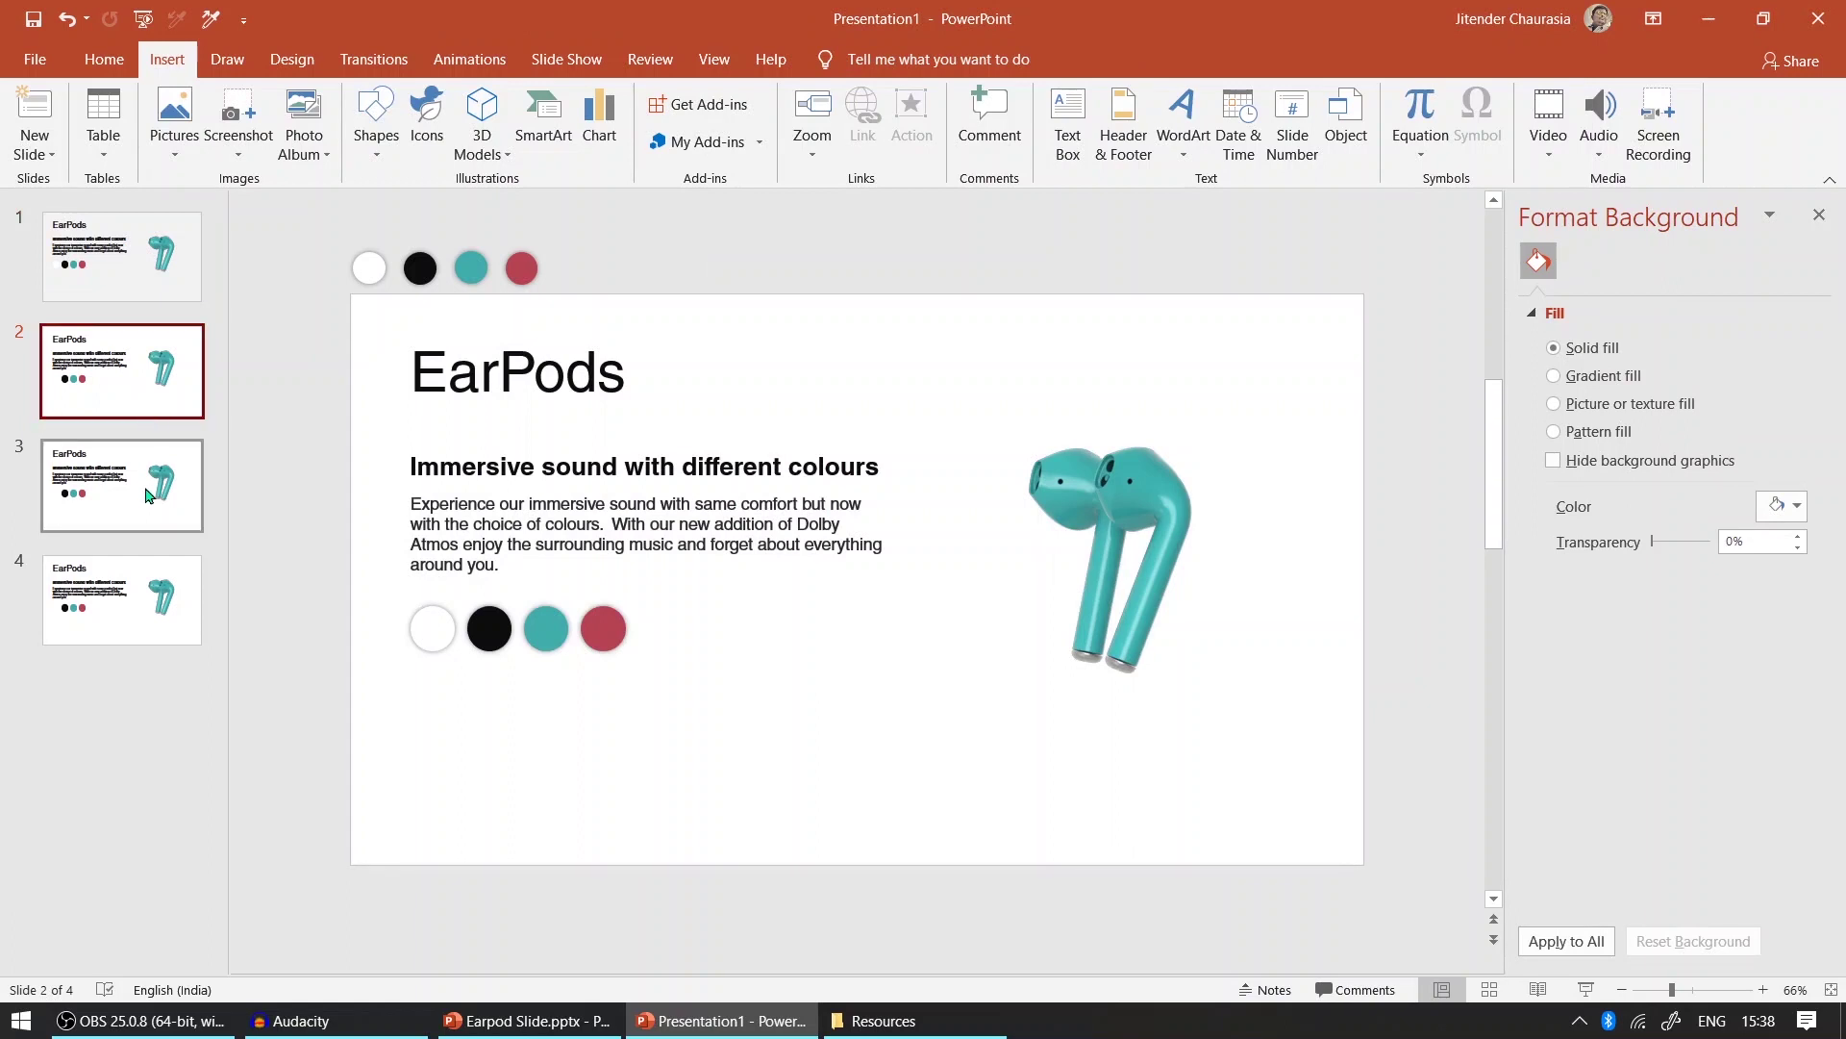
- Delete the four old colour circles from slides 2, 3 and 4
{"action": "left_click_drag", "start_coordinate": [321, 590], "coordinate": [722, 706]}
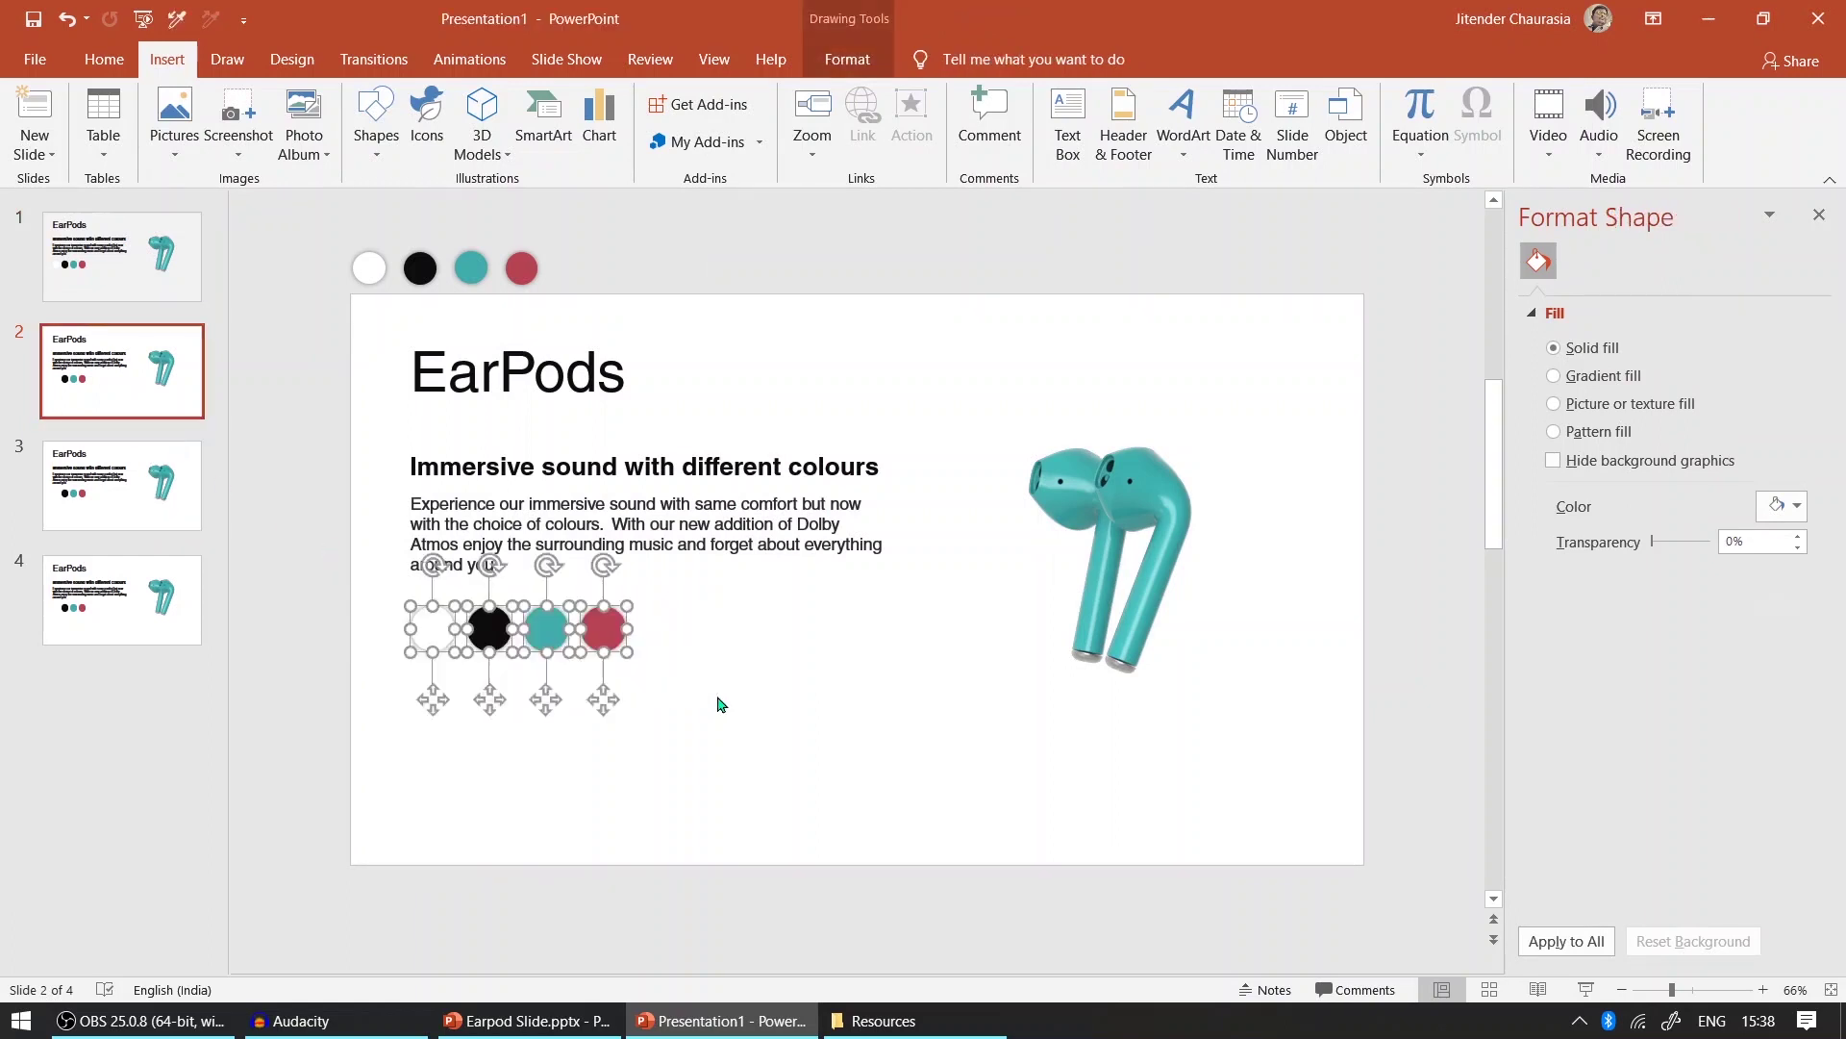
{"action": "key", "text": "Delete"}
{"action": "left_click", "coordinate": [122, 485]}
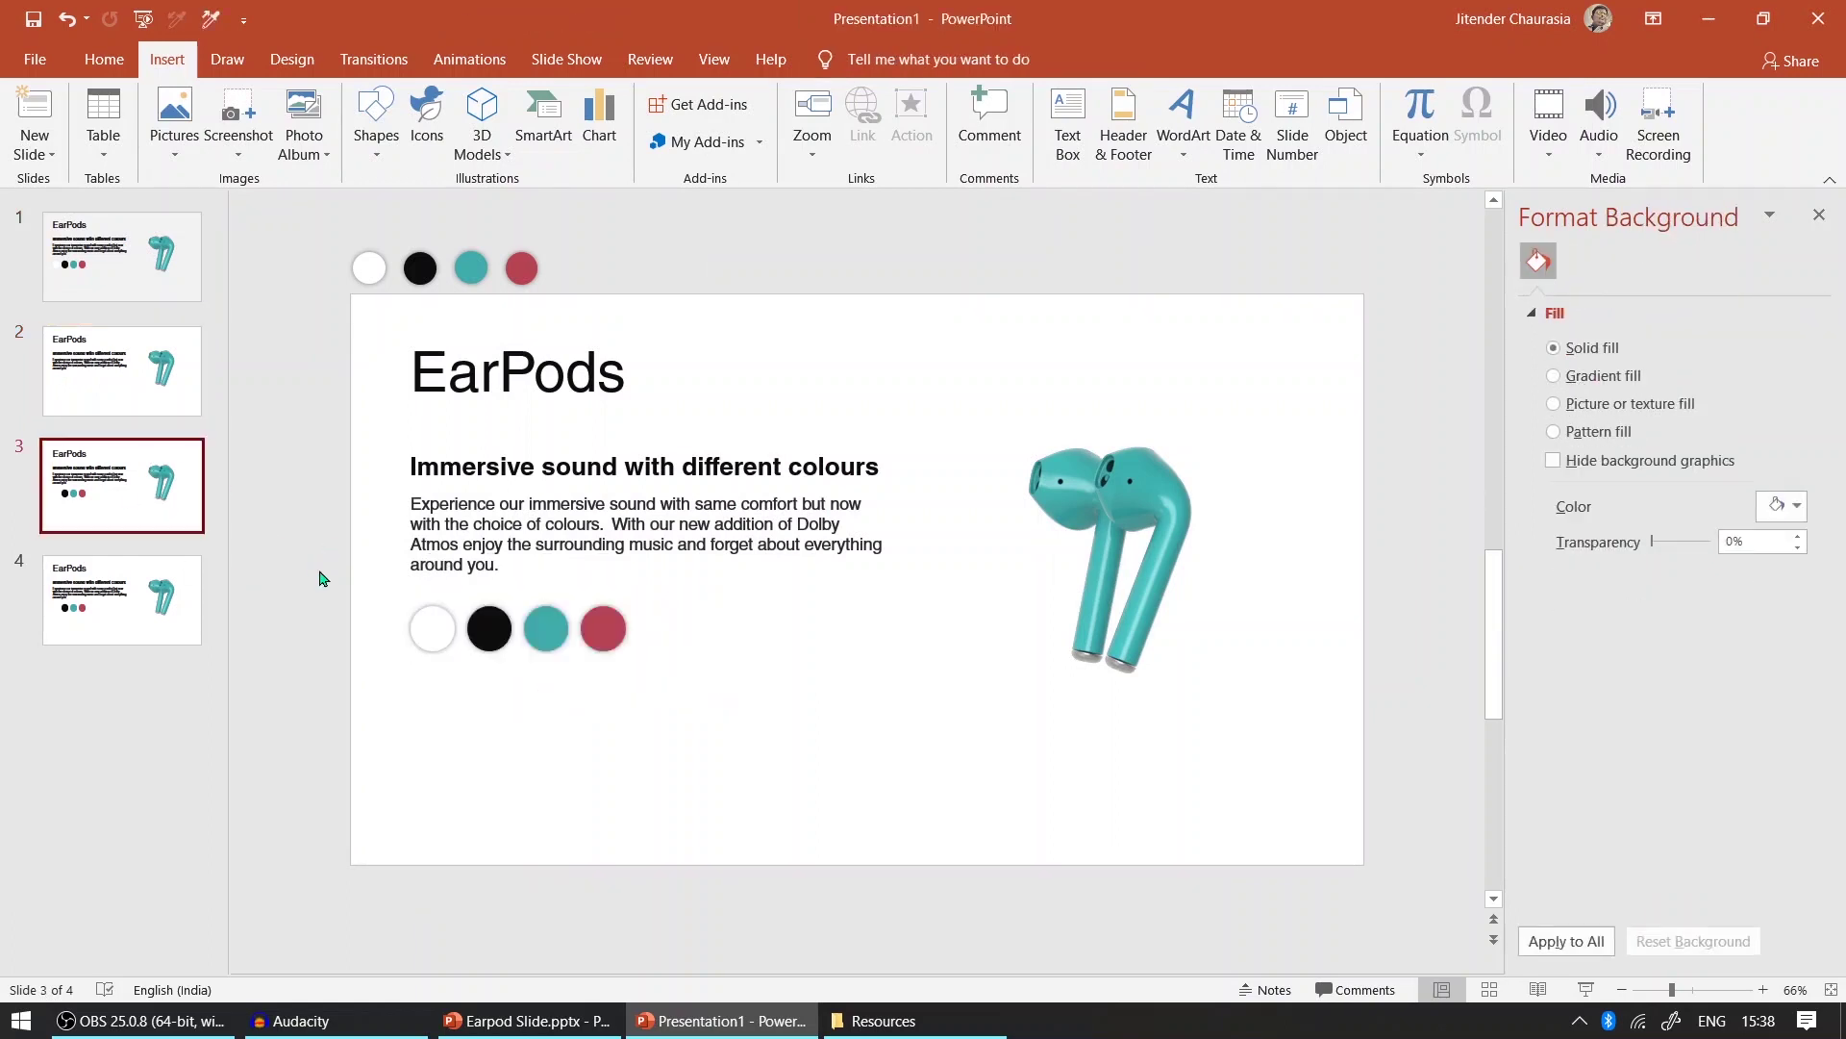
{"action": "left_click_drag", "start_coordinate": [317, 577], "coordinate": [813, 734]}
{"action": "key", "text": "Delete"}
{"action": "left_click", "coordinate": [192, 591]}
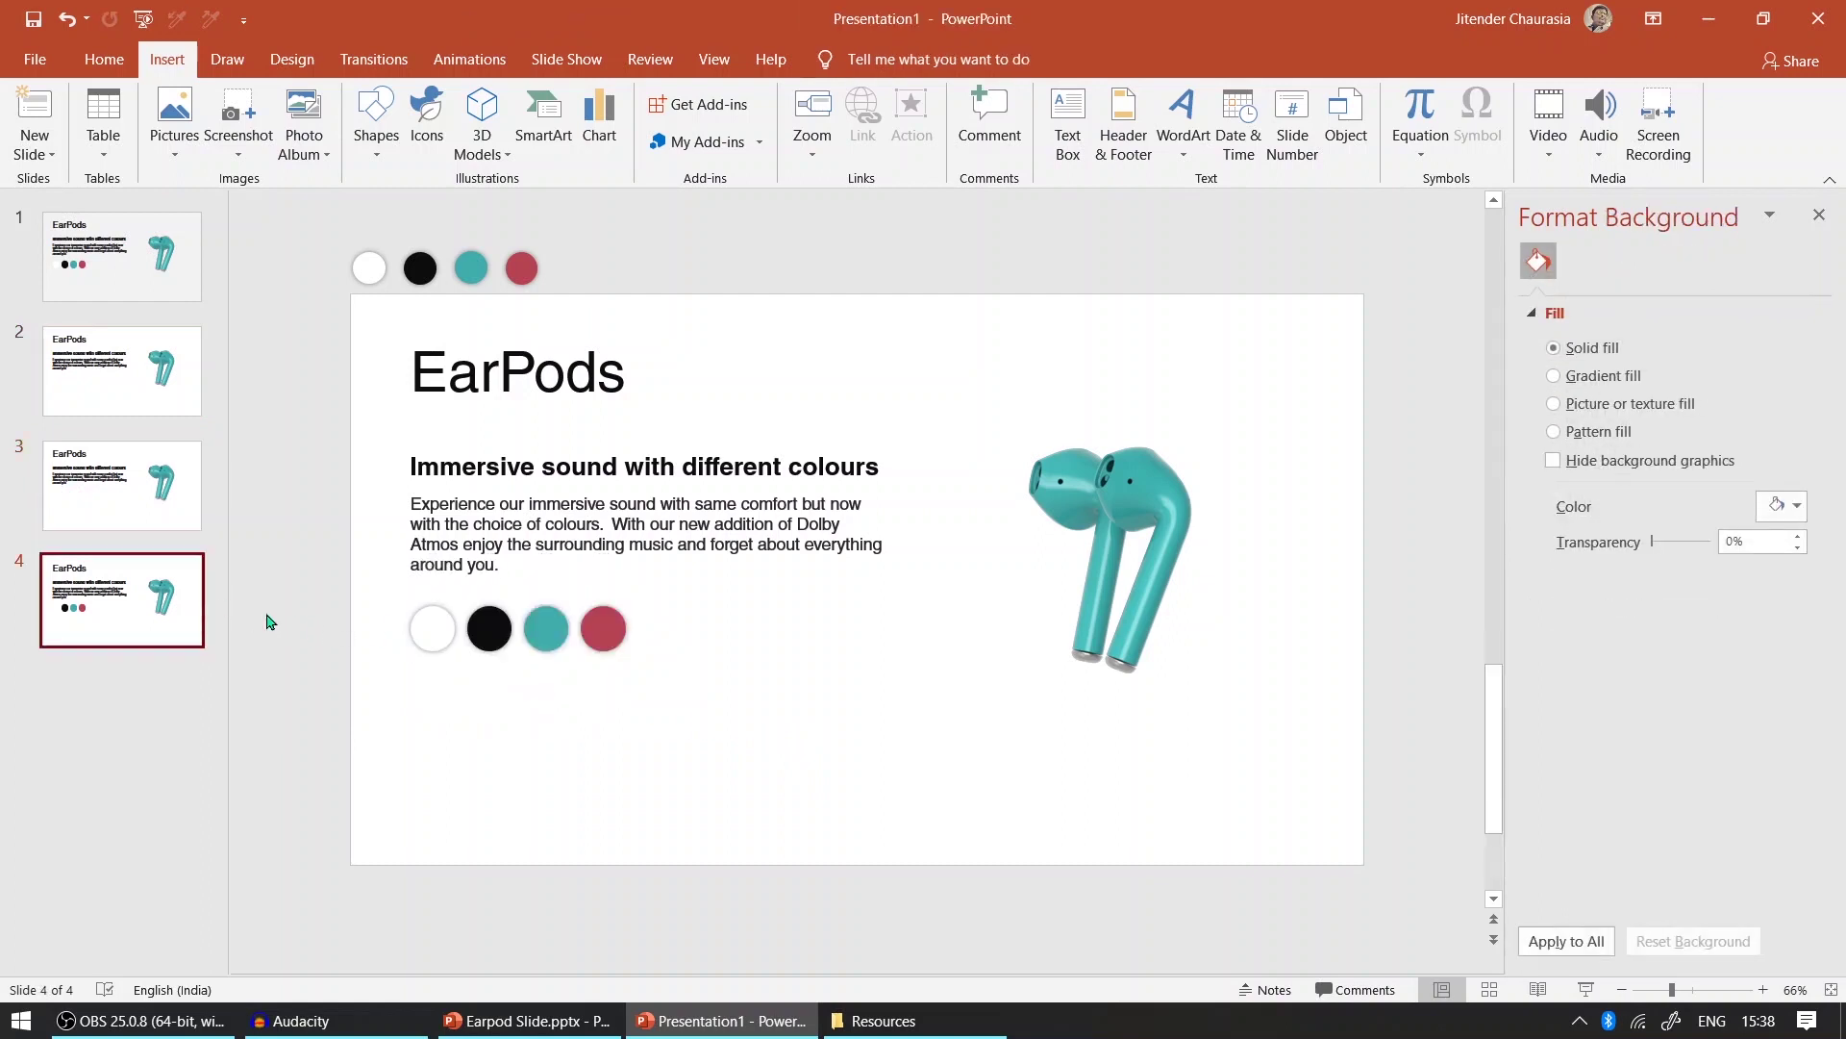
{"action": "left_click_drag", "start_coordinate": [294, 589], "coordinate": [770, 687]}
{"action": "key", "text": "Delete"}
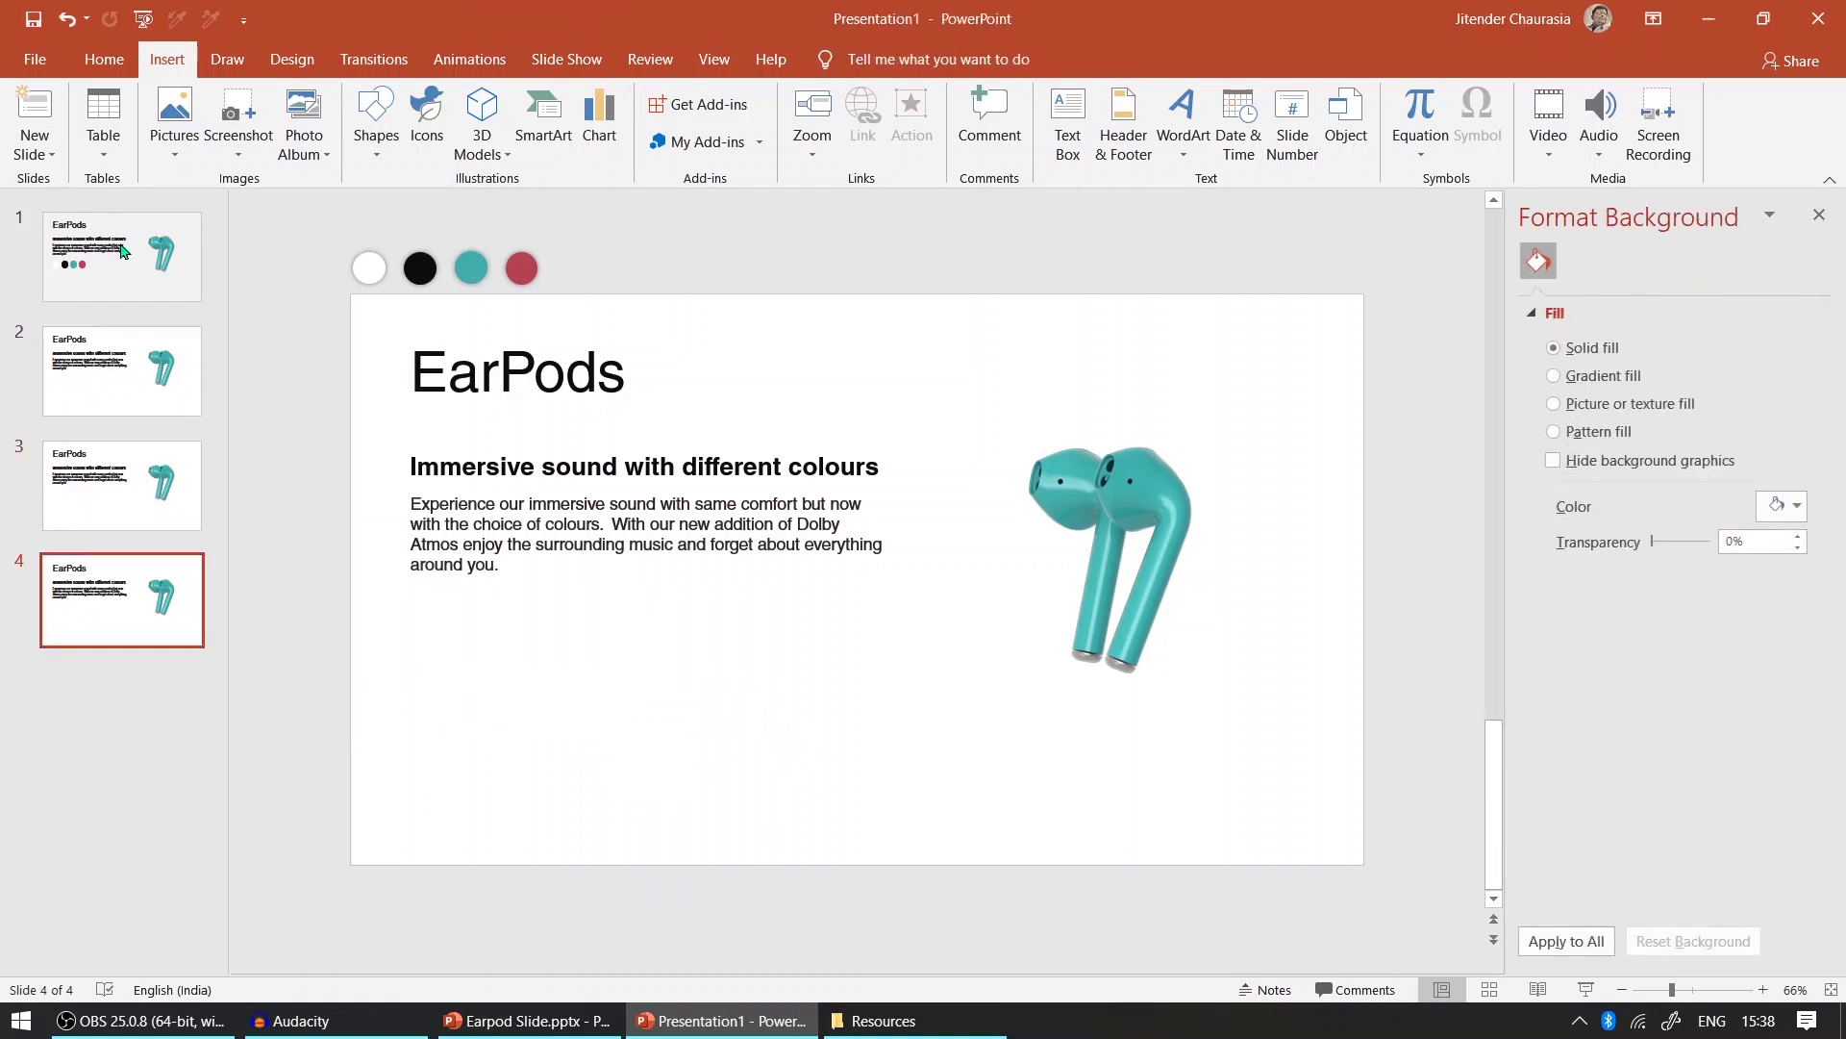
- Copy slide 1's four linked circles and paste them onto slides 2, 3 and 4
{"action": "left_click", "coordinate": [122, 255]}
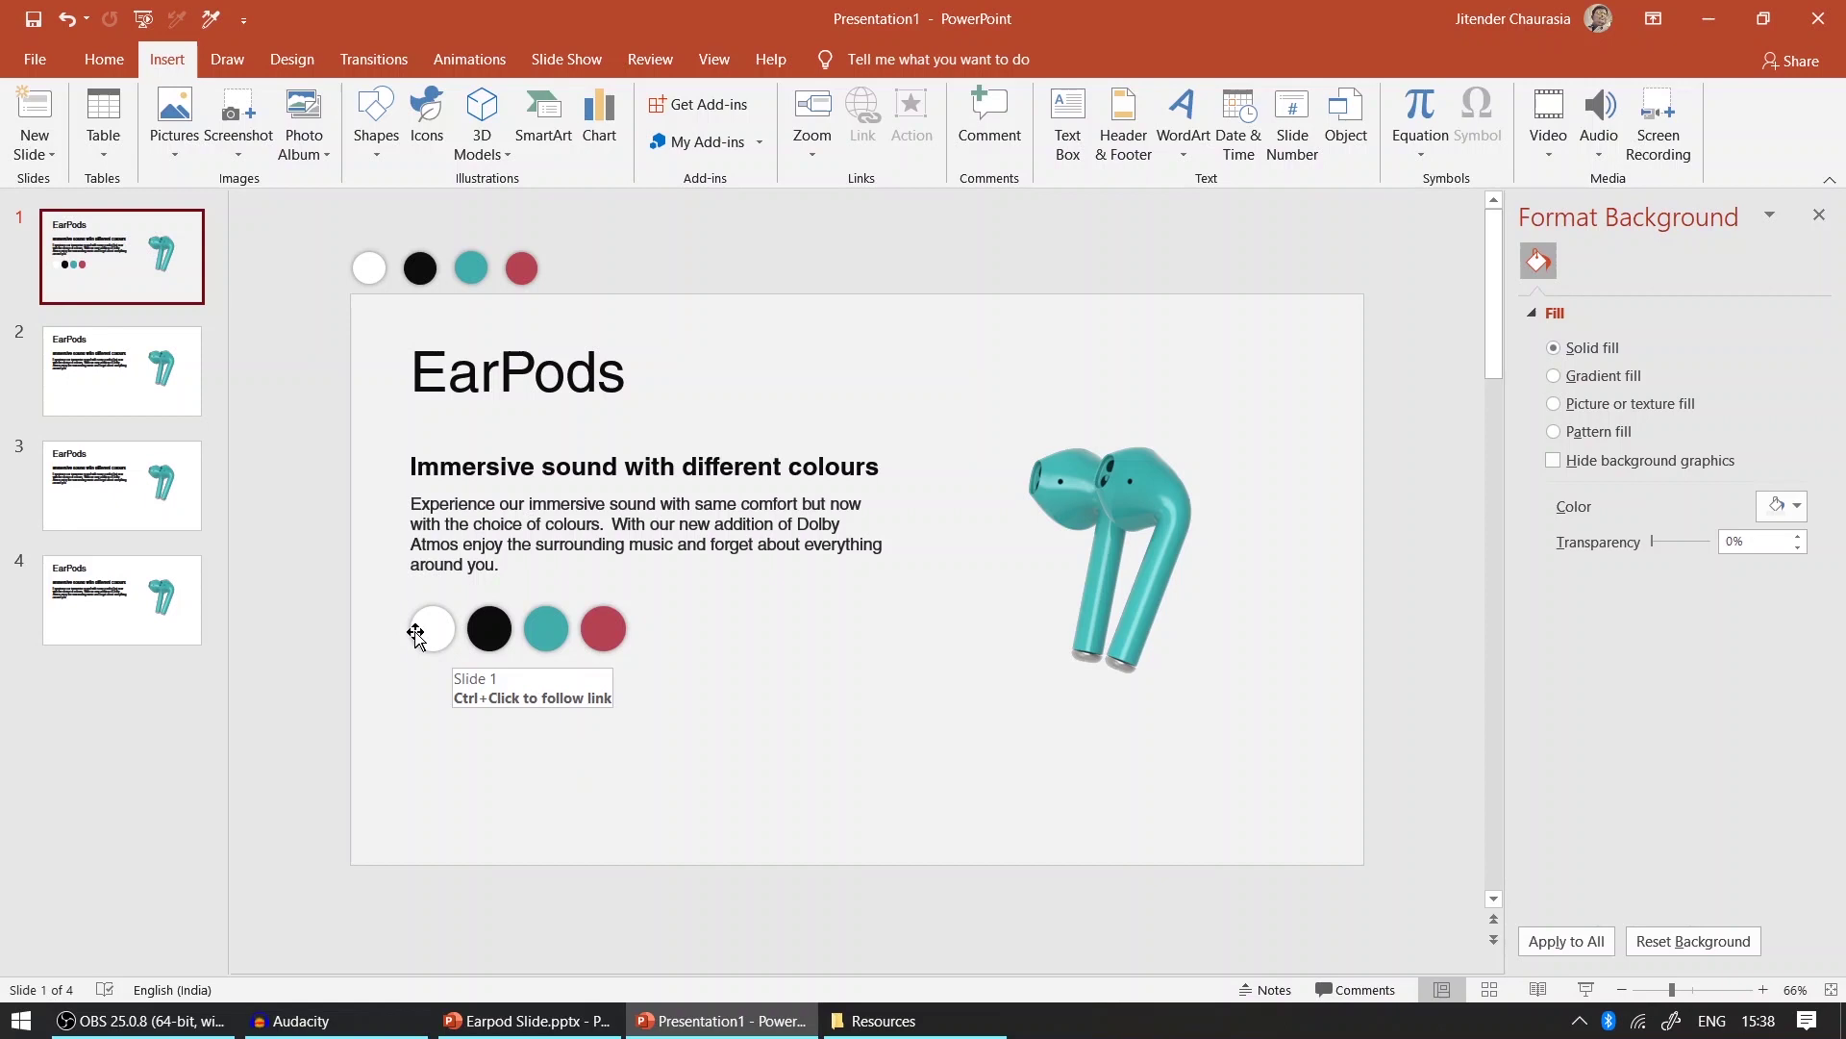
{"action": "left_click_drag", "start_coordinate": [286, 563], "coordinate": [771, 725]}
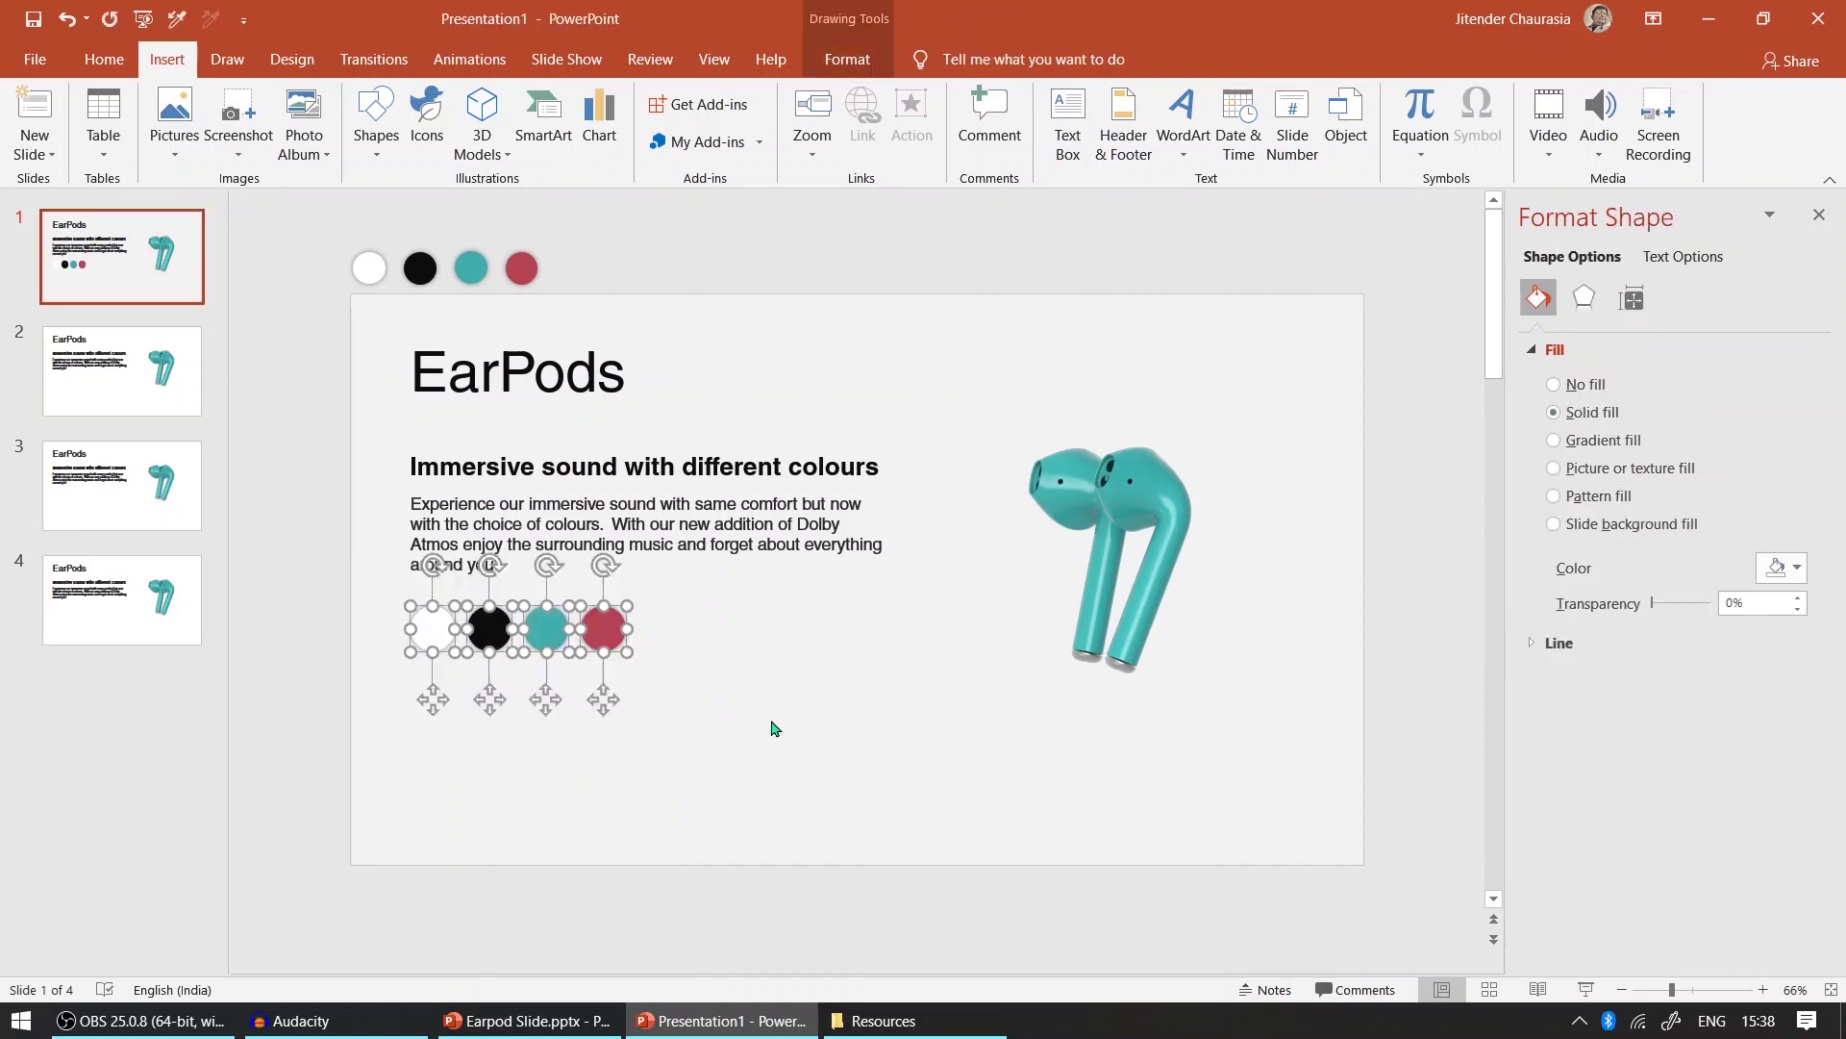
{"action": "left_click", "coordinate": [178, 368]}
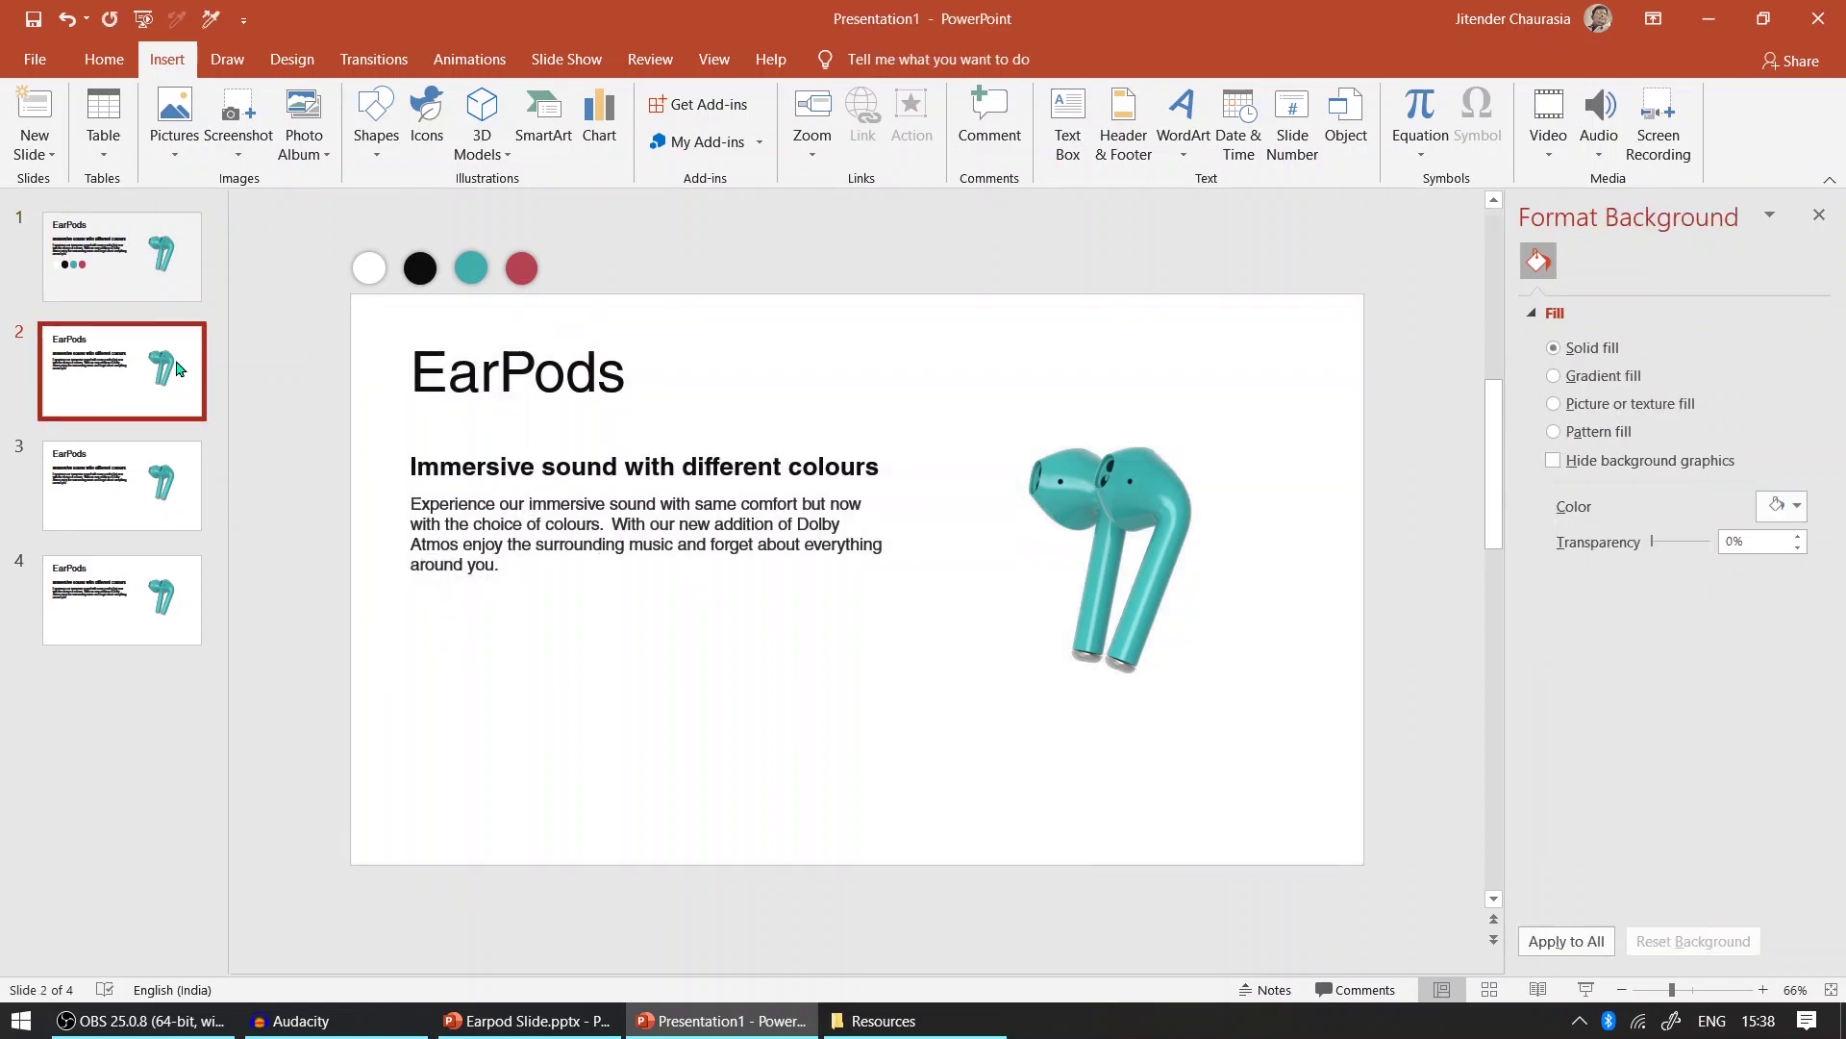
{"action": "key", "text": "ctrl+v"}
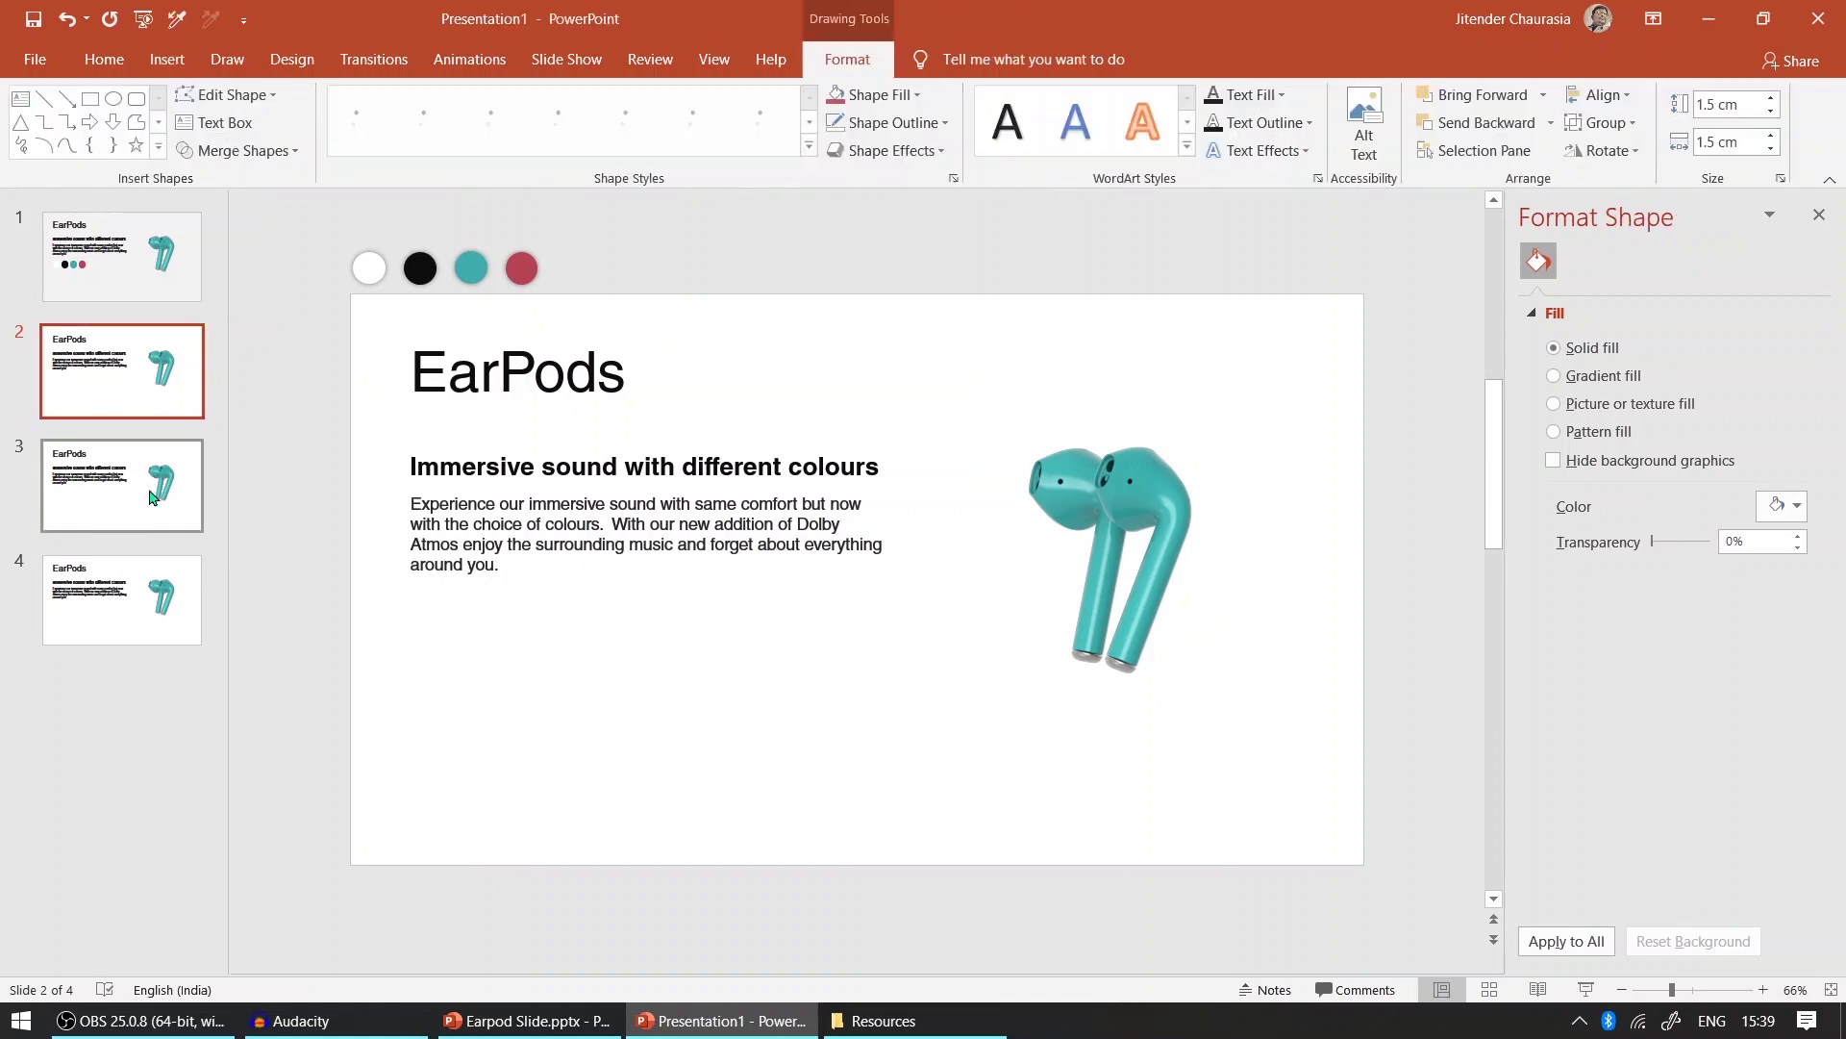
{"action": "left_click", "coordinate": [151, 497]}
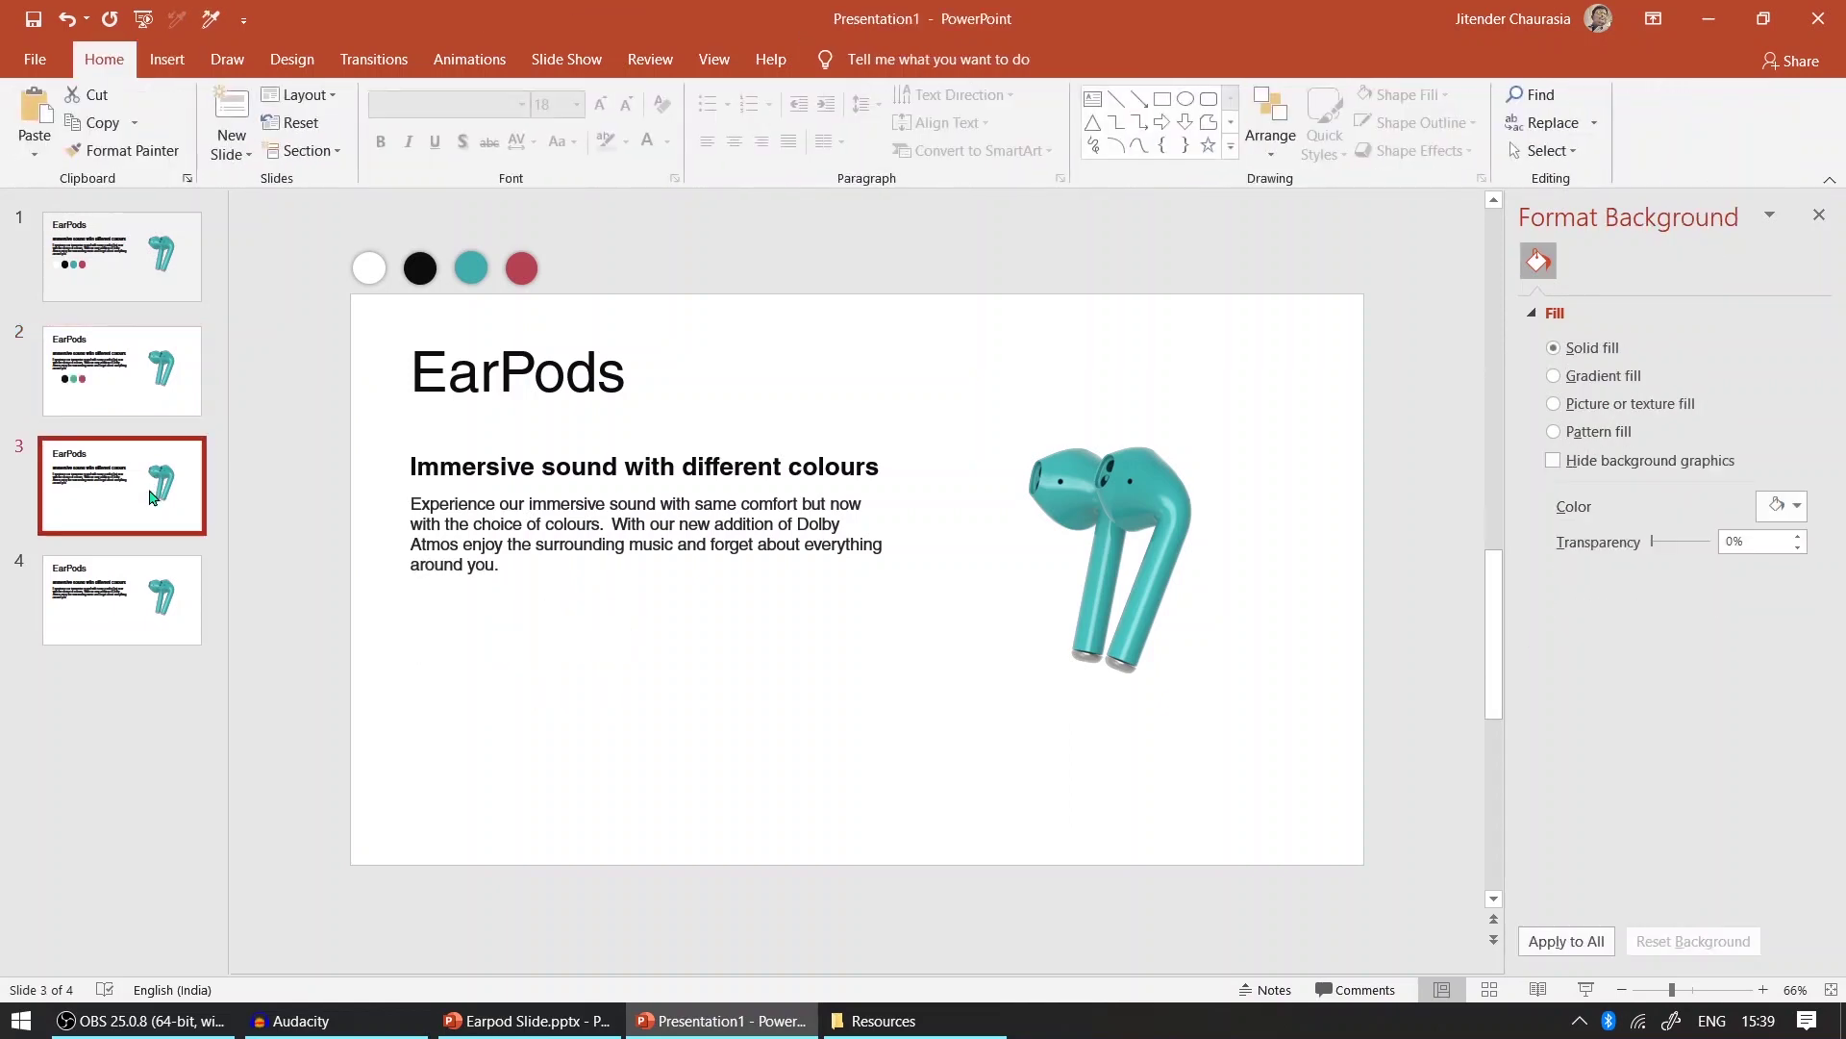
{"action": "key", "text": "ctrl+v"}
{"action": "left_click", "coordinate": [162, 609]}
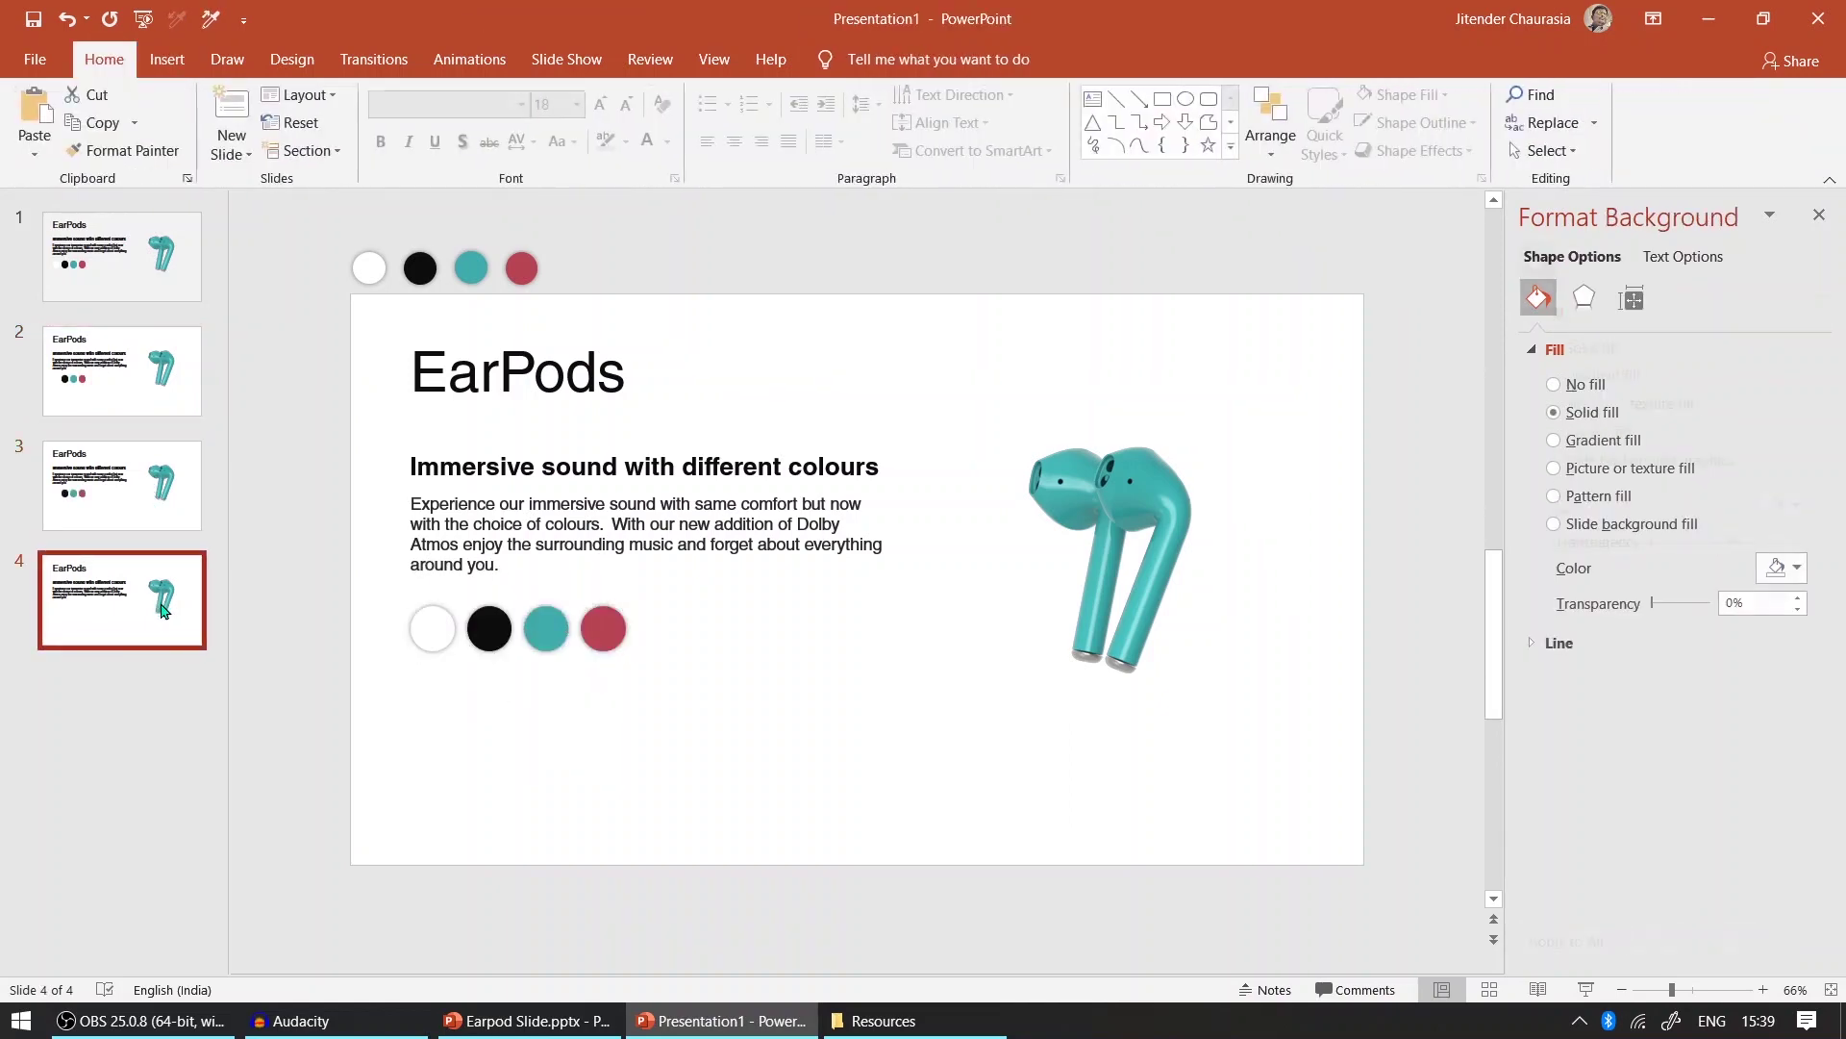
{"action": "key", "text": "ctrl+v"}
{"action": "left_click", "coordinate": [202, 701]}
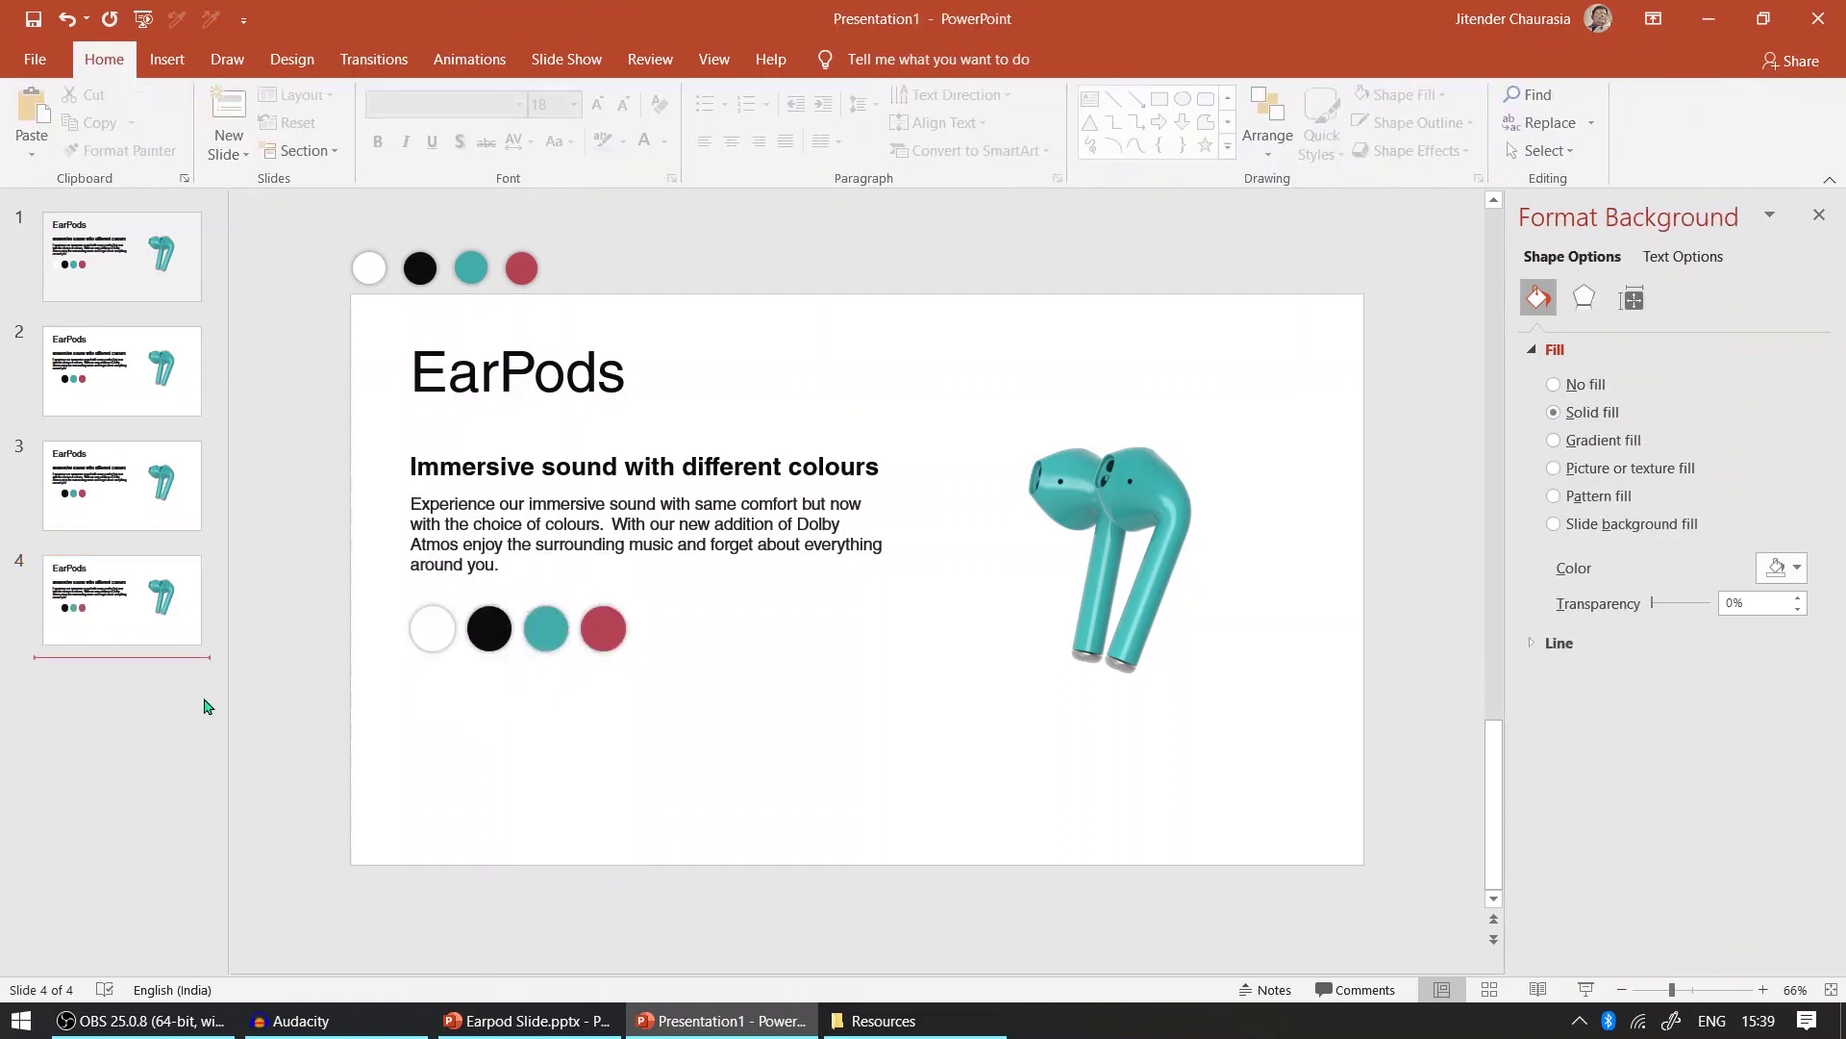
{"action": "left_click", "coordinate": [160, 279]}
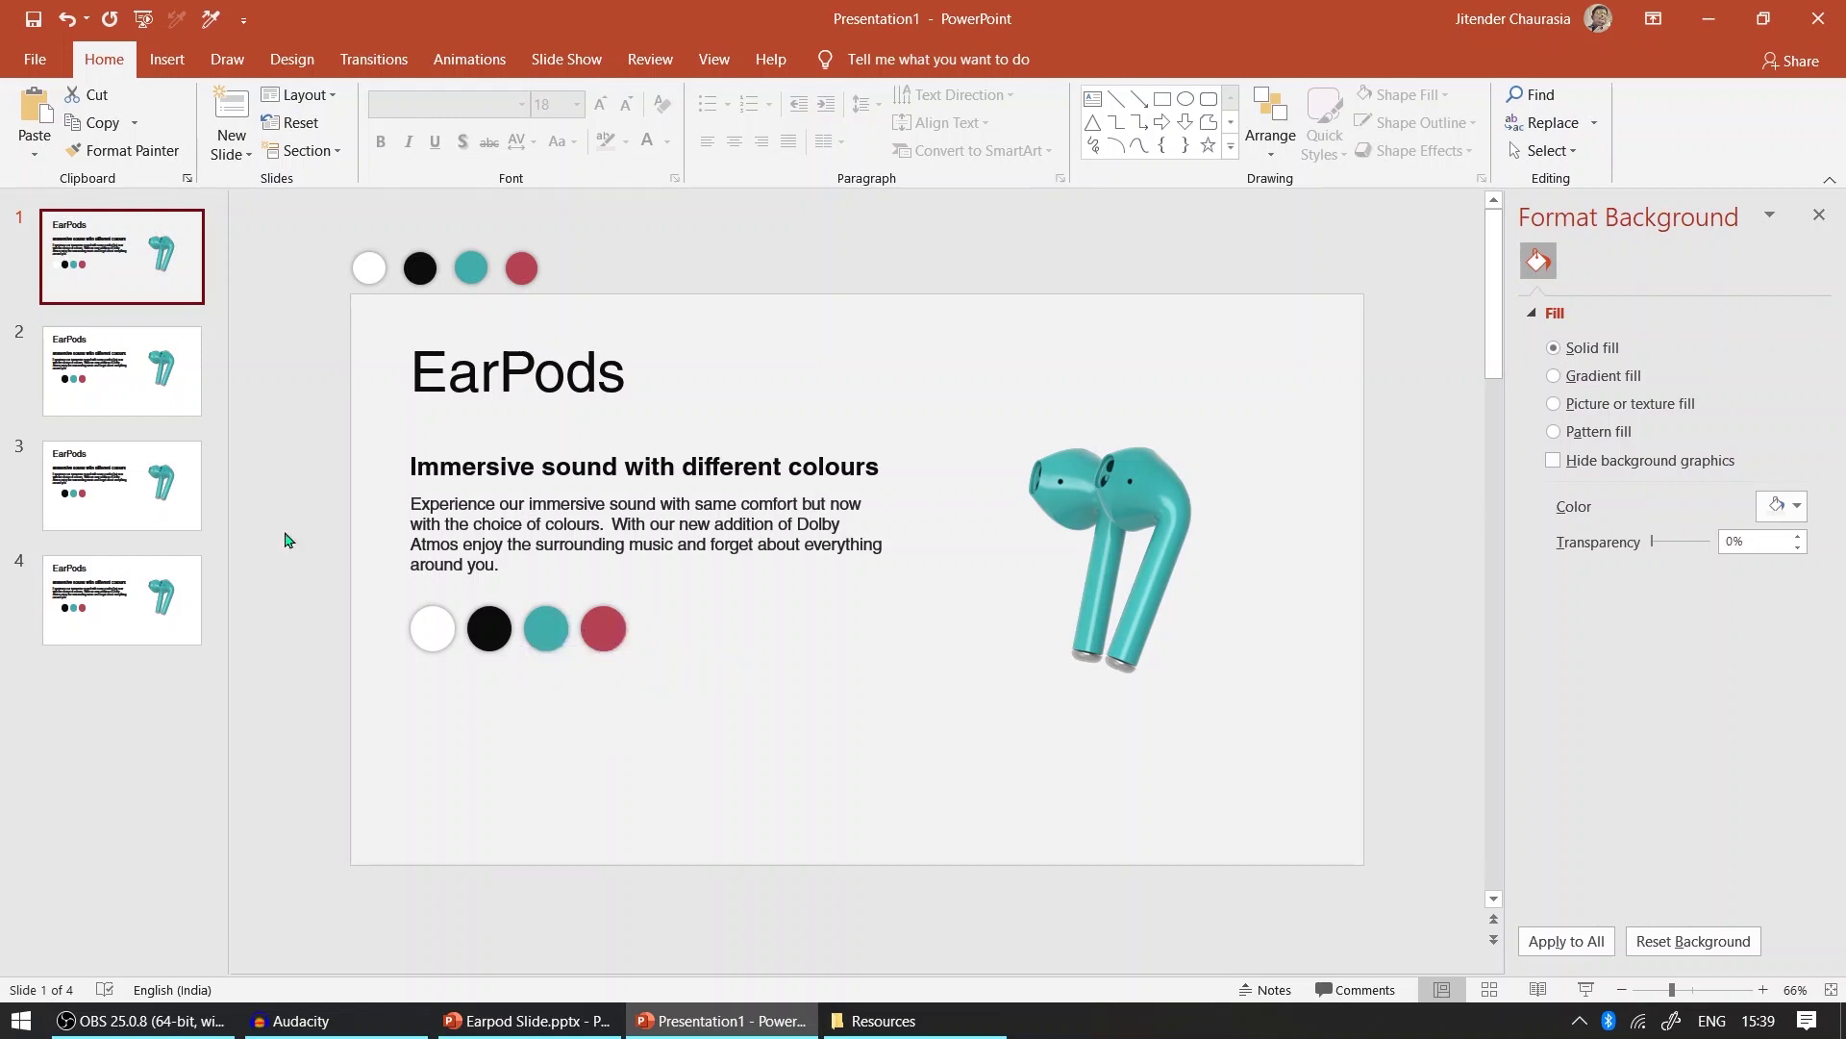
- Delete the Red, White and Green earpod pictures from slide 2 using the Selection Pane
{"action": "left_click", "coordinate": [162, 420]}
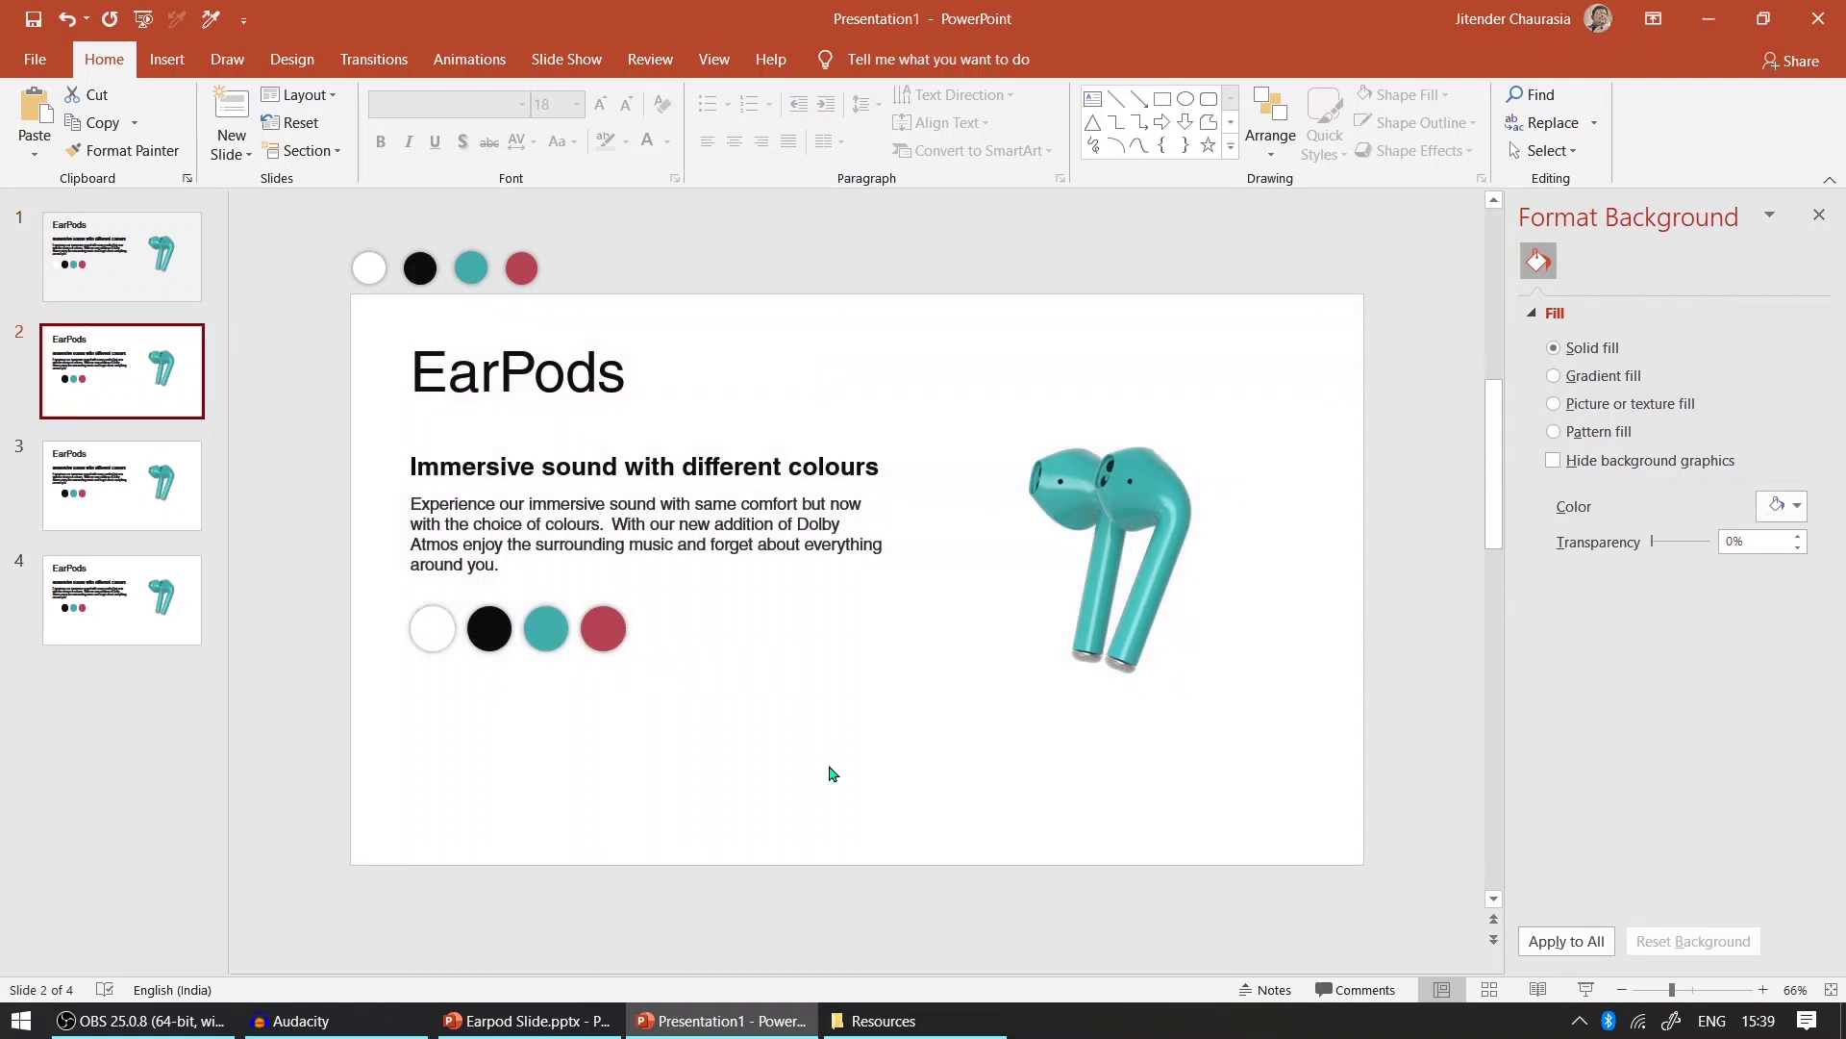
{"action": "left_click", "coordinate": [1121, 509]}
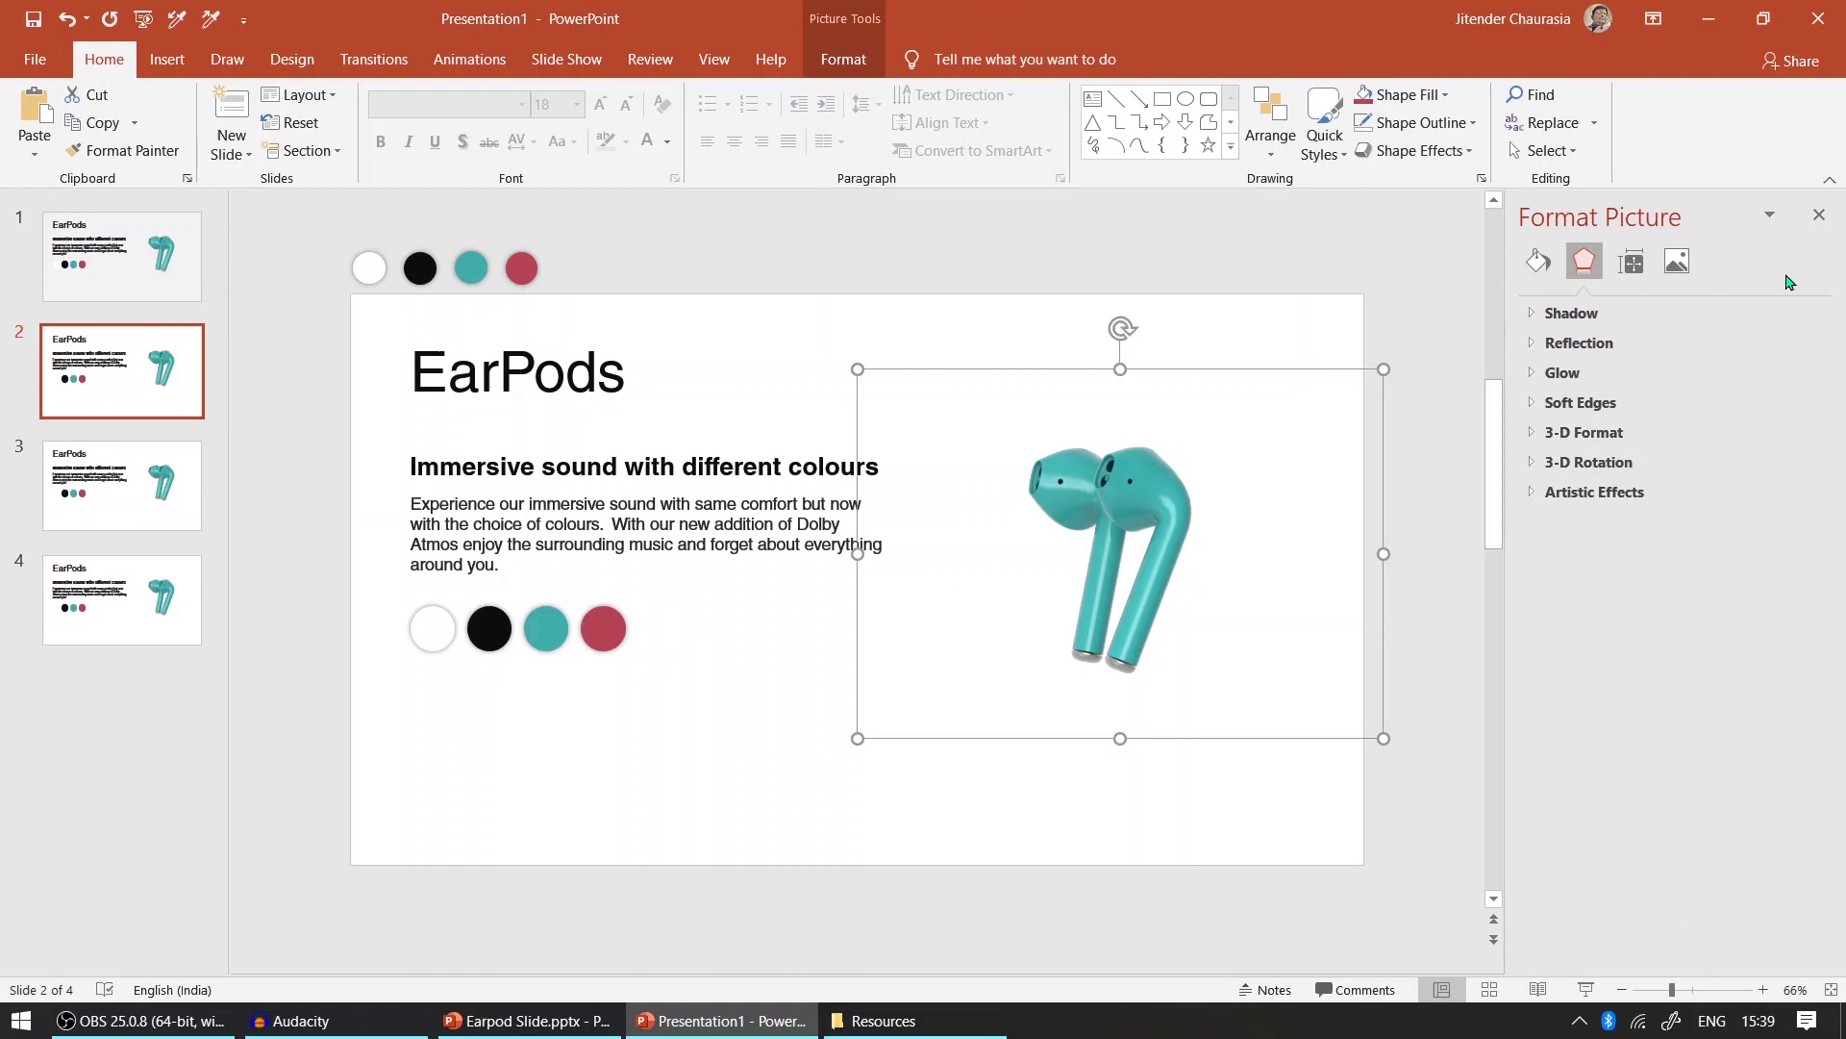
{"action": "left_click", "coordinate": [1547, 153]}
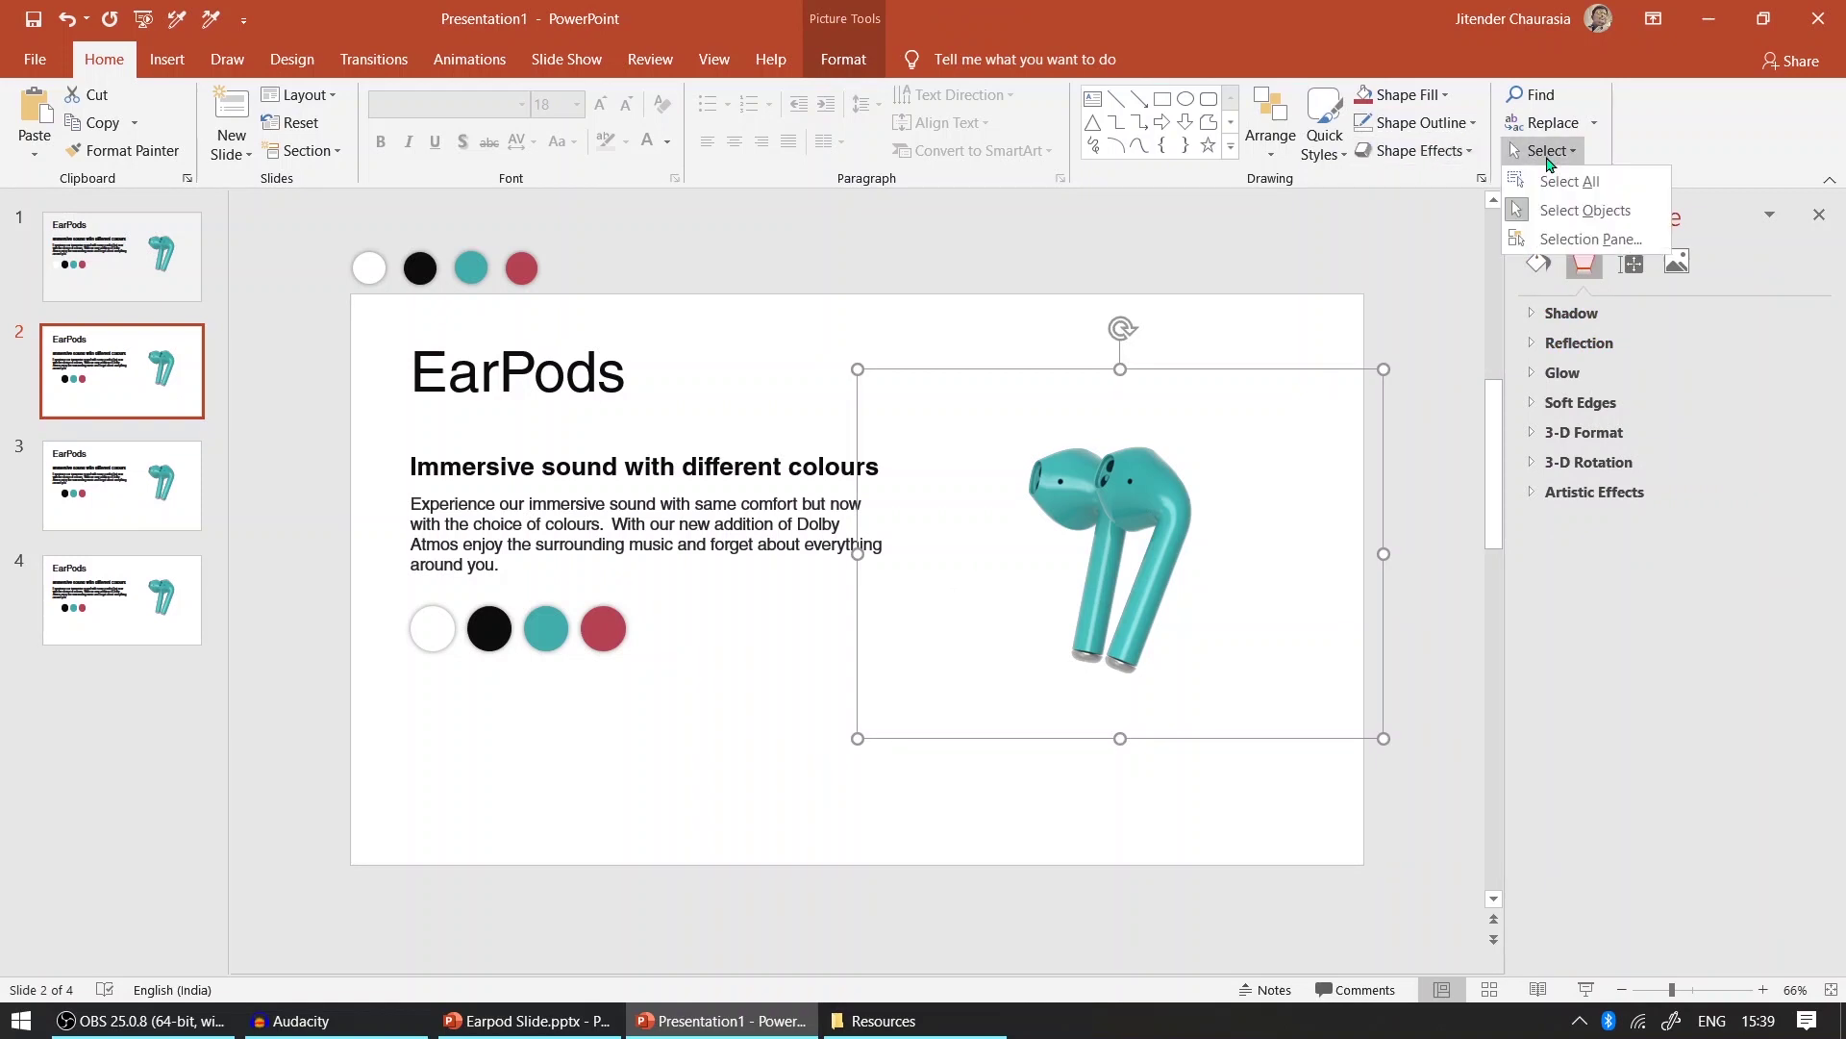
{"action": "left_click", "coordinate": [1589, 239]}
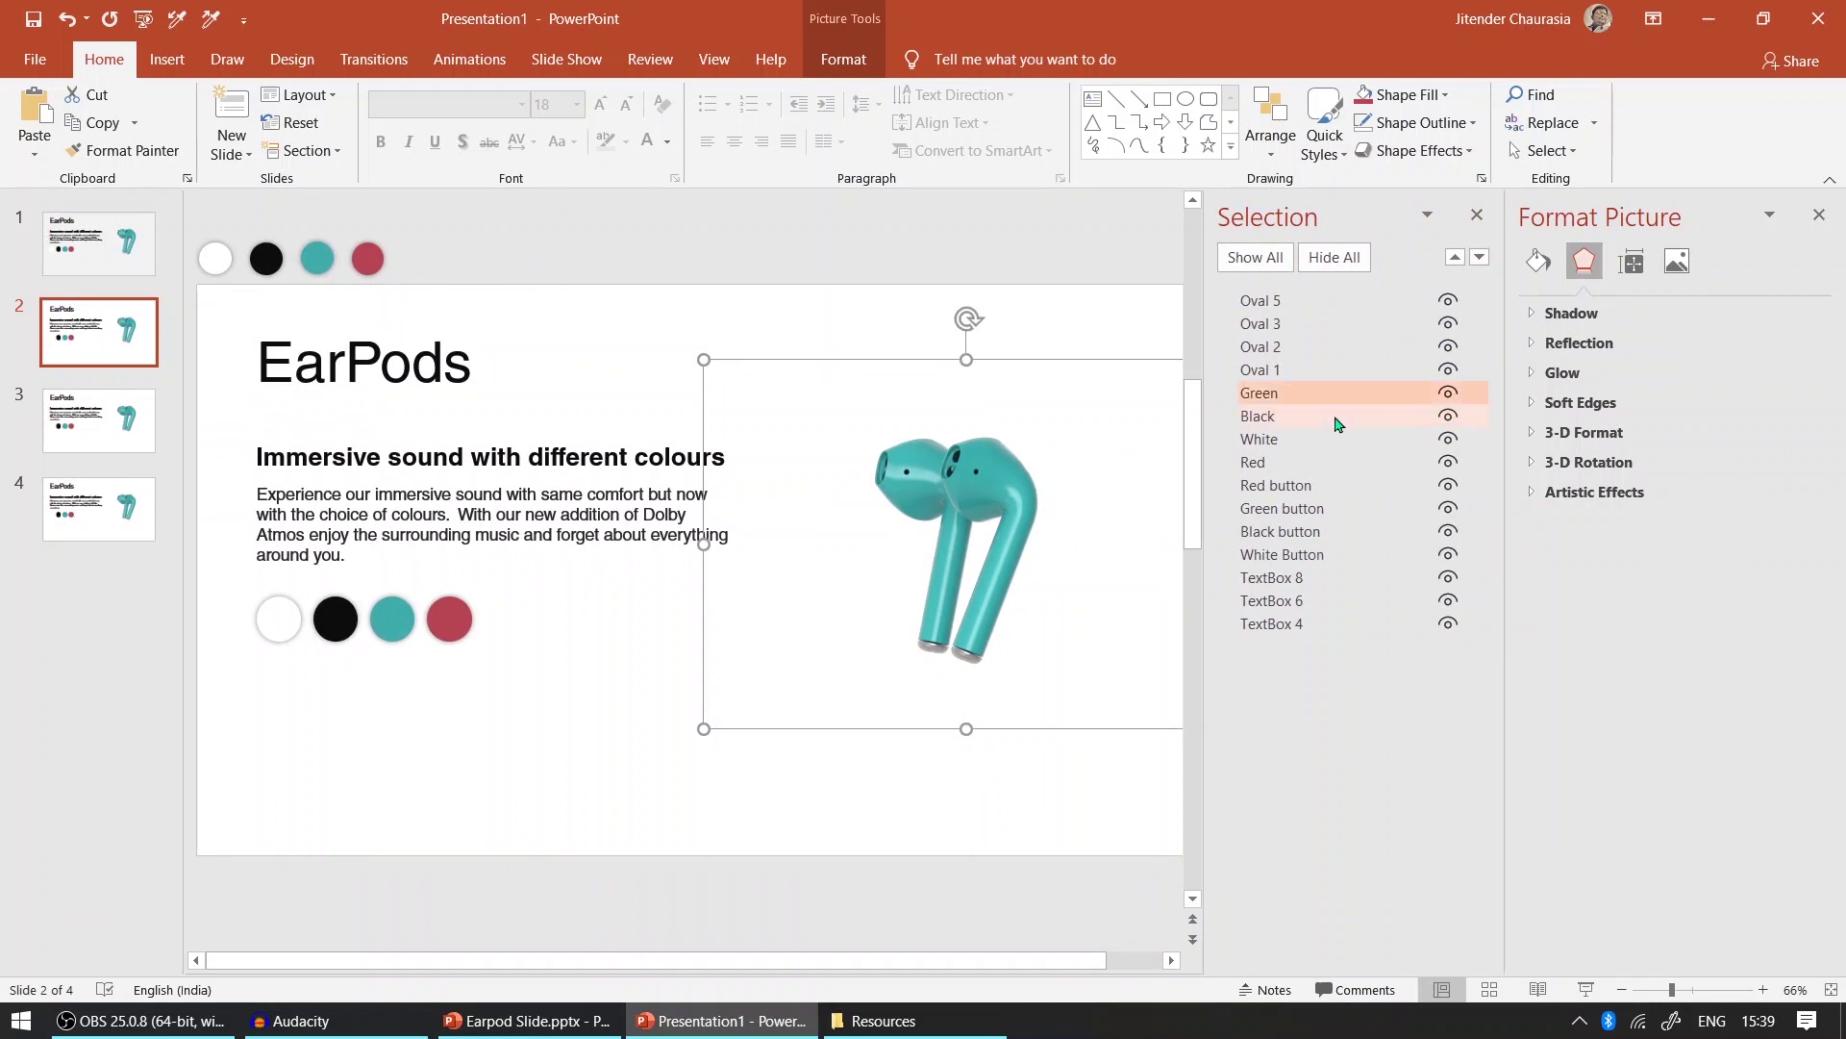
{"action": "left_click", "coordinate": [1330, 466]}
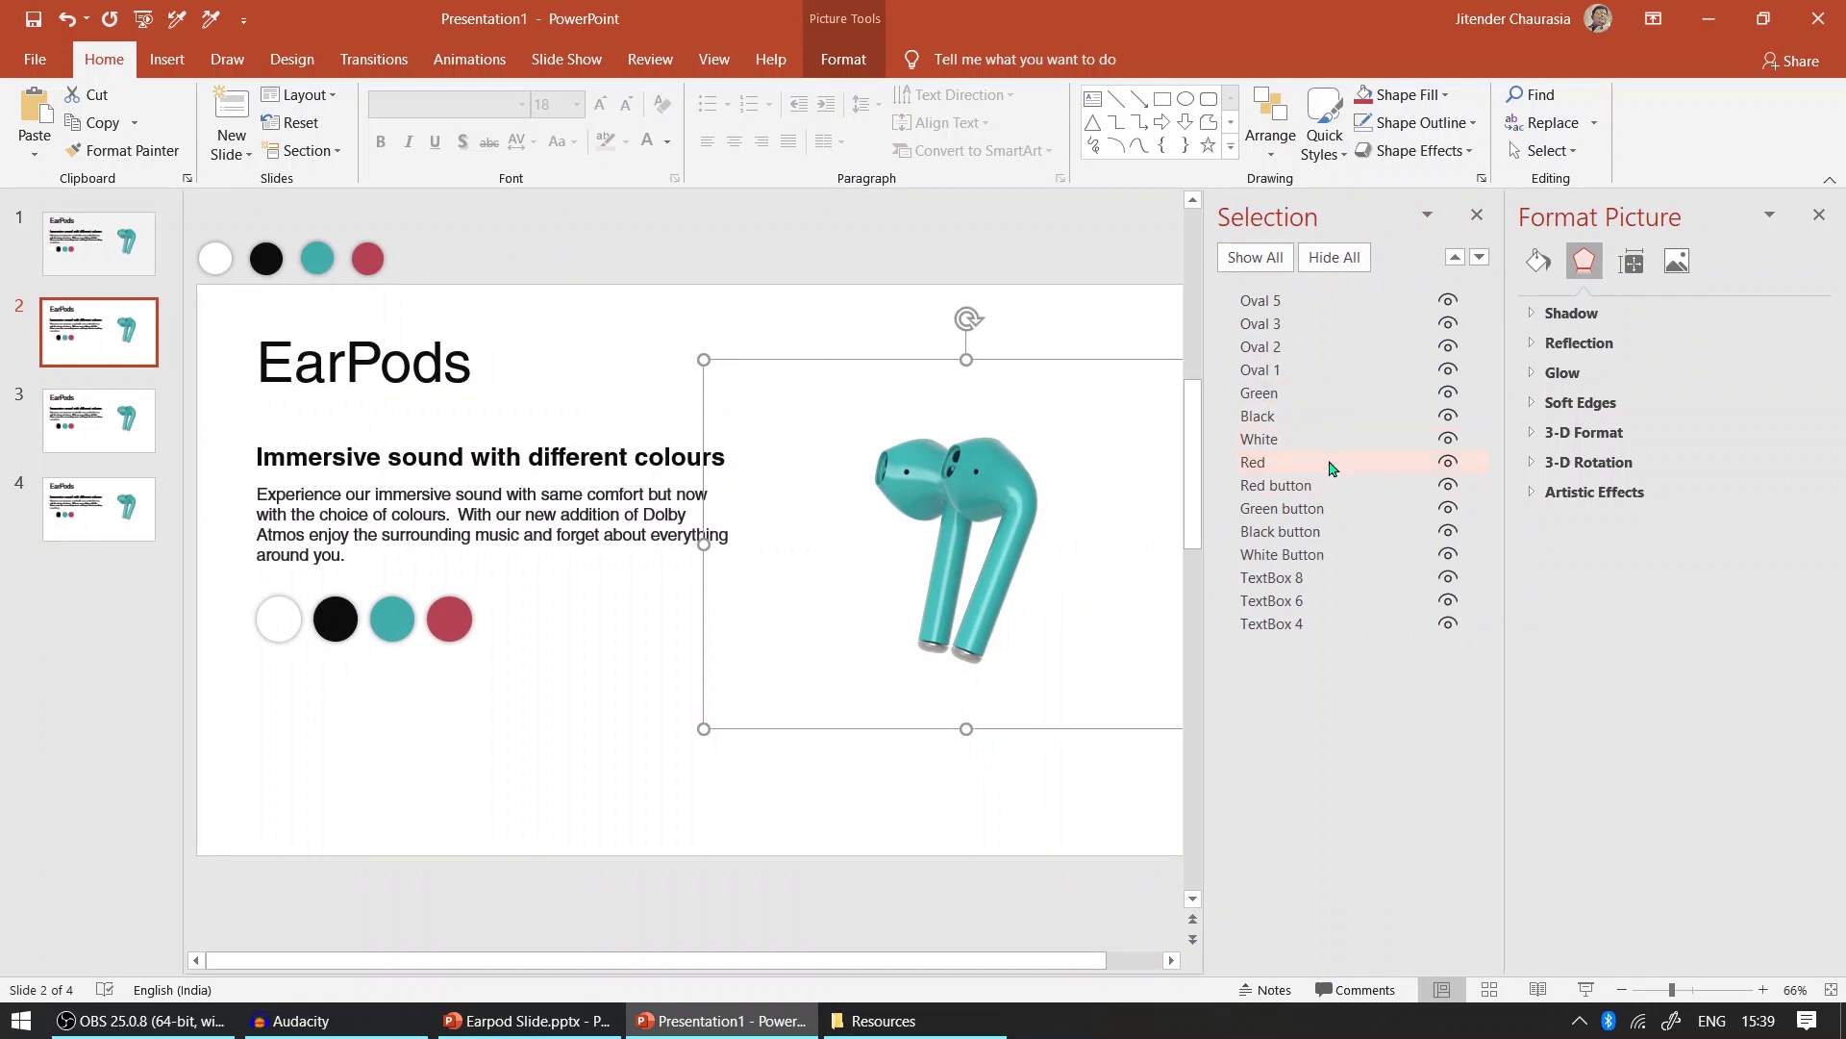
{"action": "key", "text": "Delete"}
{"action": "left_click", "coordinate": [1333, 441]}
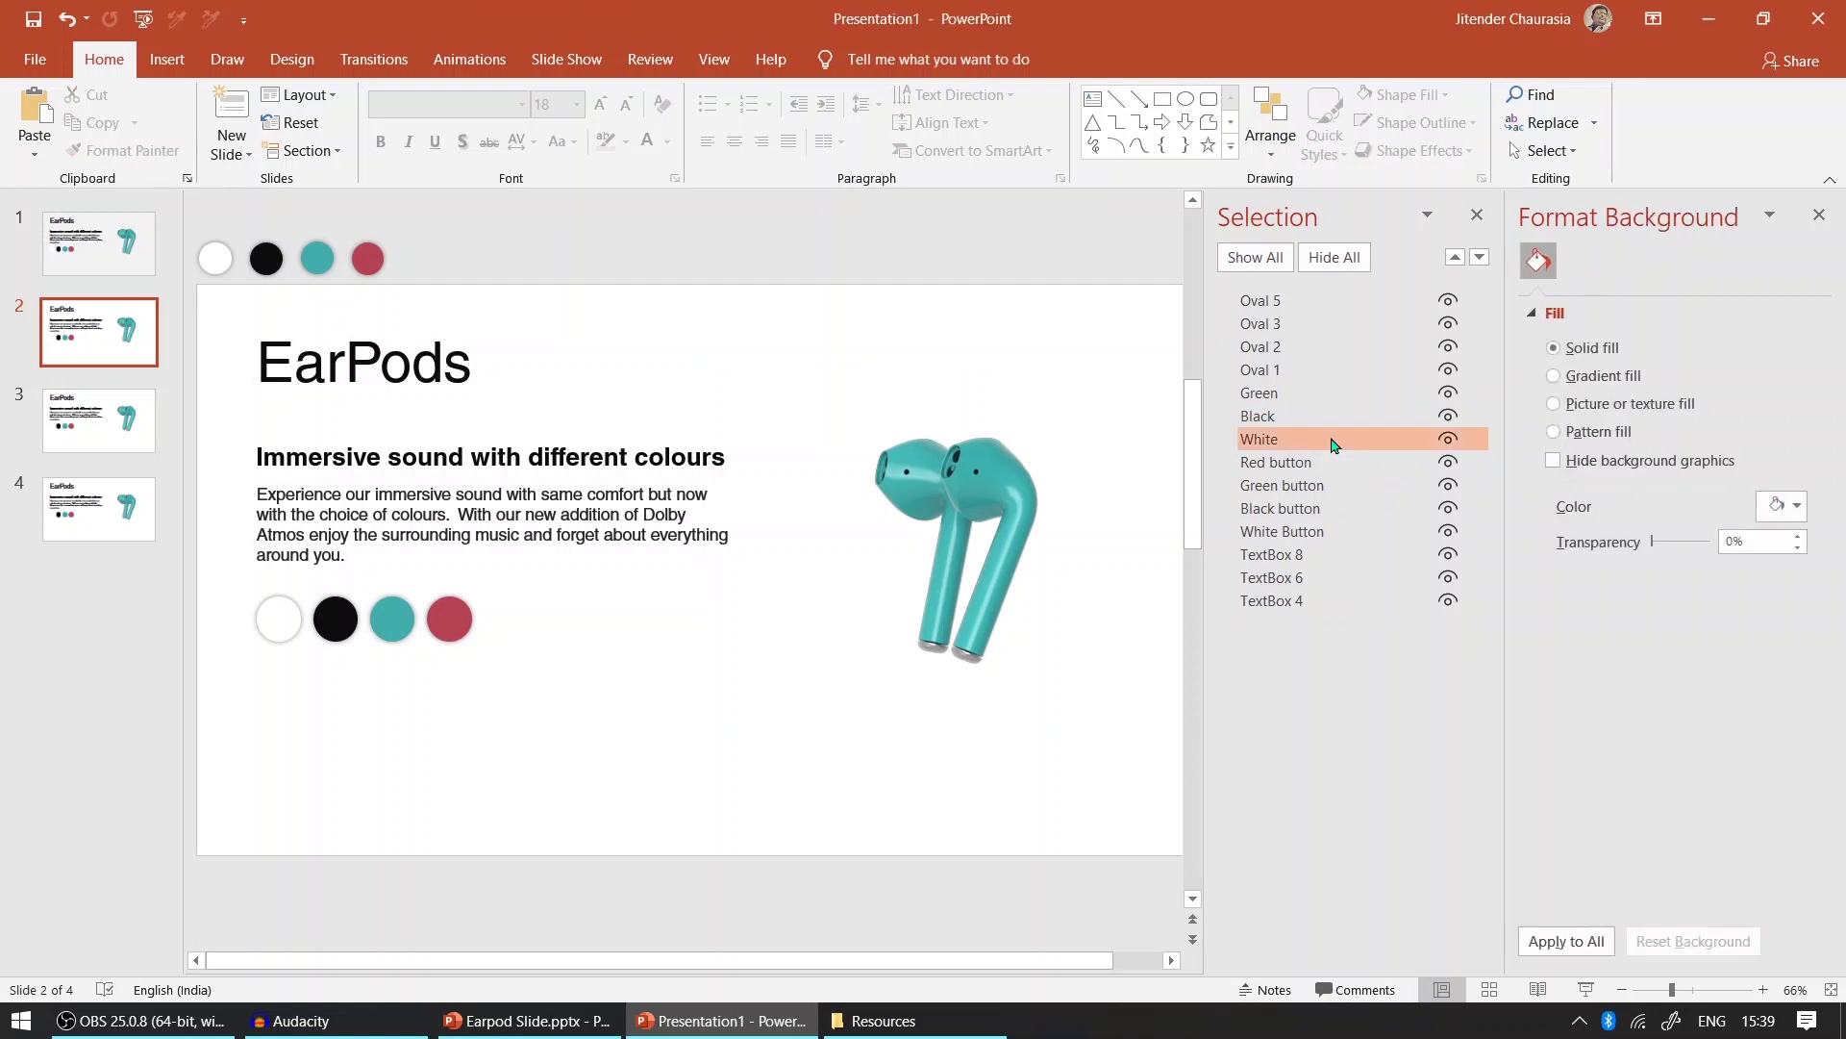
{"action": "key", "text": "Delete"}
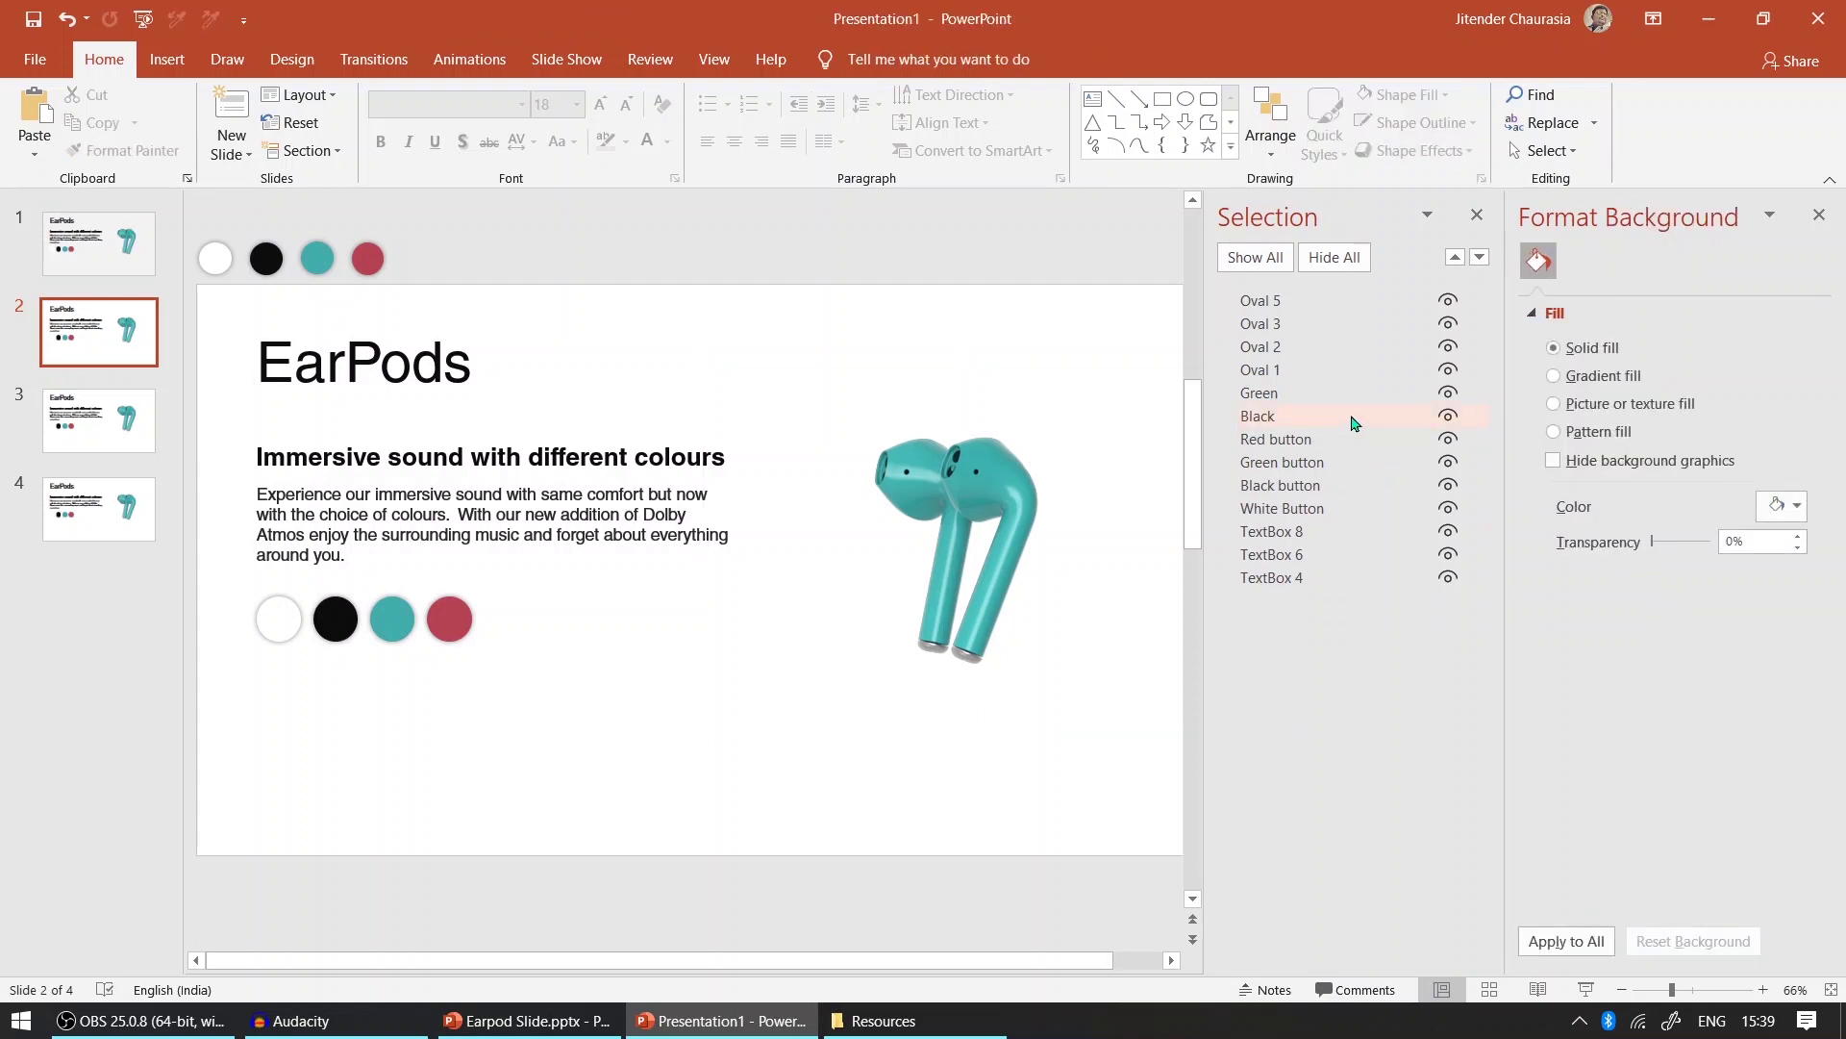
{"action": "left_click", "coordinate": [1367, 402]}
{"action": "key", "text": "Delete"}
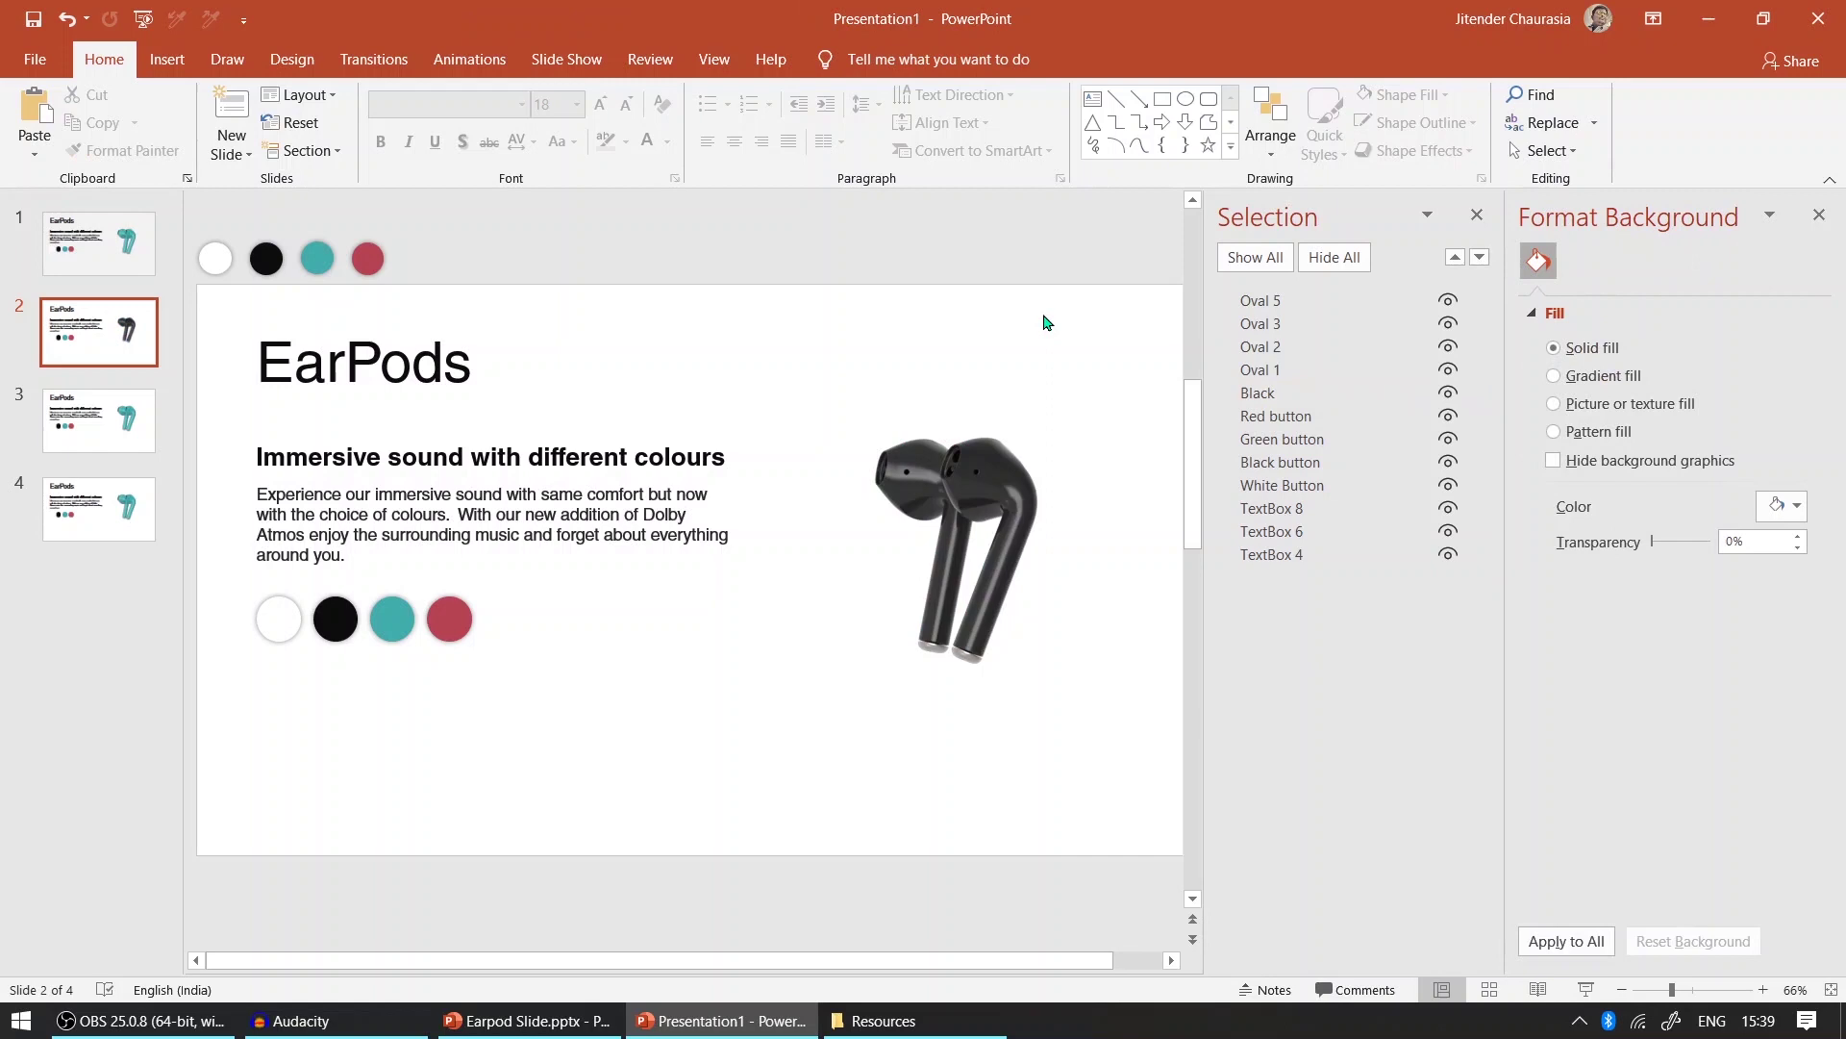
{"action": "left_click", "coordinate": [125, 438]}
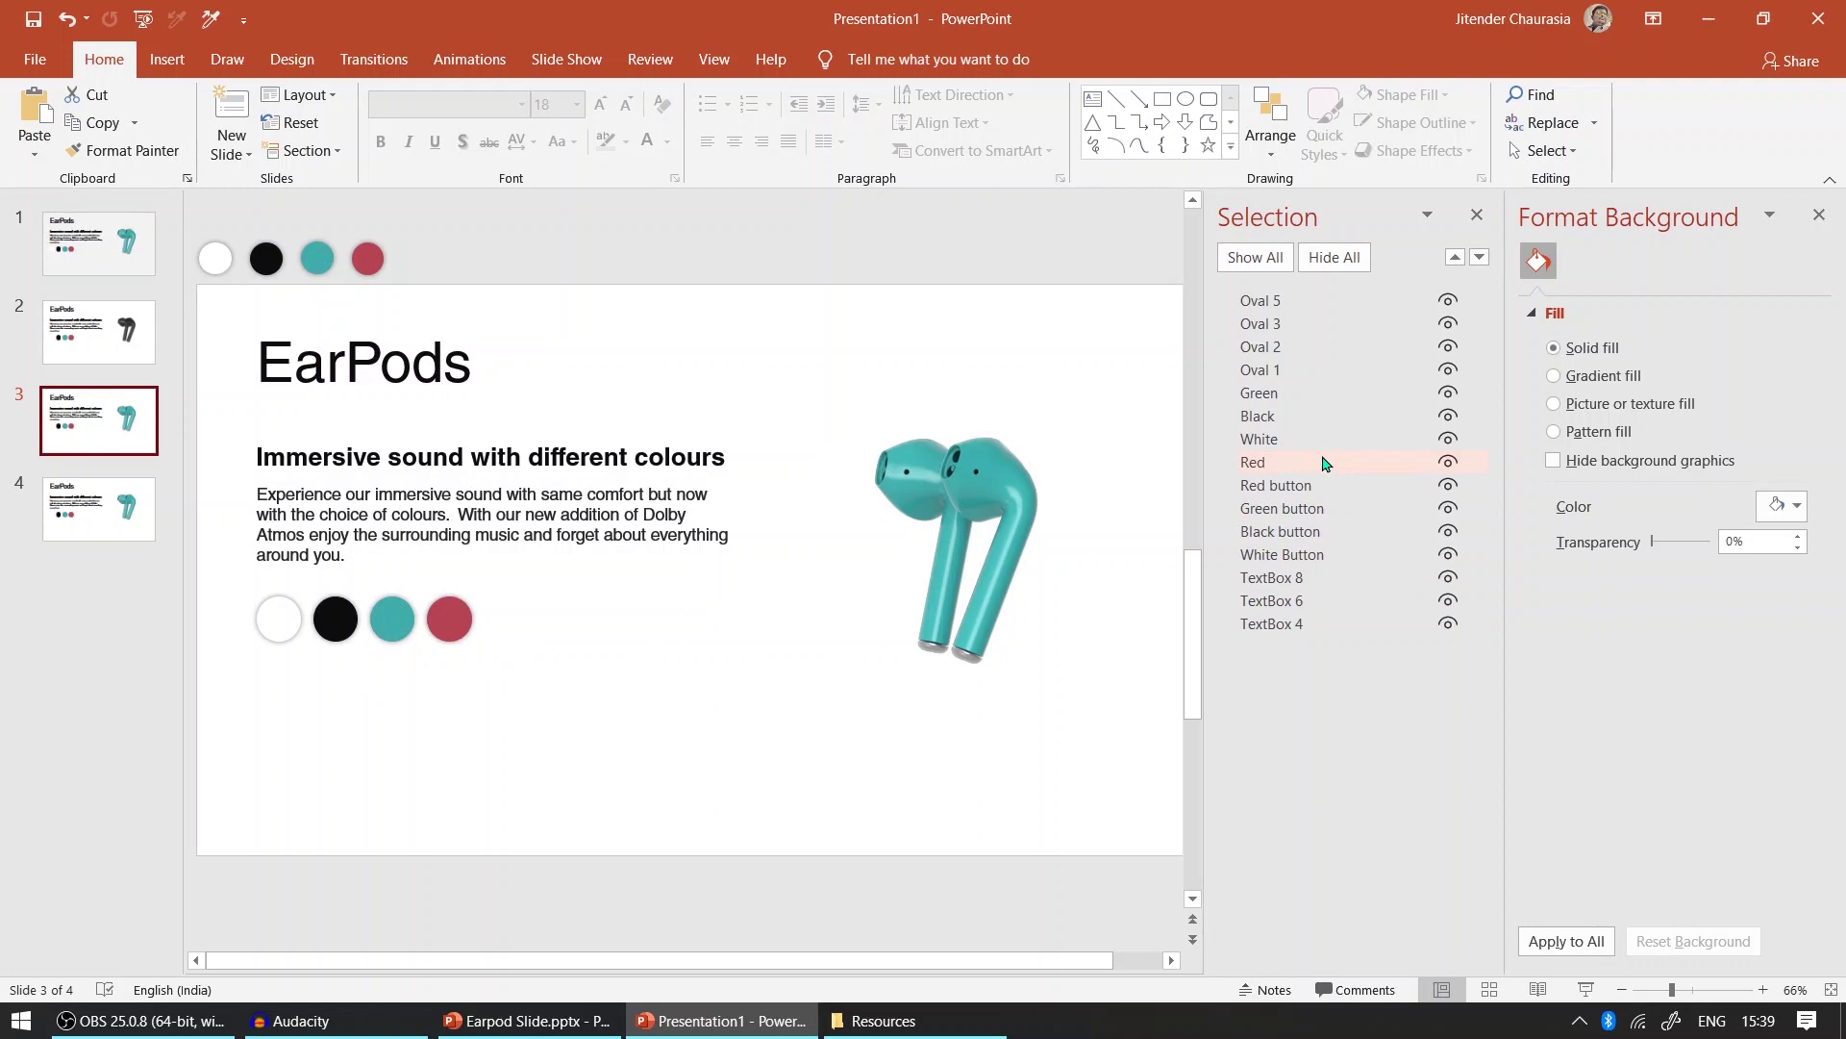
- Select the surplus earpod layers and remove the teal and black earpods from slide 4
{"action": "left_click", "coordinate": [1318, 420]}
{"action": "left_click", "coordinate": [1284, 465]}
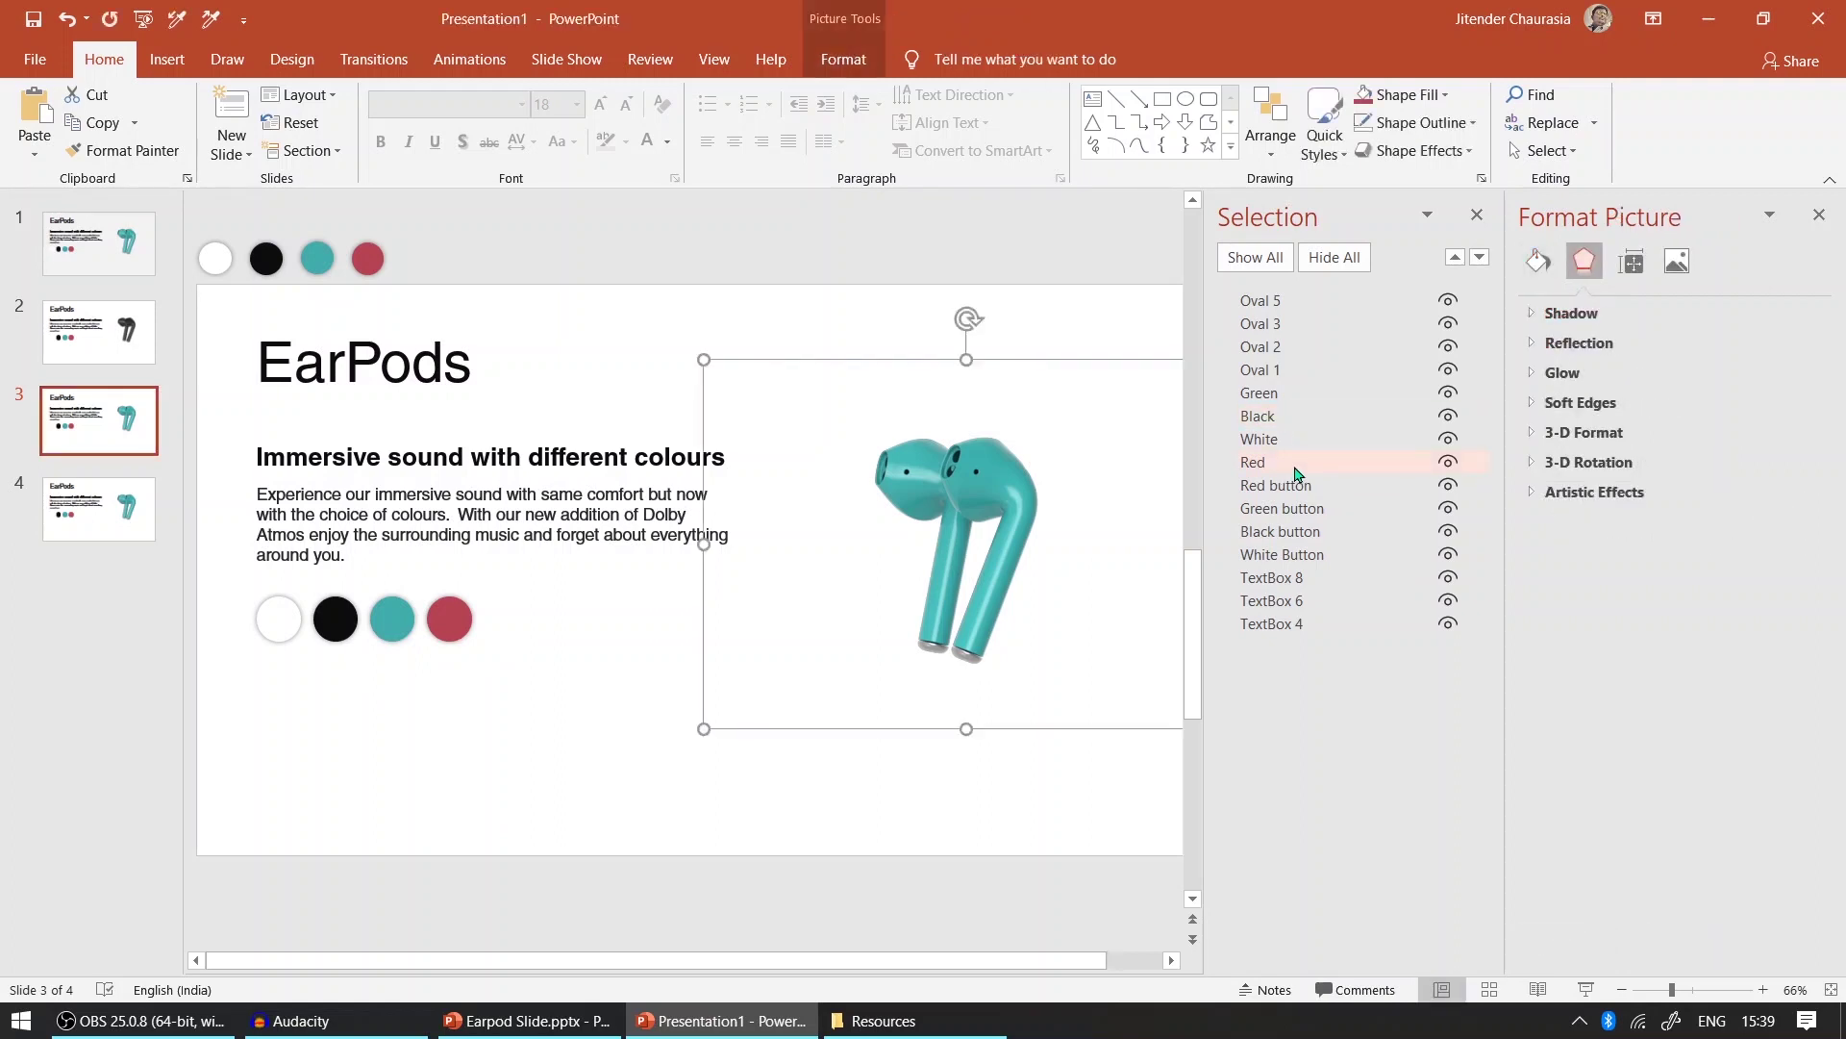
{"action": "left_click", "coordinate": [1258, 415]}
{"action": "left_click", "coordinate": [1260, 439], "text": "ctrl"}
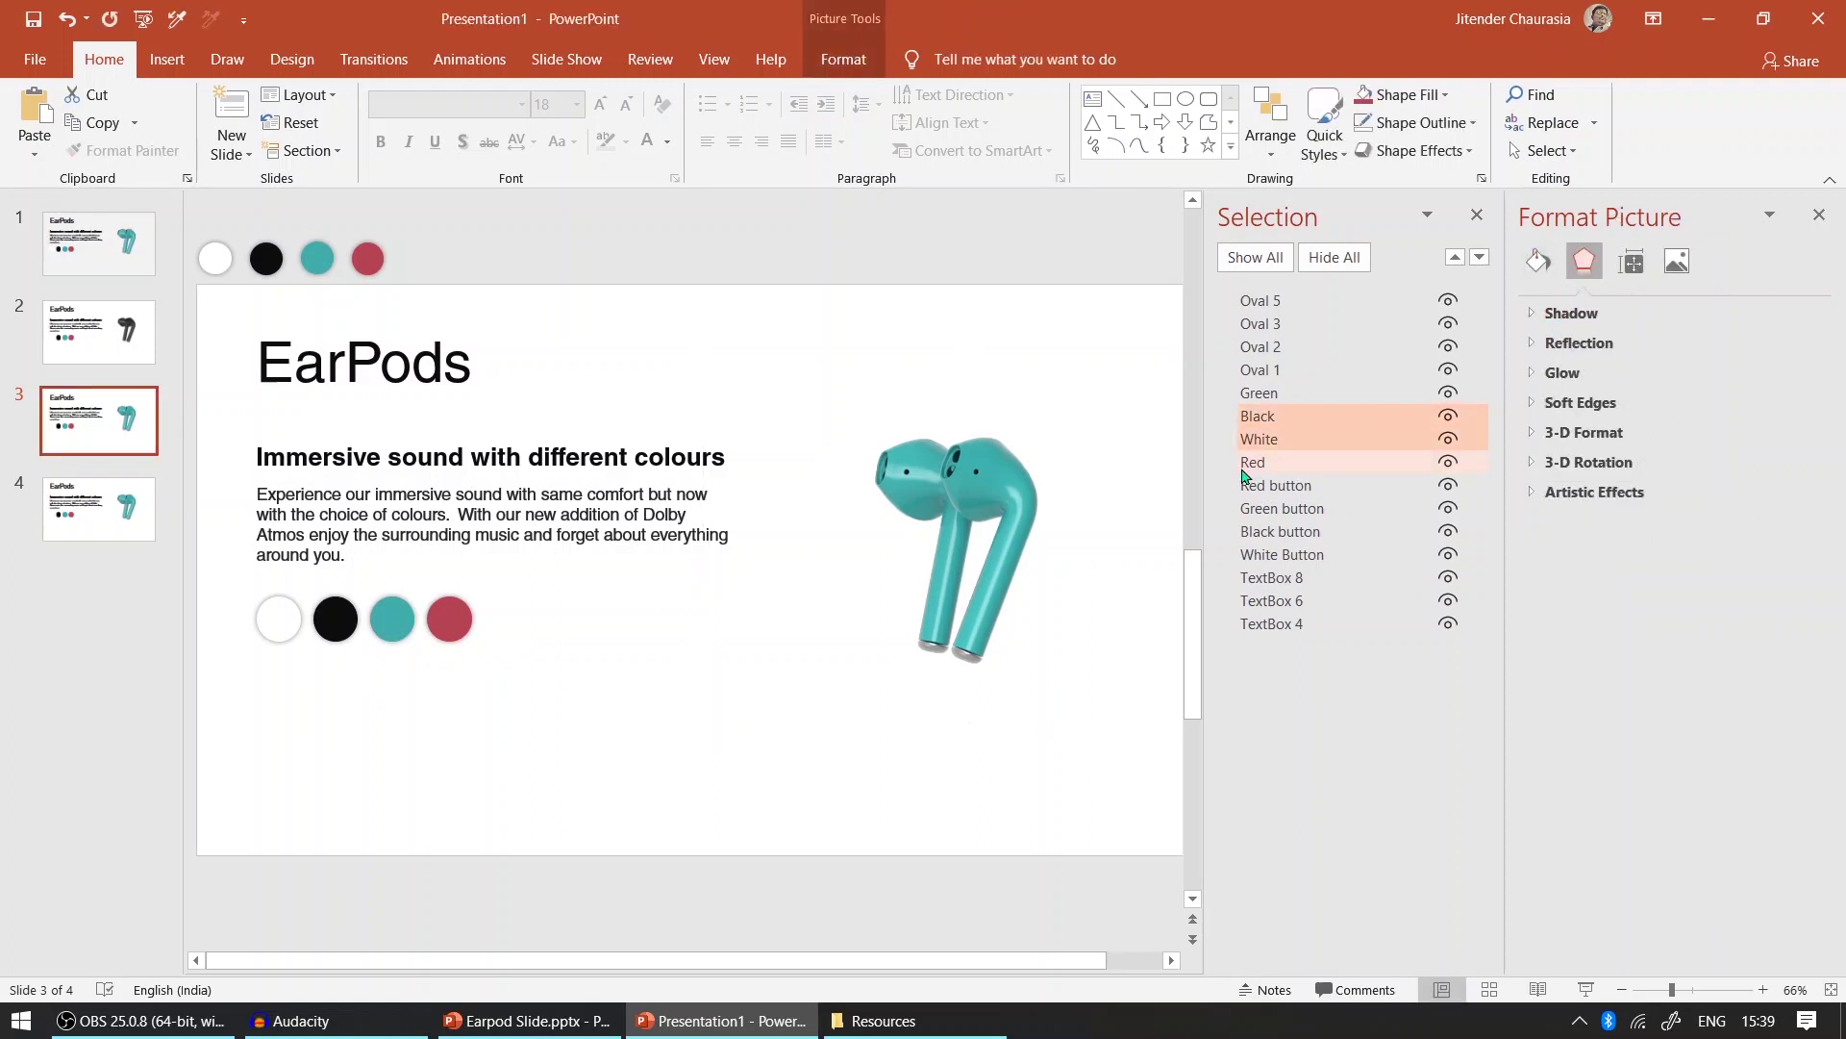
{"action": "left_click", "coordinate": [577, 666]}
{"action": "scroll", "coordinate": [577, 667], "scroll_direction": "down", "scroll_amount": 1}
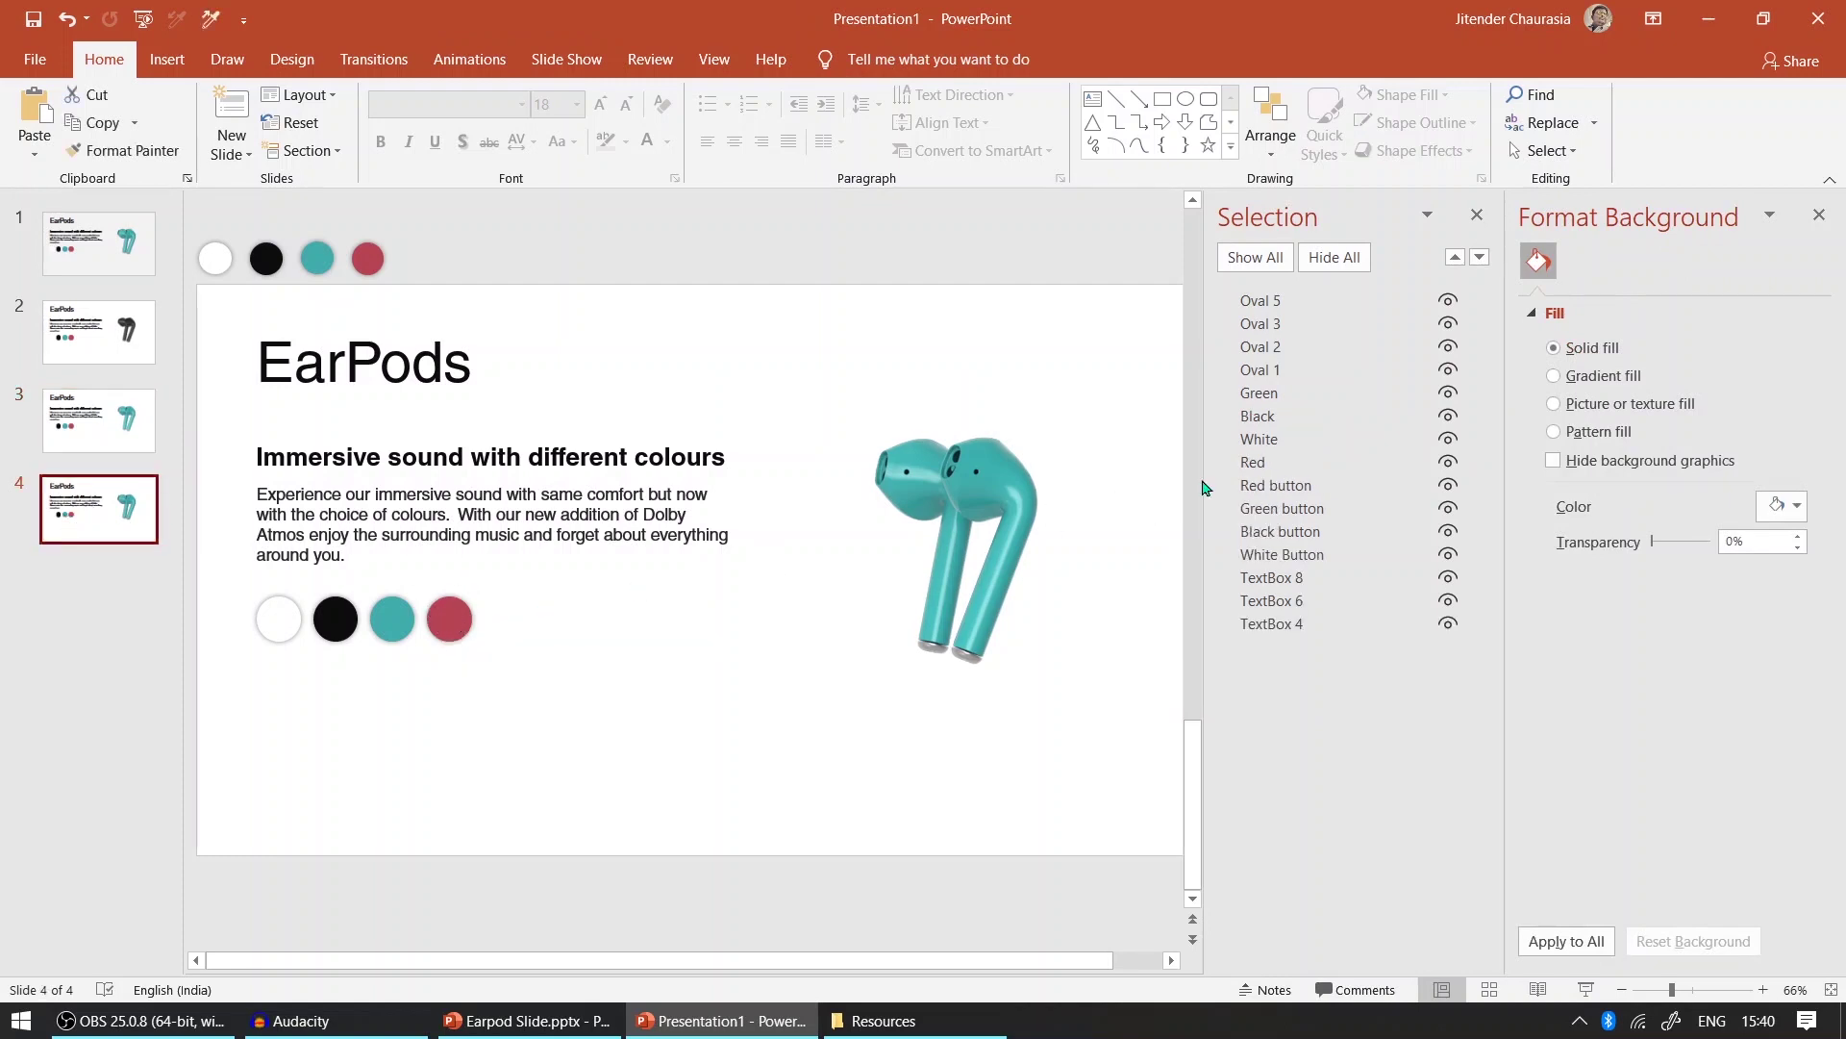
{"action": "left_click", "coordinate": [1297, 415]}
{"action": "left_click", "coordinate": [1298, 394], "text": "ctrl"}
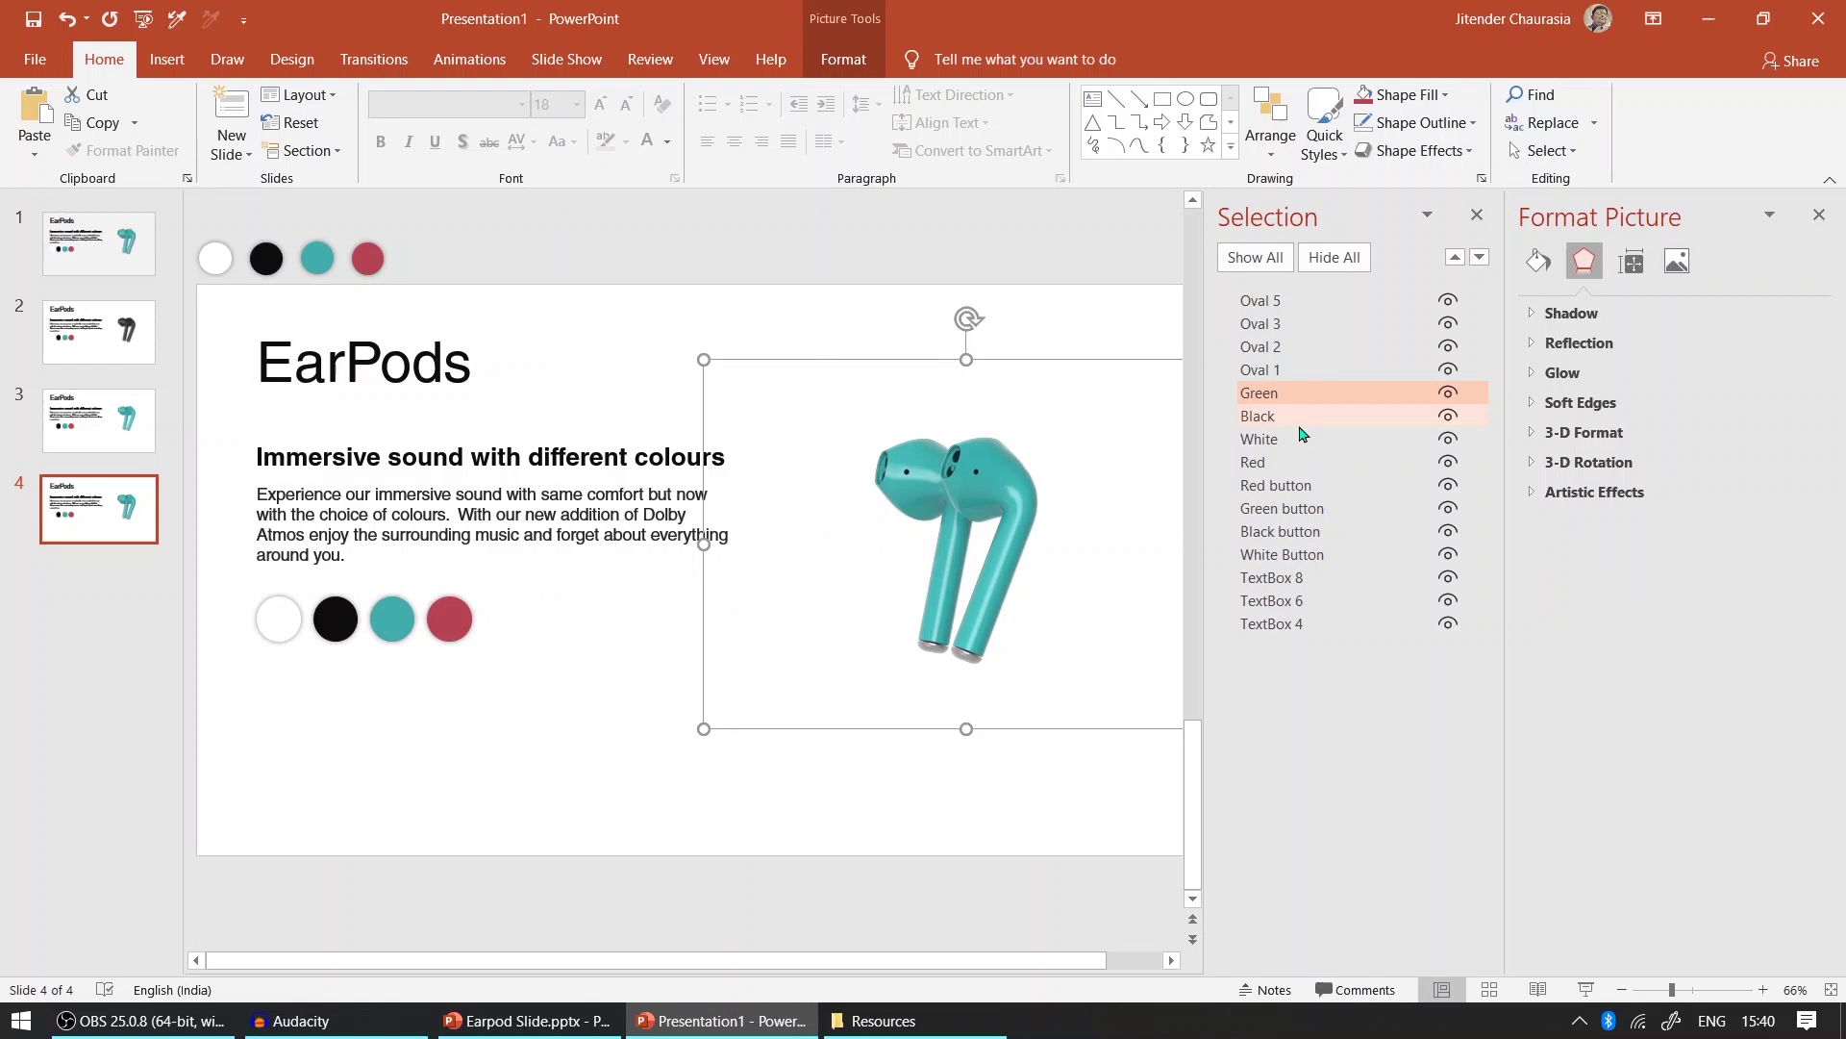
{"action": "key", "text": "Home"}
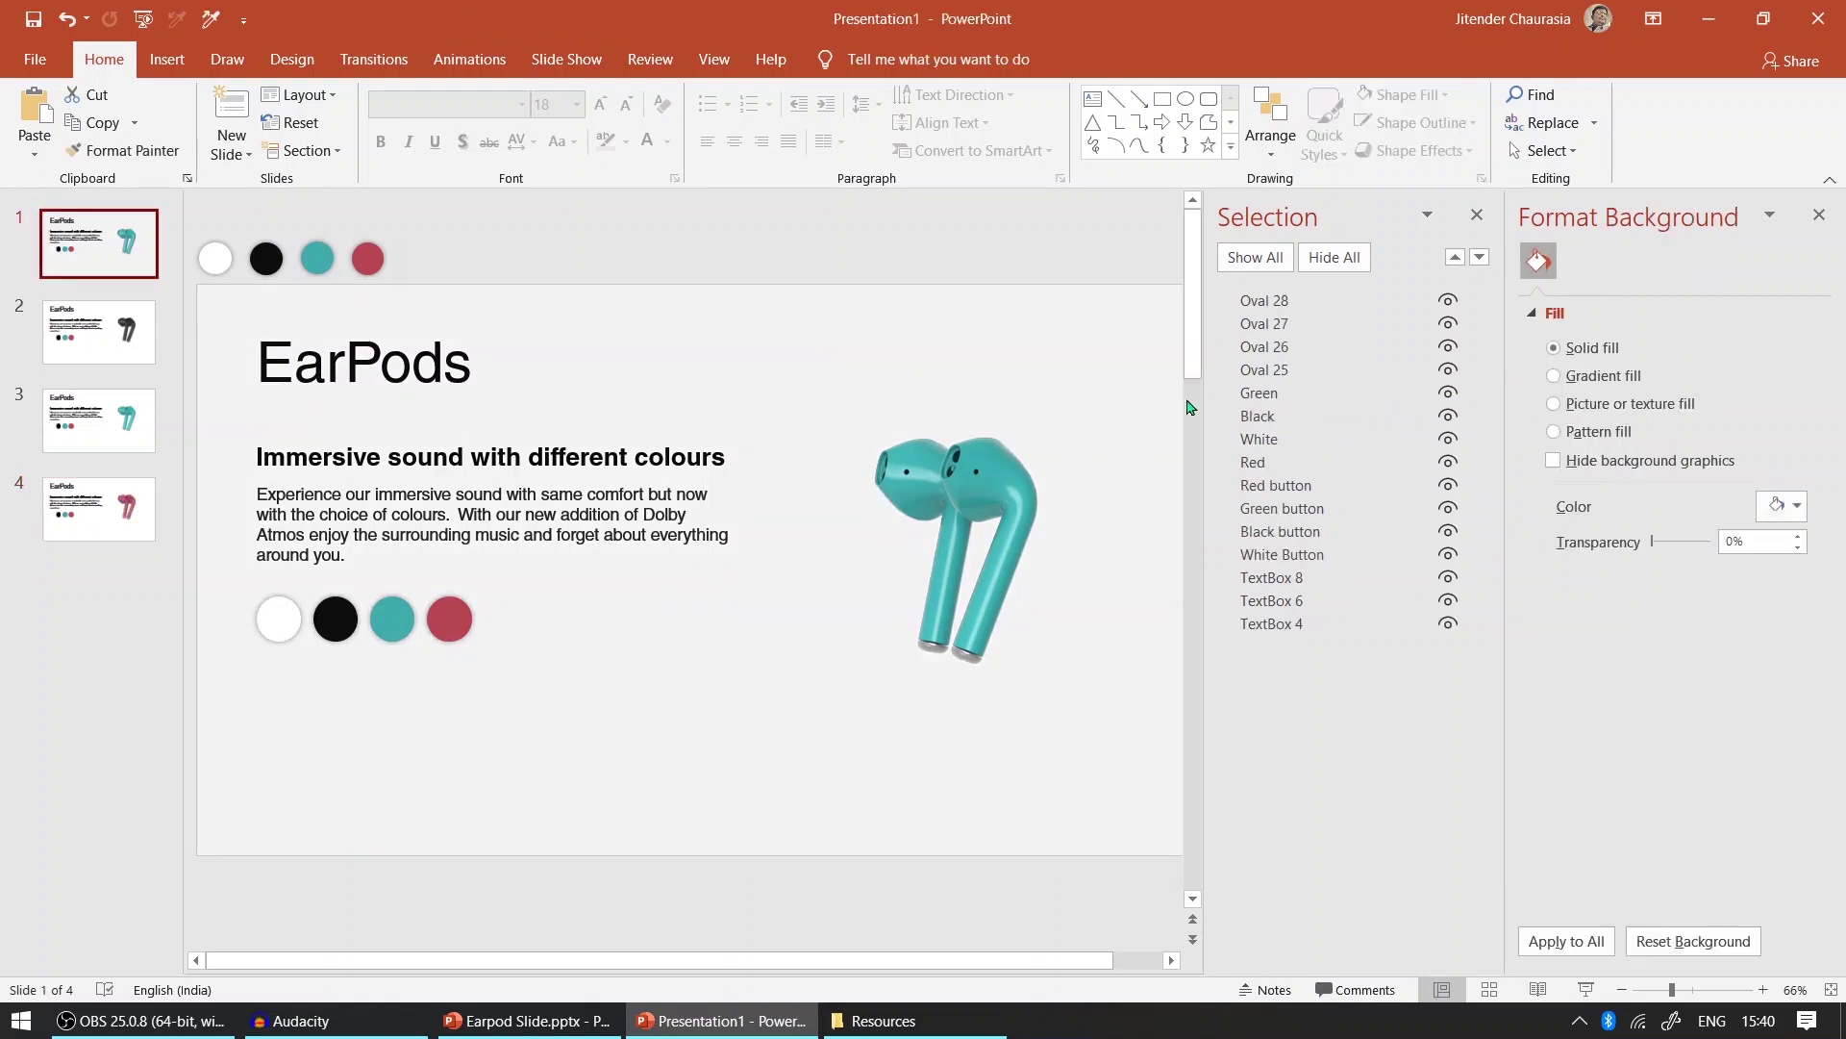
- Delete the teal, black and red earpods from slide 1, then close the Selection pane
{"action": "left_click", "coordinate": [1298, 415]}
{"action": "left_click", "coordinate": [1300, 395]}
{"action": "left_click", "coordinate": [1298, 419], "text": "ctrl"}
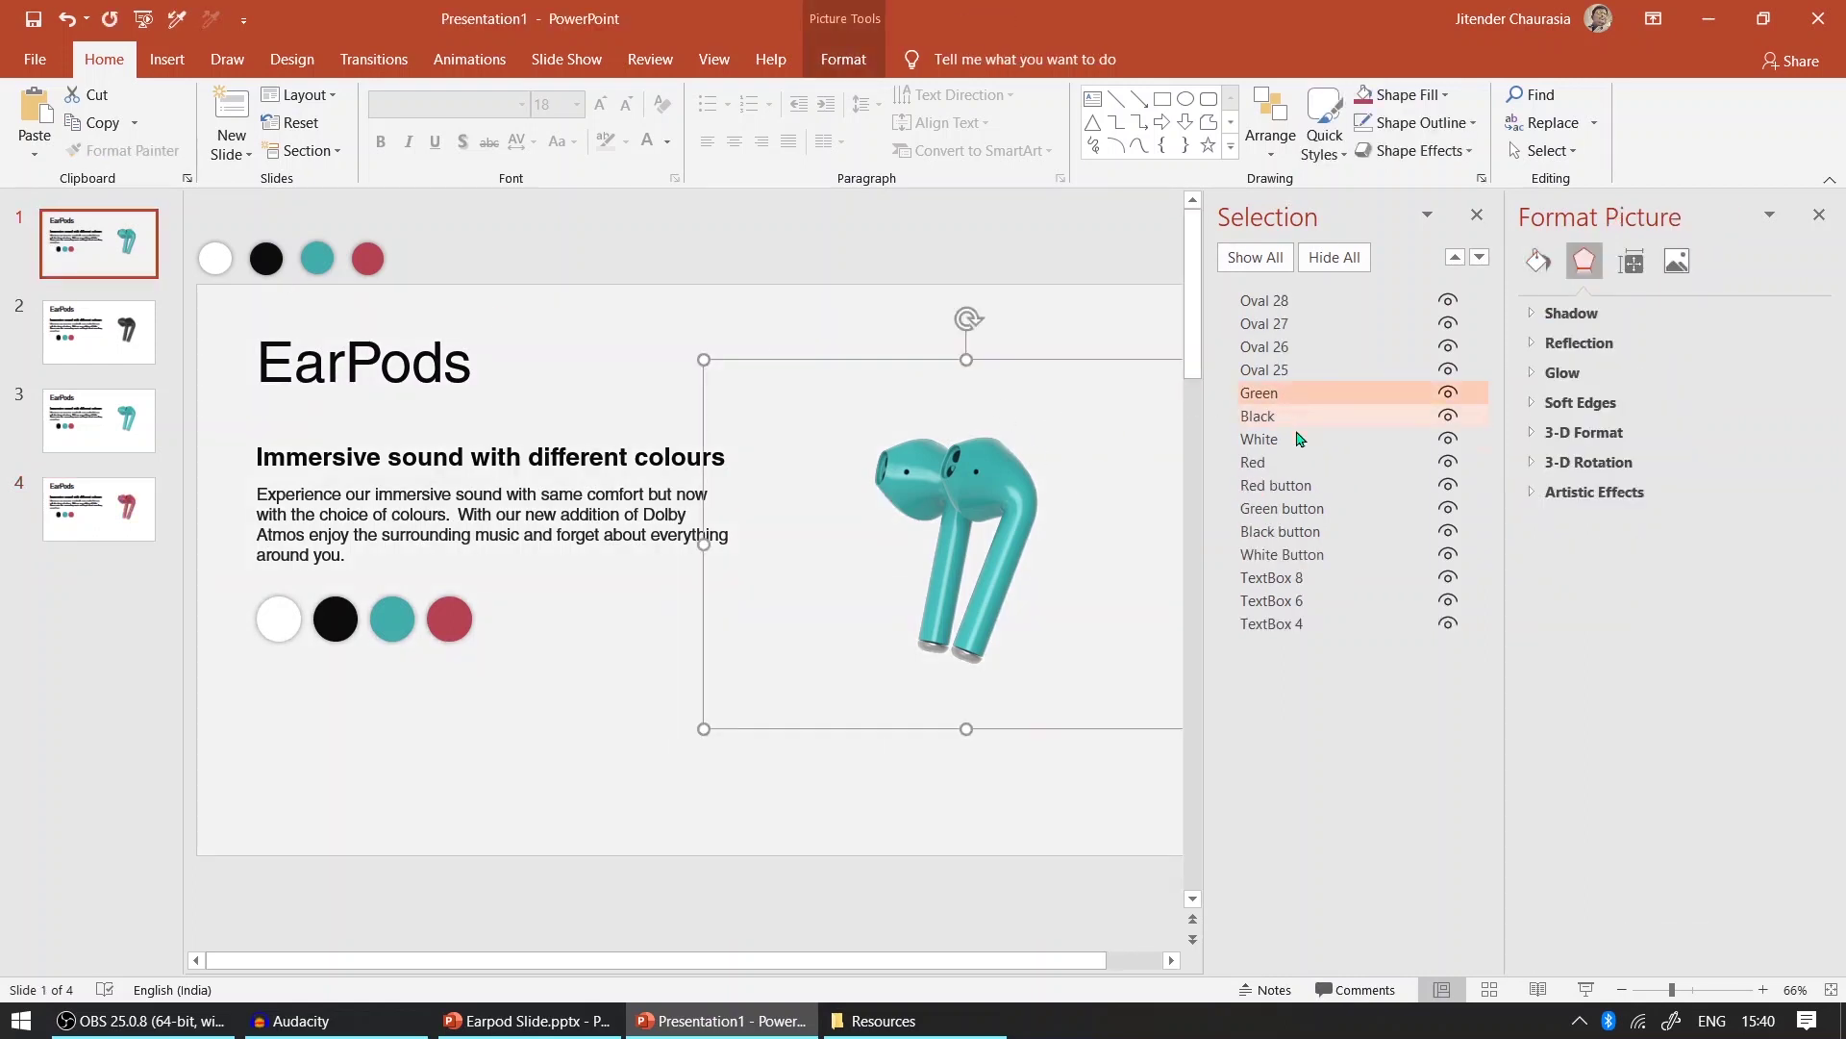
{"action": "left_click", "coordinate": [1296, 463], "text": "ctrl"}
{"action": "key", "text": "Delete"}
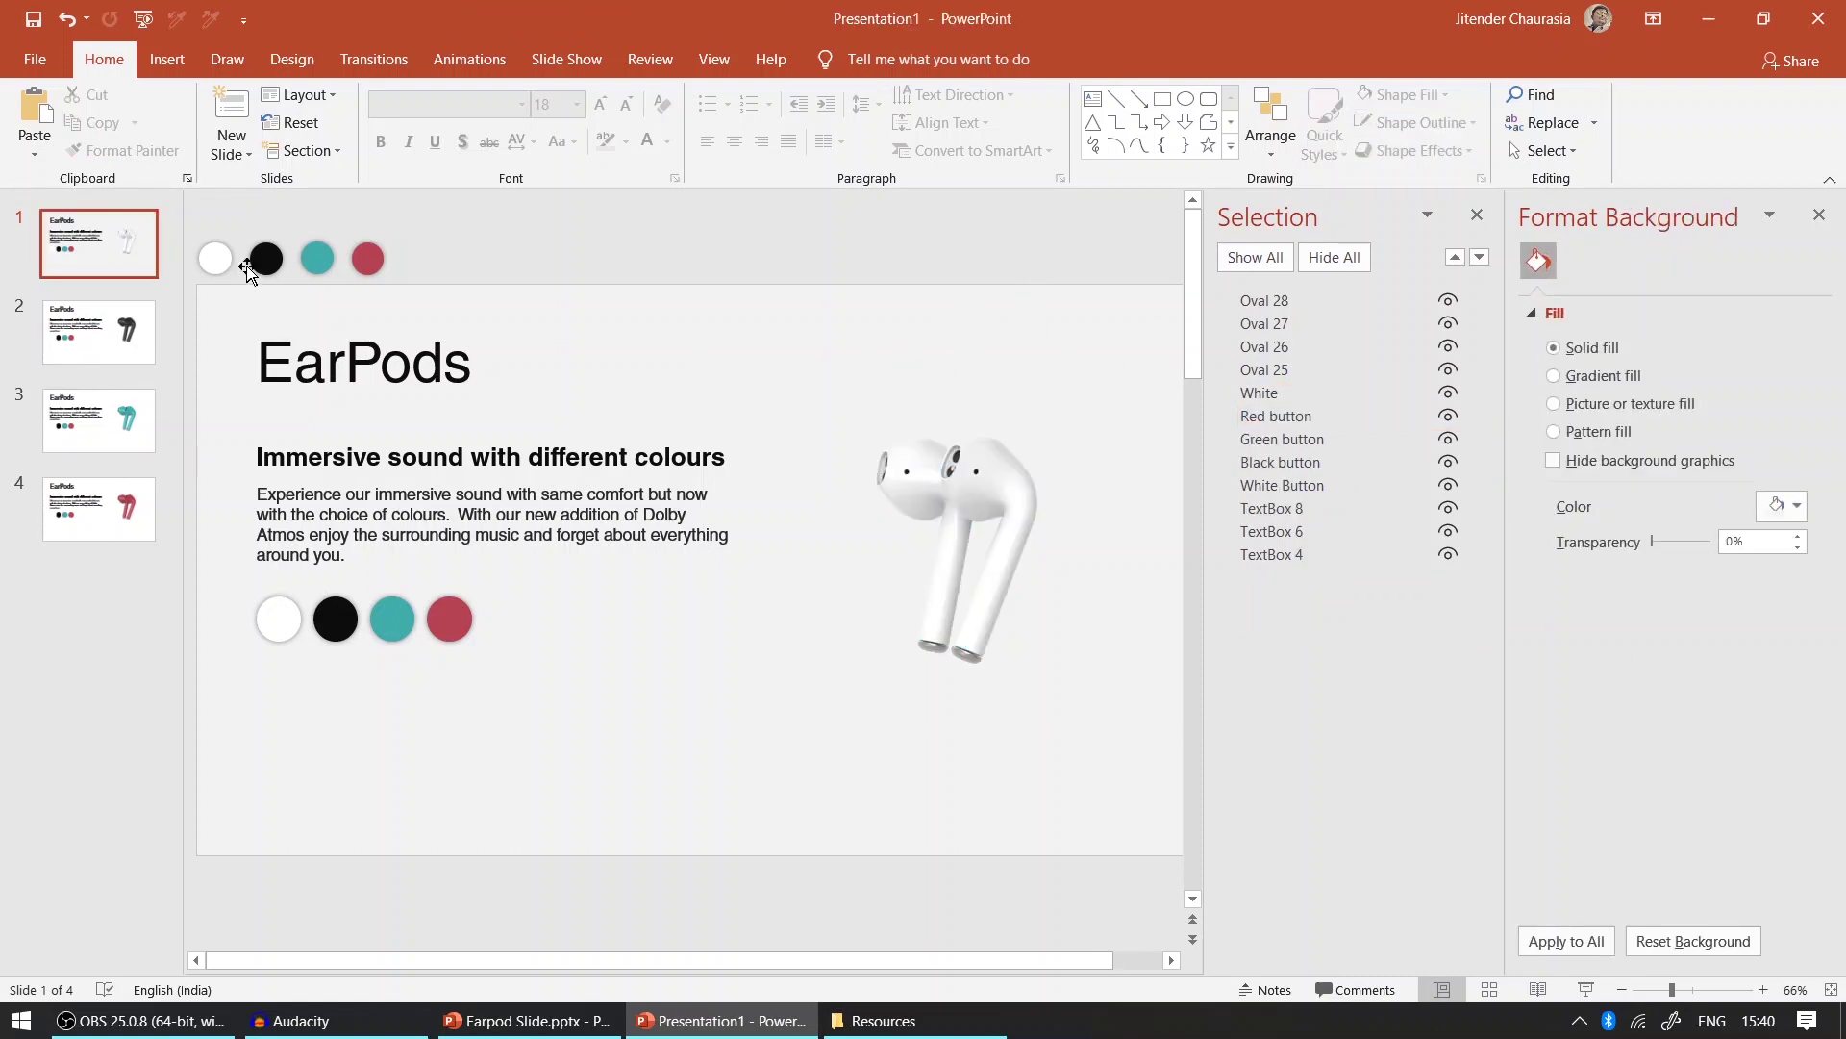
{"action": "left_click", "coordinate": [1477, 215]}
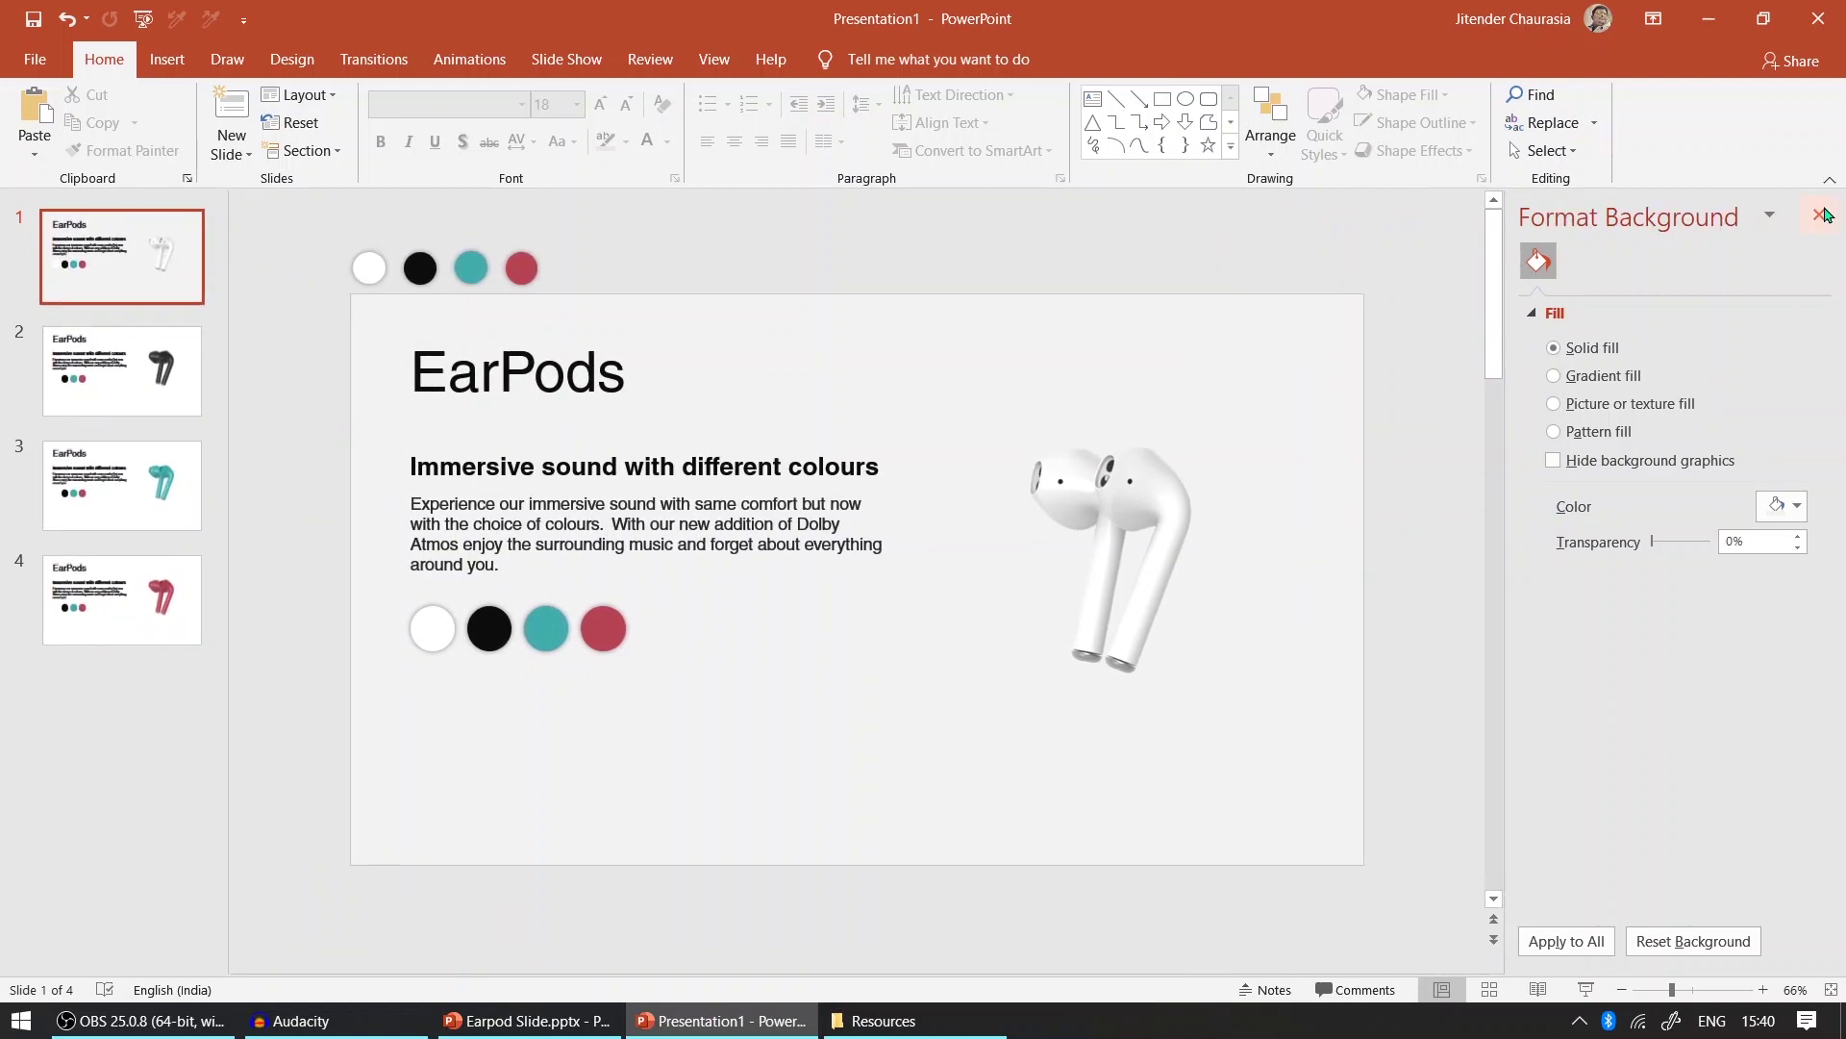
- Close the Format Background pane
{"action": "left_click", "coordinate": [1819, 214]}
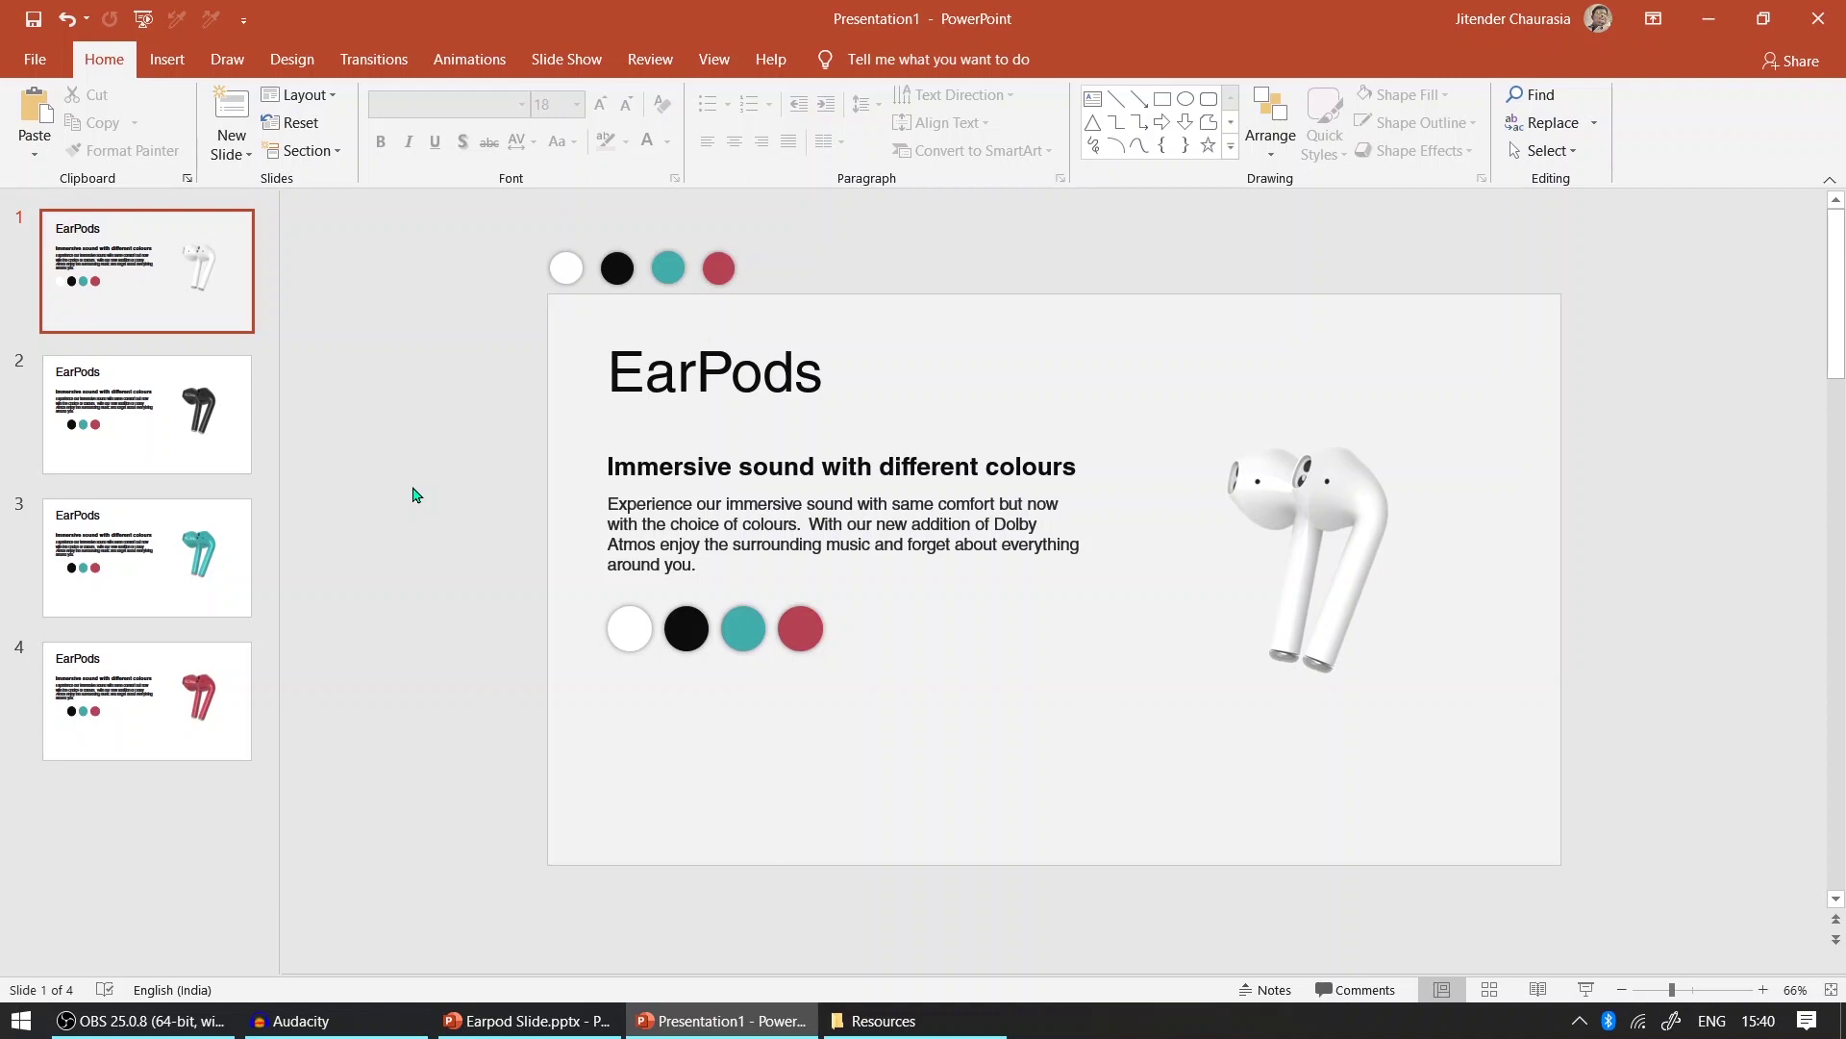
- Give slide 2 a solid mid-grey background through Format Background
{"action": "left_click", "coordinate": [97, 435]}
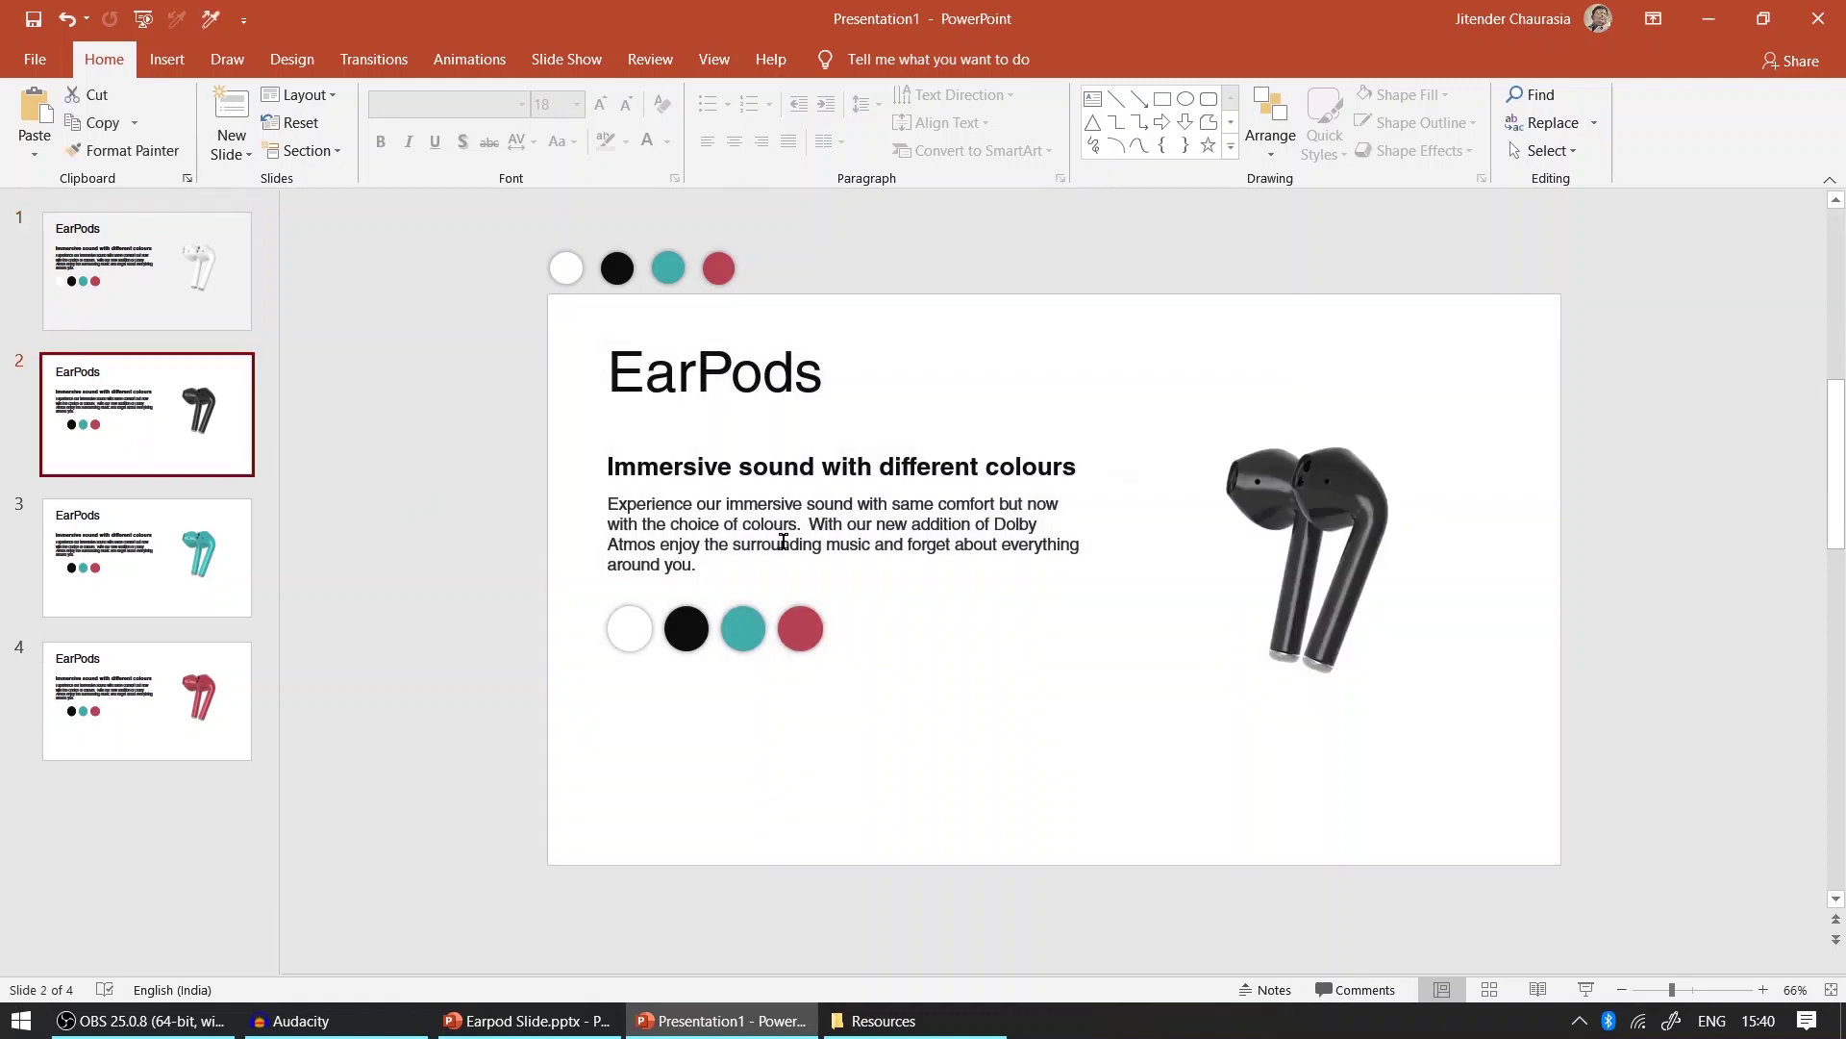
{"action": "right_click", "coordinate": [860, 731]}
{"action": "left_click", "coordinate": [942, 928]}
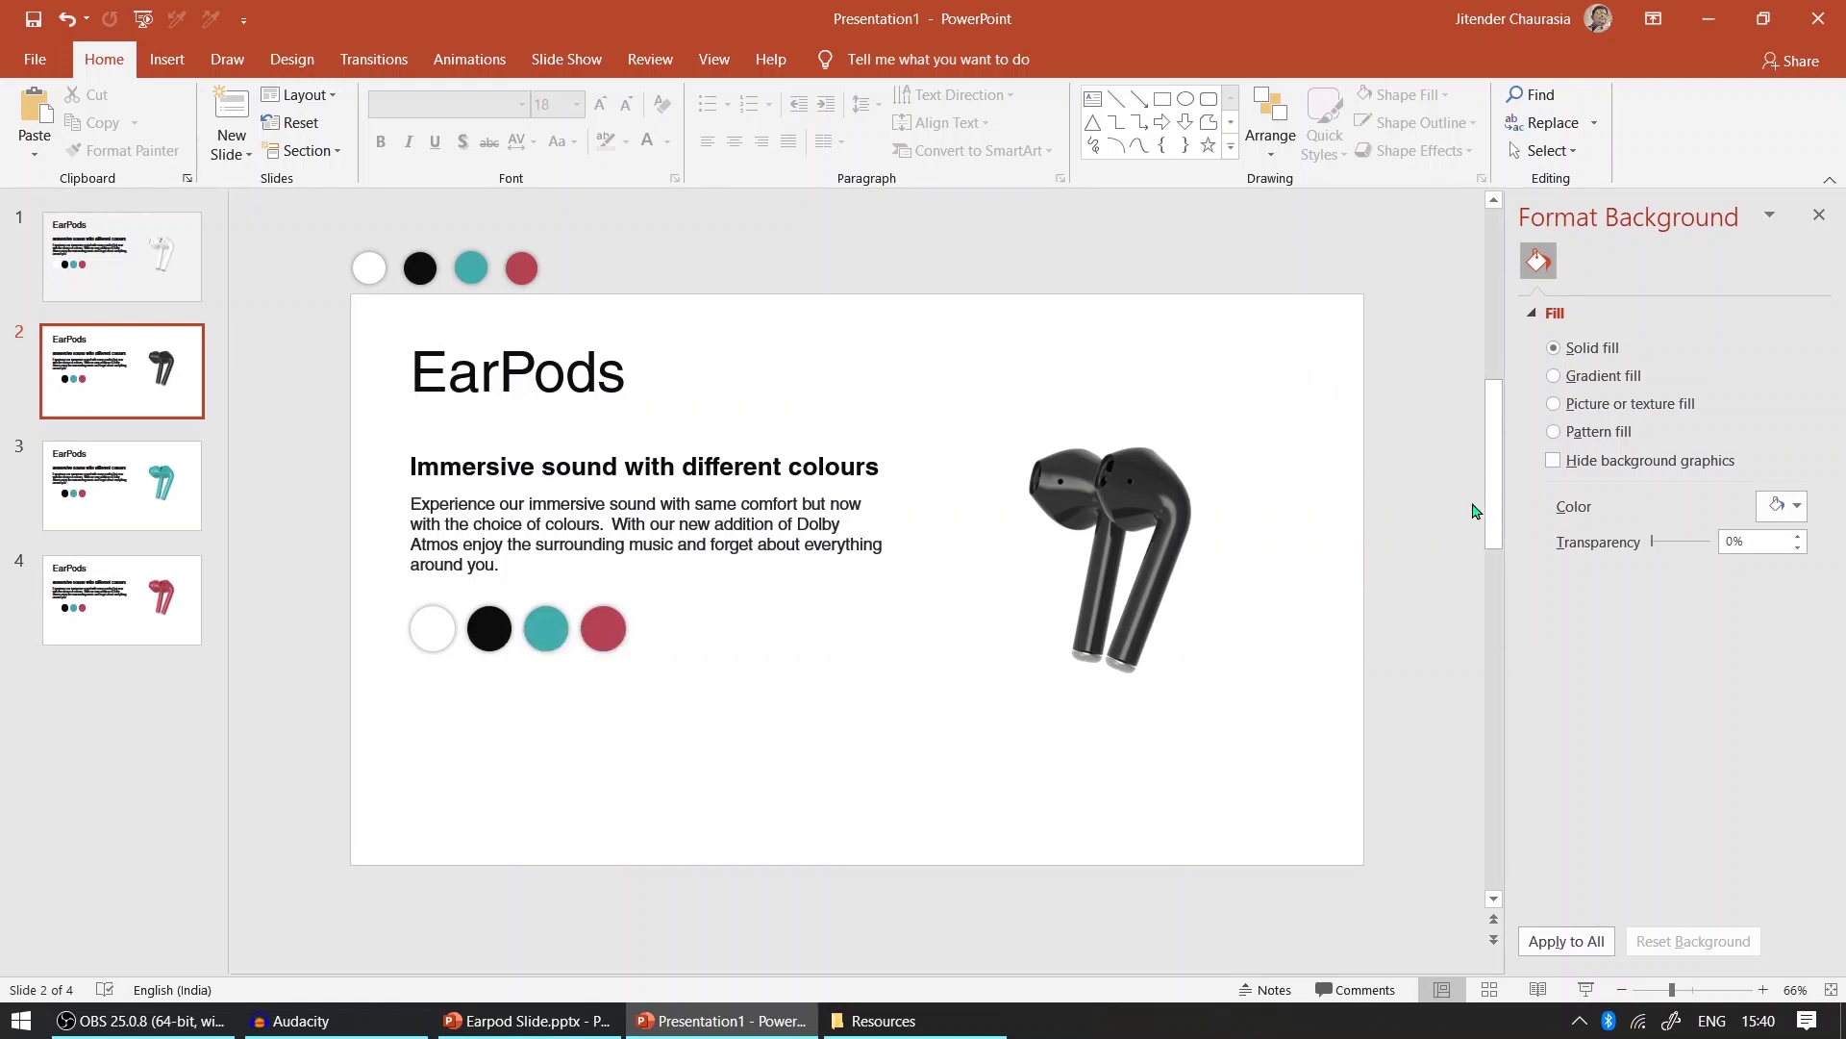
{"action": "left_click", "coordinate": [1785, 509]}
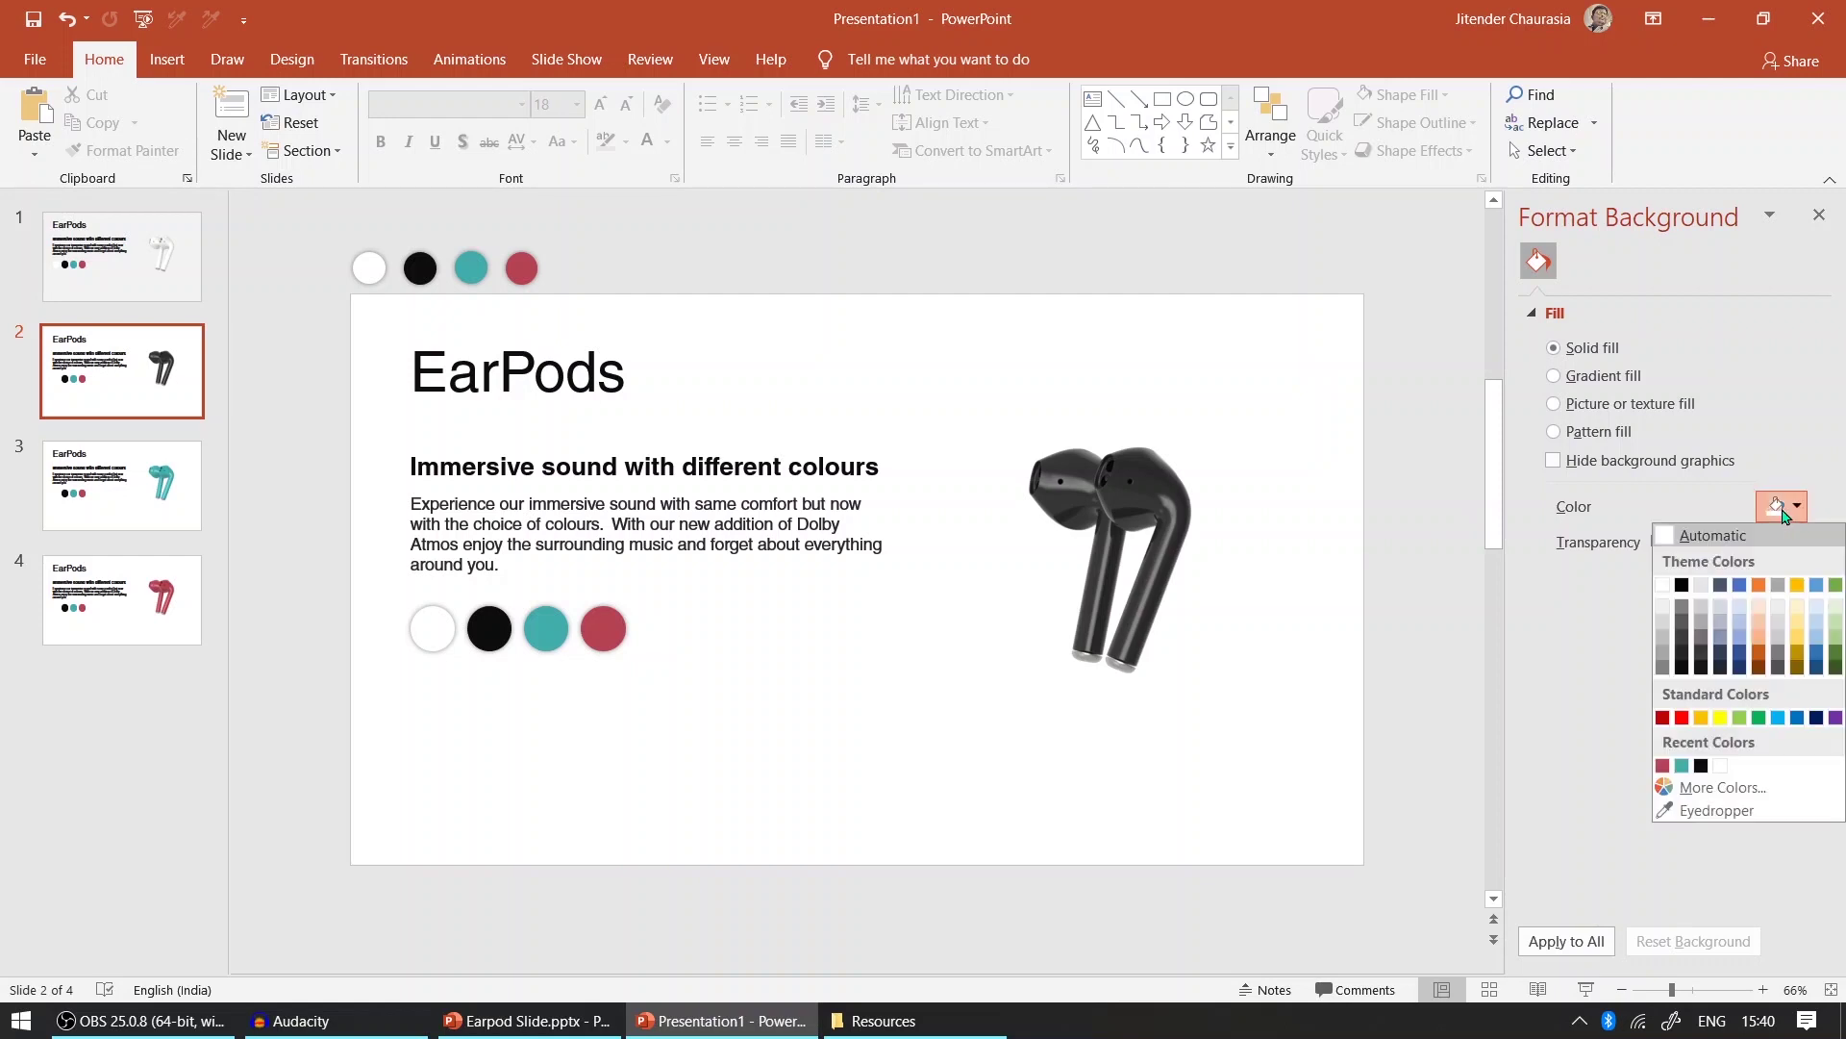
{"action": "left_click", "coordinate": [1682, 607]}
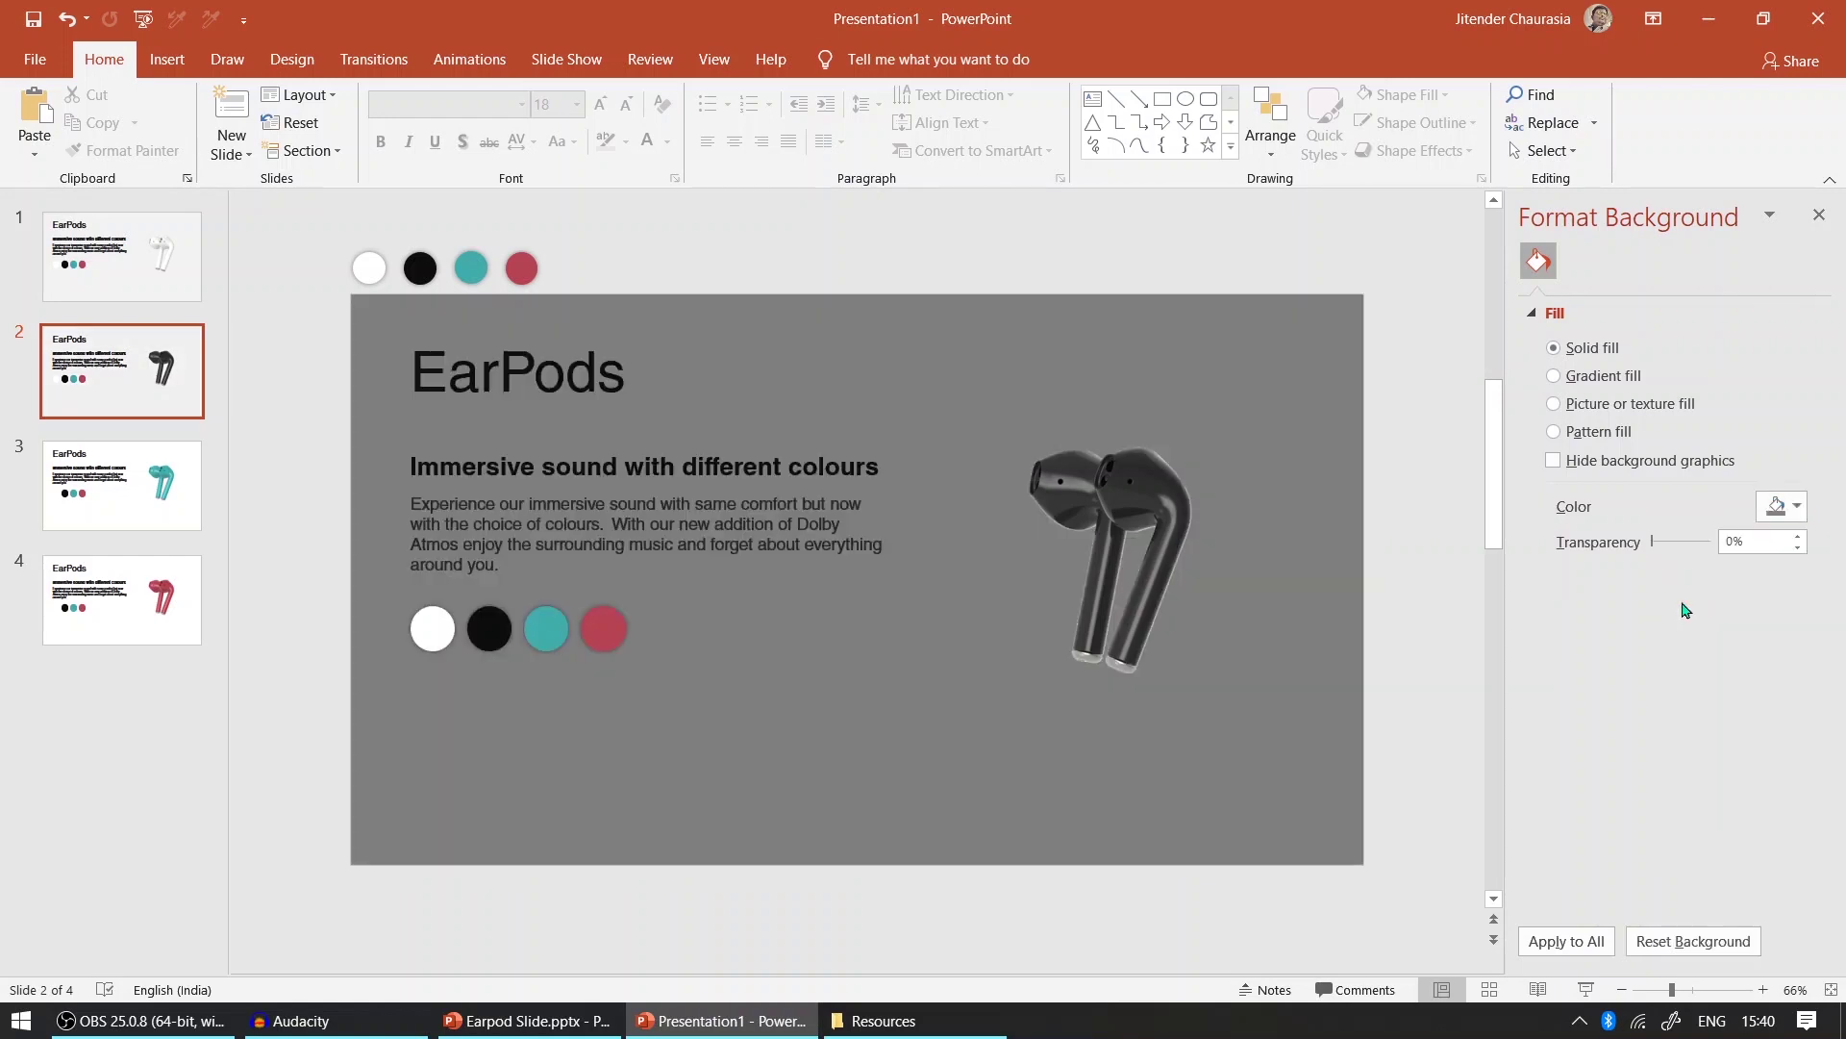
{"action": "scroll", "coordinate": [718, 754], "scroll_direction": "down", "scroll_amount": 1}
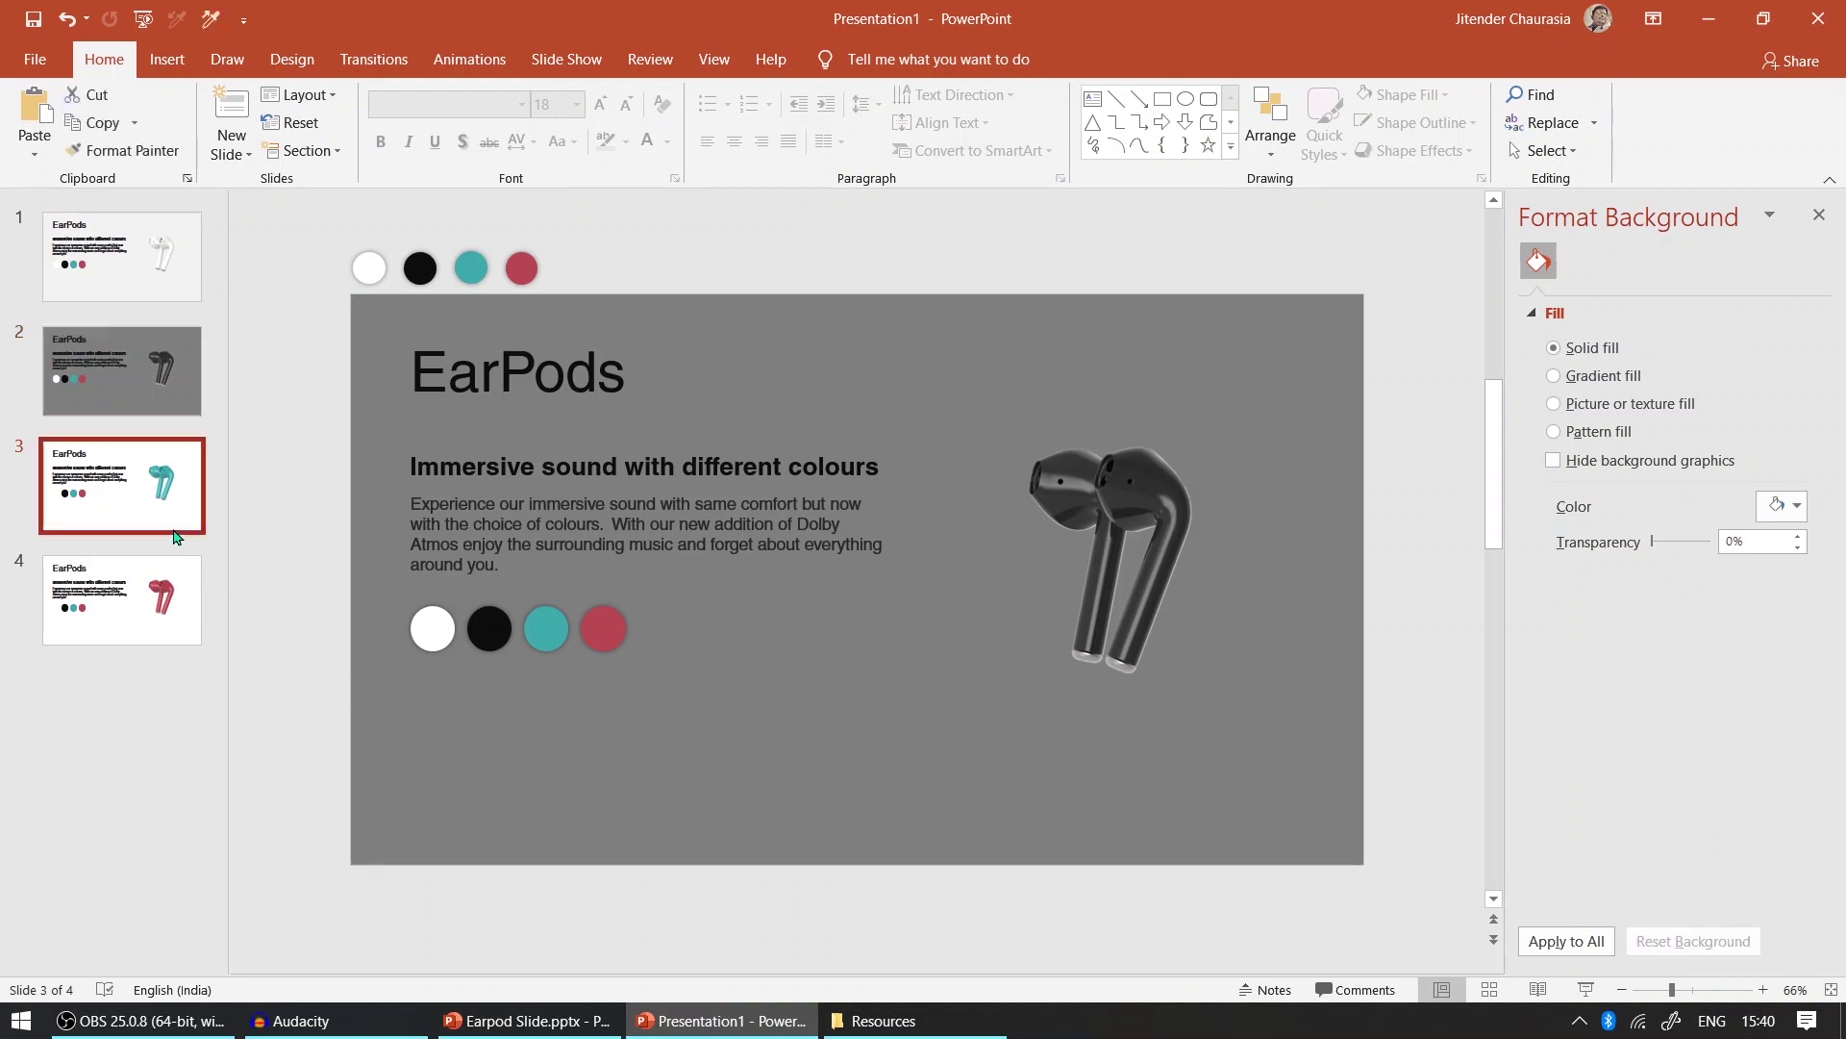
- Eyedrop the teal earpod colour as slide 3's background, then lighten it in More Colors
{"action": "left_click", "coordinate": [1785, 506]}
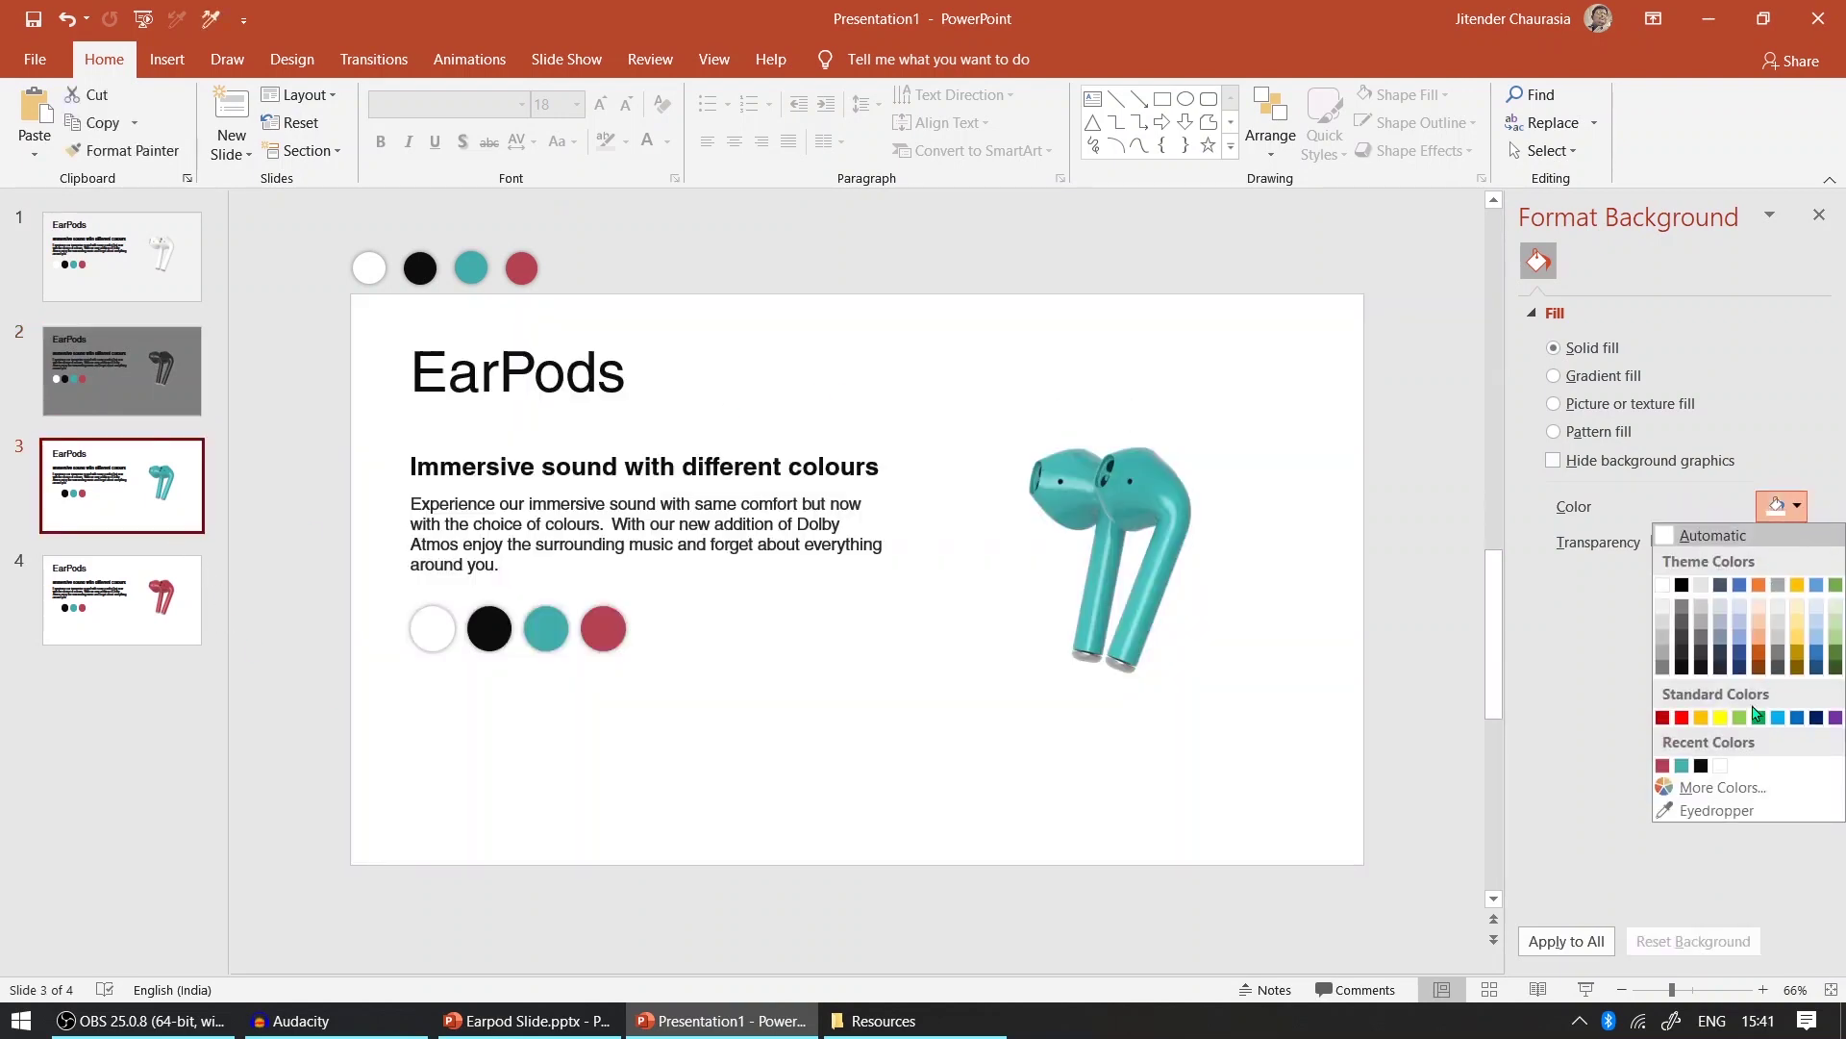
{"action": "left_click", "coordinate": [1706, 809]}
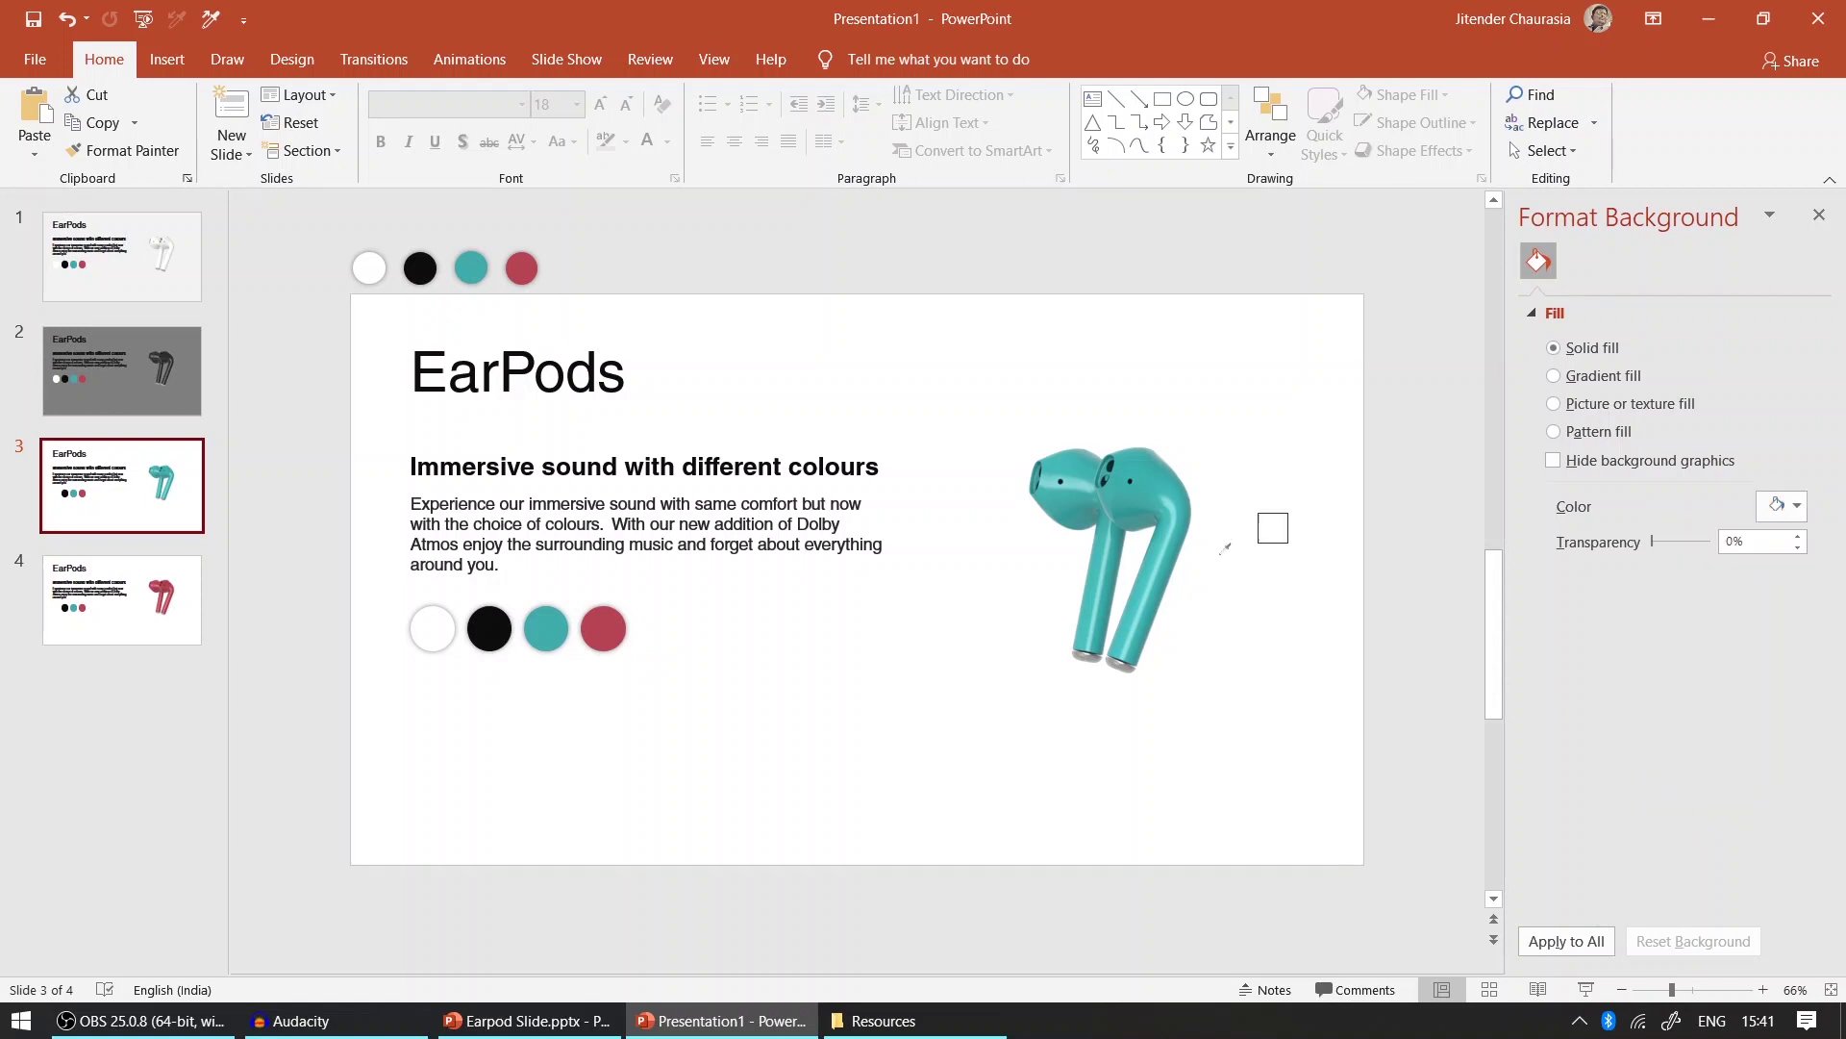
{"action": "left_click", "coordinate": [1060, 508]}
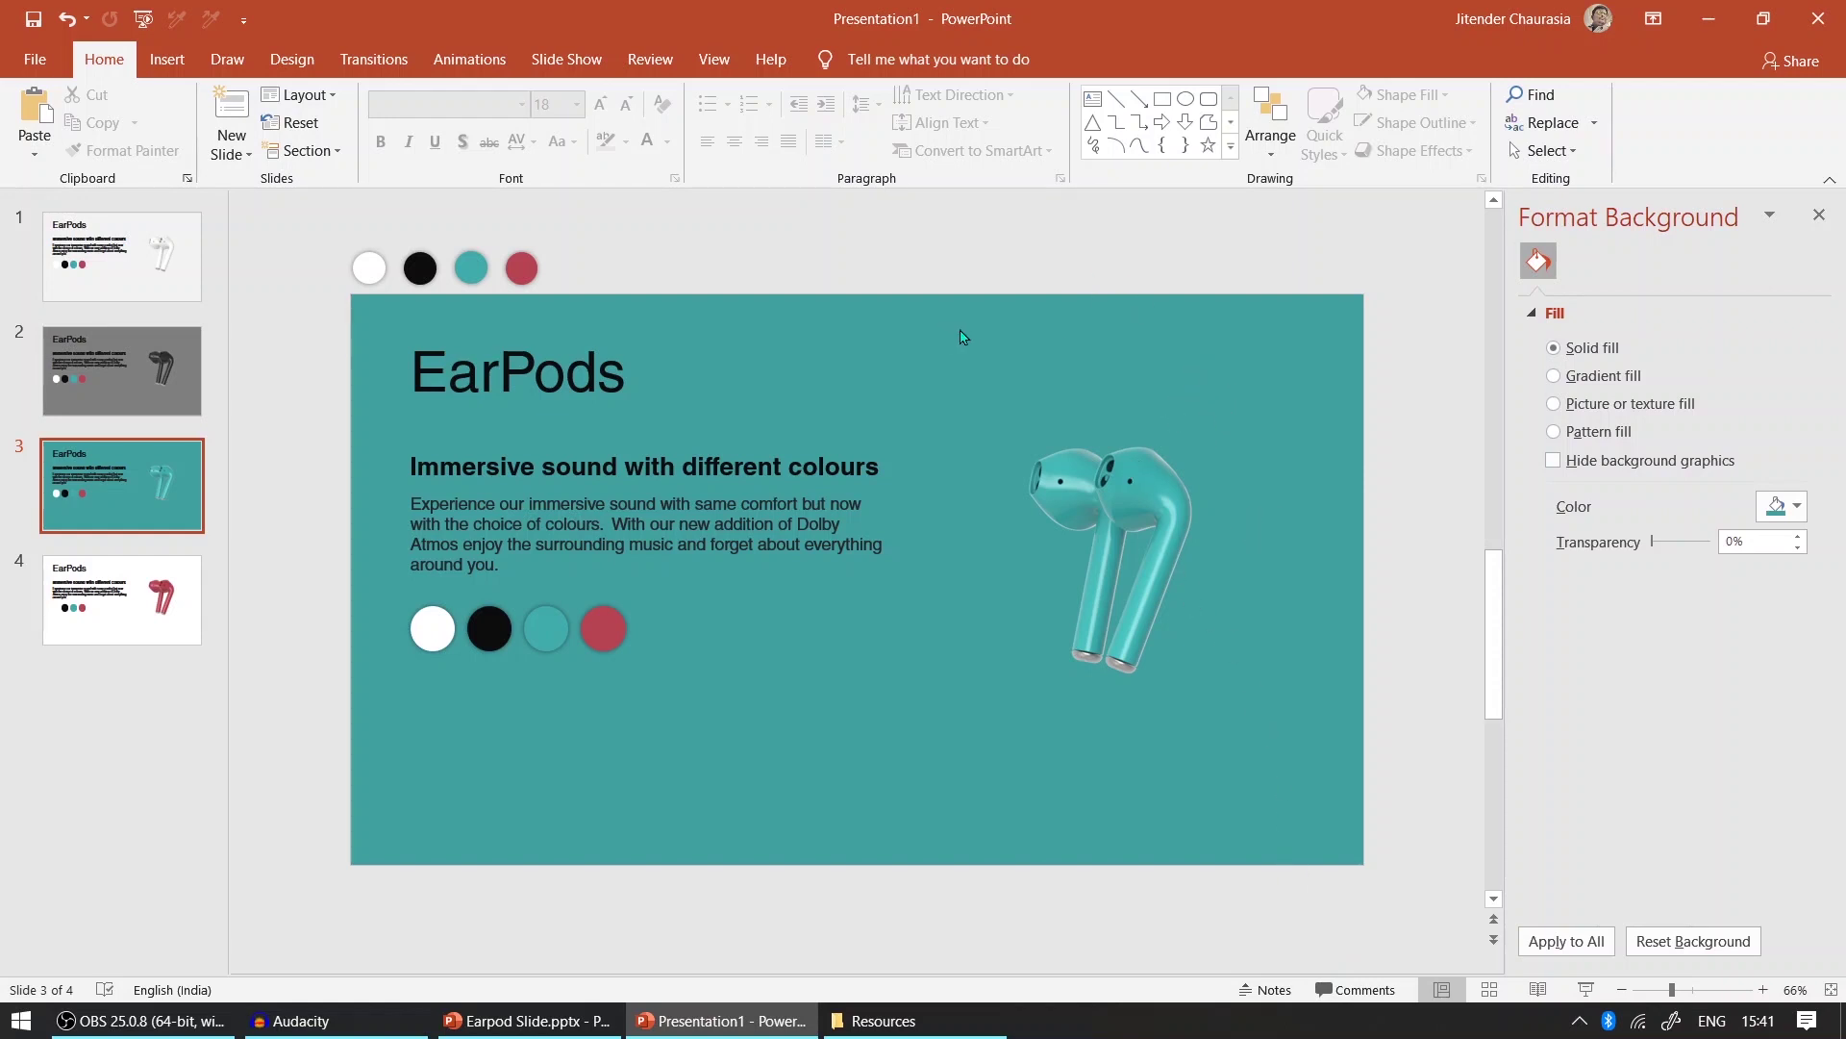
{"action": "left_click", "coordinate": [1780, 510]}
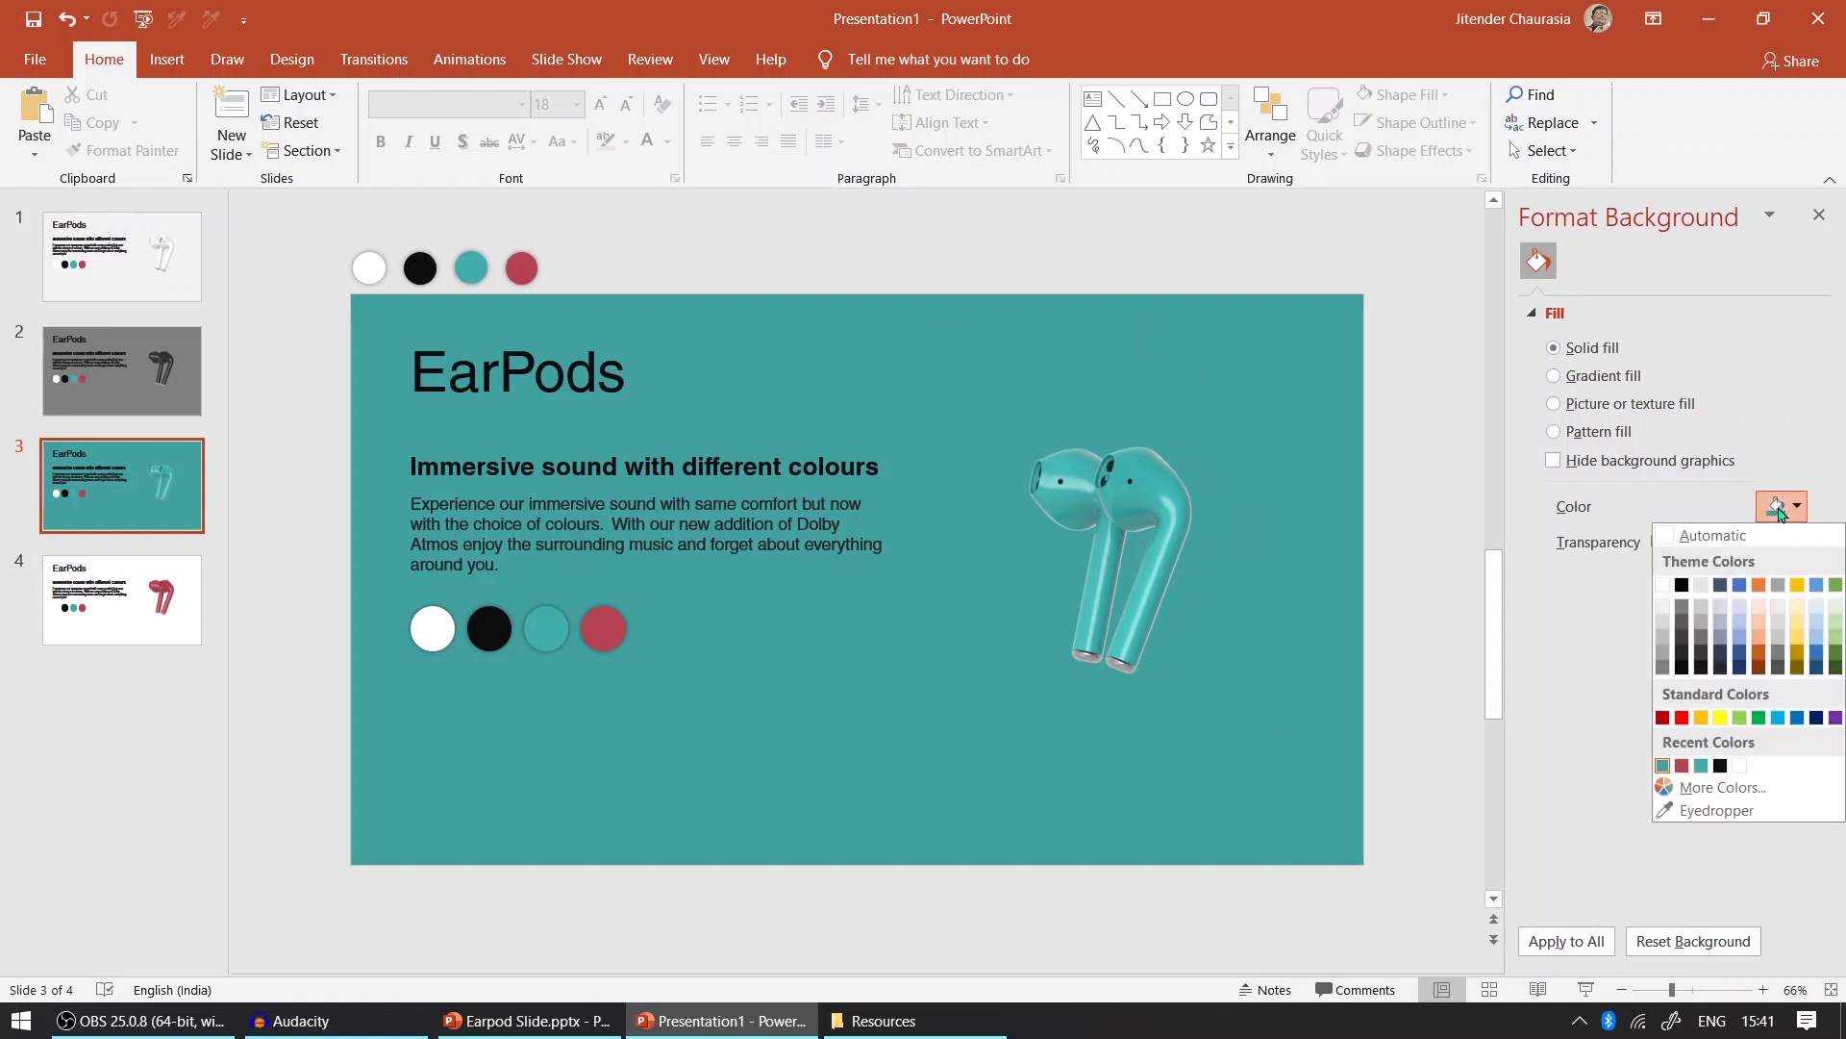
{"action": "left_click", "coordinate": [1716, 787]}
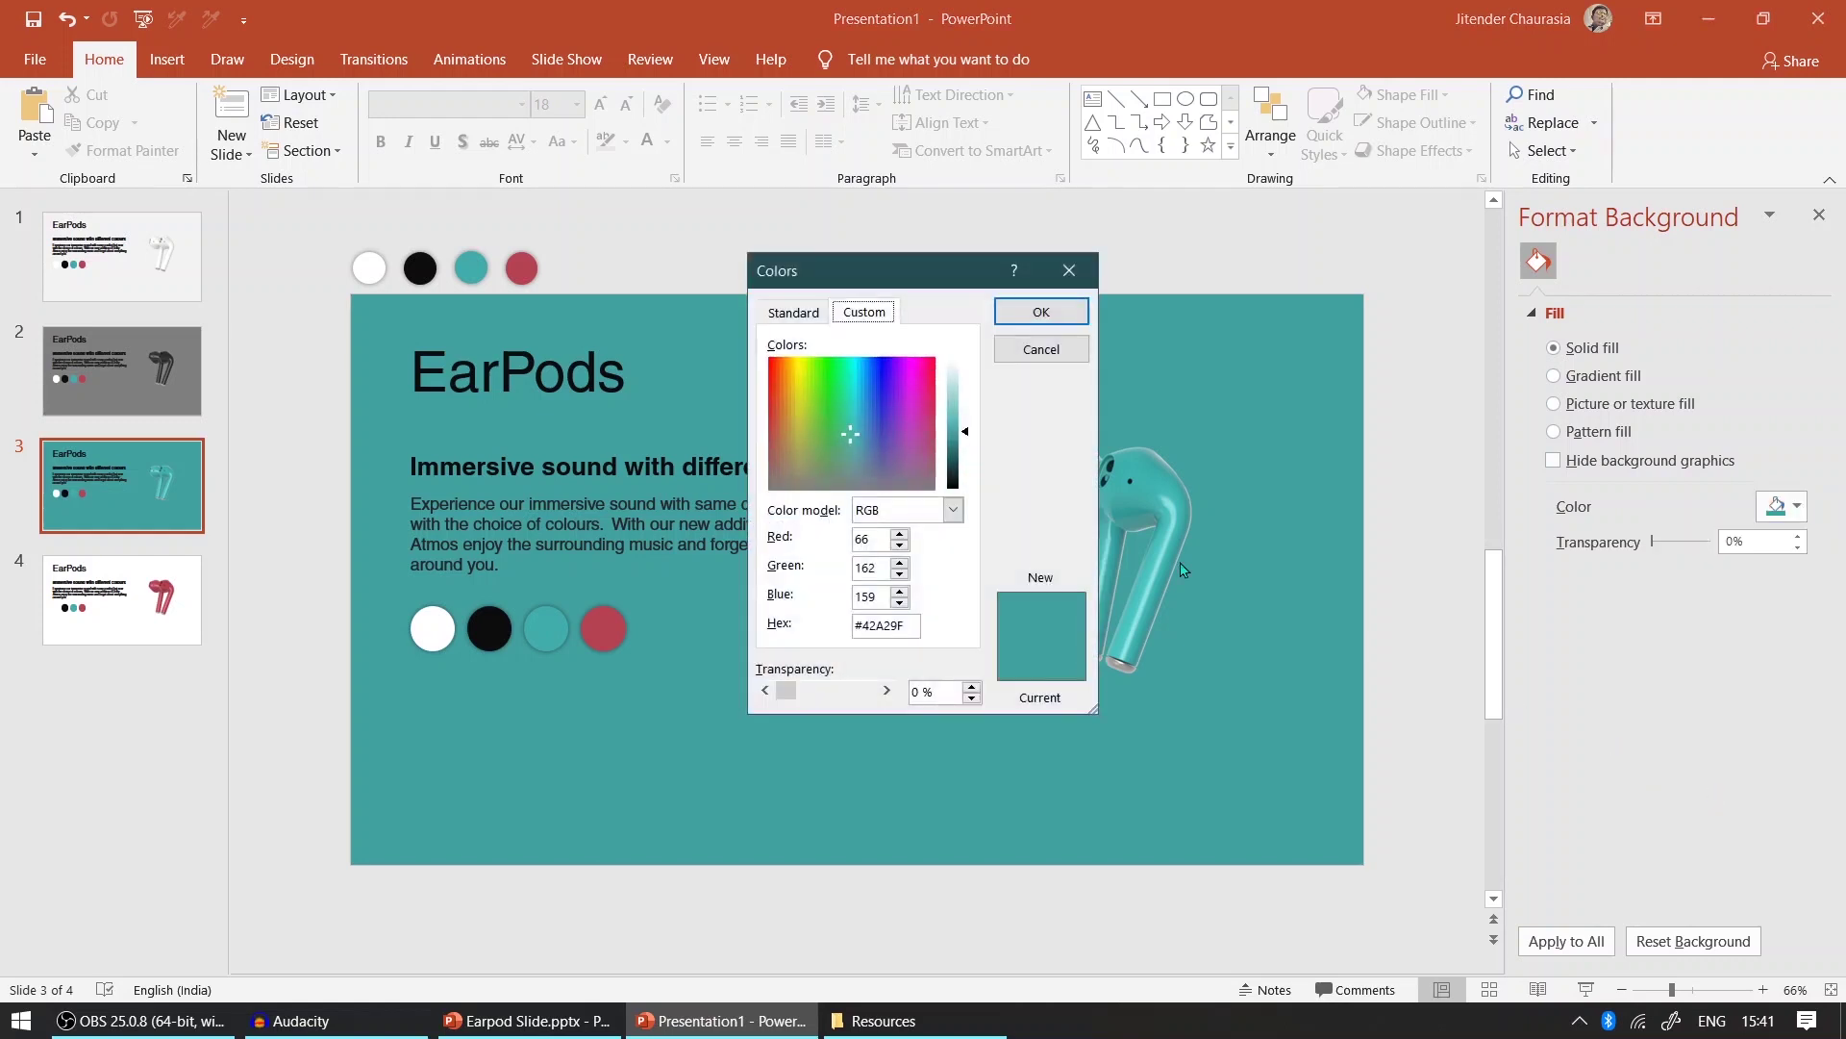
{"action": "mouse_move", "coordinate": [966, 437]}
{"action": "left_mouse_down"}
{"action": "mouse_move", "coordinate": [975, 368]}
{"action": "mouse_move", "coordinate": [976, 424]}
{"action": "left_mouse_up"}
{"action": "left_click", "coordinate": [1040, 312]}
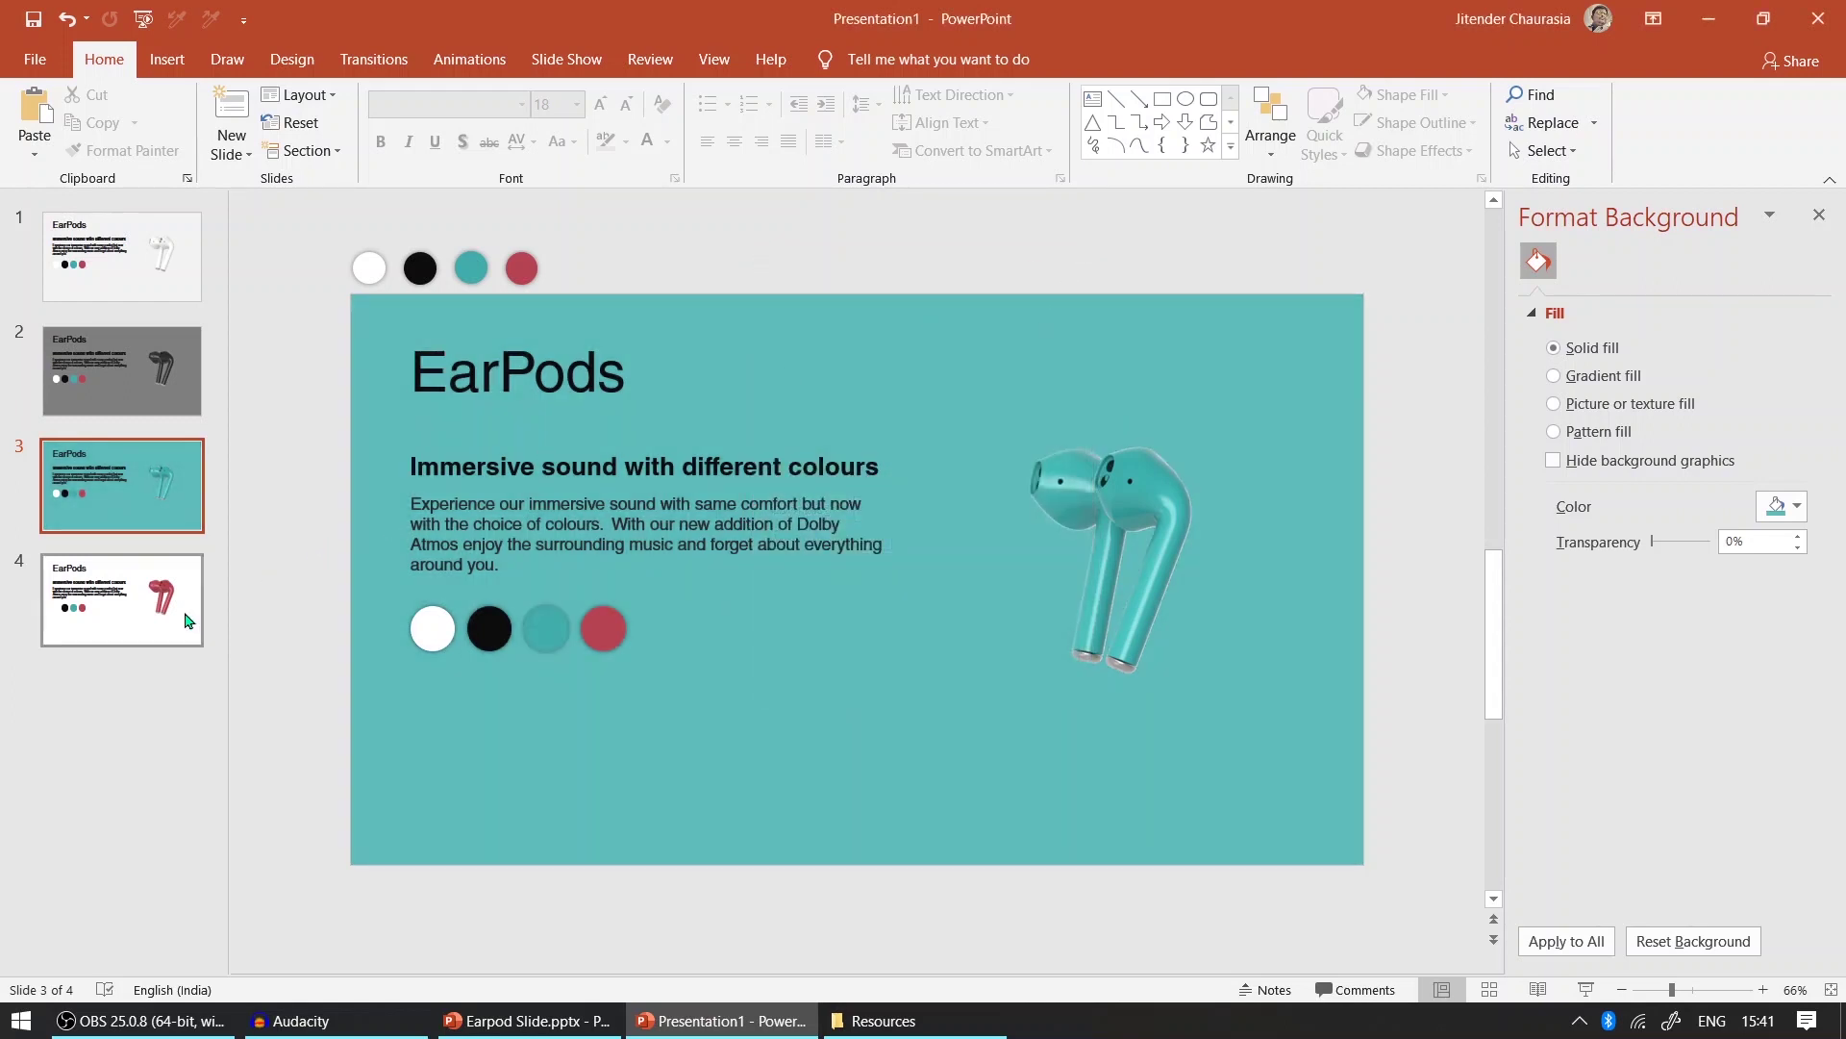
{"action": "left_click", "coordinate": [122, 598]}
{"action": "left_click", "coordinate": [1781, 506]}
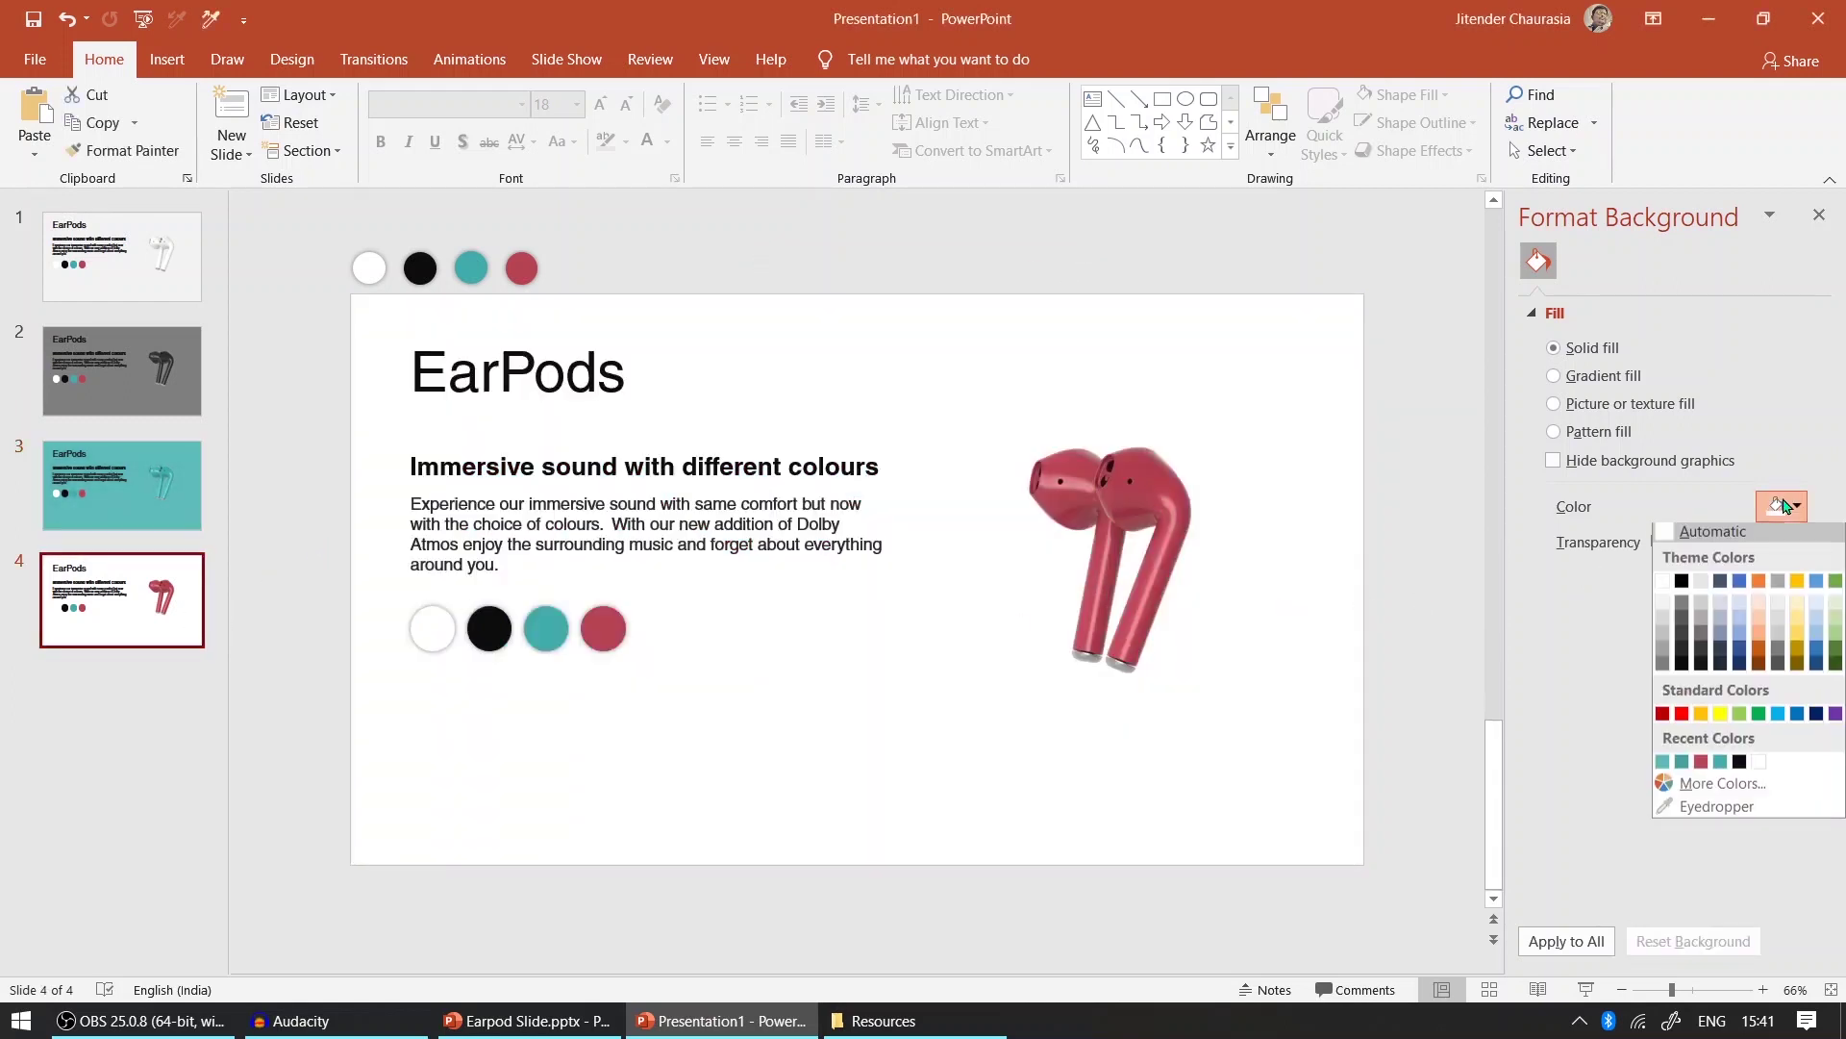
- Give slide 4 a solid light pink background, #CB7380, lightened from the recent red
{"action": "left_click", "coordinate": [1701, 761]}
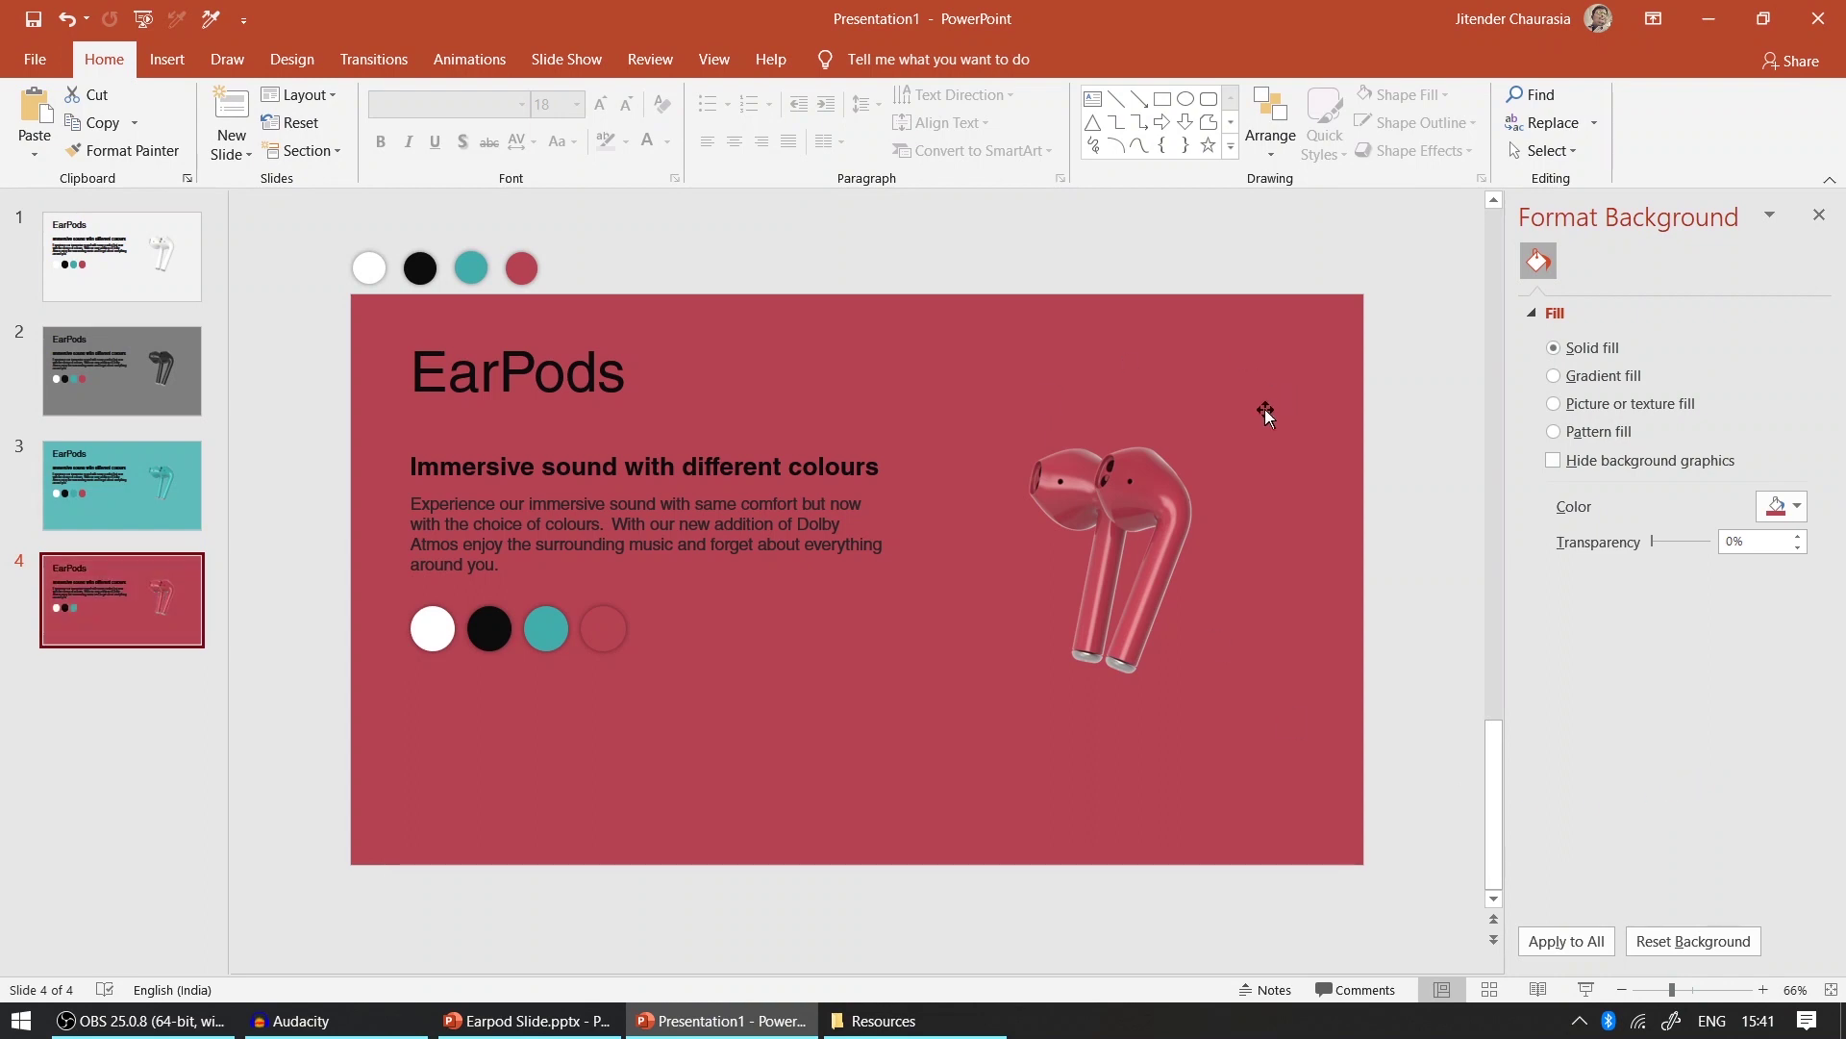
{"action": "left_click", "coordinate": [1781, 506]}
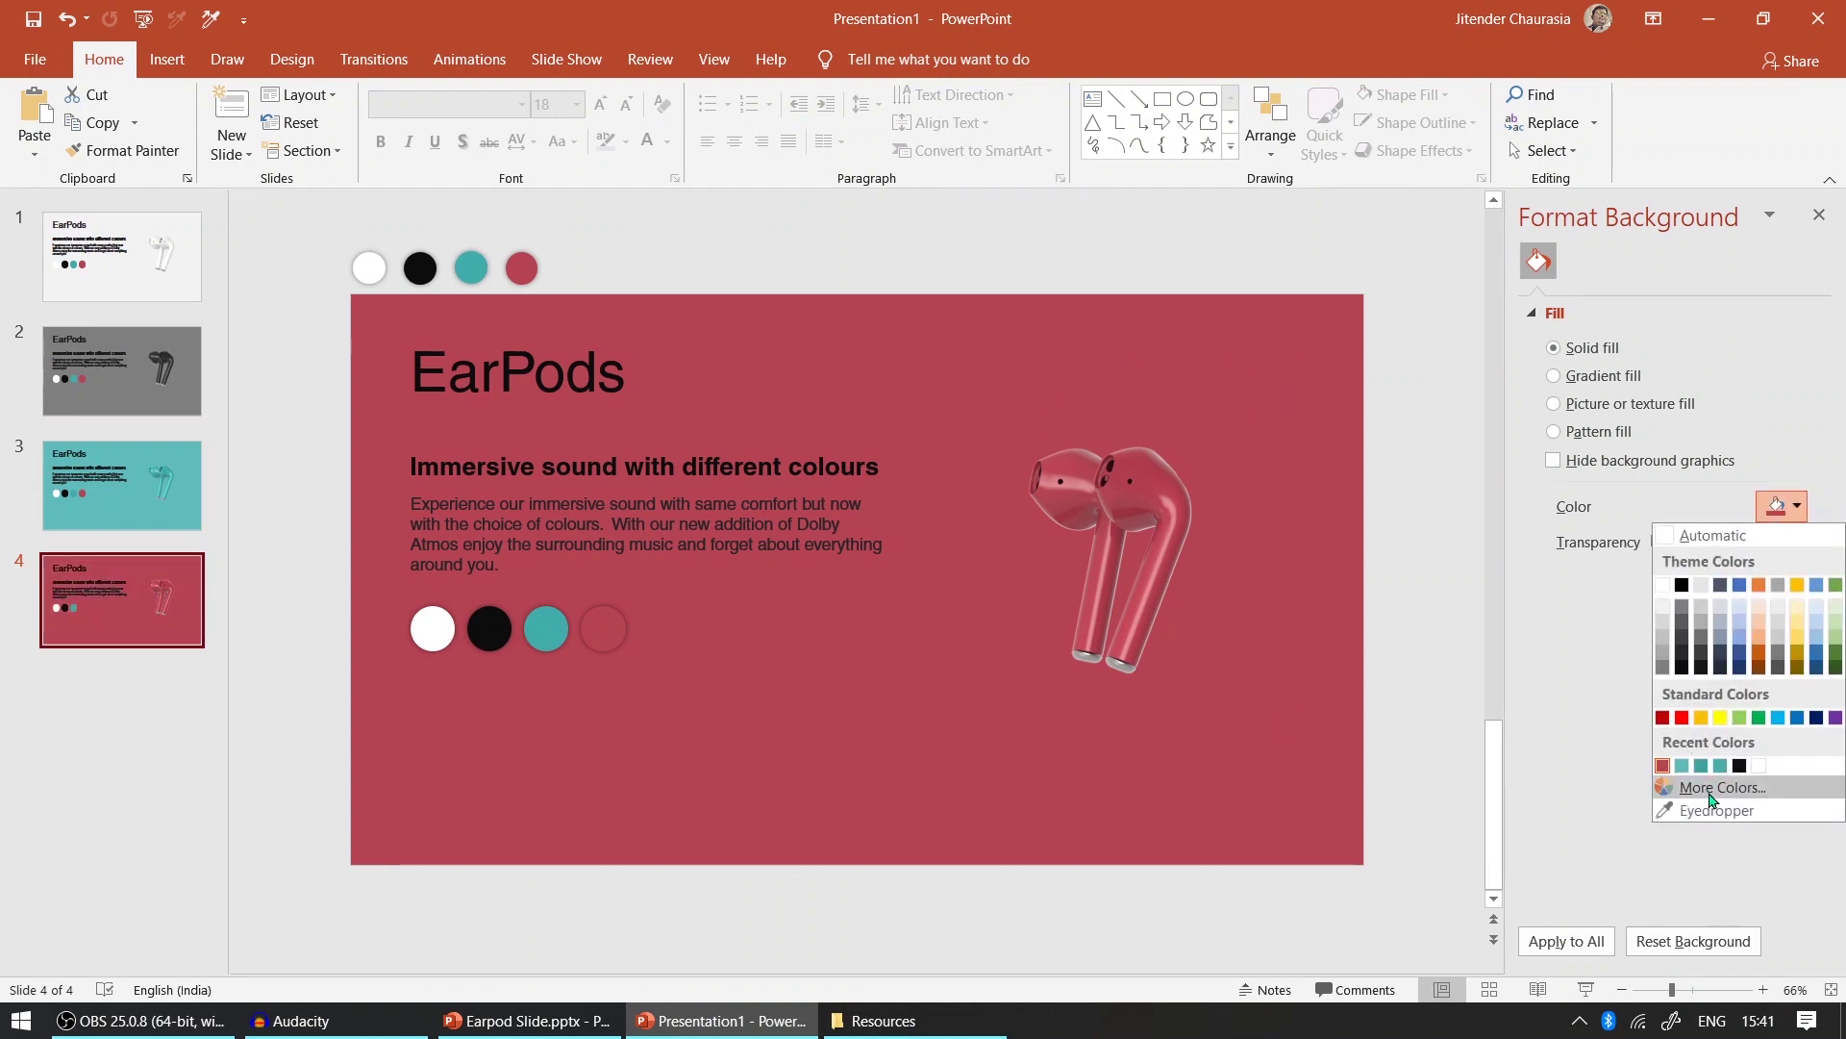
{"action": "left_click", "coordinate": [1710, 789]}
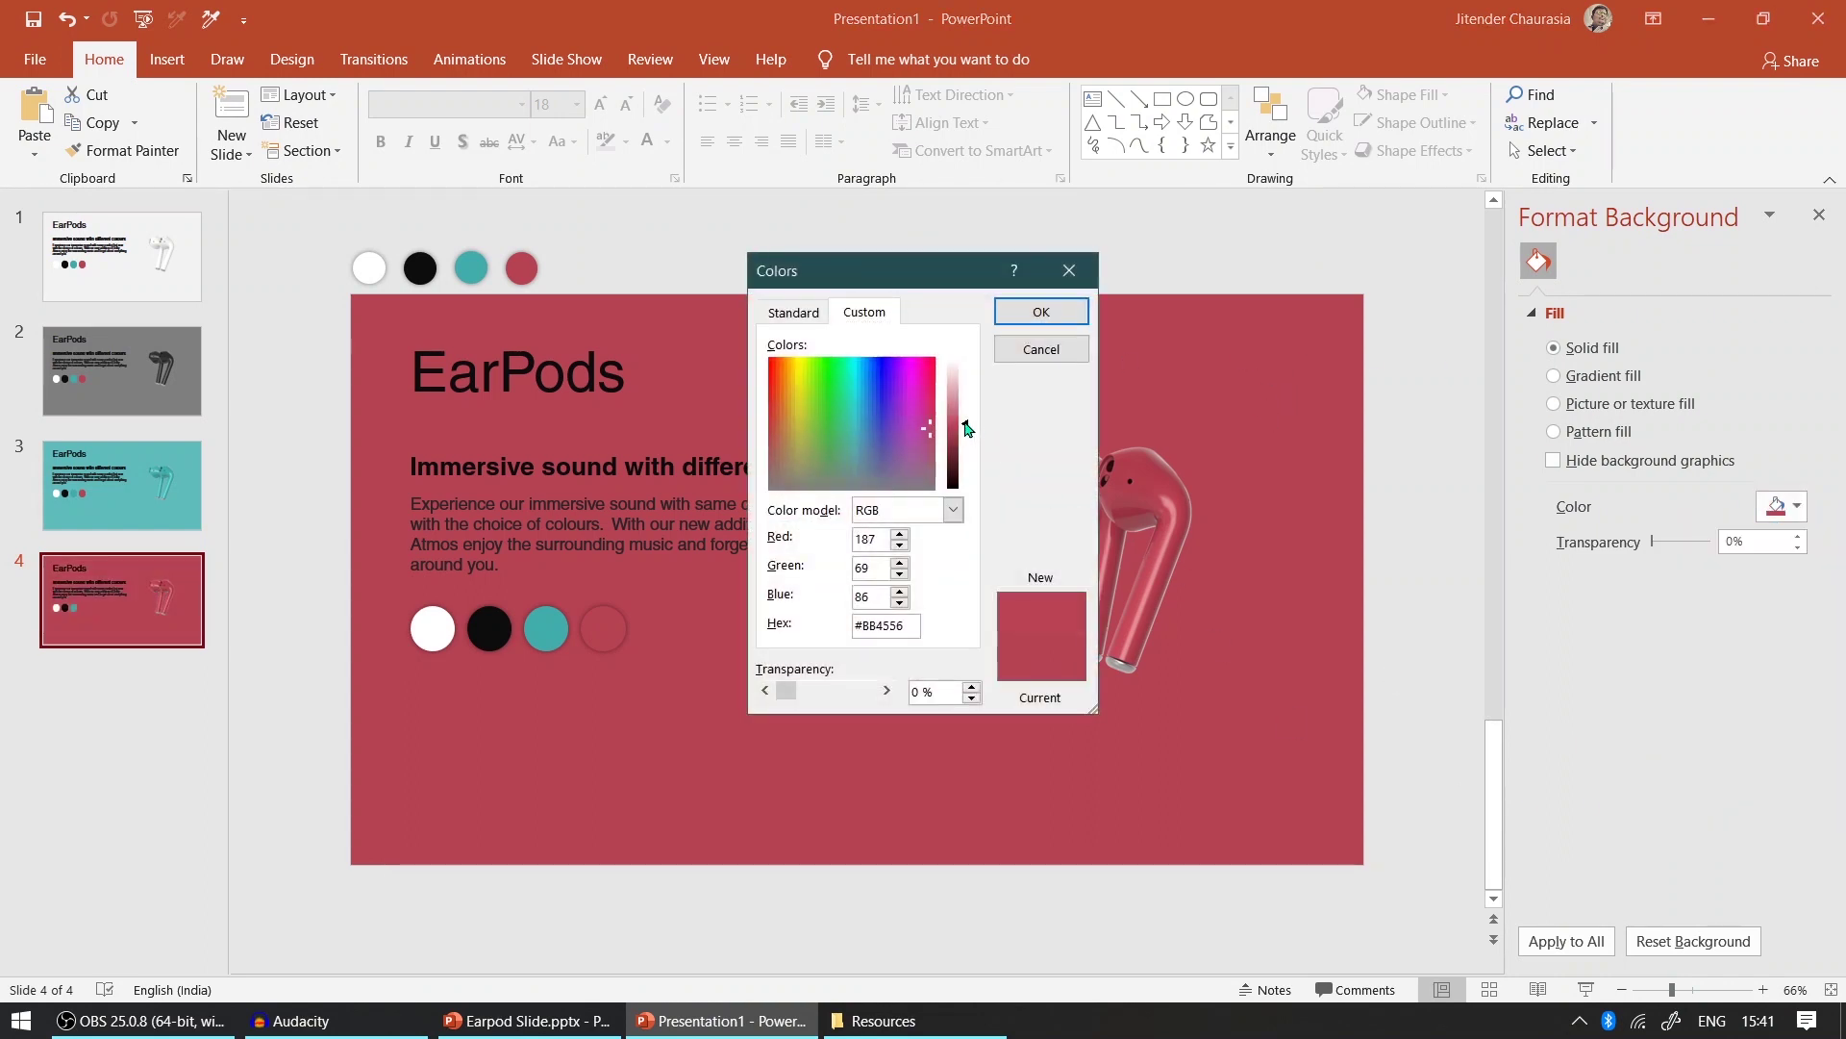
{"action": "mouse_move", "coordinate": [968, 429]}
{"action": "left_mouse_down"}
{"action": "mouse_move", "coordinate": [968, 388]}
{"action": "mouse_move", "coordinate": [972, 415]}
{"action": "left_mouse_up"}
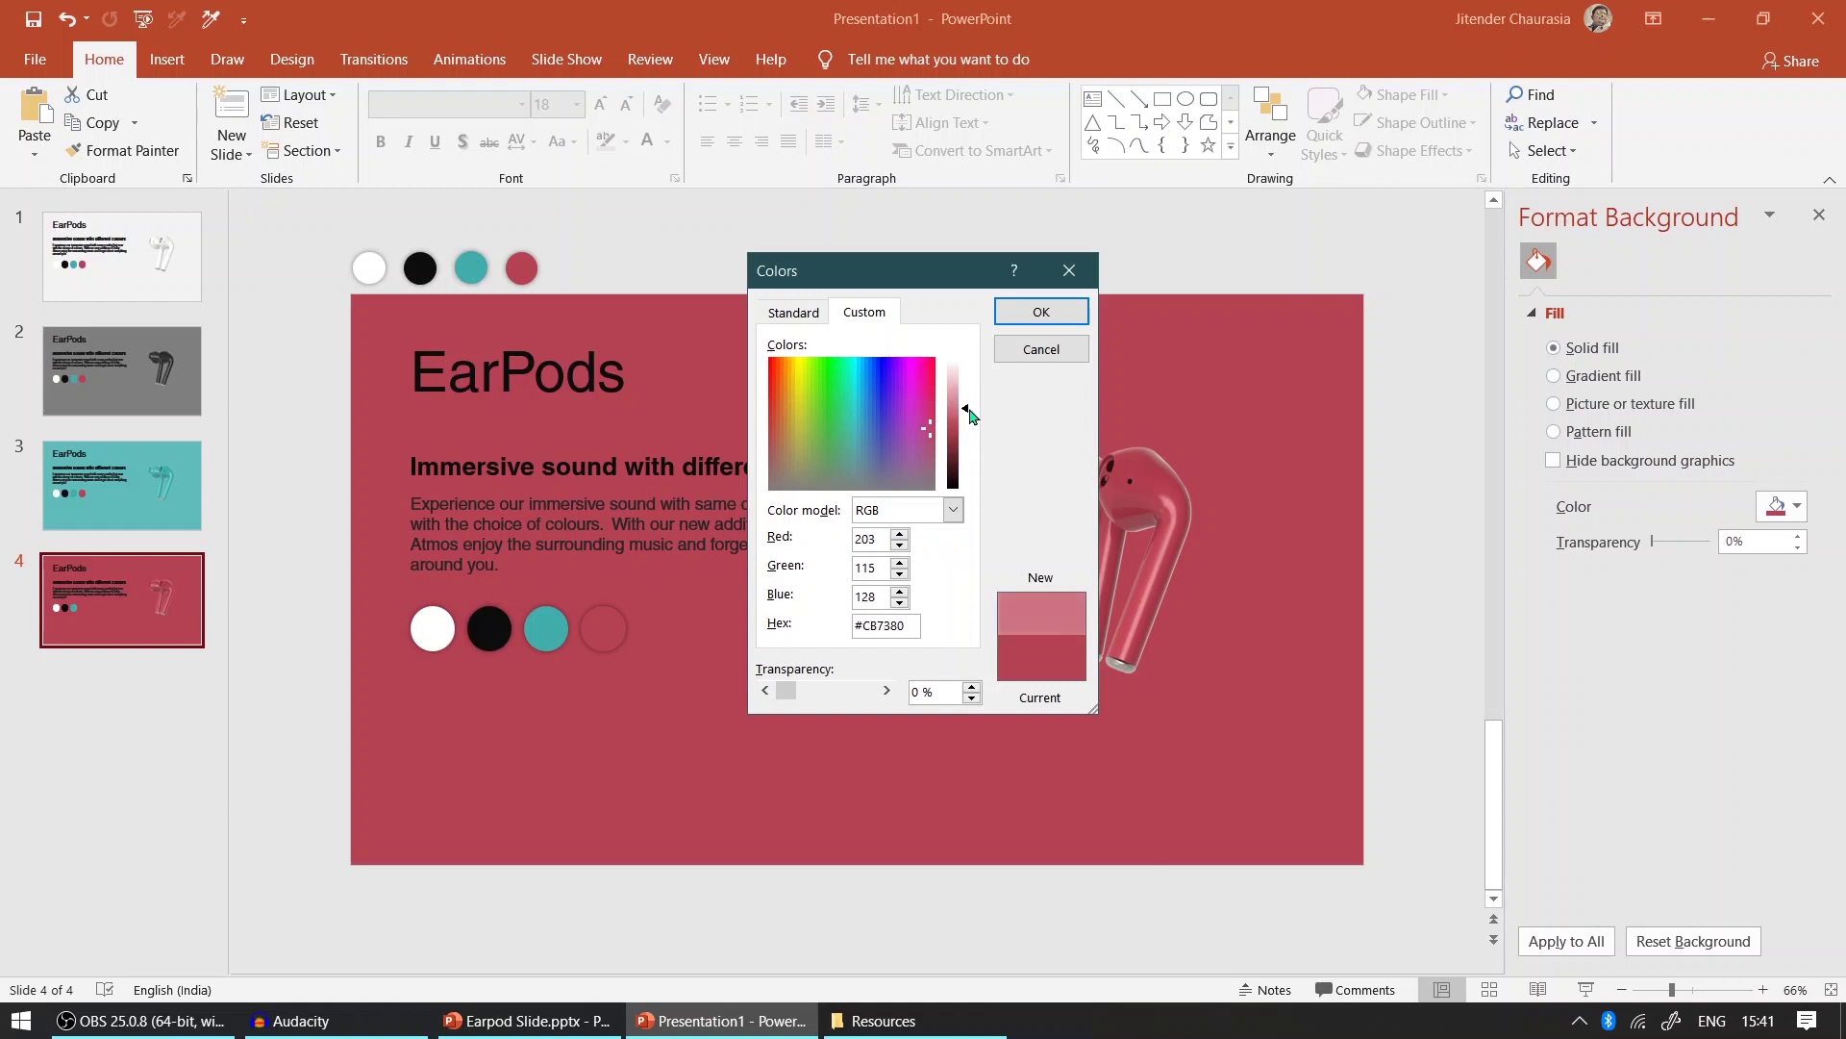
{"action": "left_click", "coordinate": [1025, 313]}
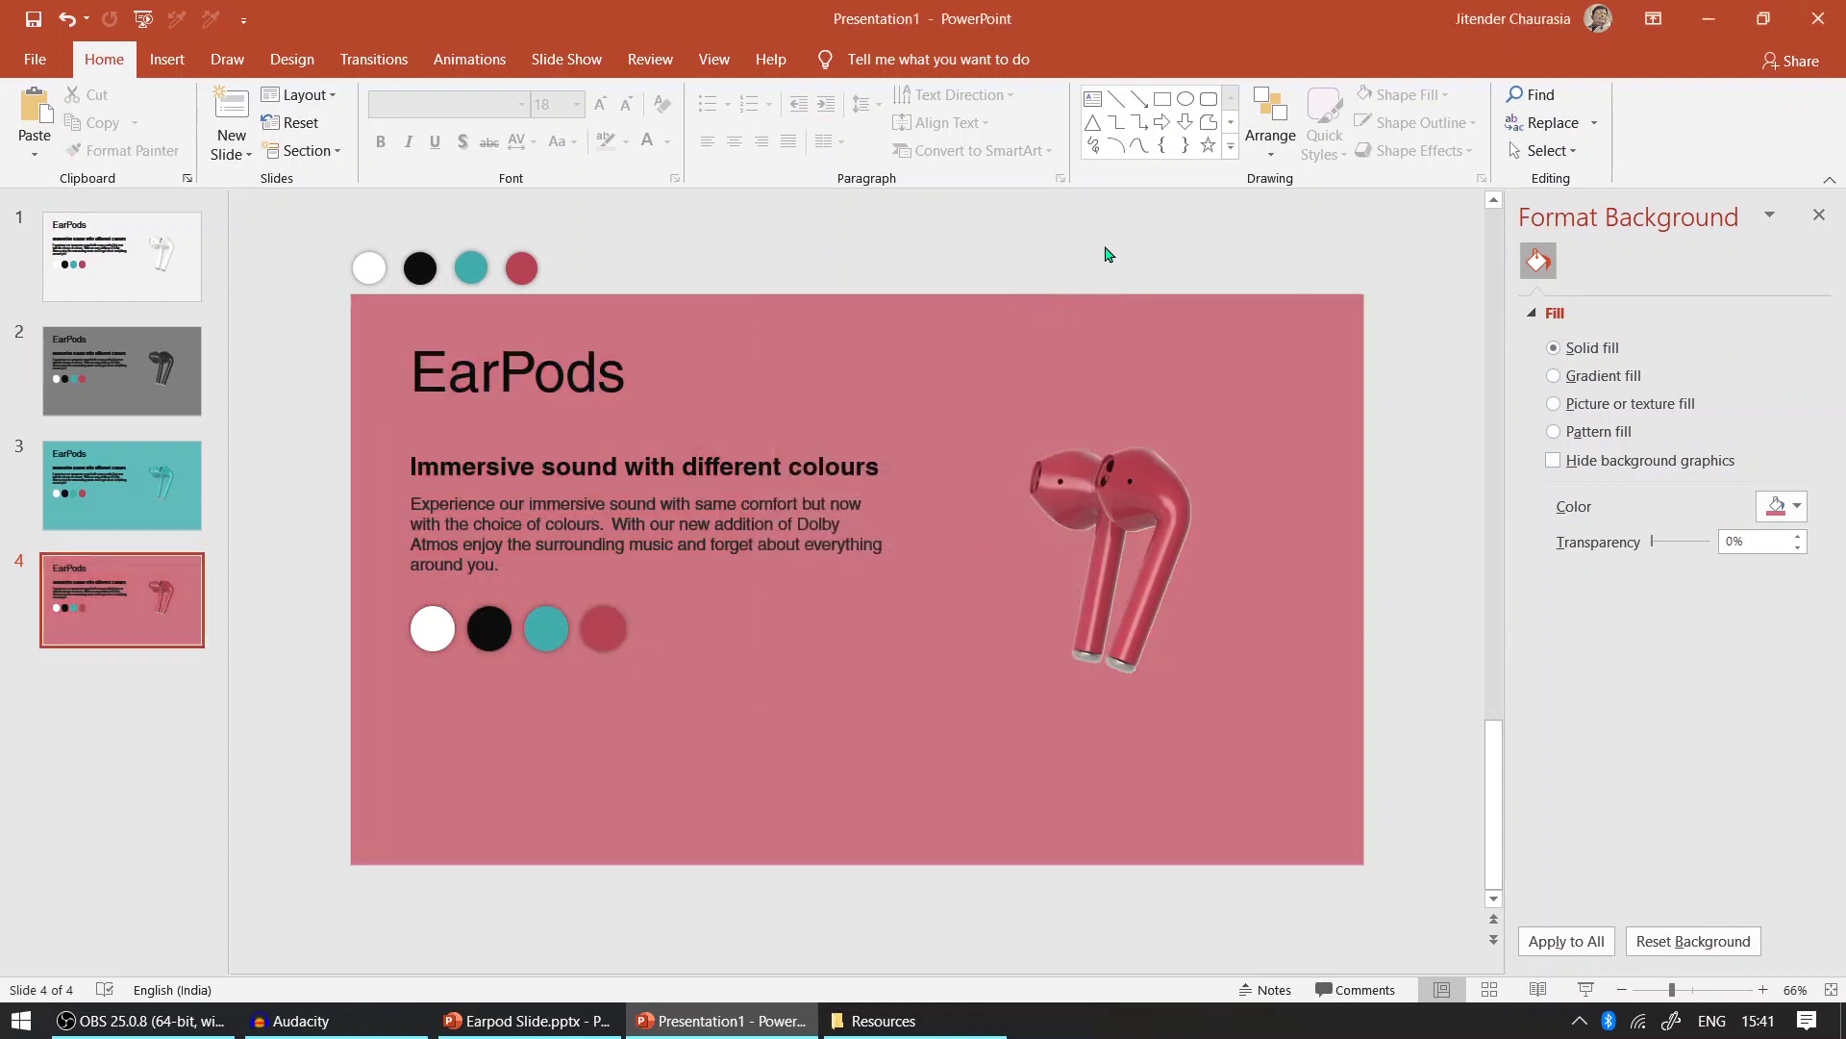
{"action": "left_click", "coordinate": [196, 292]}
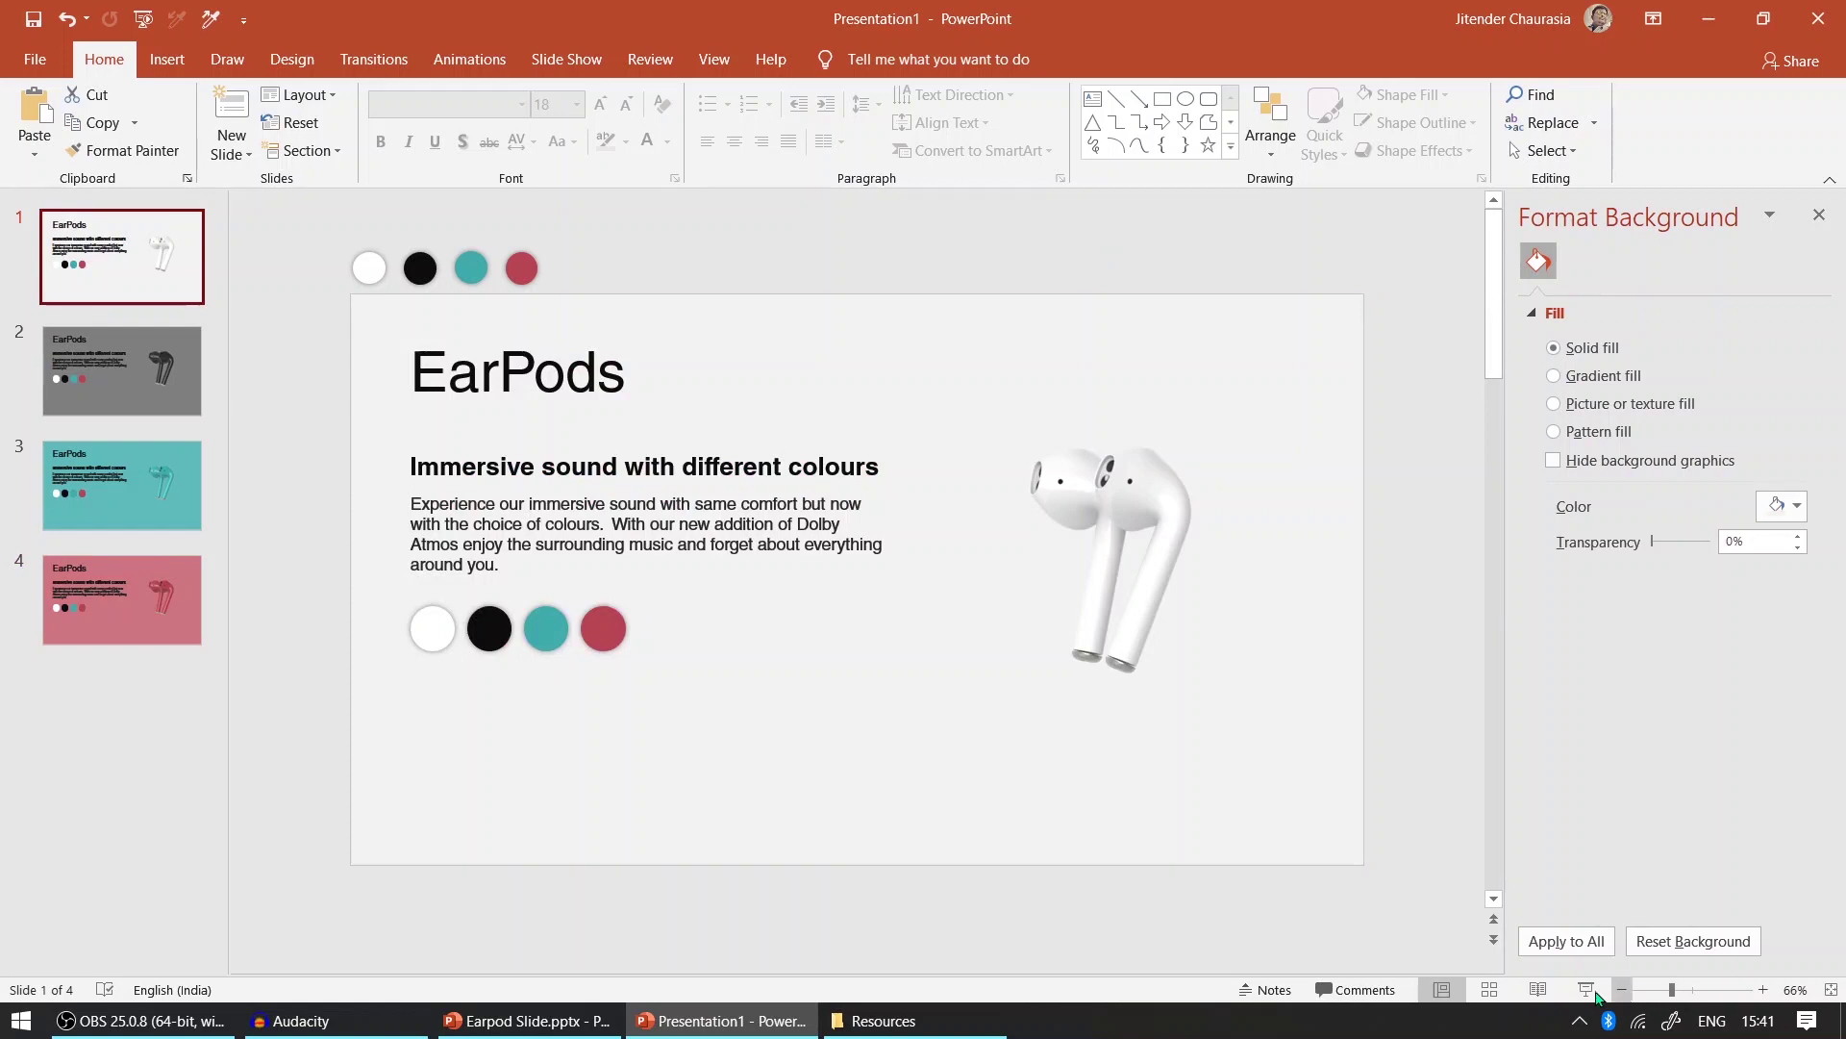
- Select slides 1 to 4 together and apply a 00.70 Fade transition to them
{"action": "left_click", "coordinate": [158, 630], "text": "shift"}
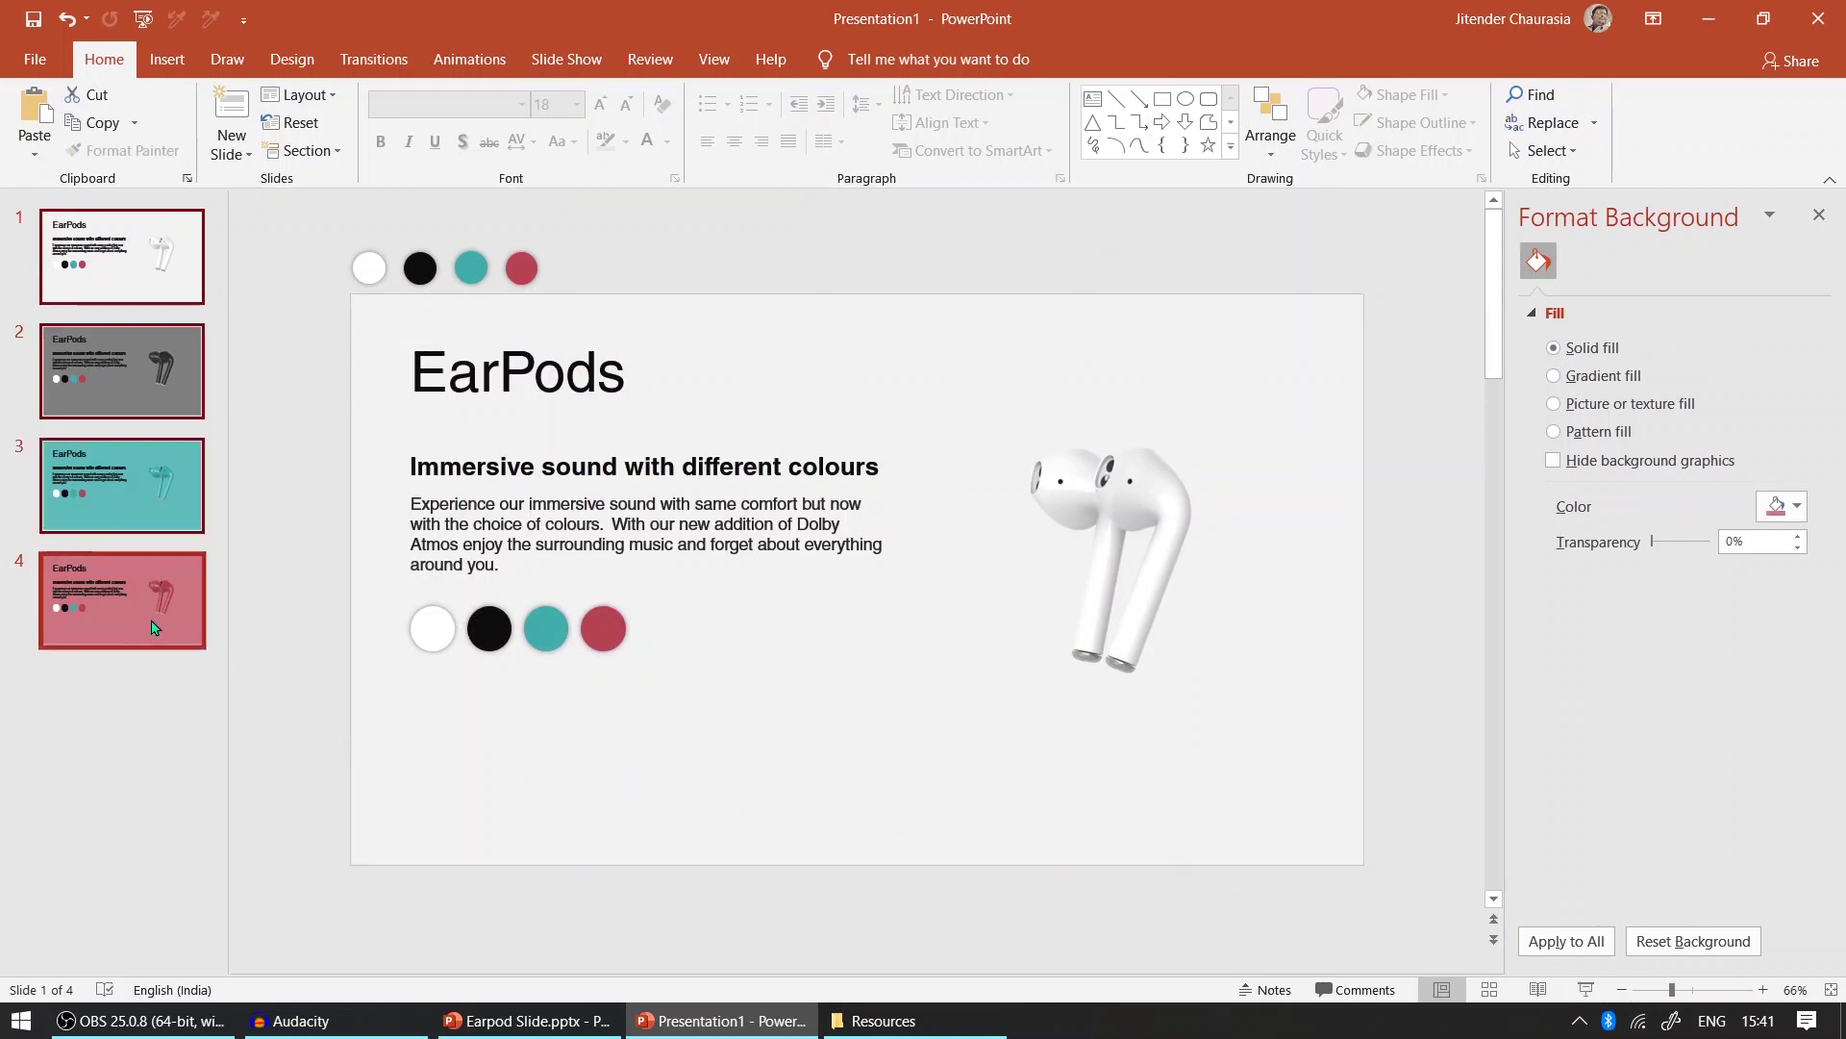
{"action": "left_click", "coordinate": [97, 668]}
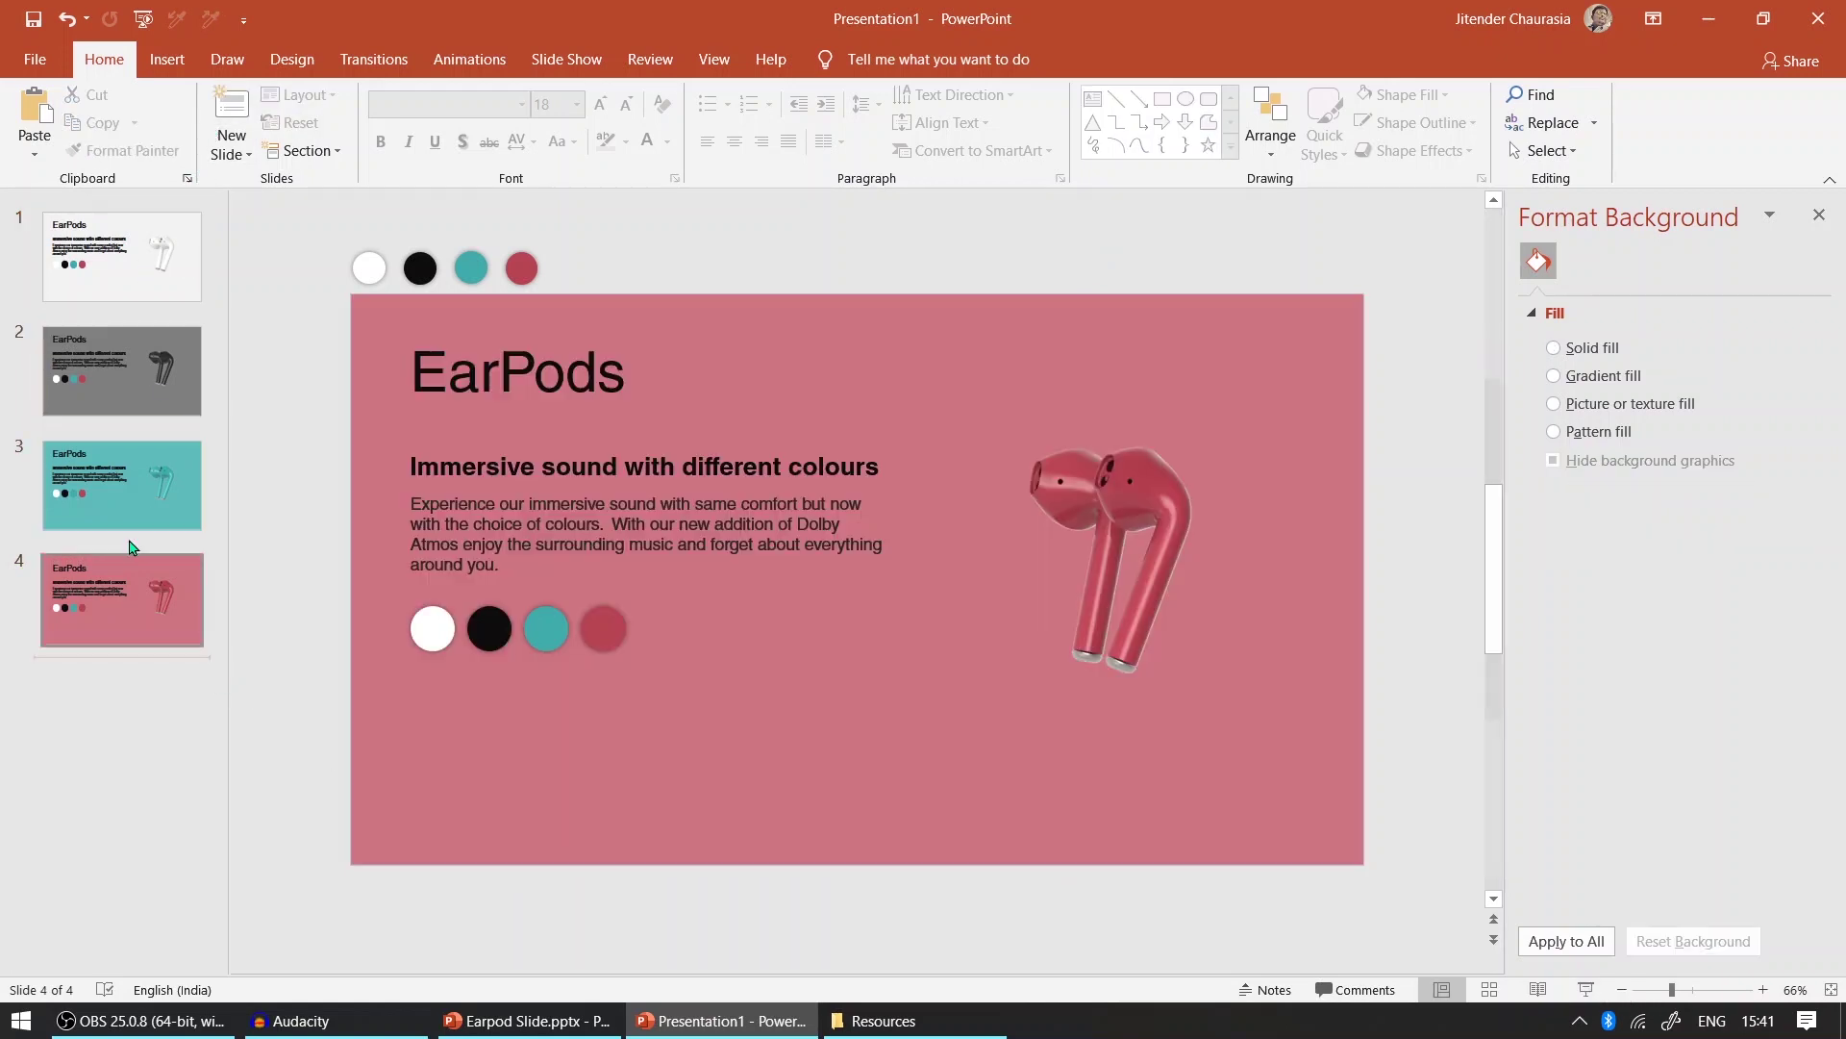
{"action": "left_click", "coordinate": [108, 264]}
{"action": "left_click", "coordinate": [108, 404], "text": "shift"}
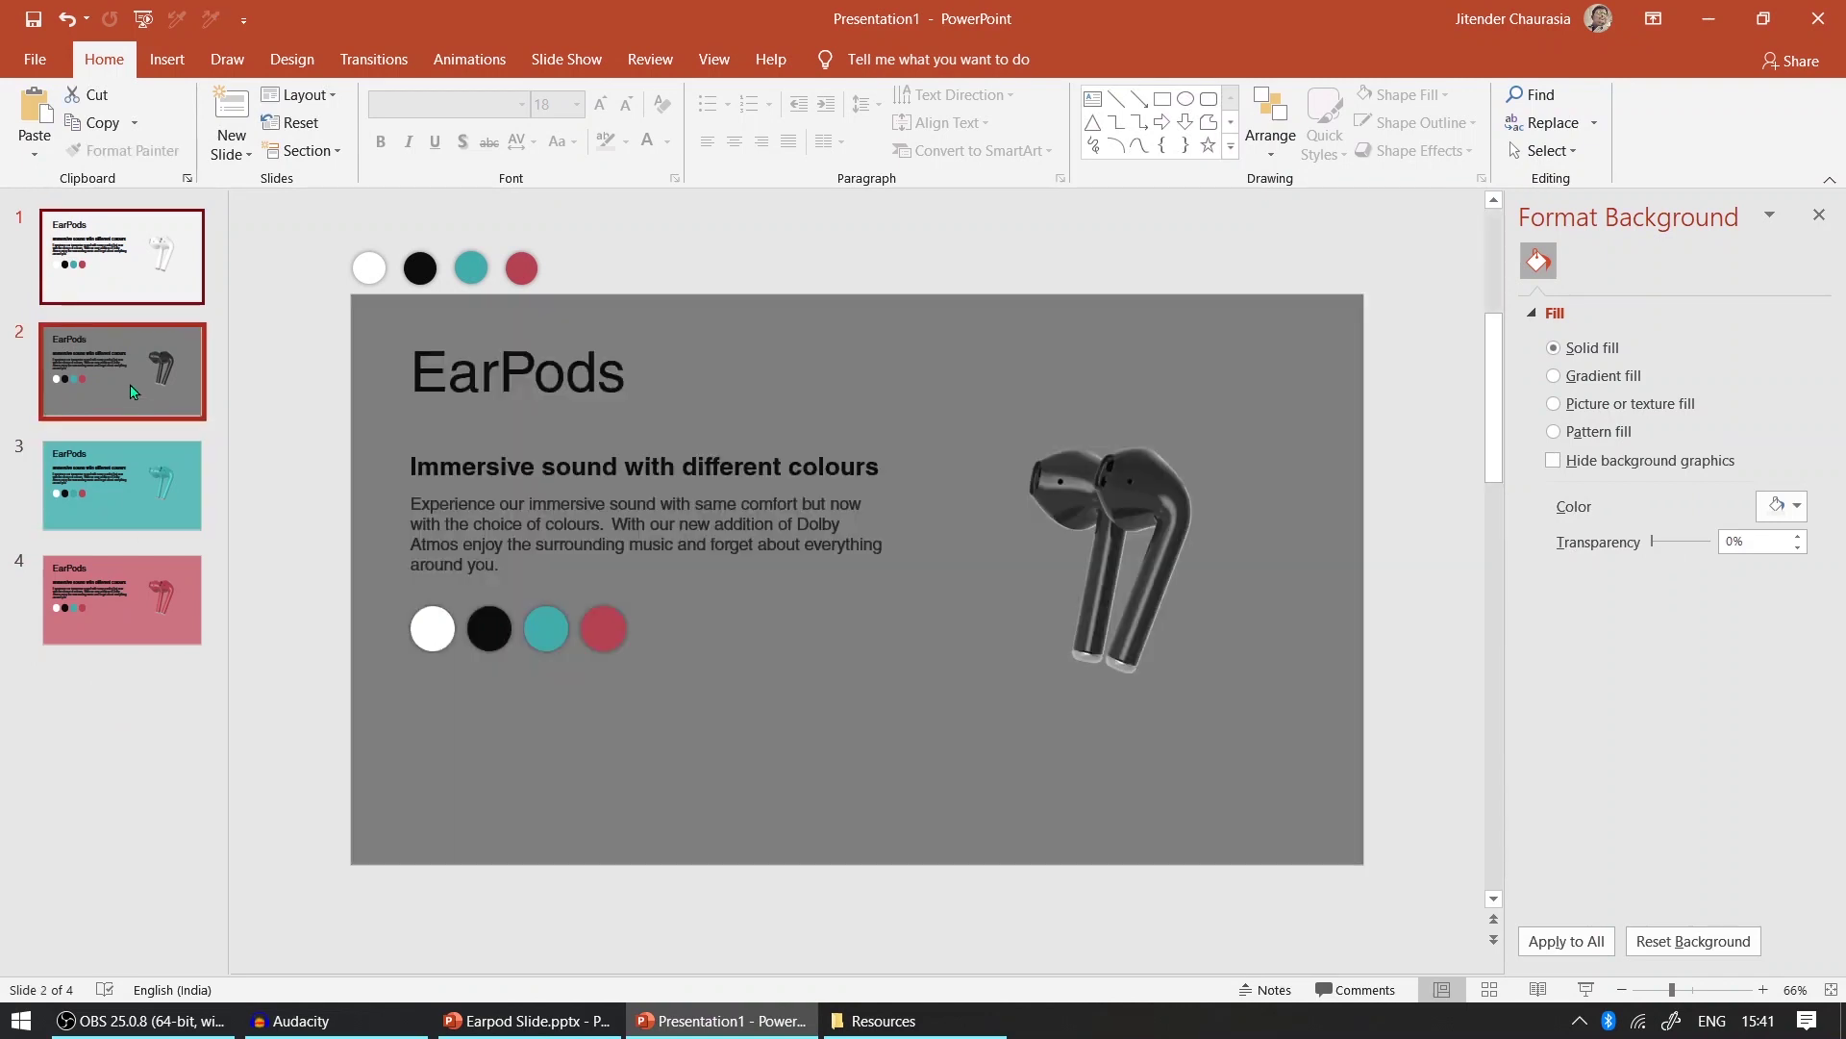
{"action": "left_click", "coordinate": [130, 492], "text": "shift"}
{"action": "left_click", "coordinate": [133, 601], "text": "shift"}
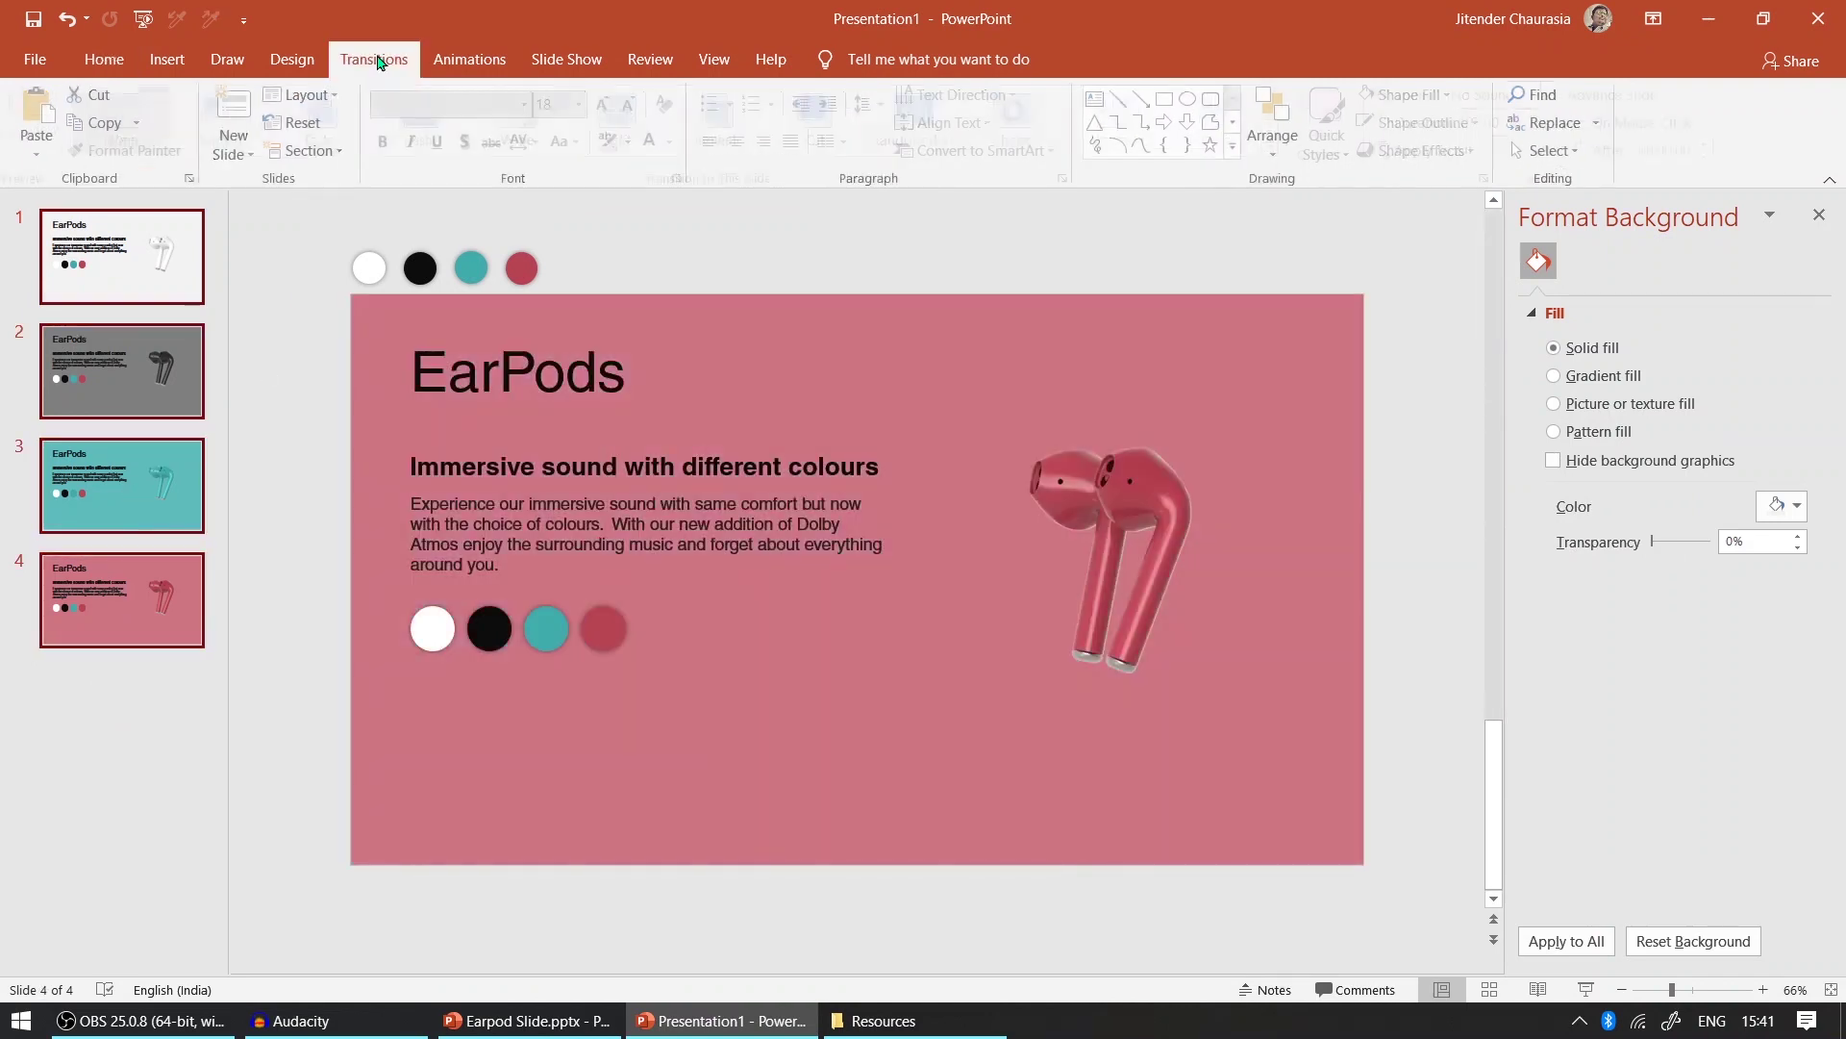
{"action": "left_click", "coordinate": [375, 58]}
{"action": "left_click", "coordinate": [331, 120]}
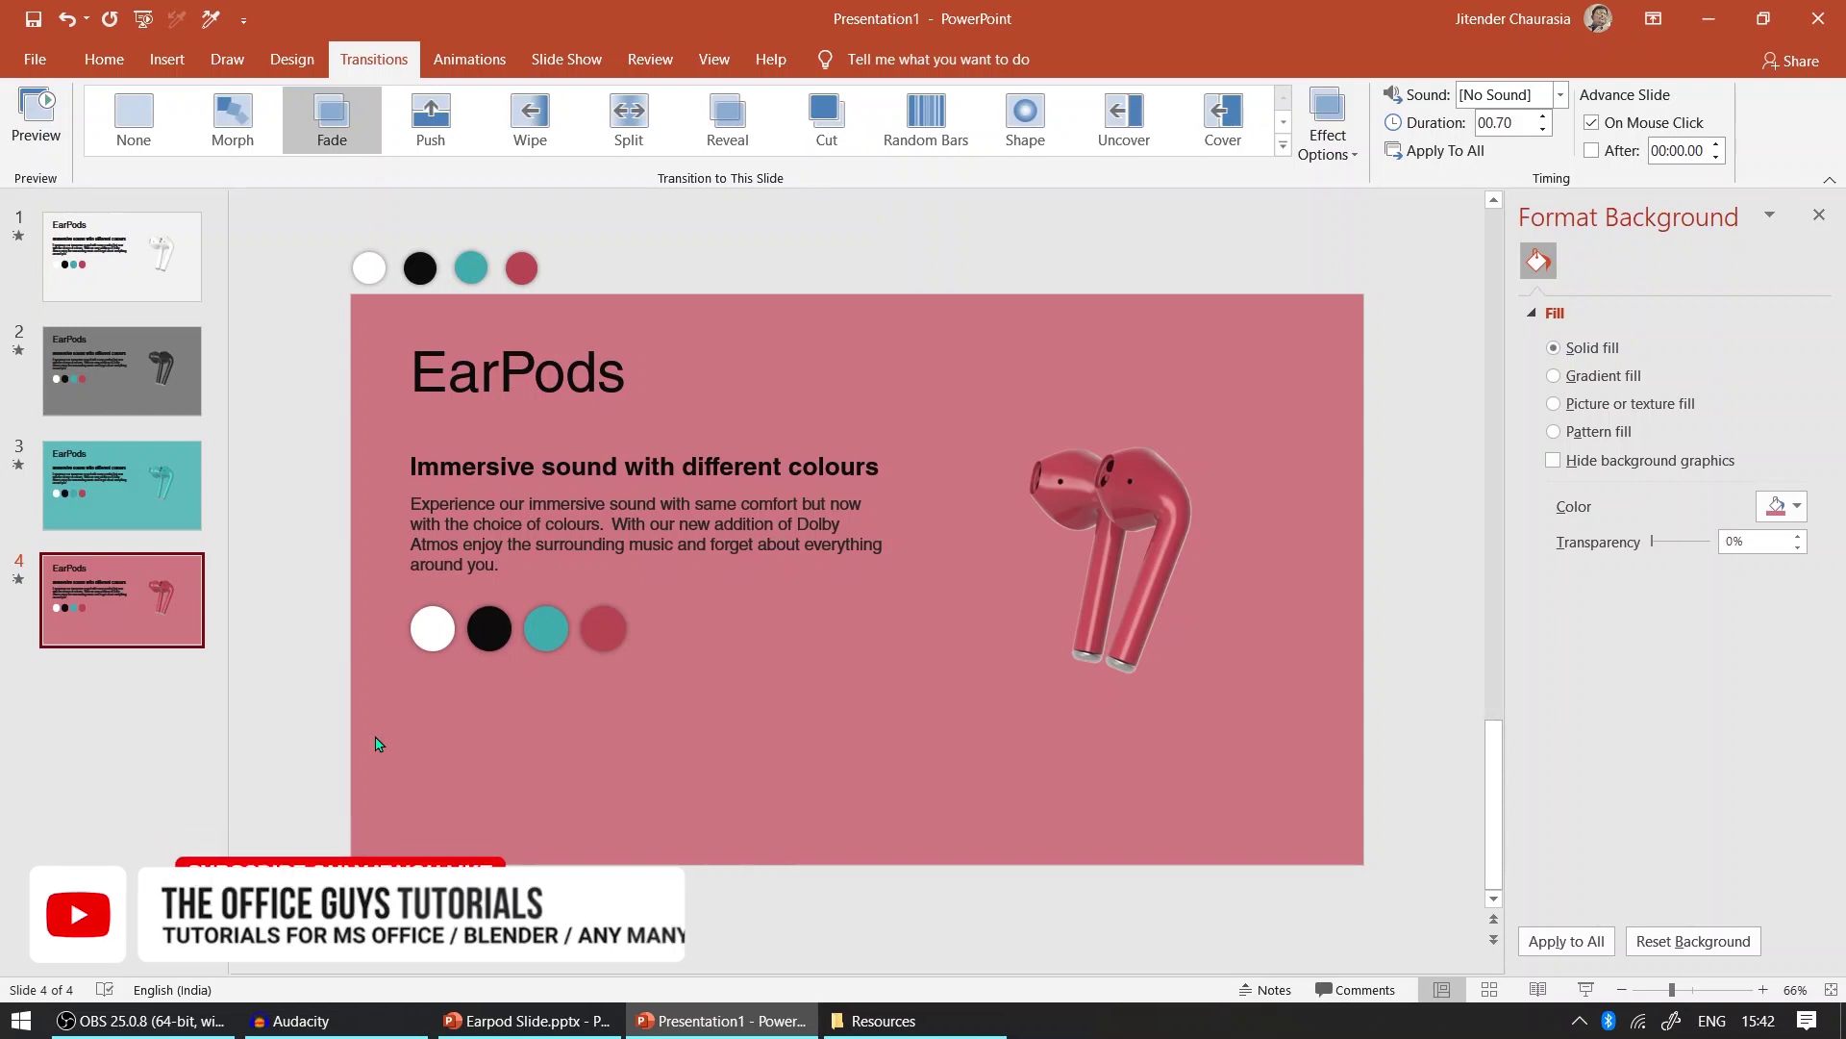
- Draw an oval shape just below the earpods on slide 4
{"action": "left_click", "coordinate": [166, 59]}
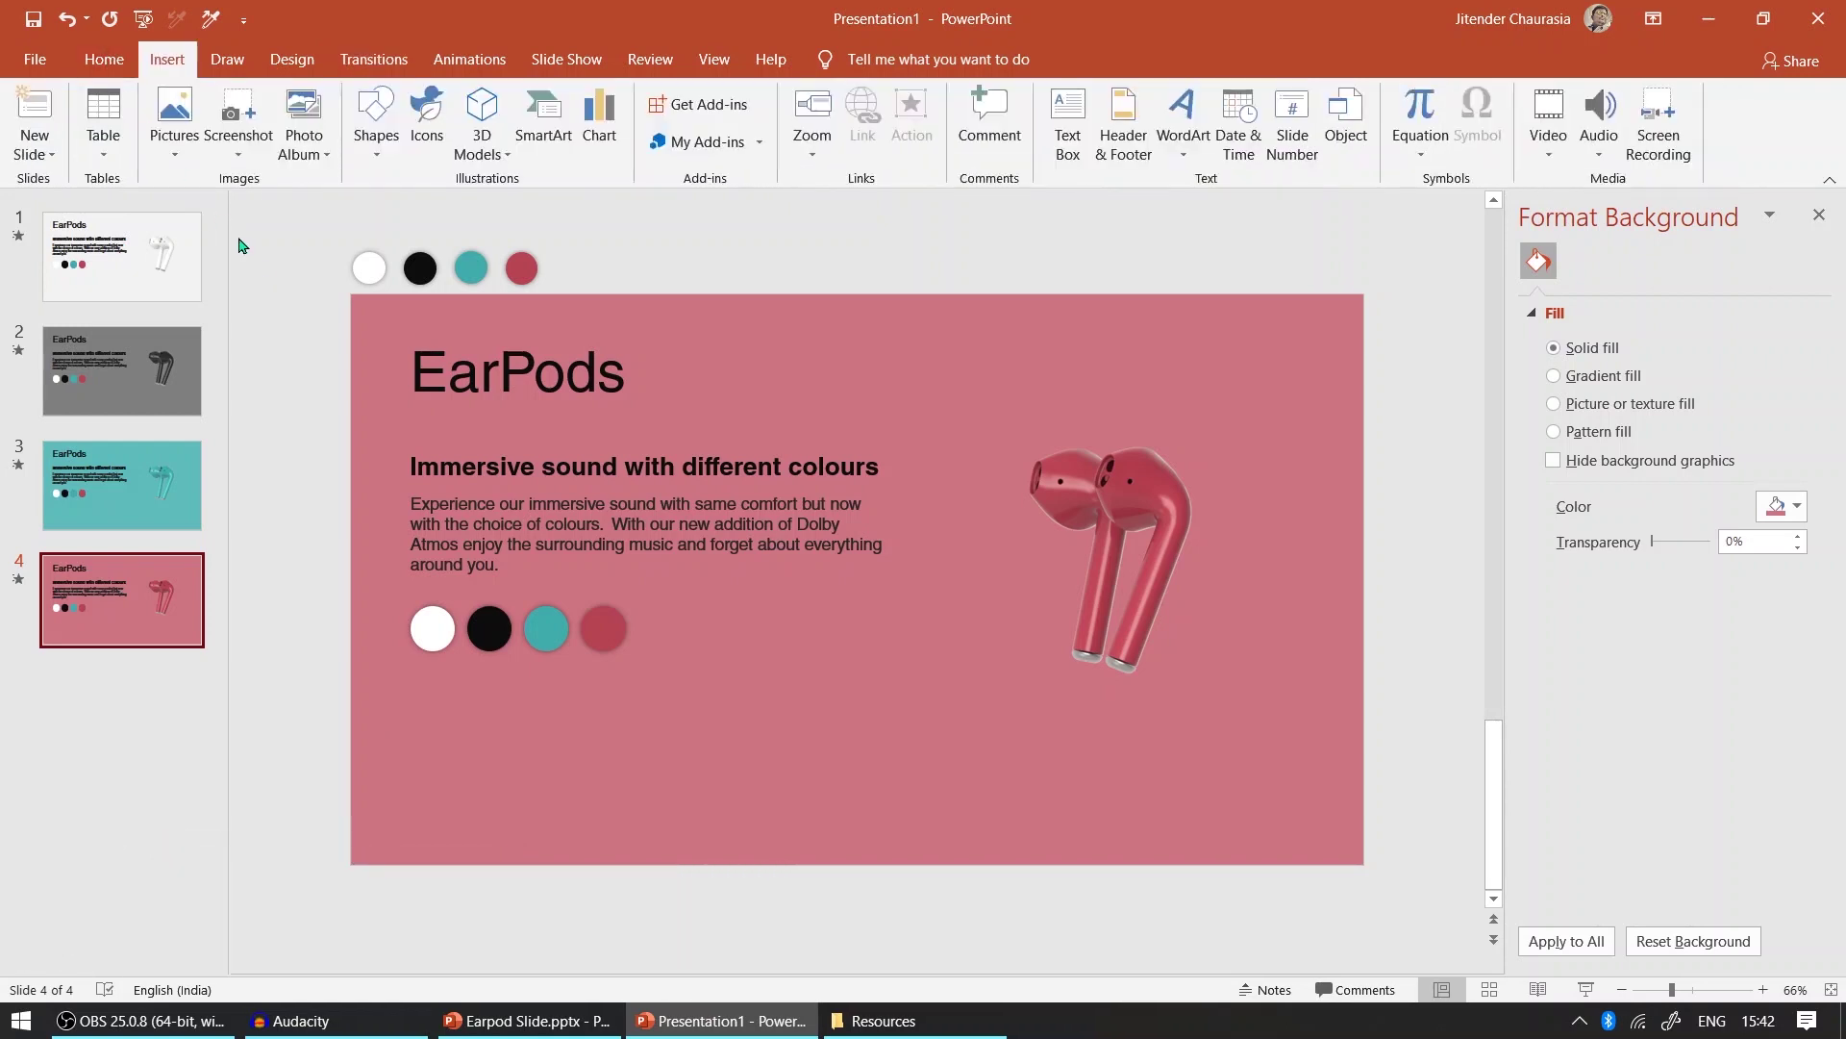
{"action": "left_click", "coordinate": [104, 59]}
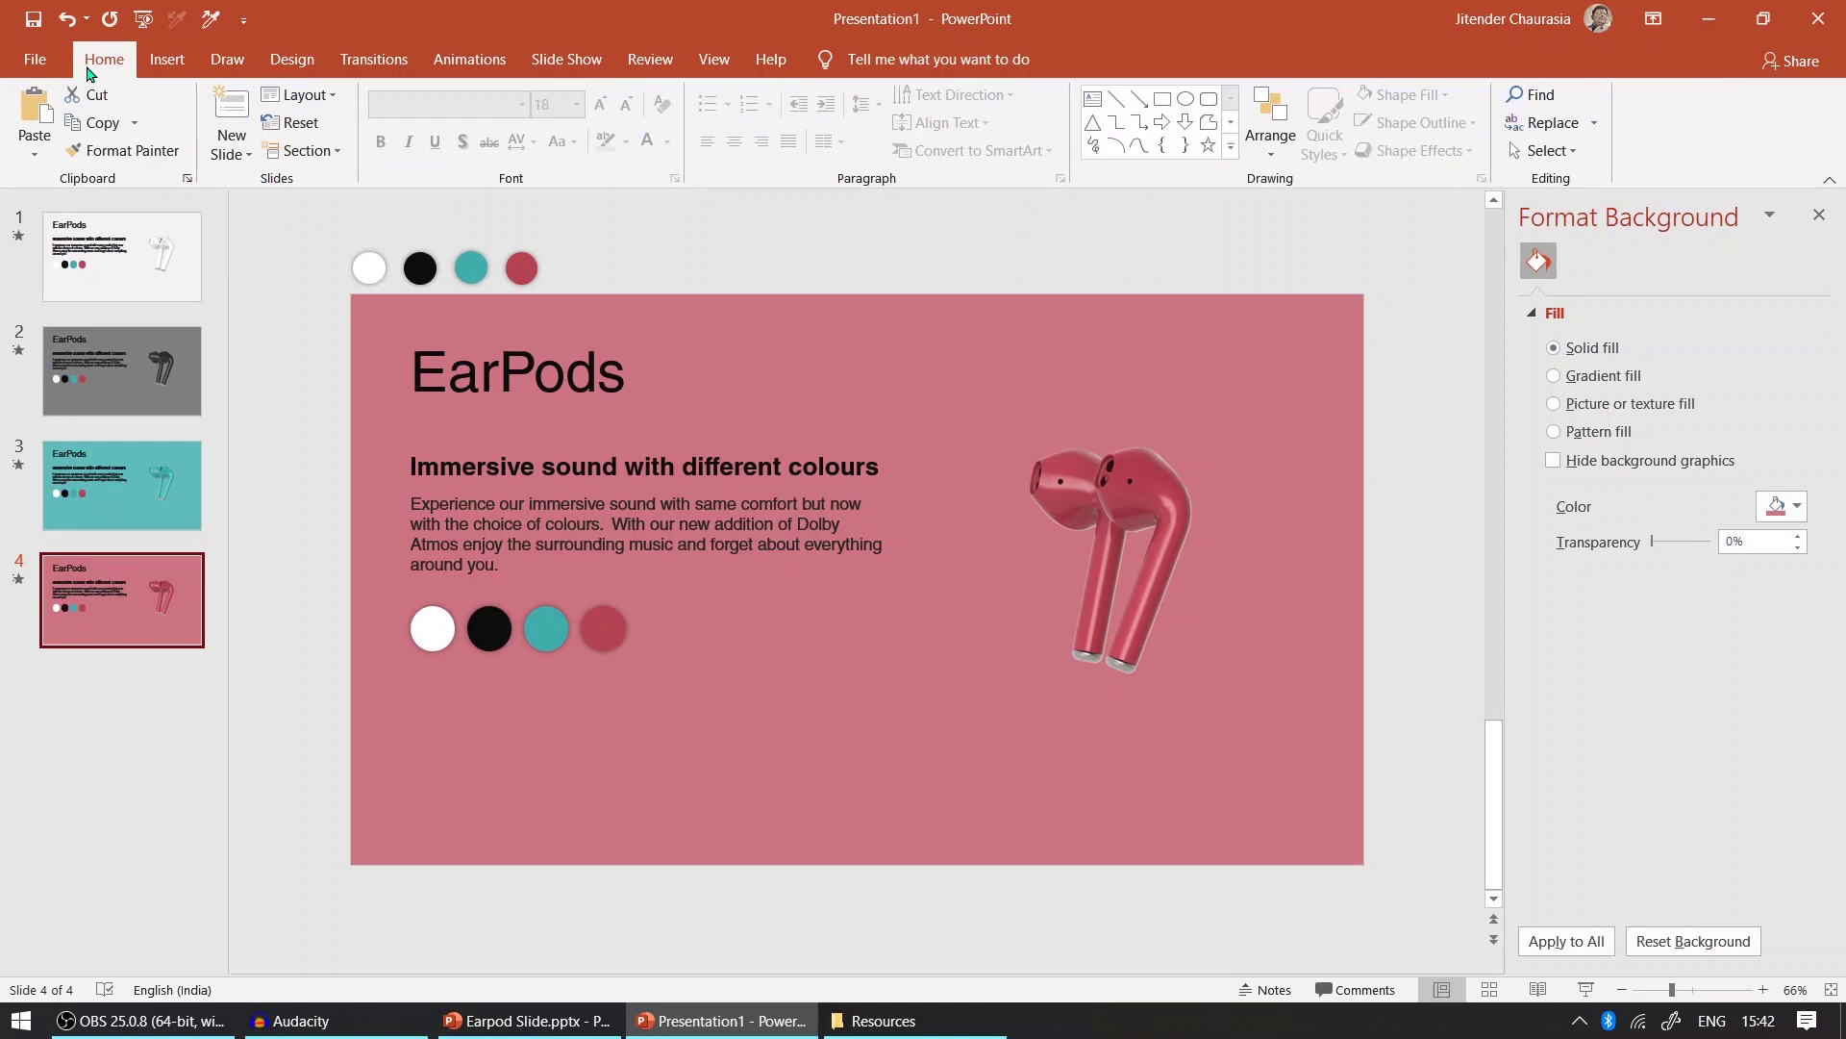
{"action": "left_click", "coordinate": [1231, 147]}
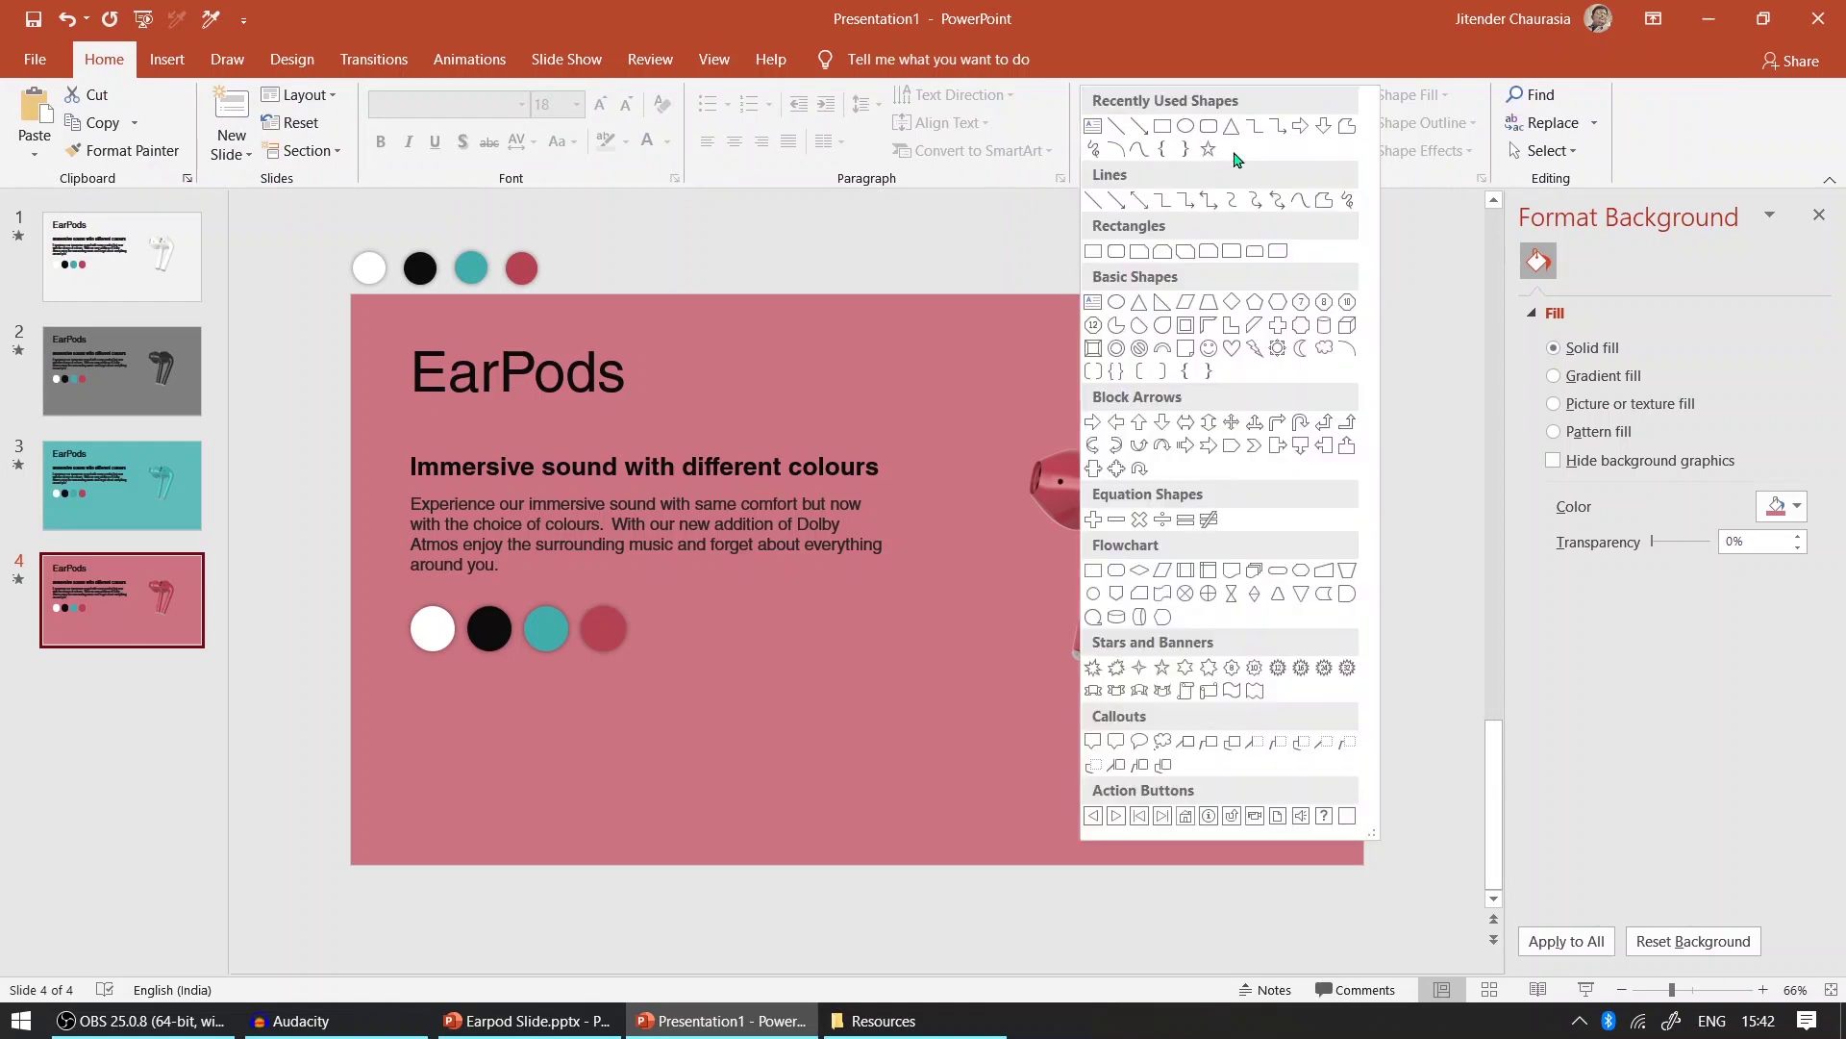
{"action": "left_click", "coordinate": [1116, 304]}
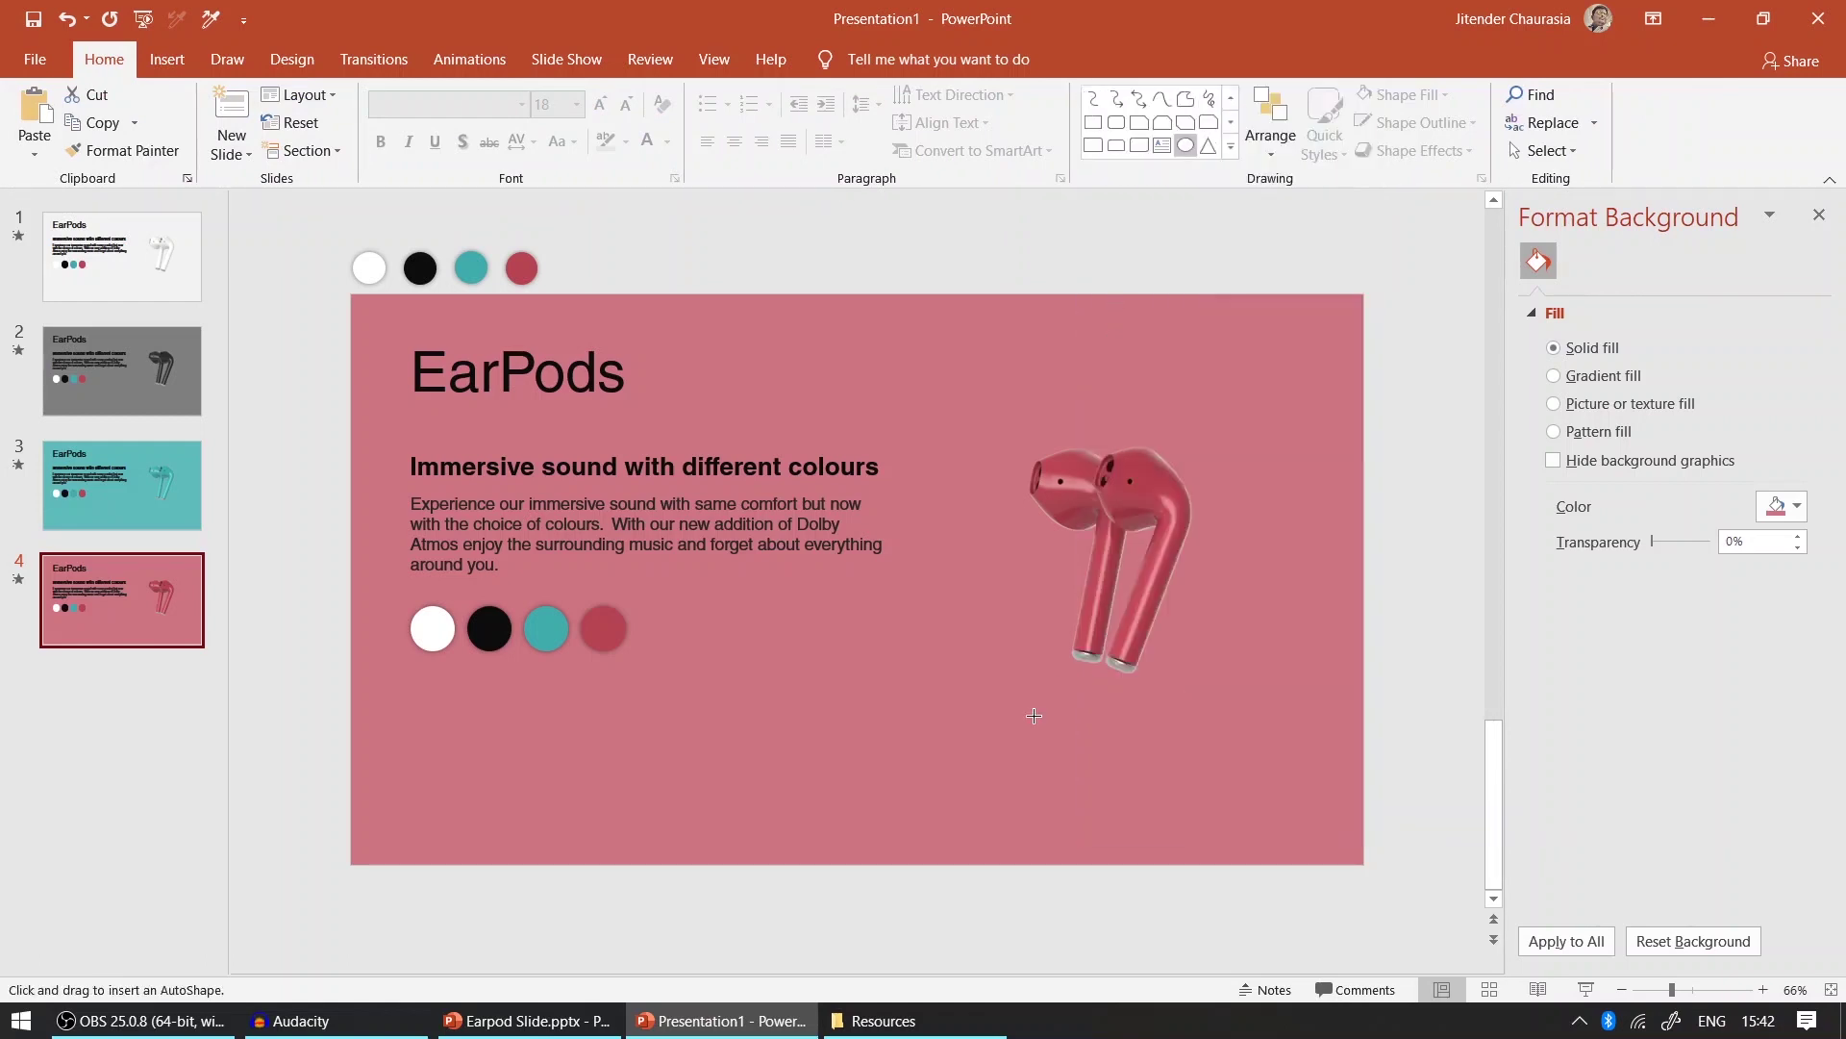
{"action": "mouse_move", "coordinate": [1034, 716]}
{"action": "left_mouse_down"}
{"action": "mouse_move", "coordinate": [1073, 704]}
{"action": "mouse_move", "coordinate": [1244, 793]}
{"action": "mouse_move", "coordinate": [1168, 739]}
{"action": "left_mouse_up"}
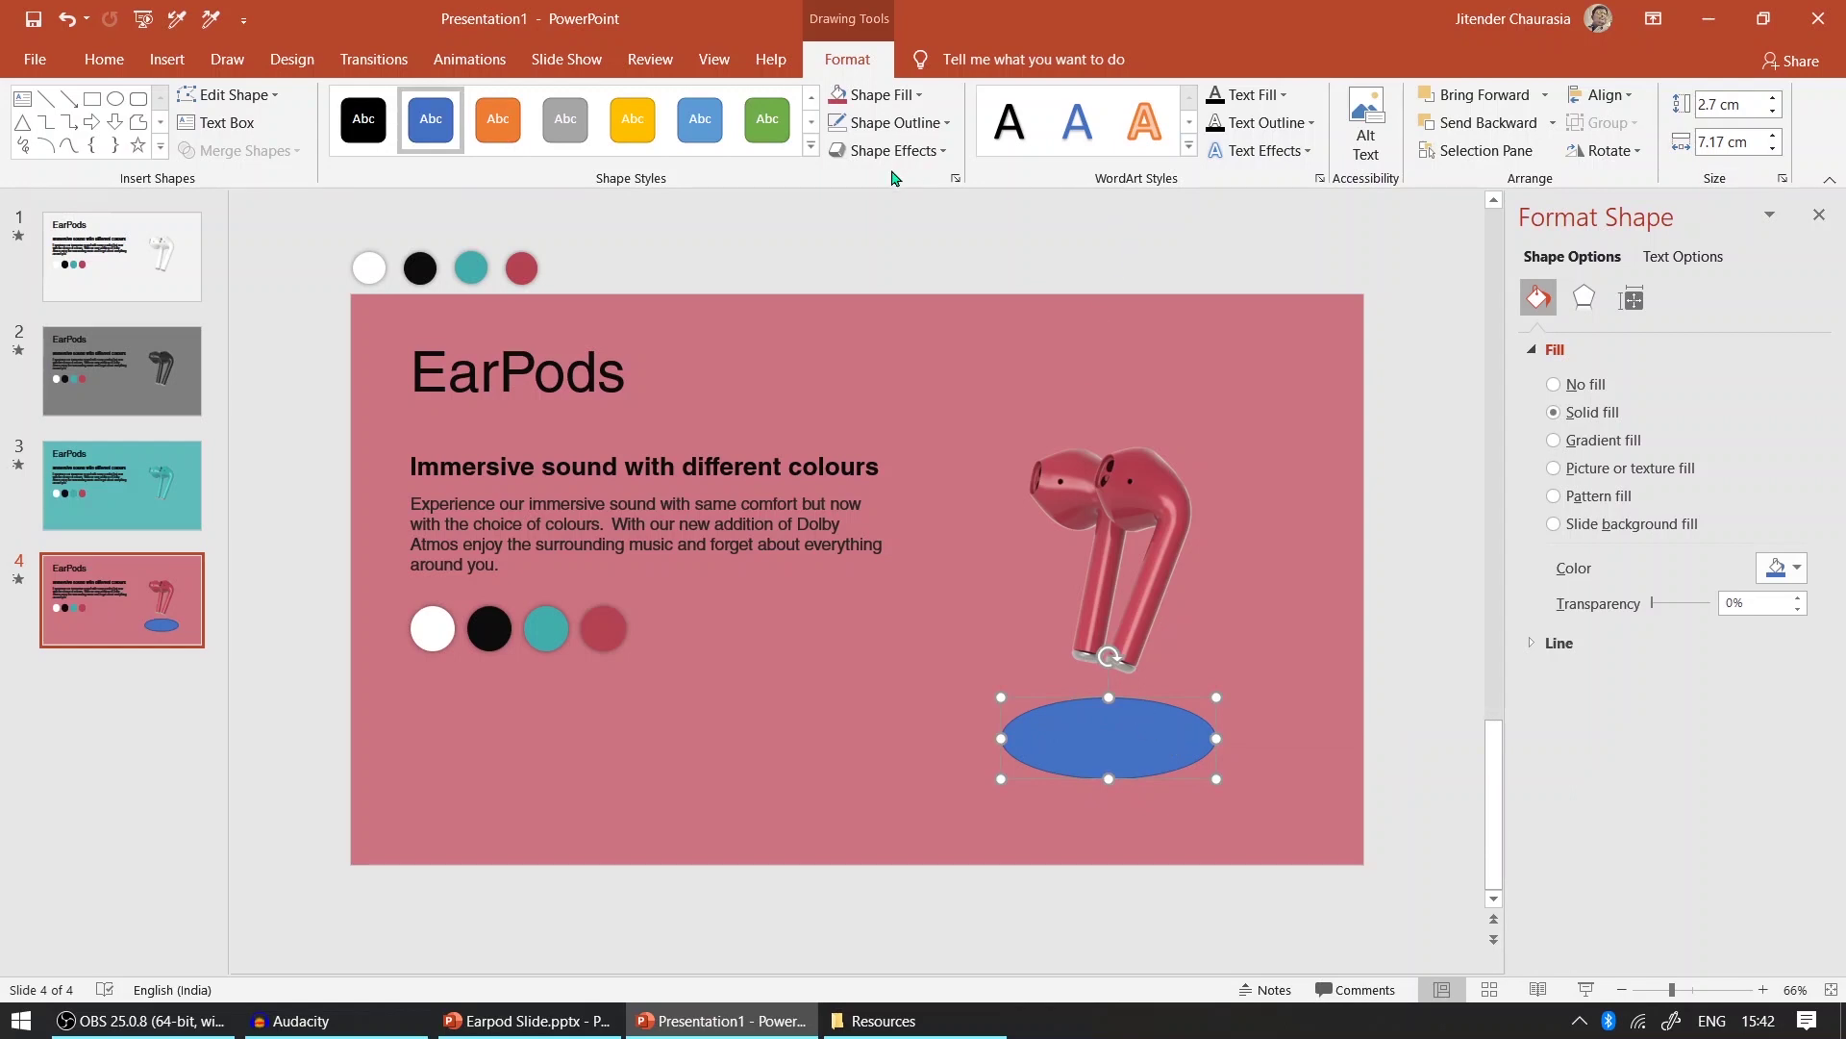
- Give the oval 25 point soft edges and a red fill, then nudge it up under the earpods
{"action": "left_click", "coordinate": [889, 151]}
{"action": "mouse_move", "coordinate": [940, 414]}
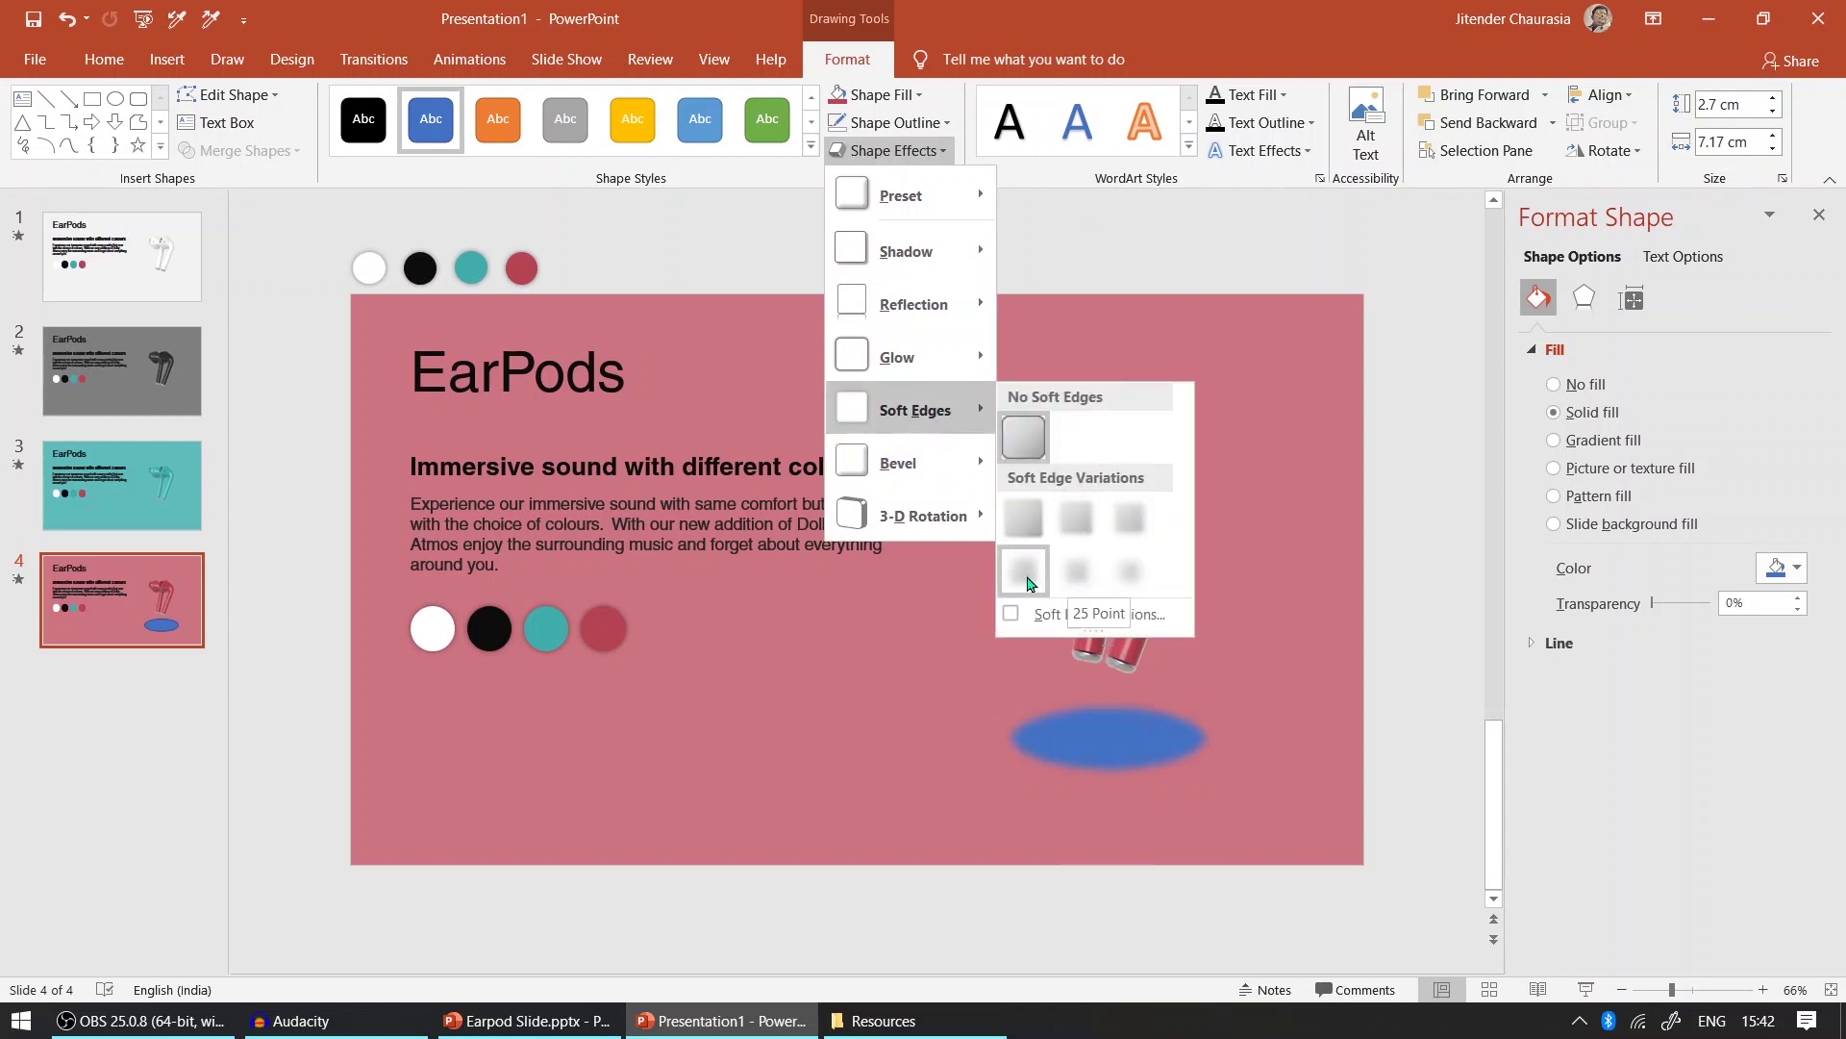
{"action": "left_click", "coordinate": [1077, 571]}
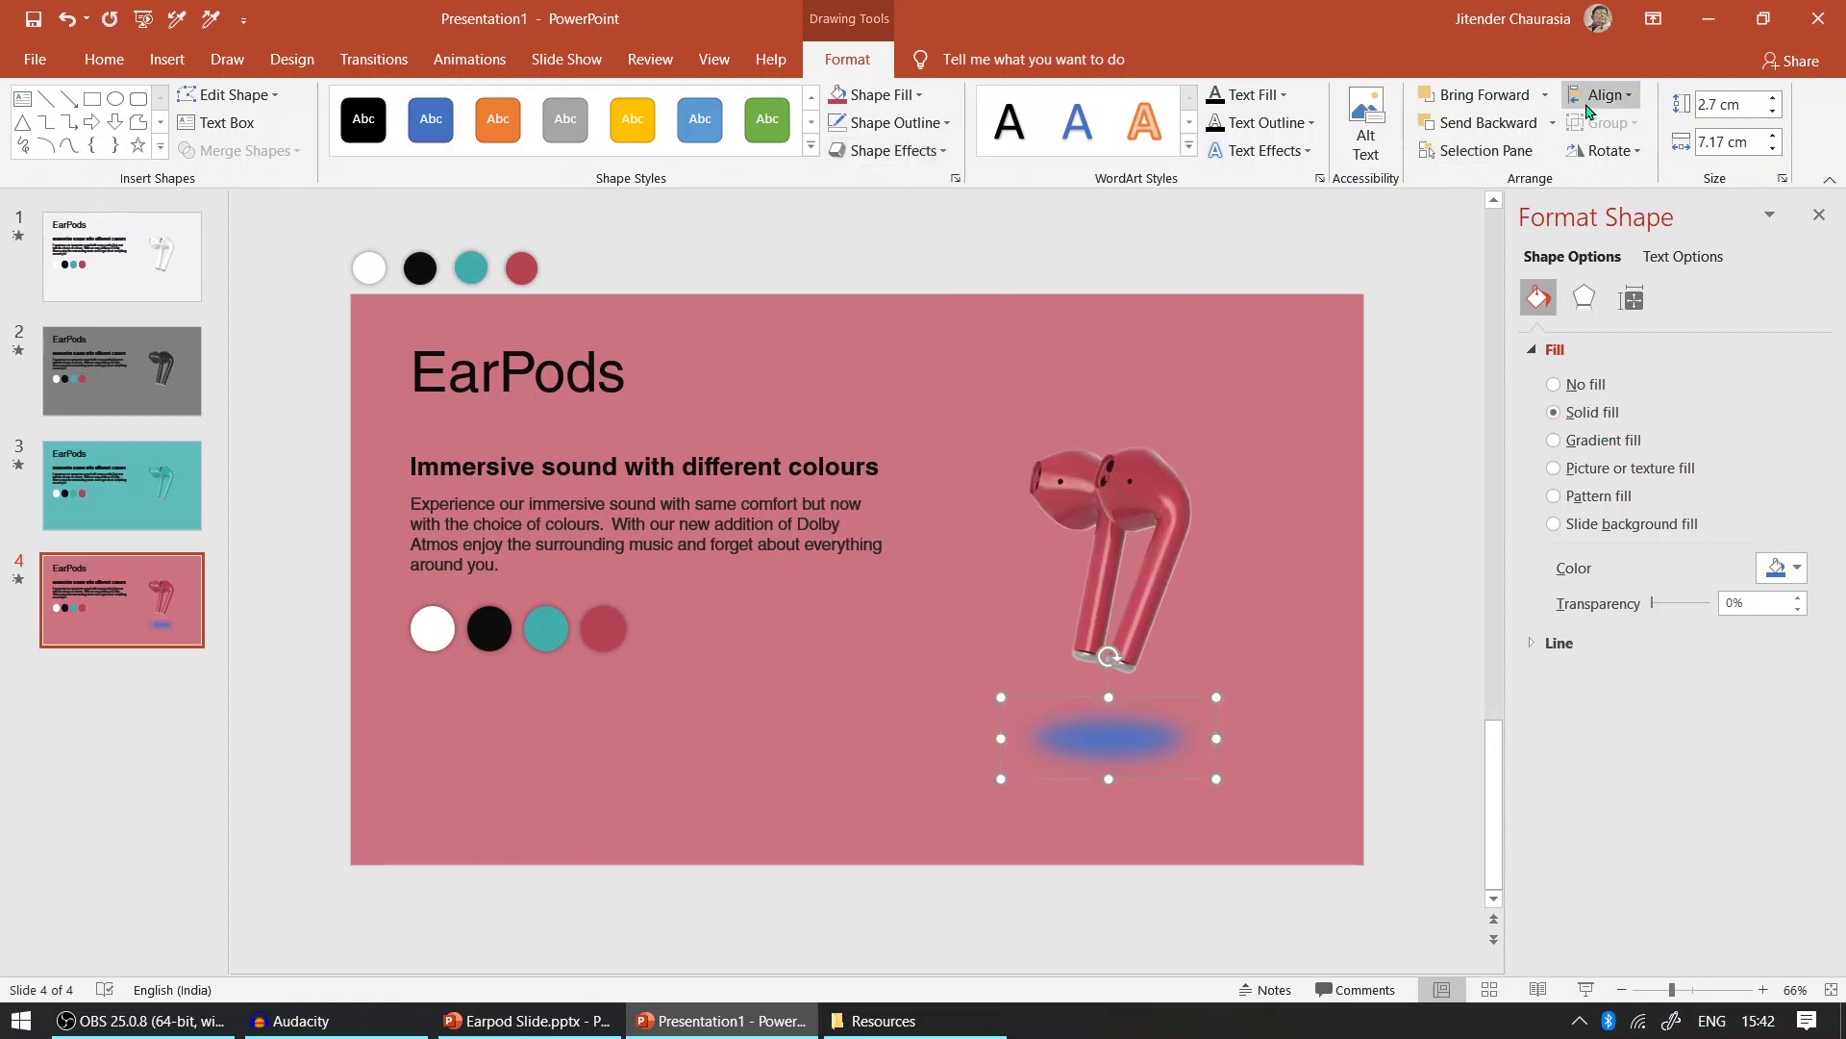
{"action": "left_click", "coordinate": [912, 127]}
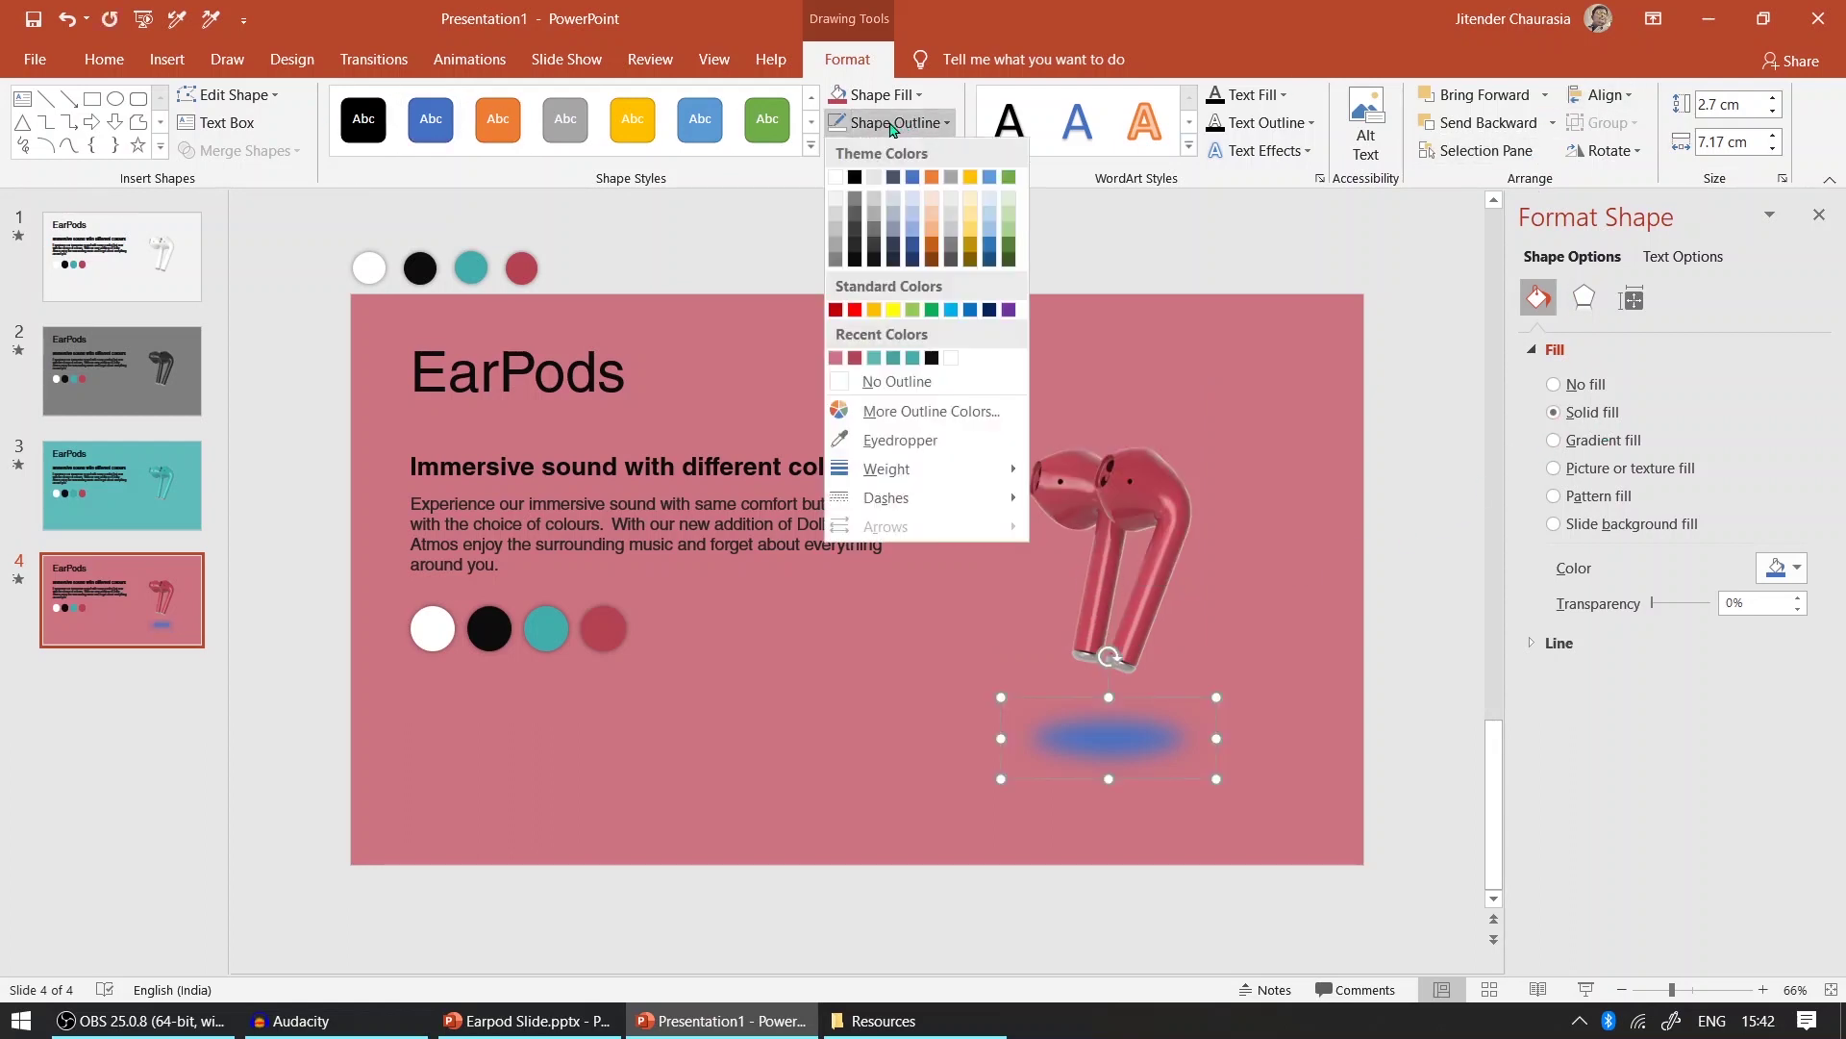
{"action": "left_click", "coordinate": [835, 128]}
{"action": "left_click", "coordinate": [879, 94]}
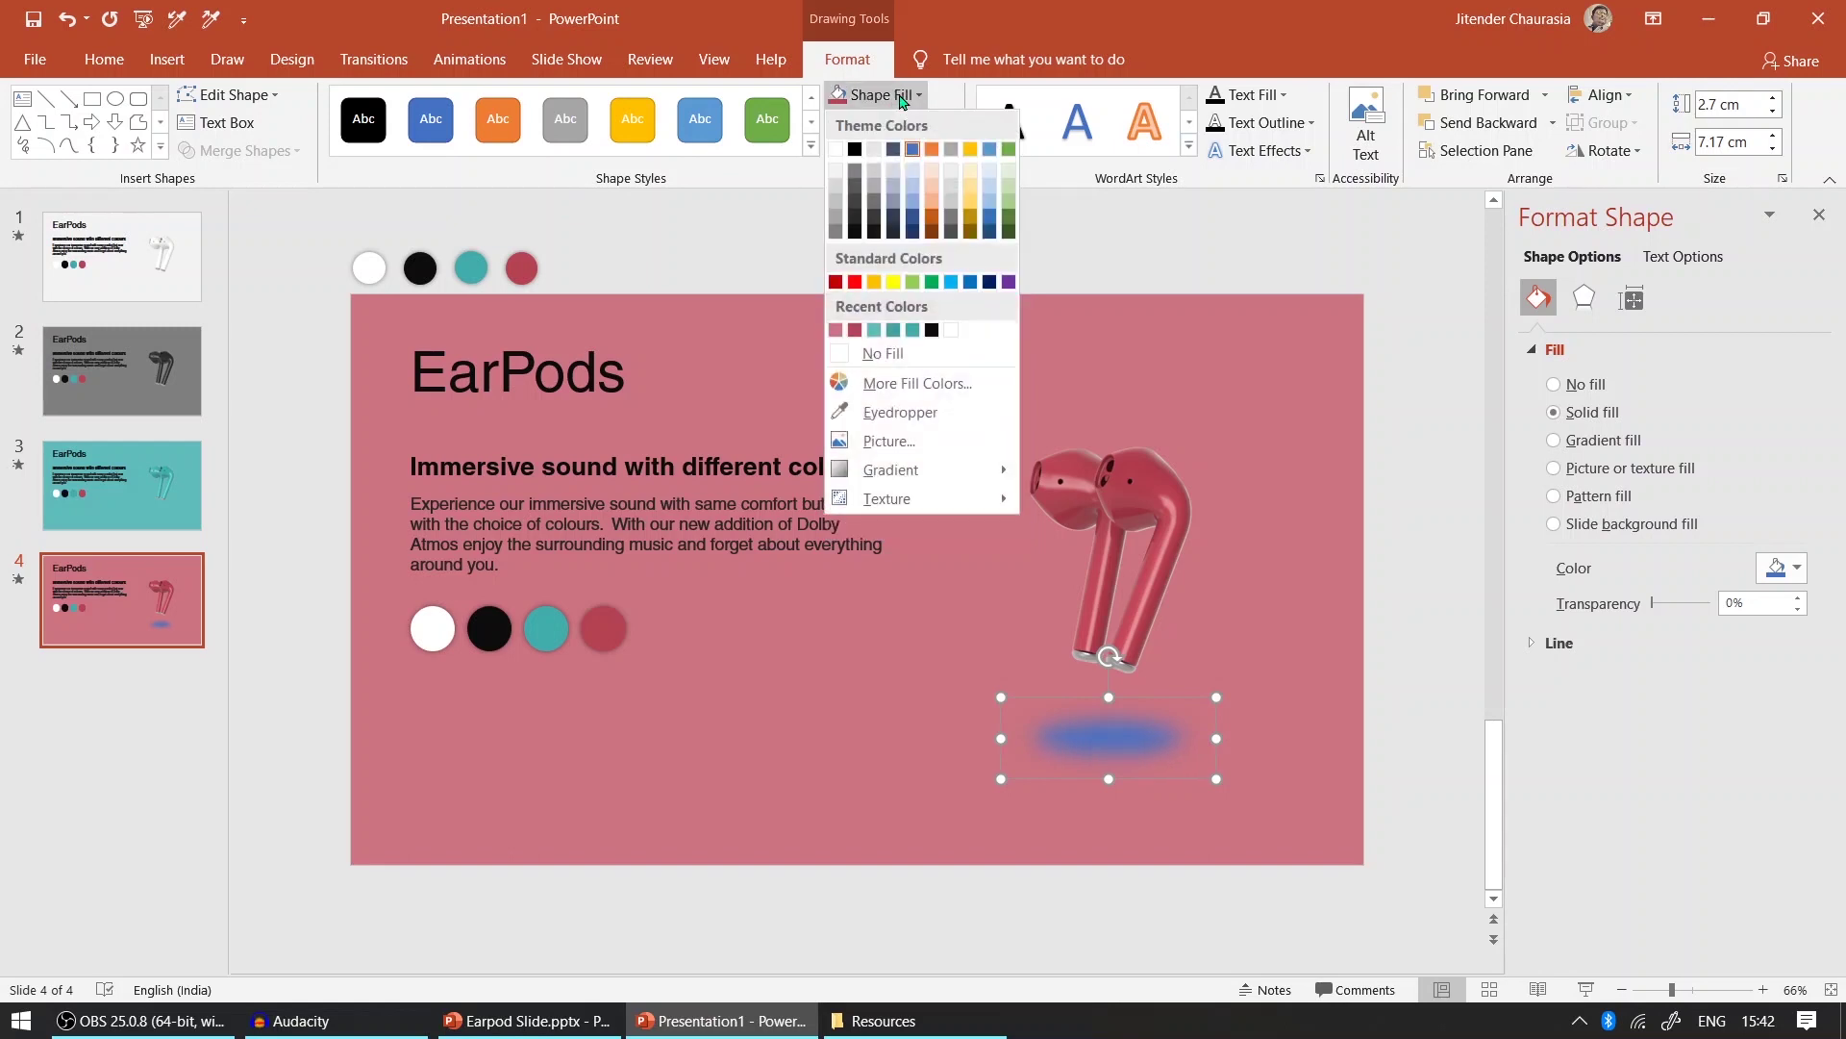
{"action": "left_click", "coordinate": [856, 330]}
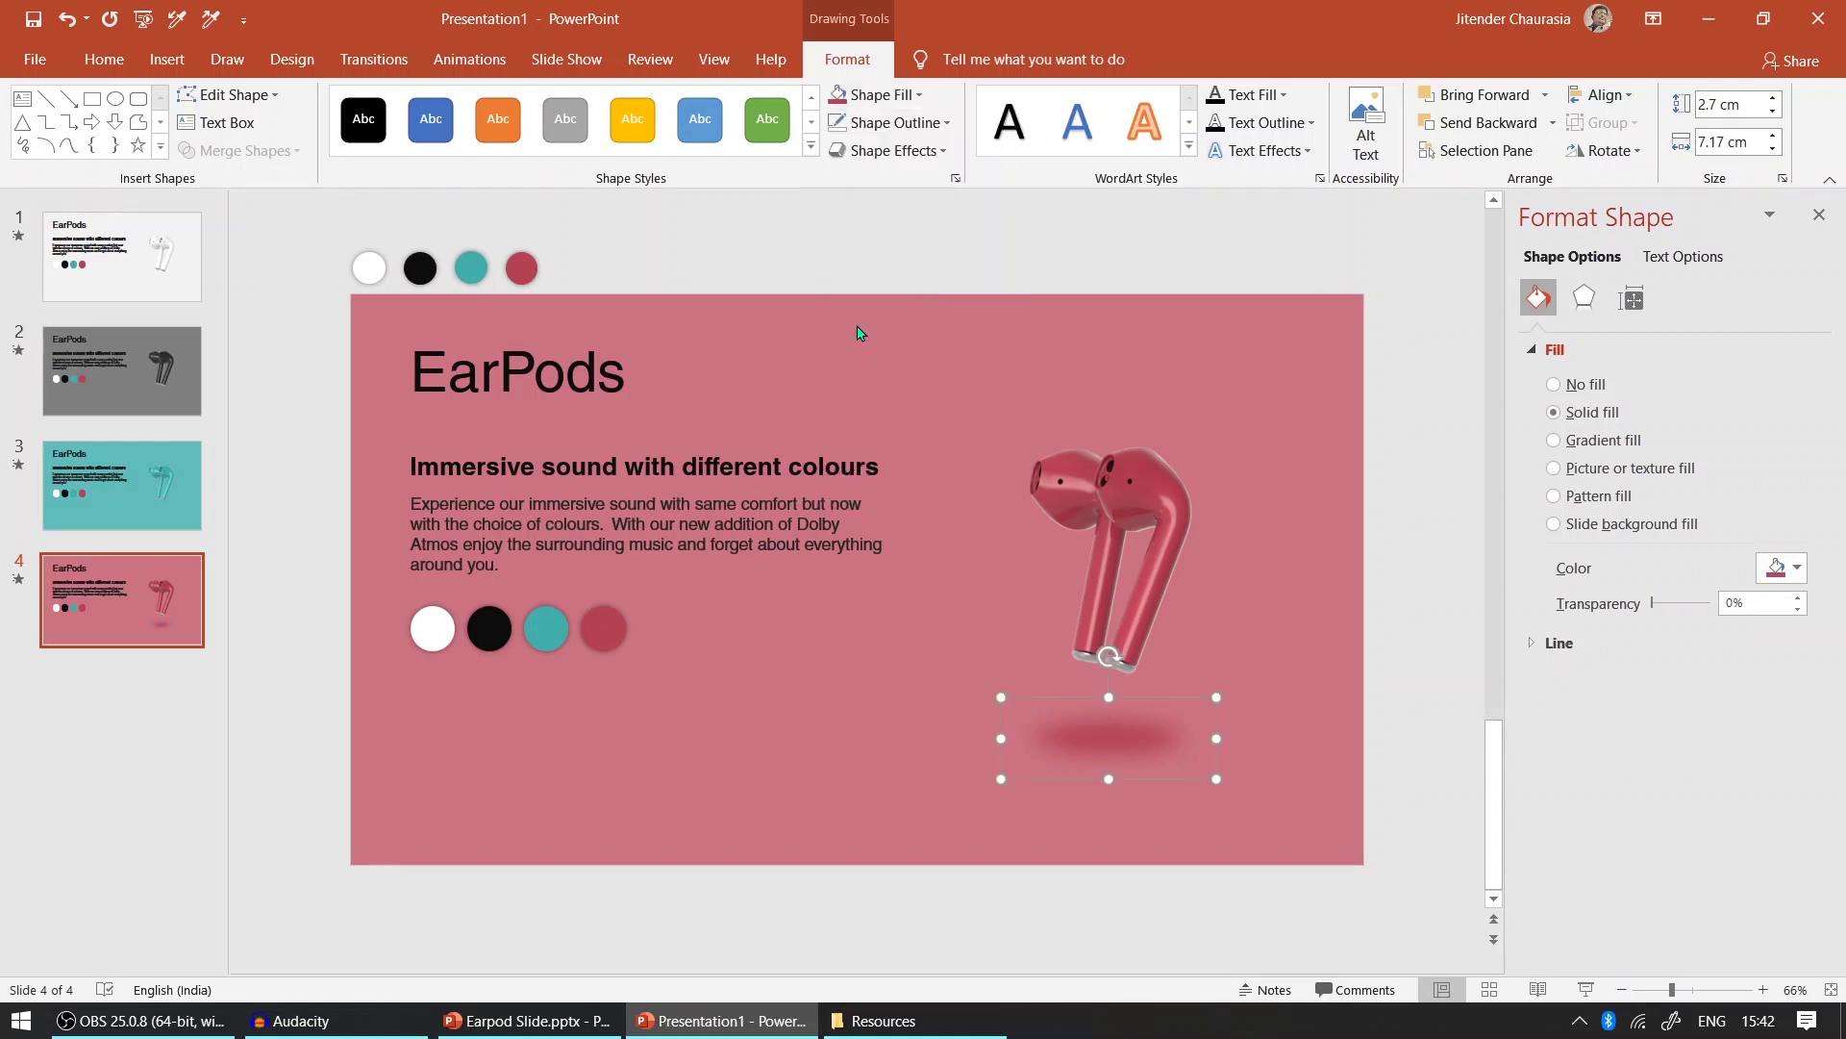
{"action": "left_click_drag", "start_coordinate": [1108, 734], "coordinate": [1112, 715]}
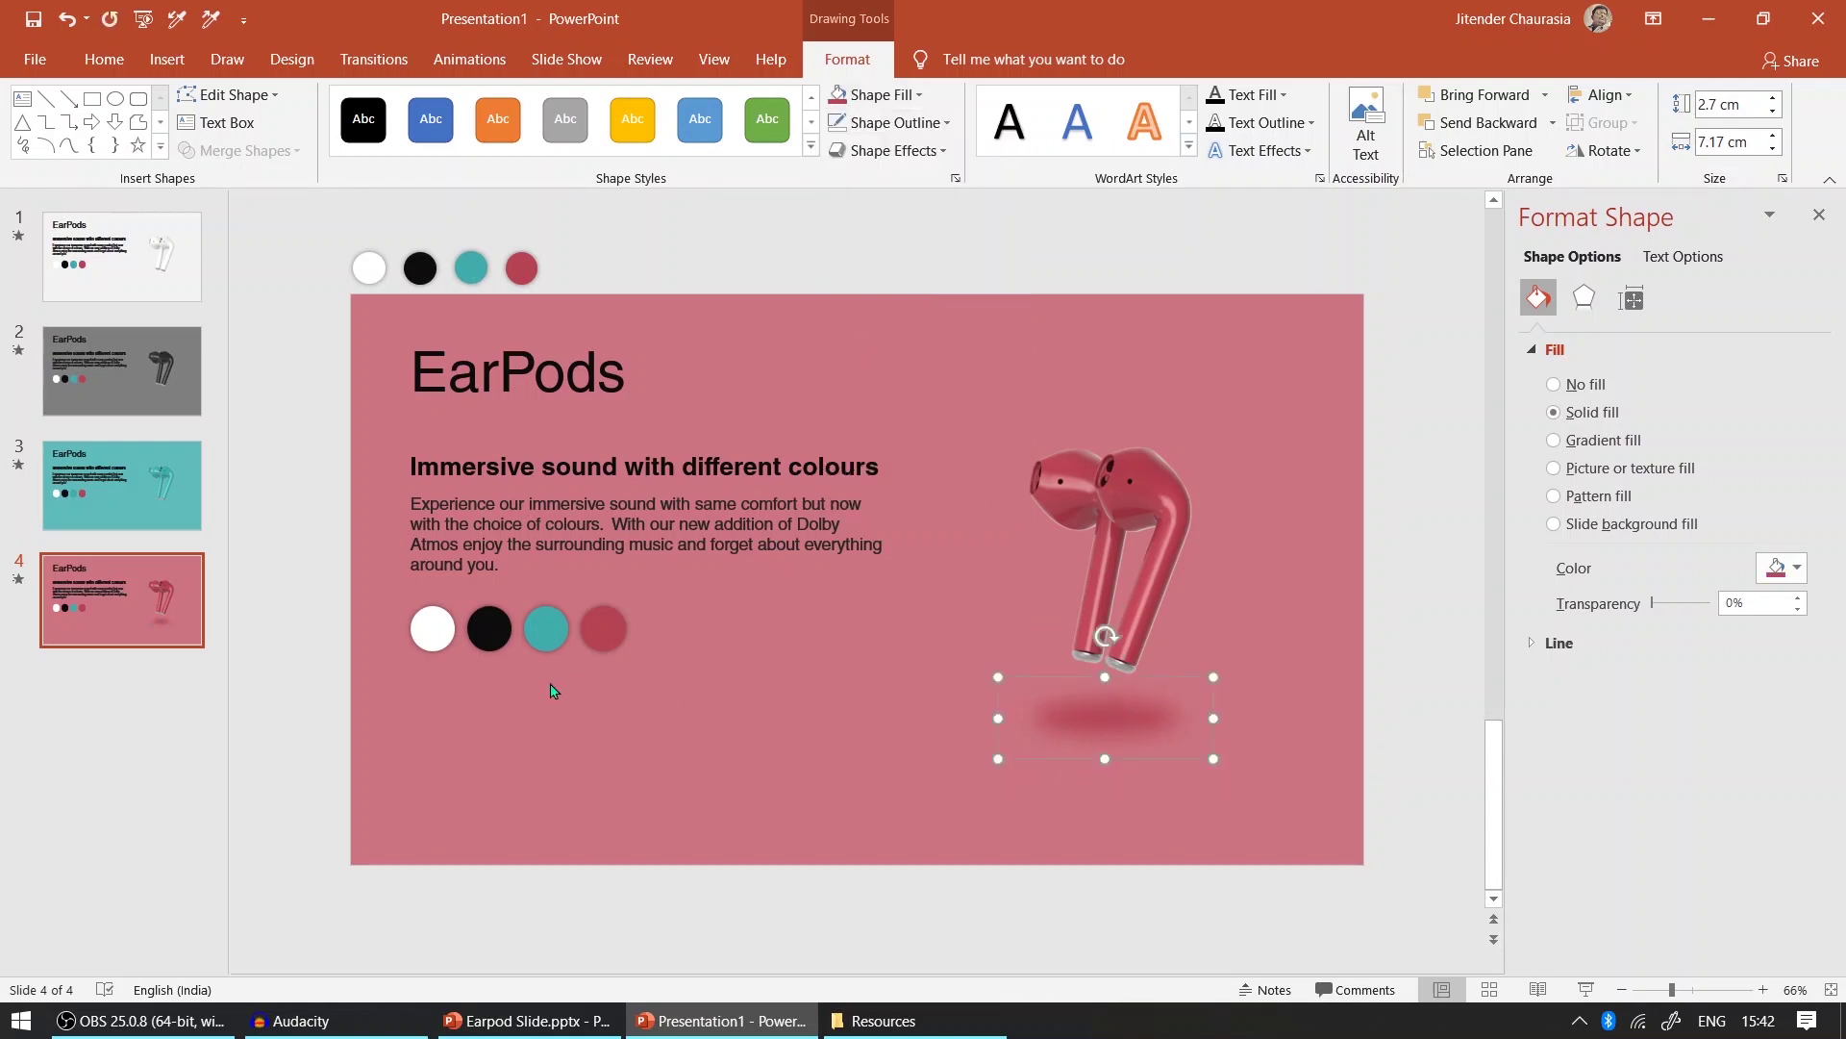
- Paste the soft oval shadow onto slides 3, 2 and 1
{"action": "left_click", "coordinate": [151, 479]}
{"action": "key", "text": "ctrl+v"}
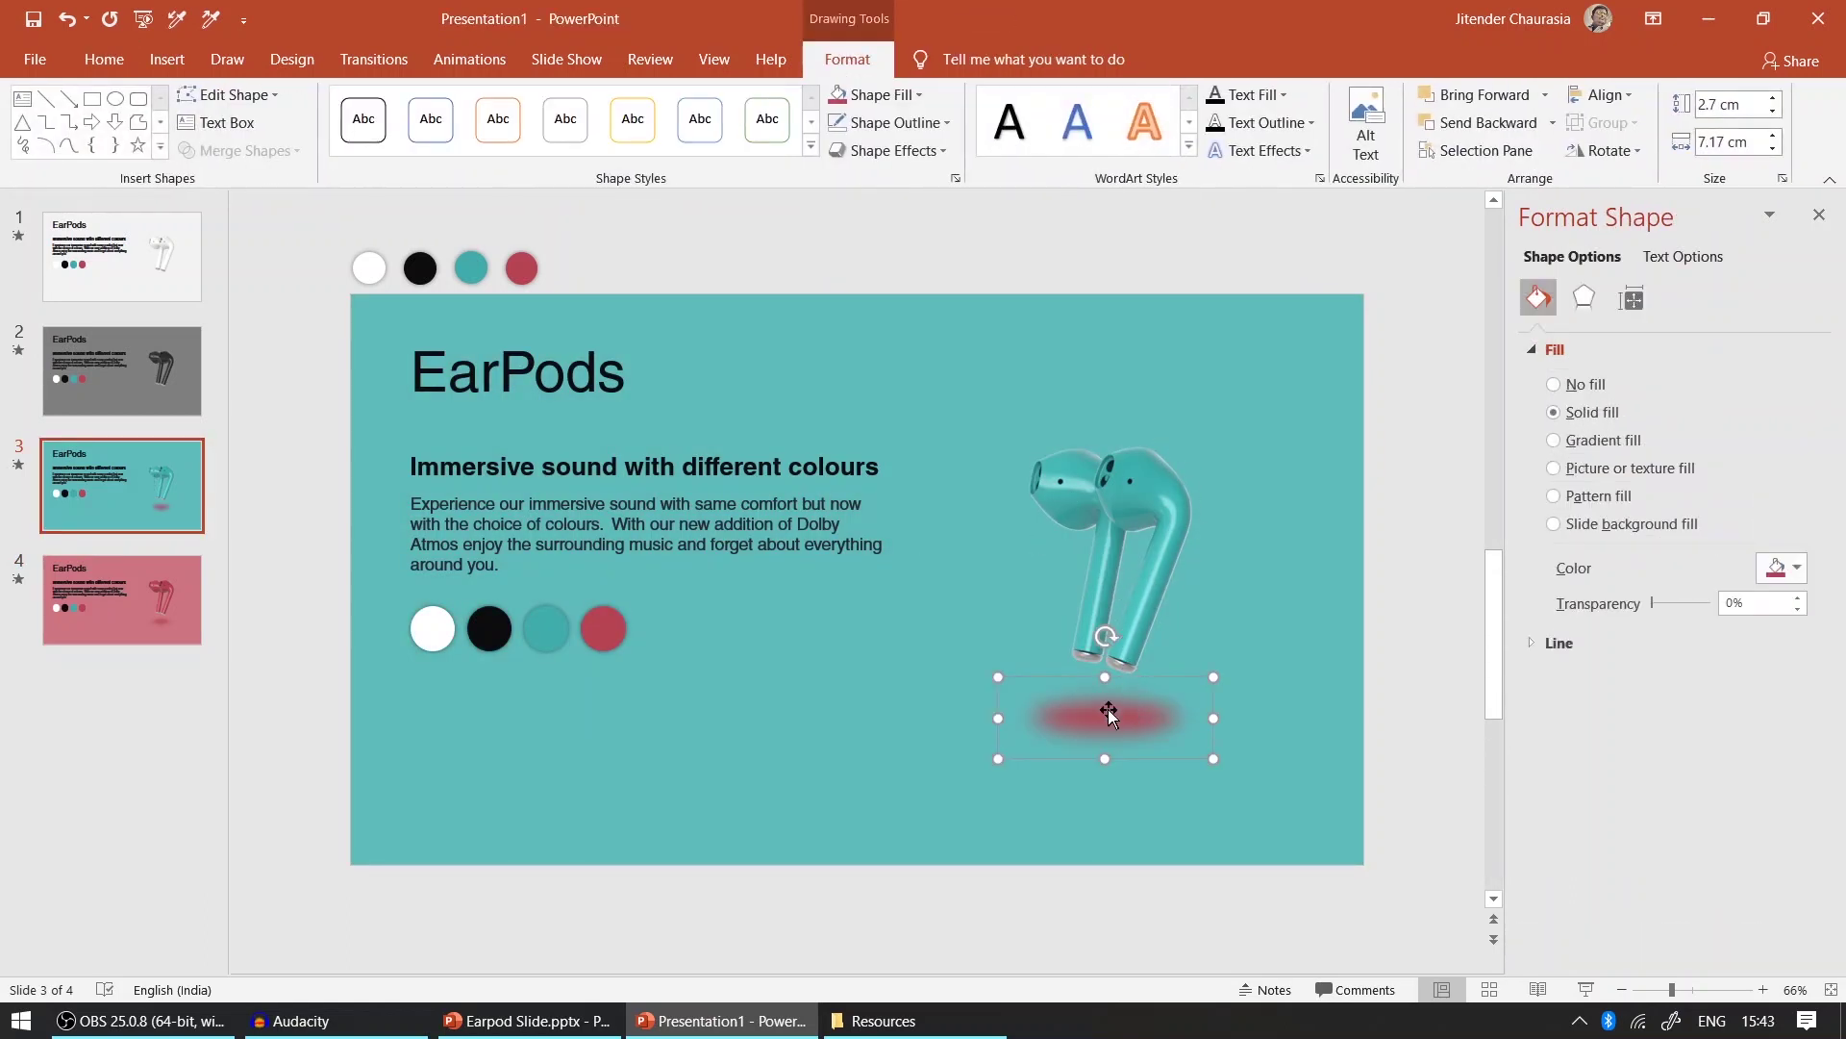
{"action": "left_click", "coordinate": [112, 389]}
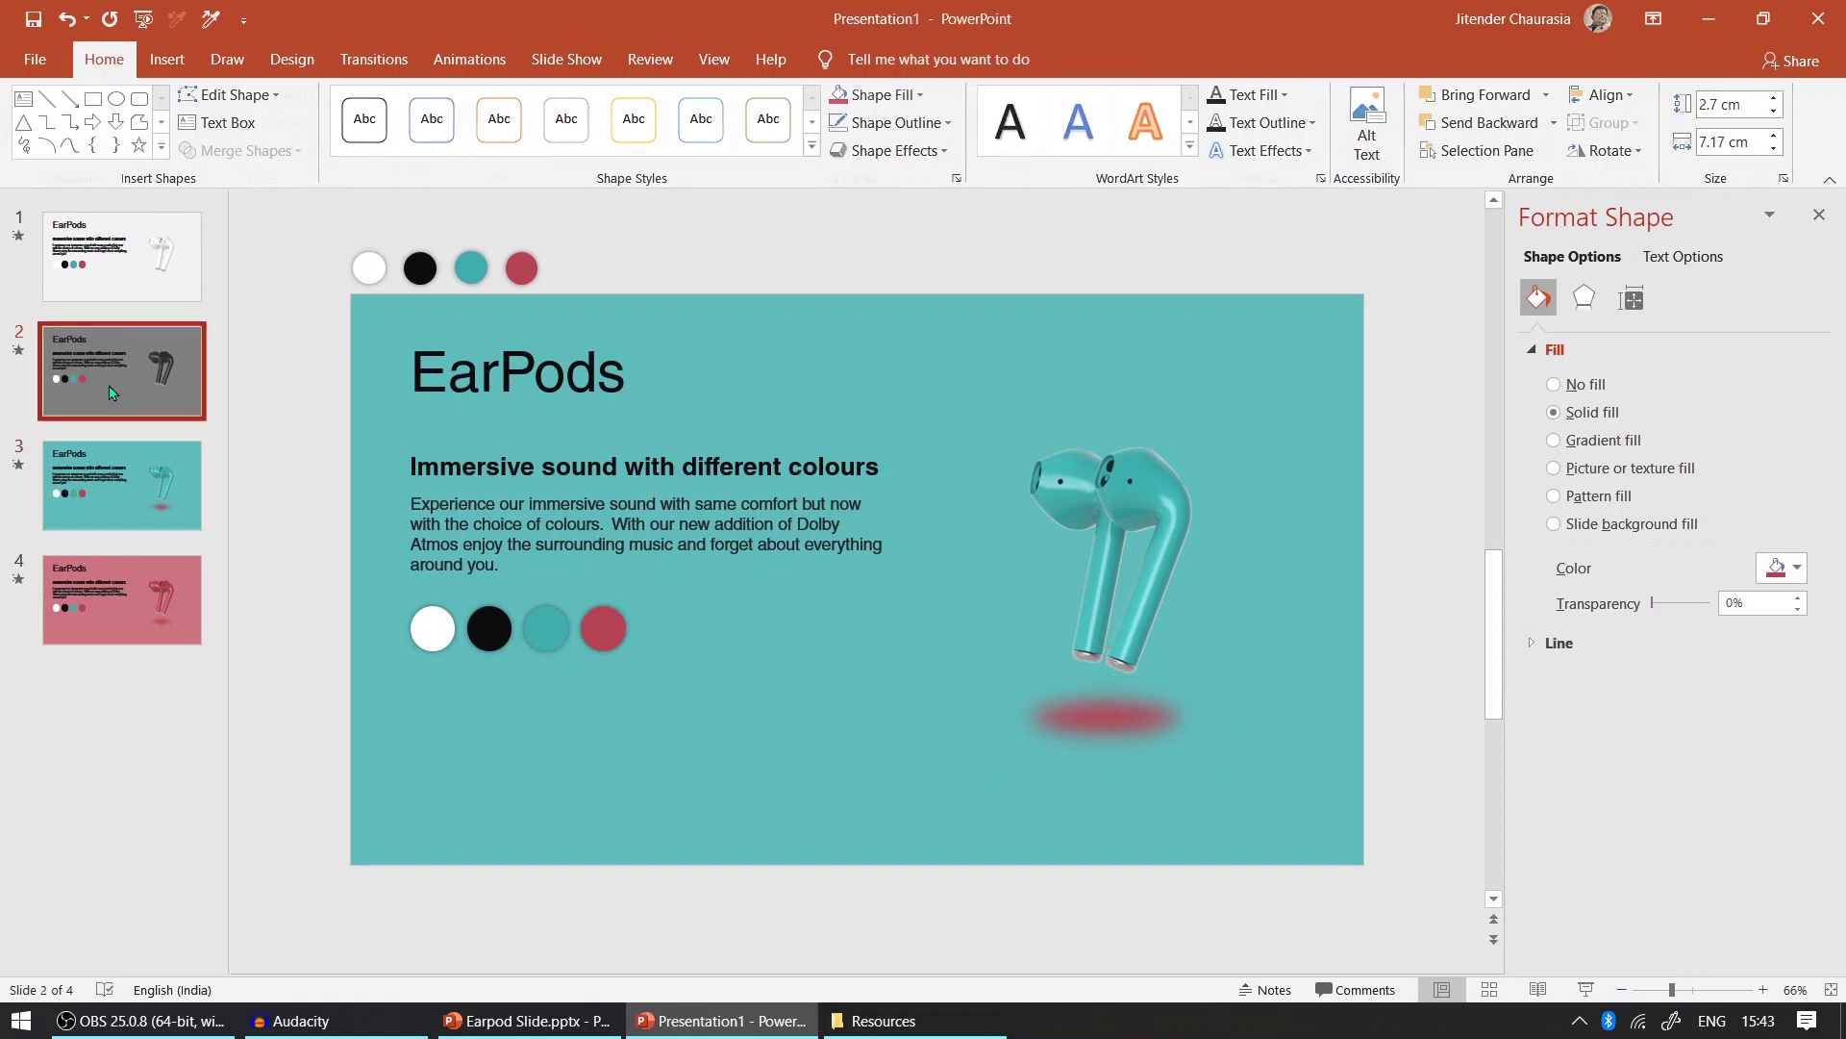
{"action": "key", "text": "ctrl+v"}
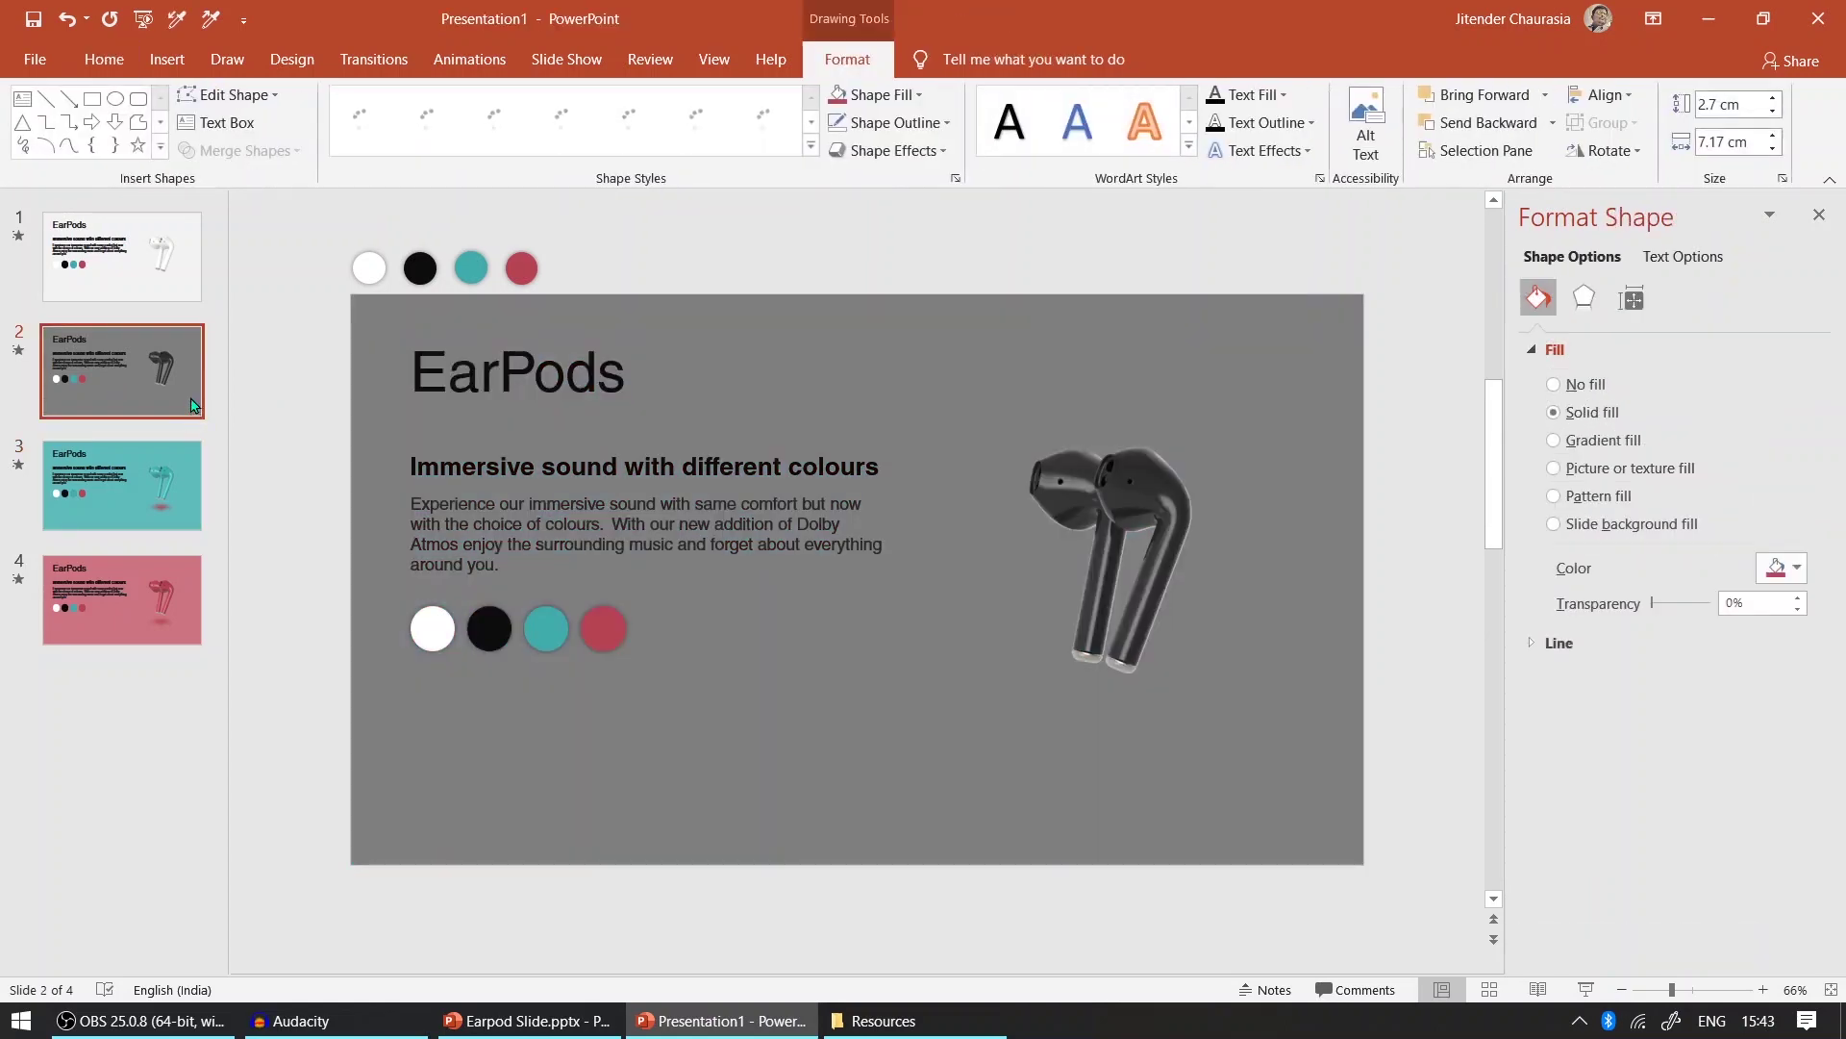
{"action": "left_click", "coordinate": [81, 282]}
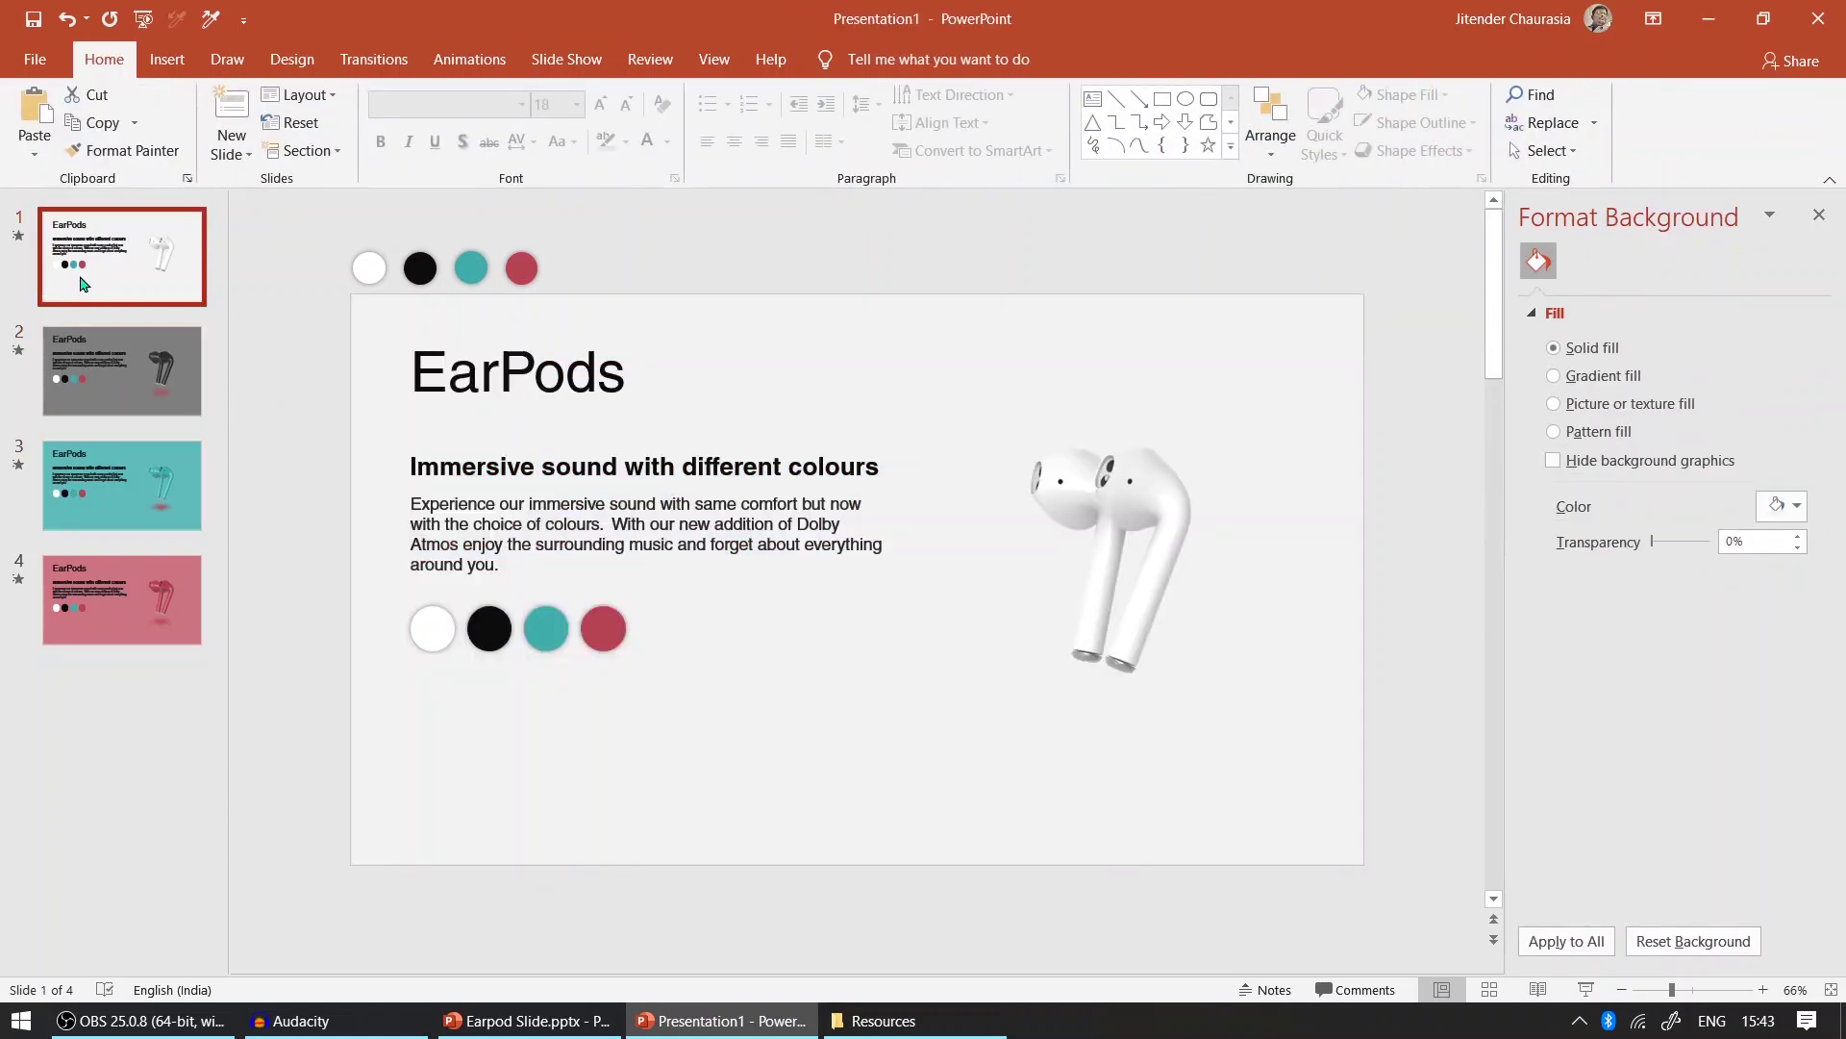
{"action": "key", "text": "ctrl+v"}
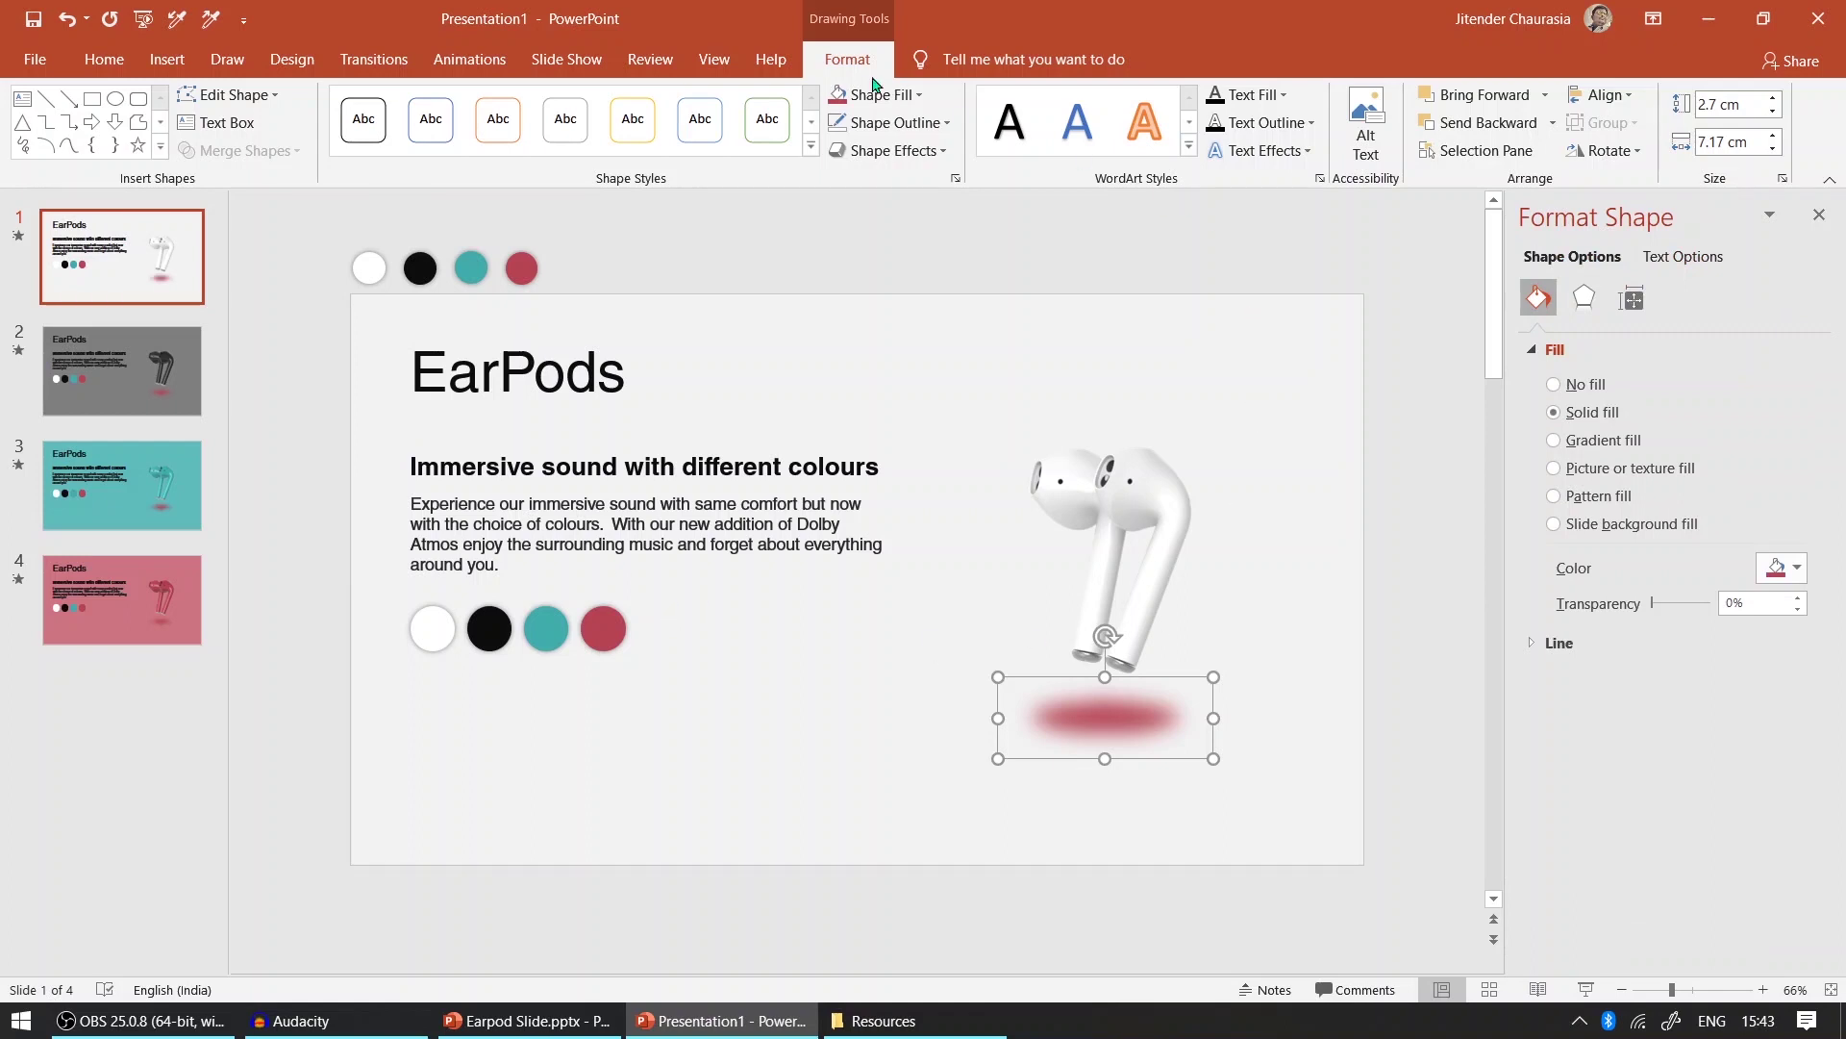
- Recolour the shadows under the white and black earpods on slides 1 and 2 grey
{"action": "left_click", "coordinate": [885, 122]}
{"action": "left_click", "coordinate": [905, 100]}
{"action": "left_click", "coordinate": [905, 100]}
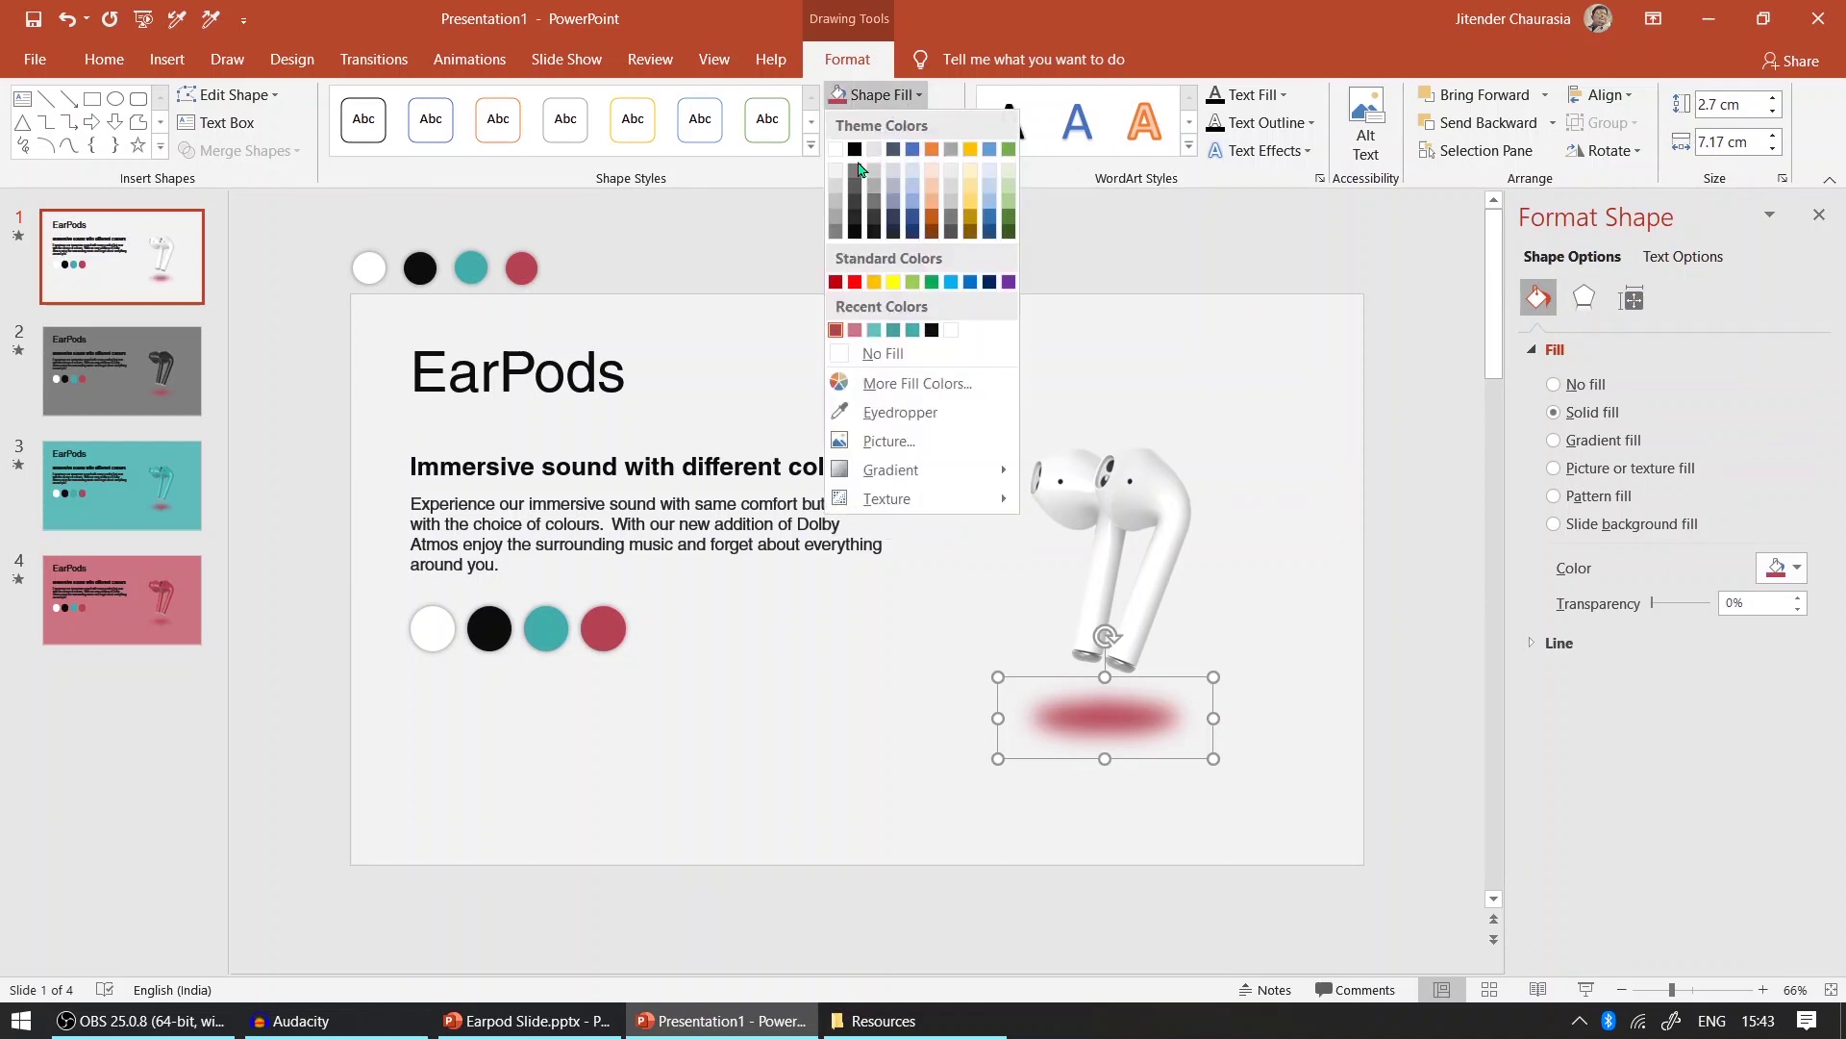
{"action": "left_click", "coordinate": [839, 221]}
{"action": "left_click", "coordinate": [192, 337]}
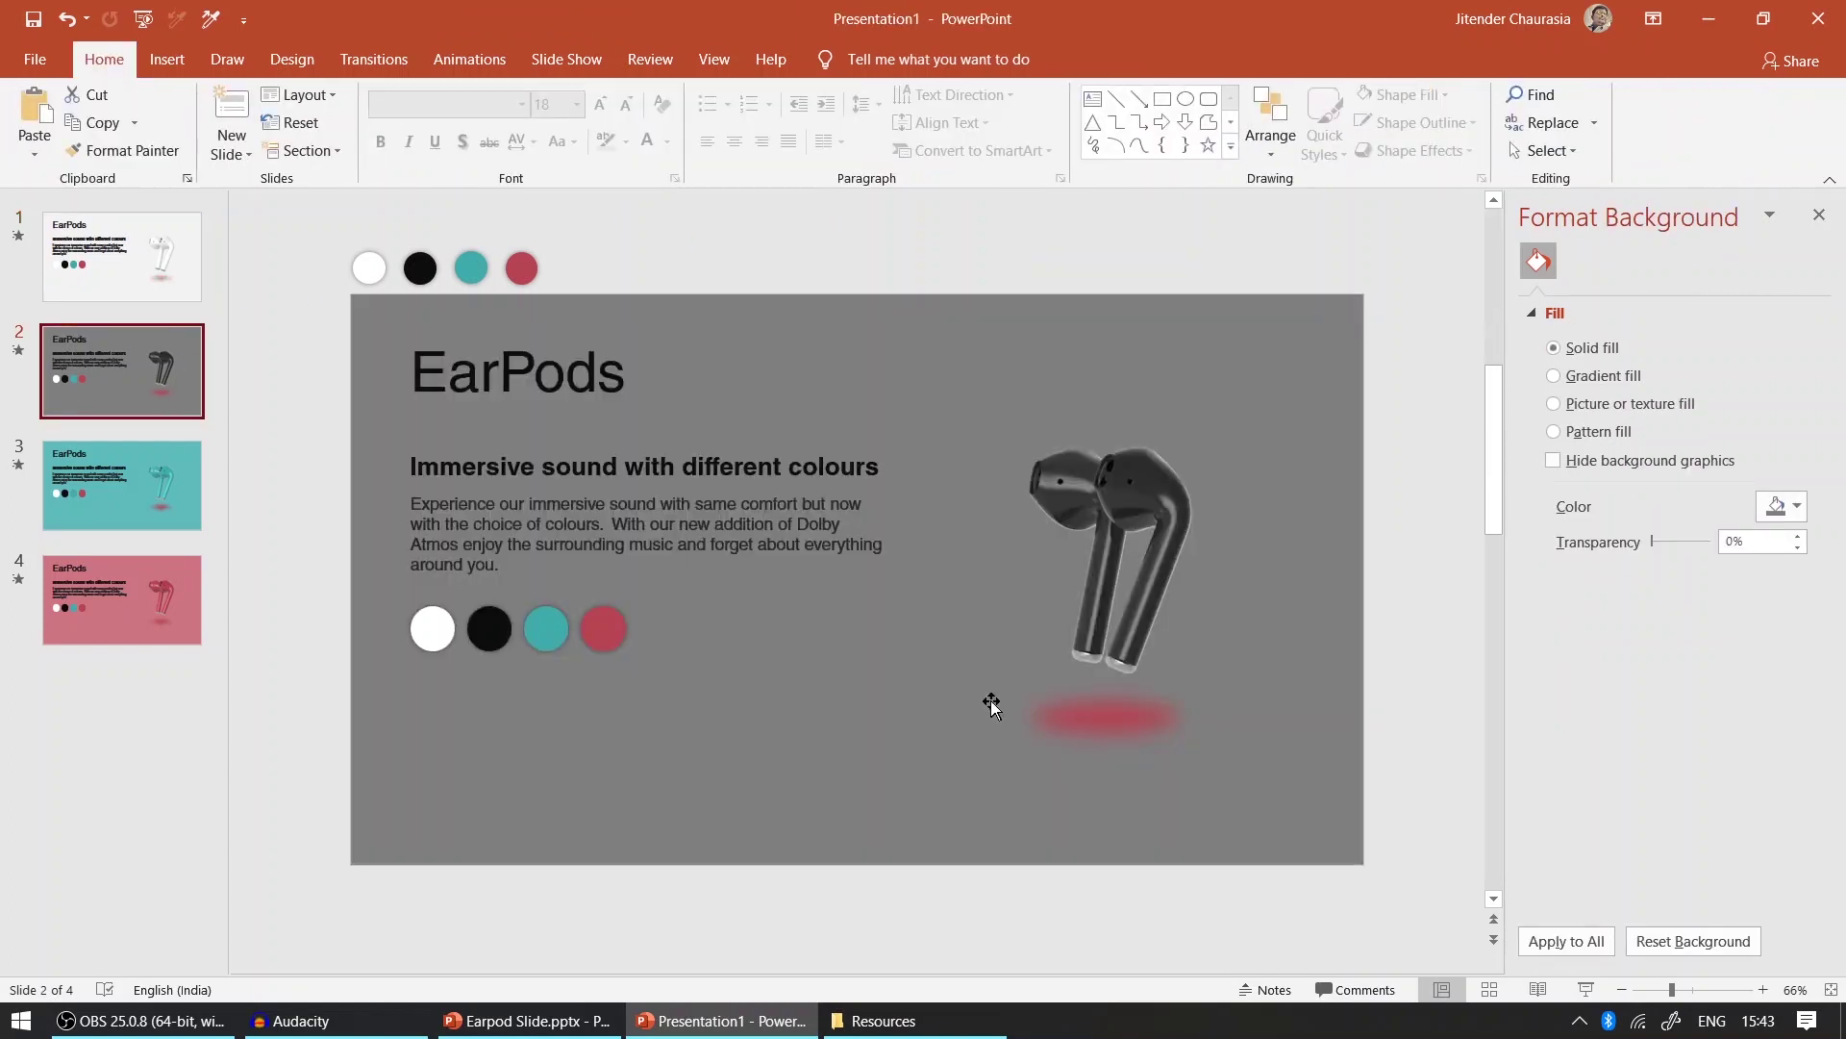
{"action": "left_click", "coordinate": [991, 707]}
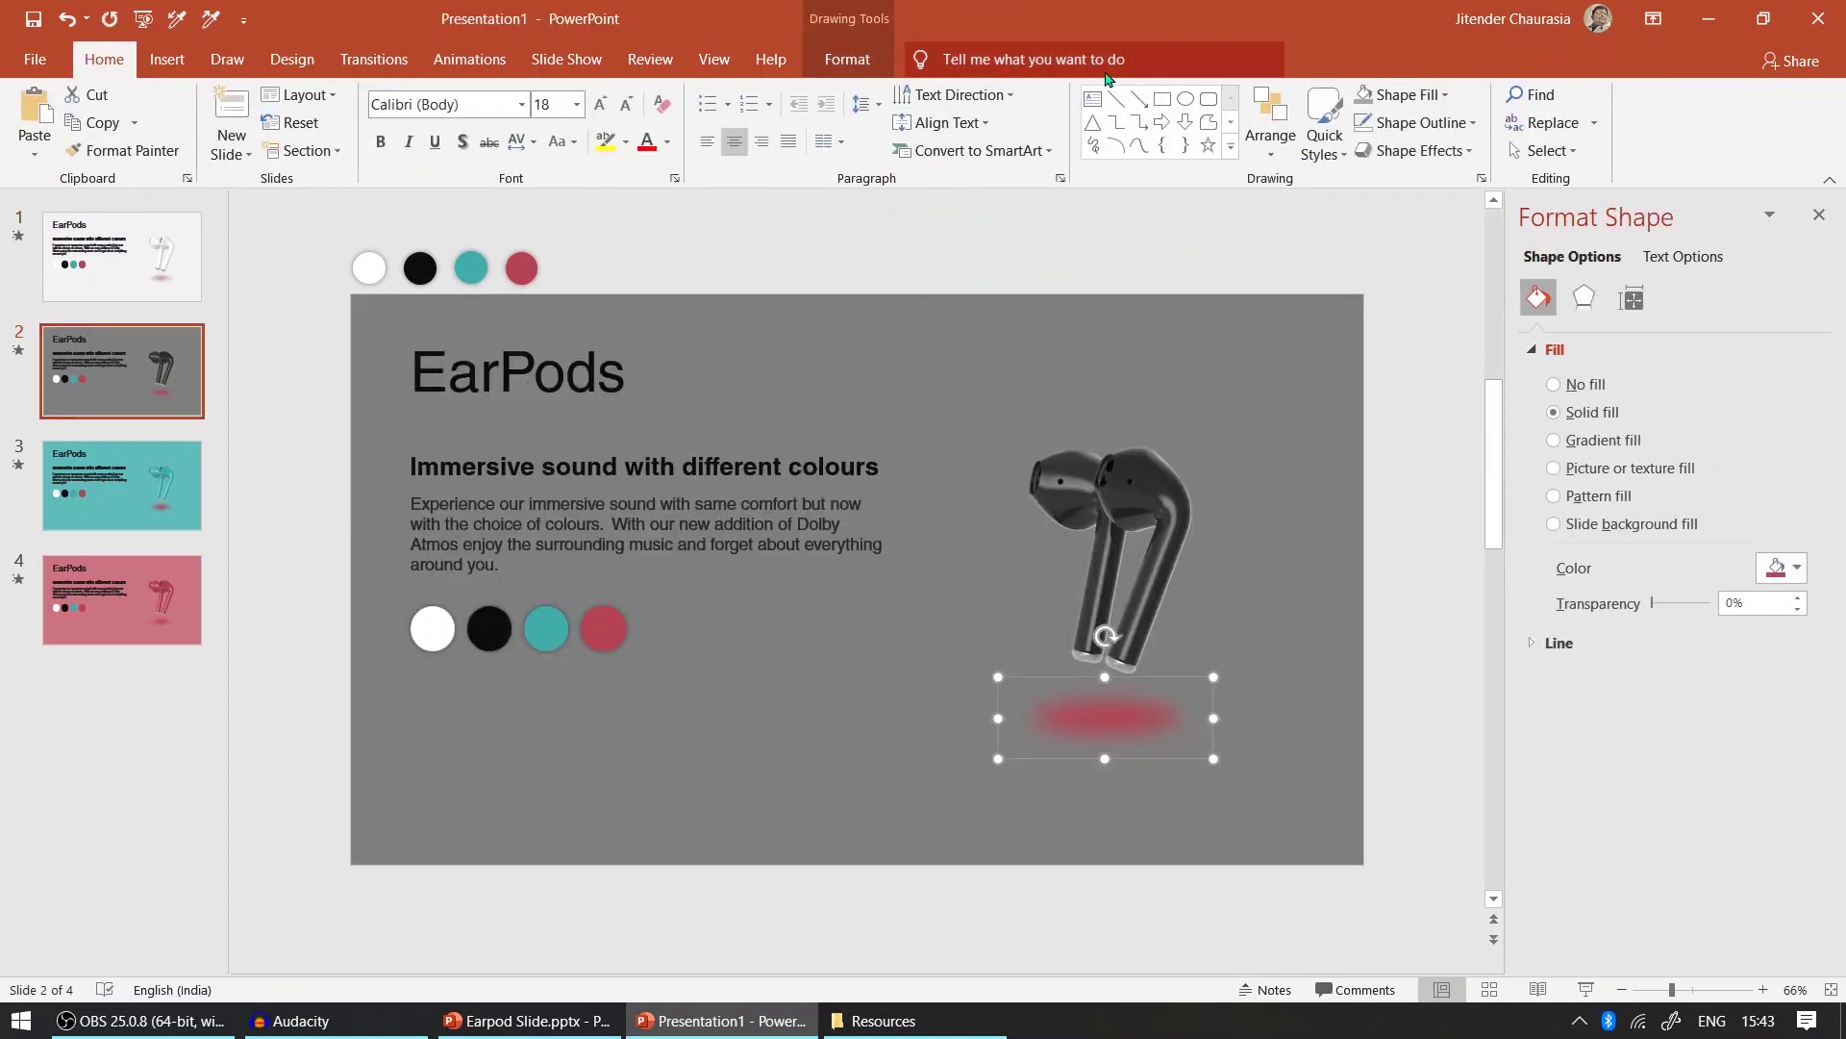
{"action": "left_click", "coordinate": [1417, 103]}
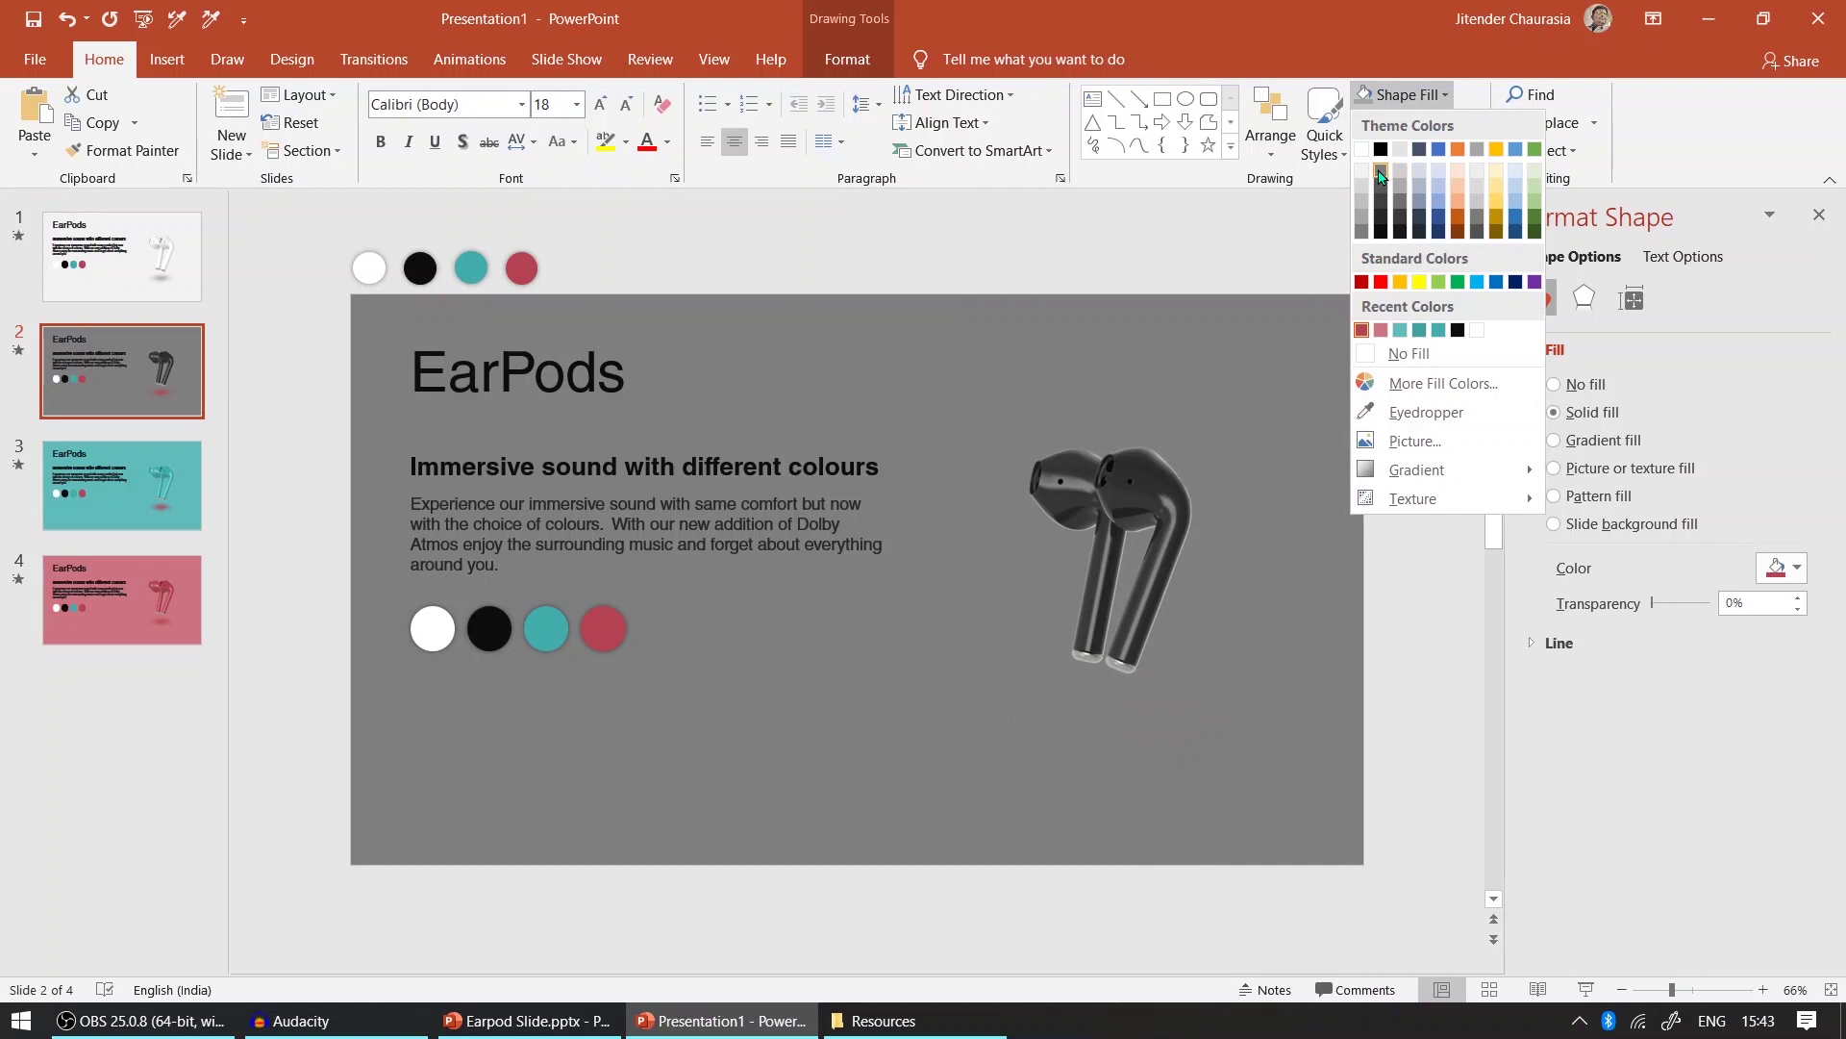
{"action": "left_click", "coordinate": [1382, 193]}
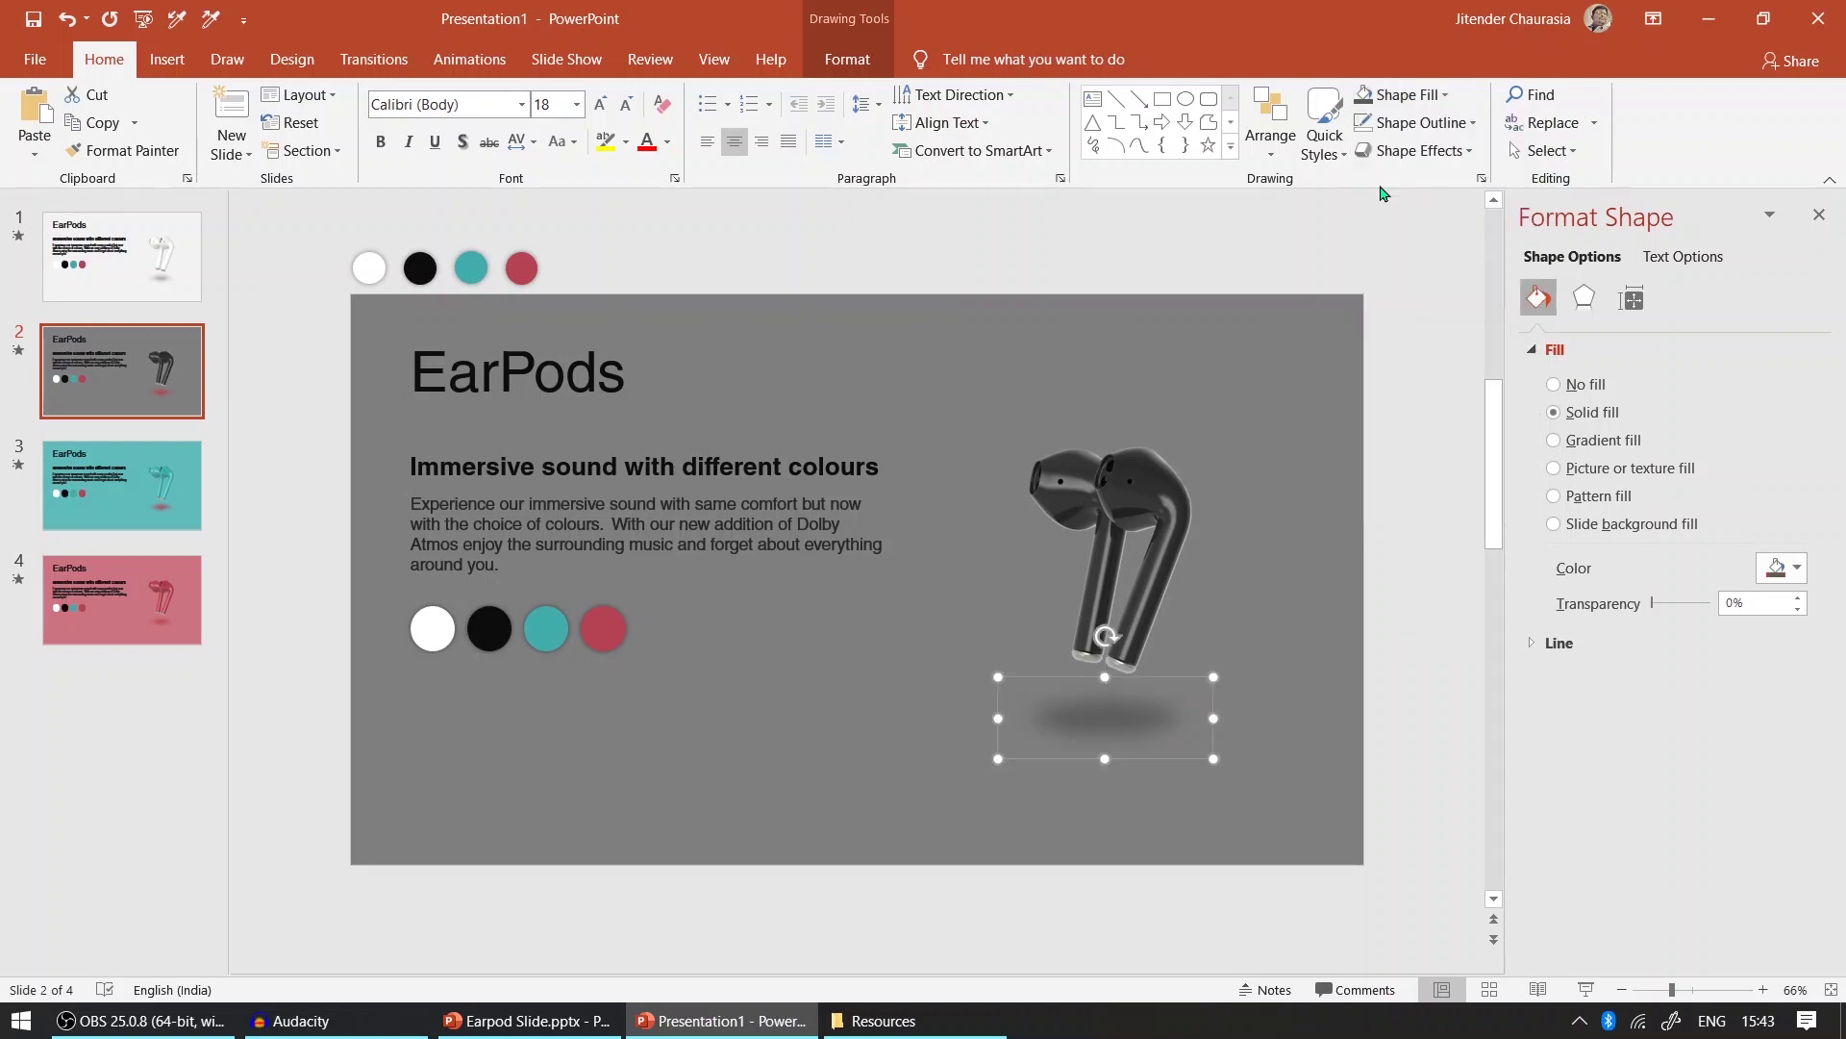
- Make the shadow under the teal earpods on slide 3 teal
{"action": "left_click", "coordinate": [56, 478]}
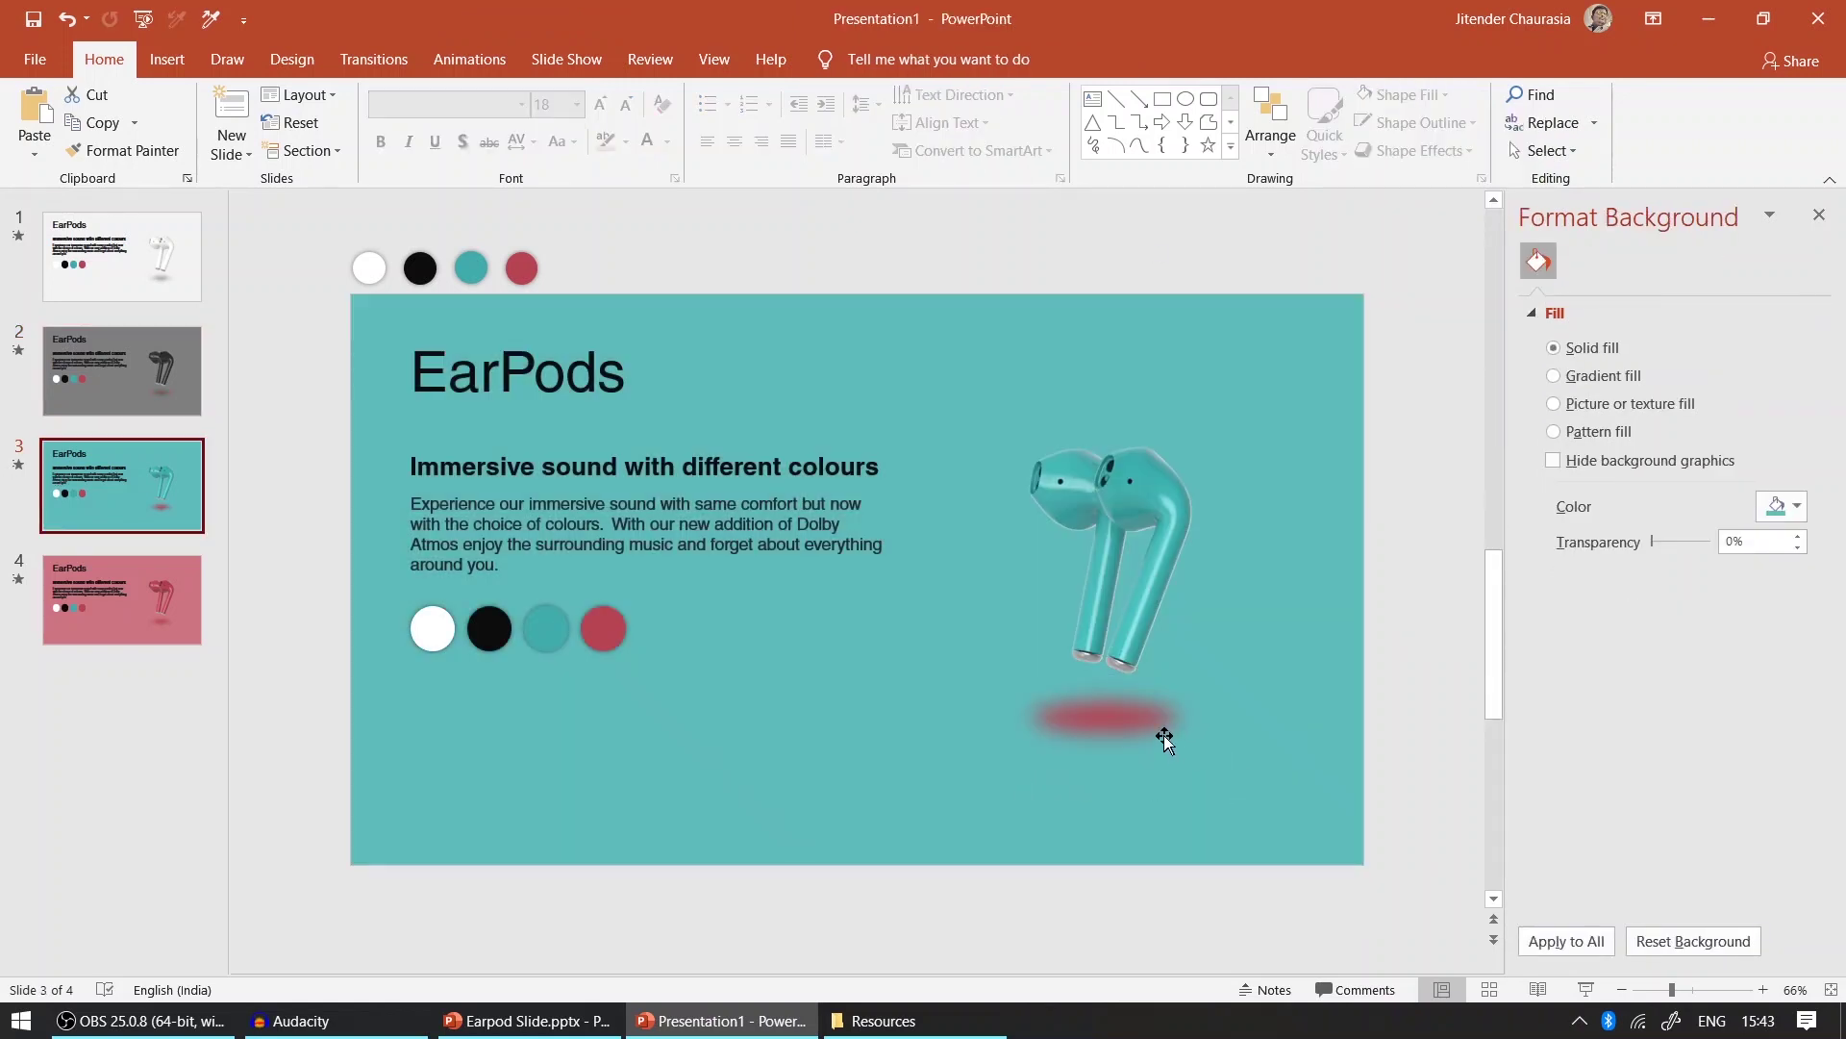
{"action": "left_click", "coordinate": [1162, 734]}
{"action": "left_click", "coordinate": [1366, 106]}
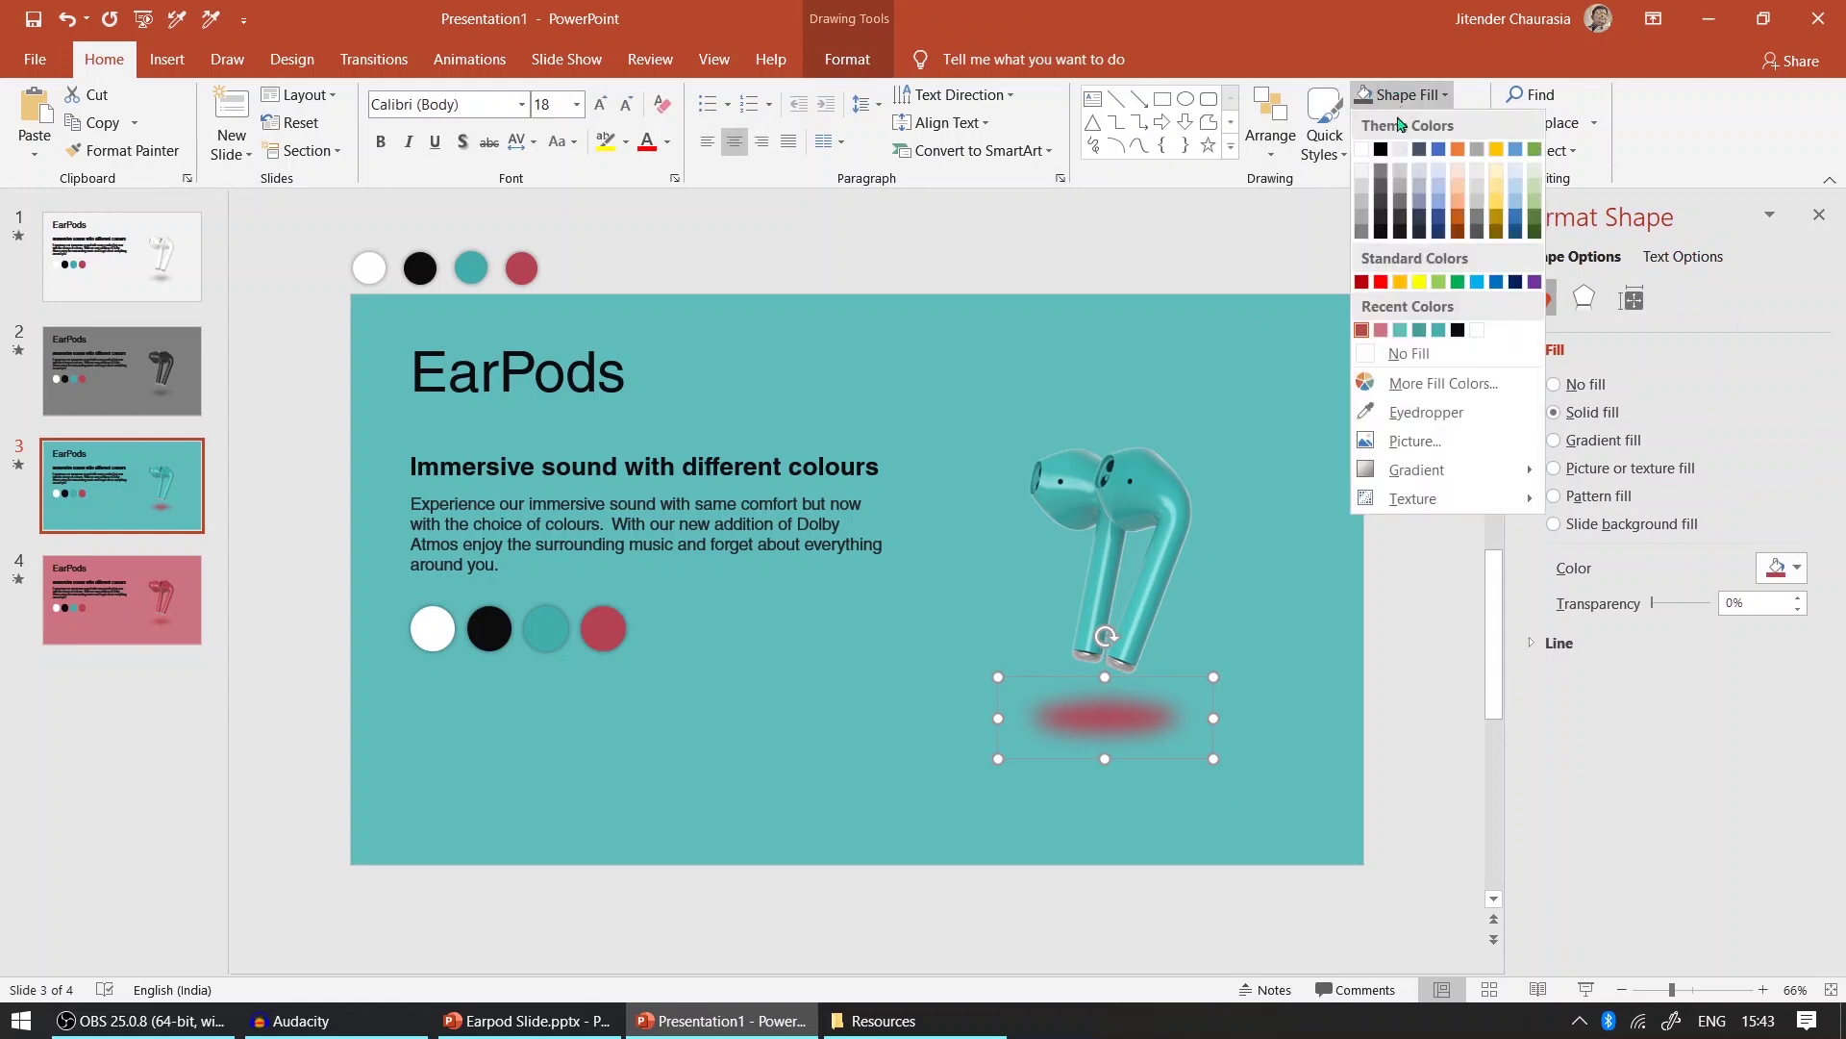
{"action": "left_click", "coordinate": [1417, 339]}
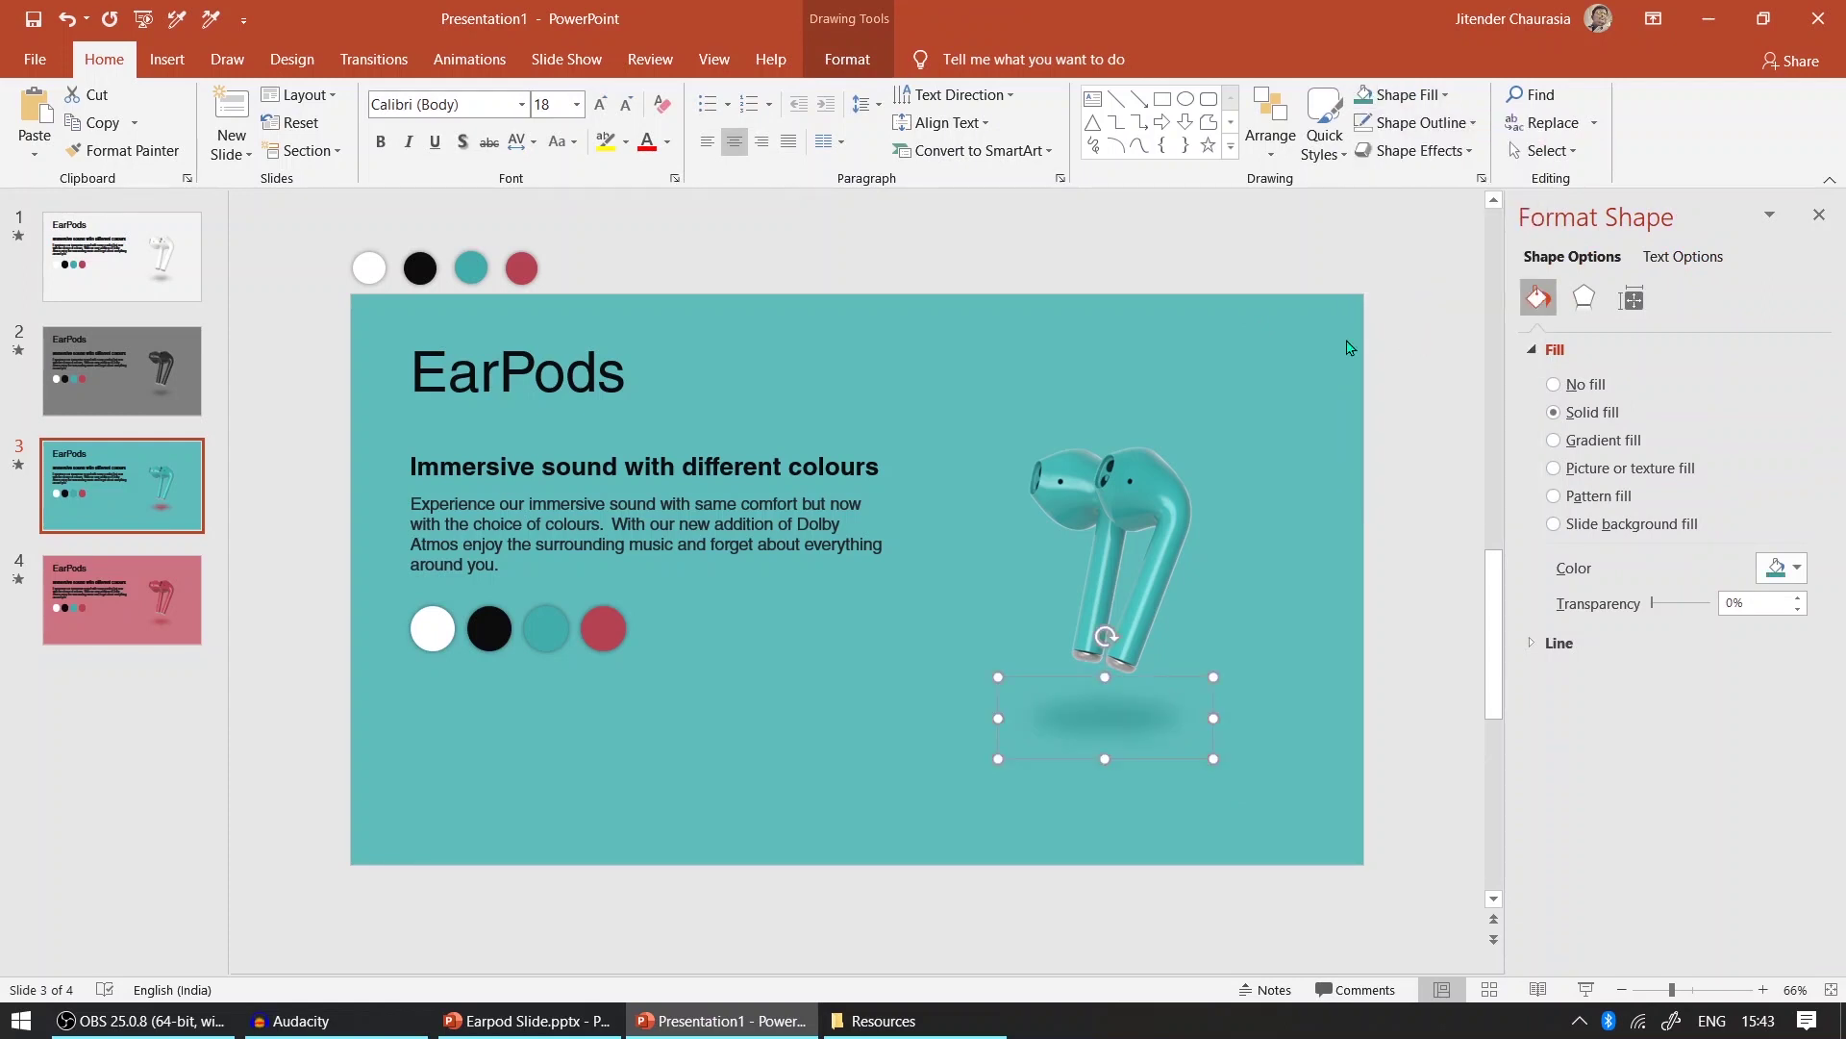
{"action": "key", "text": "Page_Up"}
{"action": "key", "text": "Page_Up"}
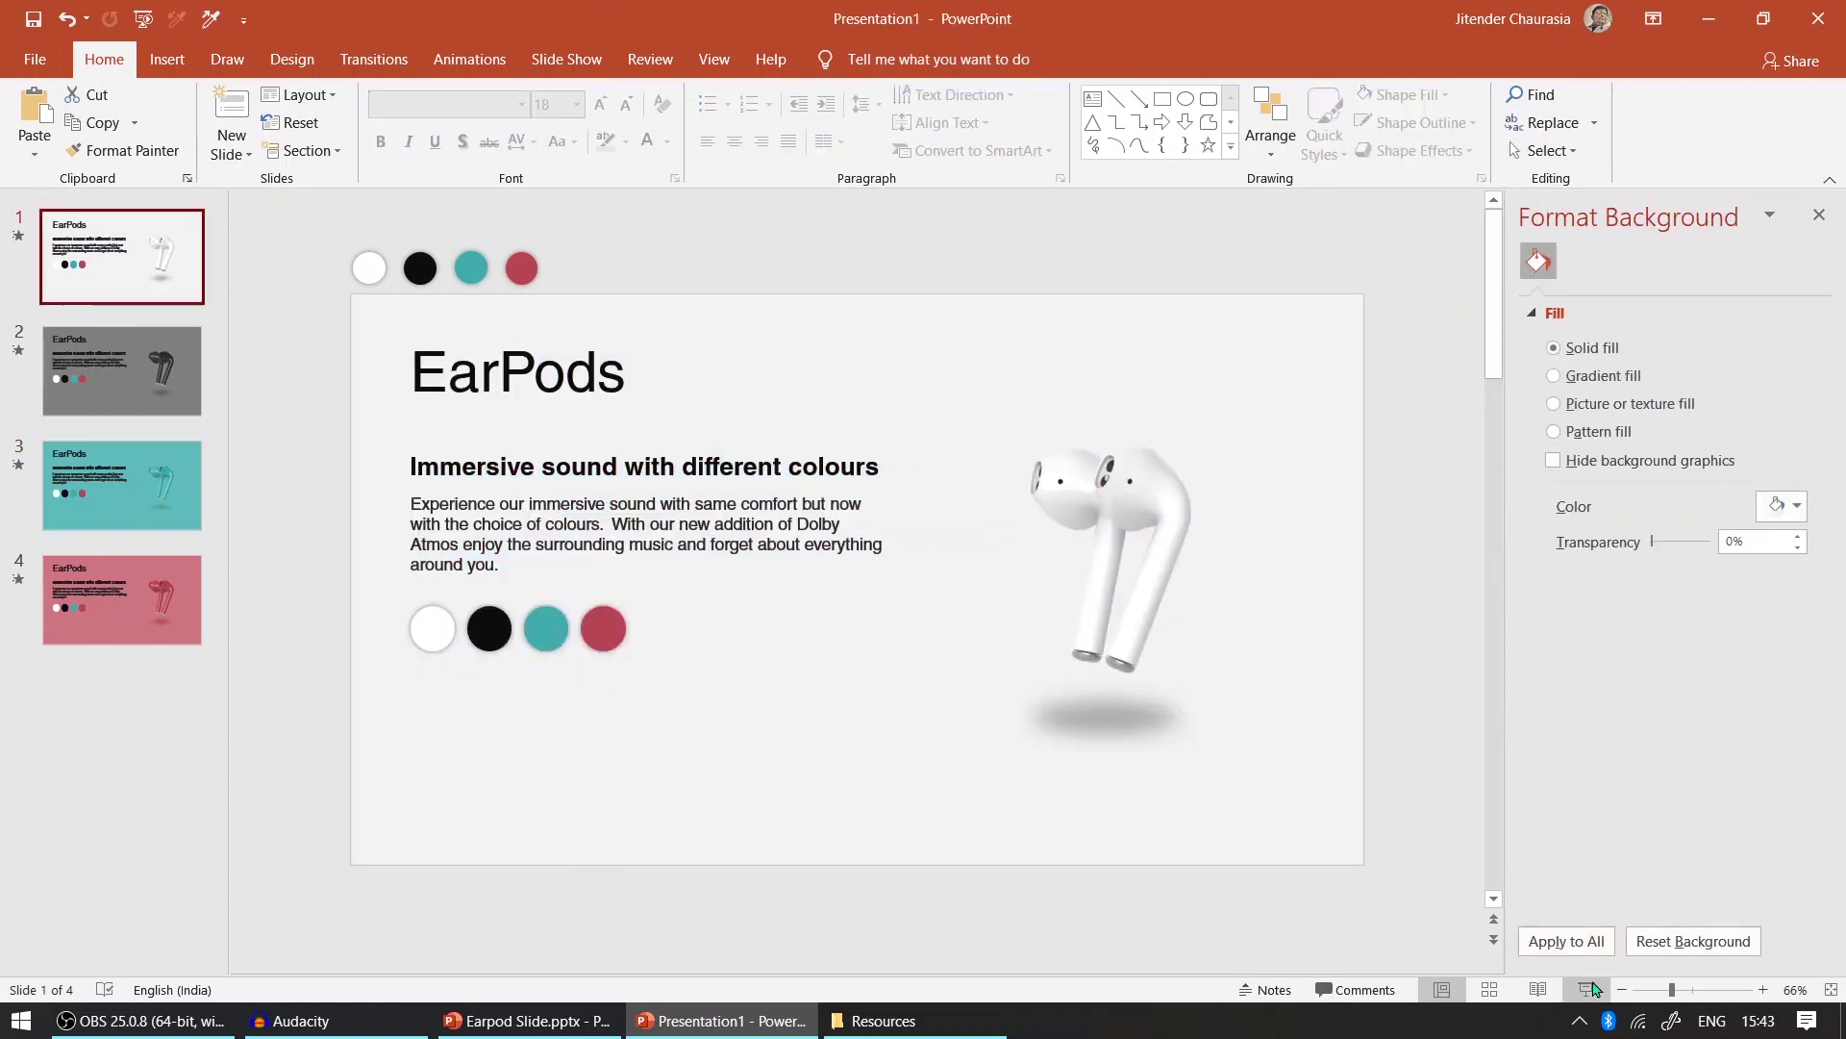